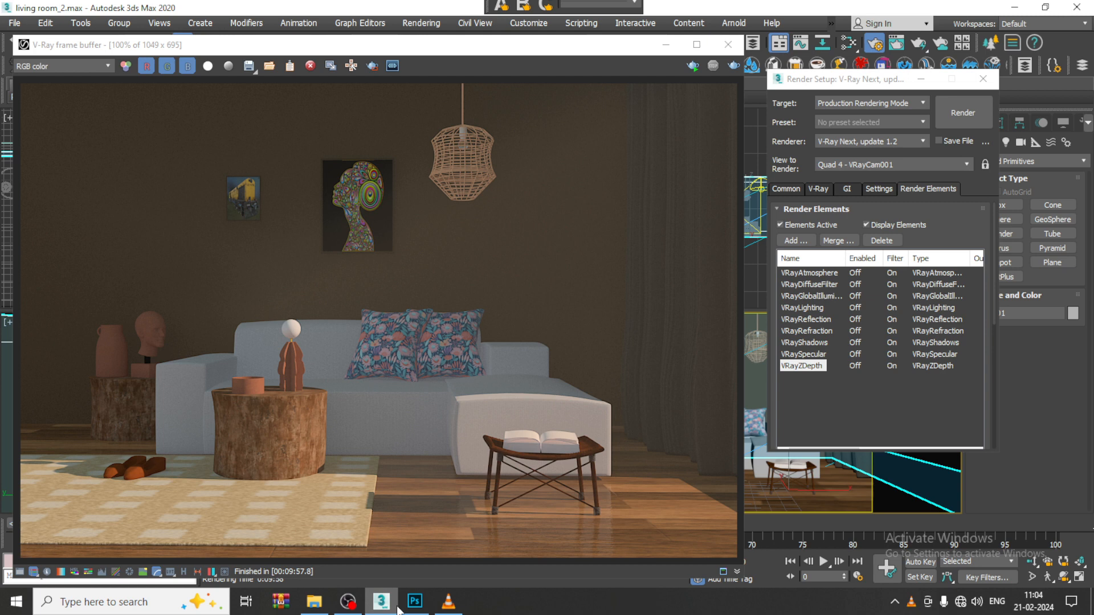
Review the VRayAtmosphere, VRayDiffuseFilter, VRayGlobalIllumination and VRayLighting passes of the living room render in the V-Ray frame buffer.
{"action": "mouse_move", "coordinate": [402, 610]}
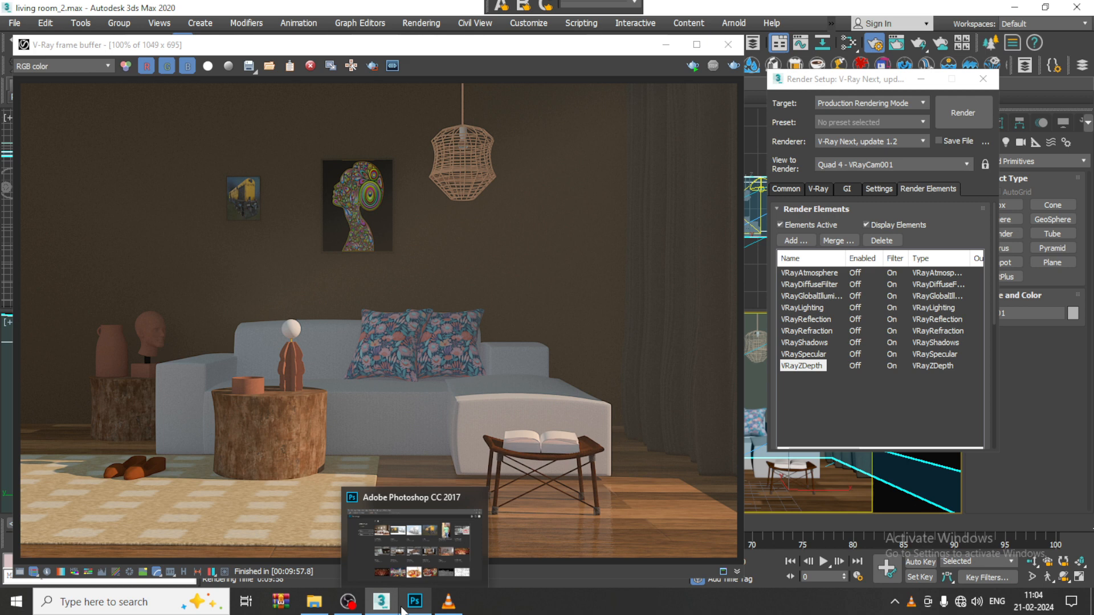
{"action": "left_click", "coordinate": [64, 67]}
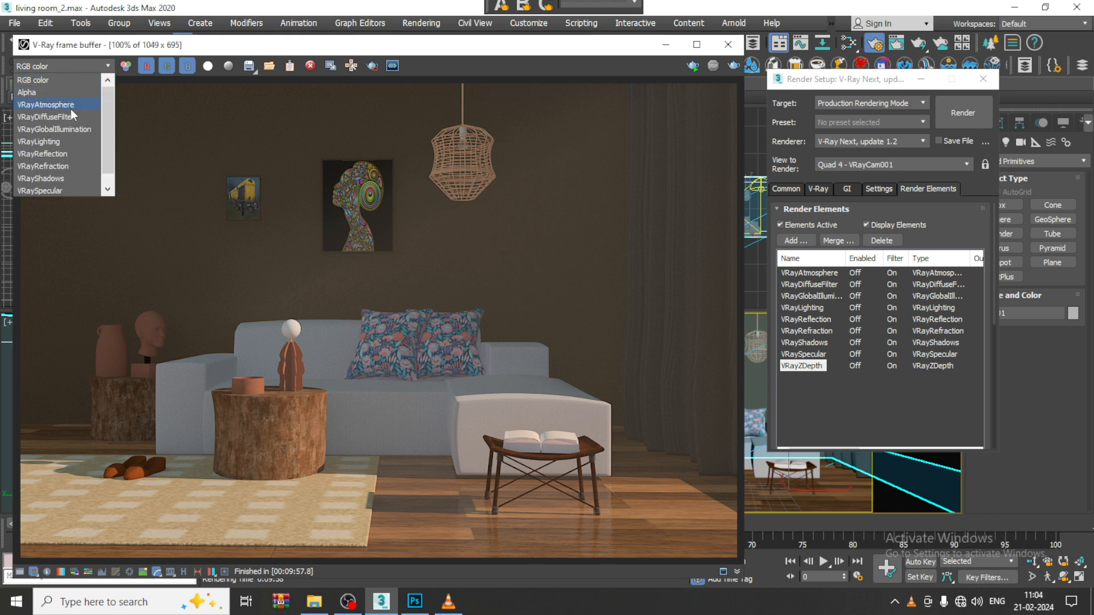
{"action": "left_click", "coordinate": [73, 114]}
{"action": "left_click", "coordinate": [68, 67]}
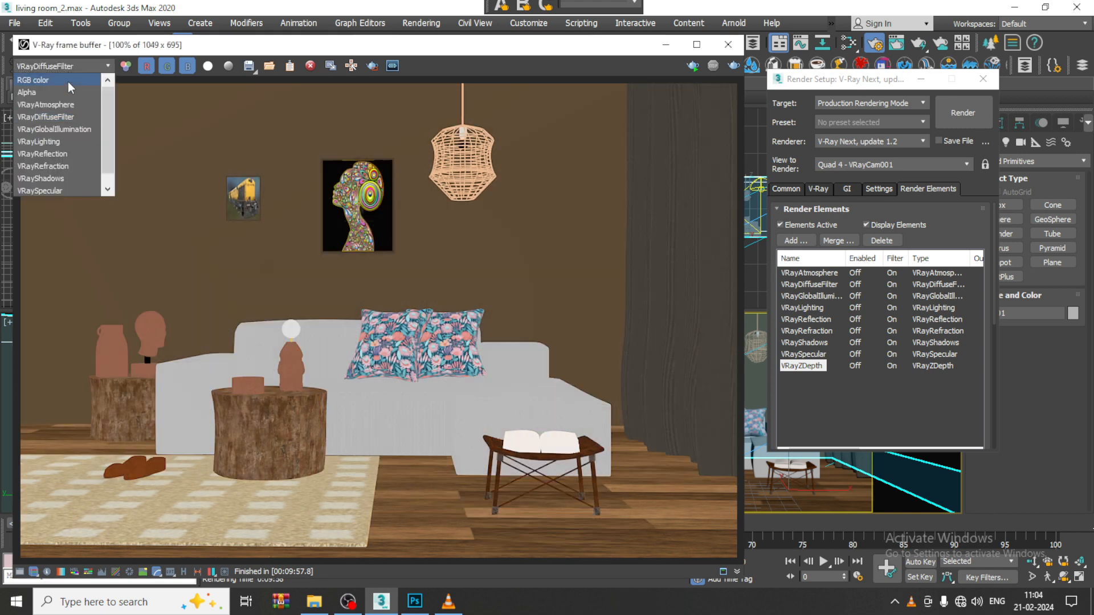
{"action": "key", "text": "Escape"}
{"action": "left_click", "coordinate": [69, 66]}
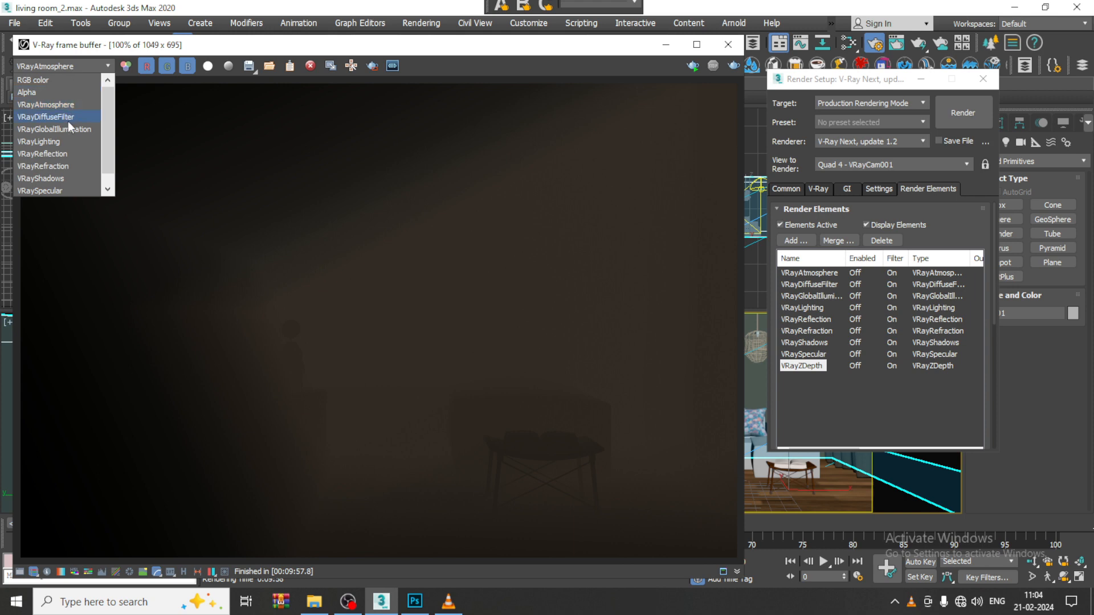
{"action": "left_click", "coordinate": [67, 118]}
{"action": "left_click", "coordinate": [72, 66]}
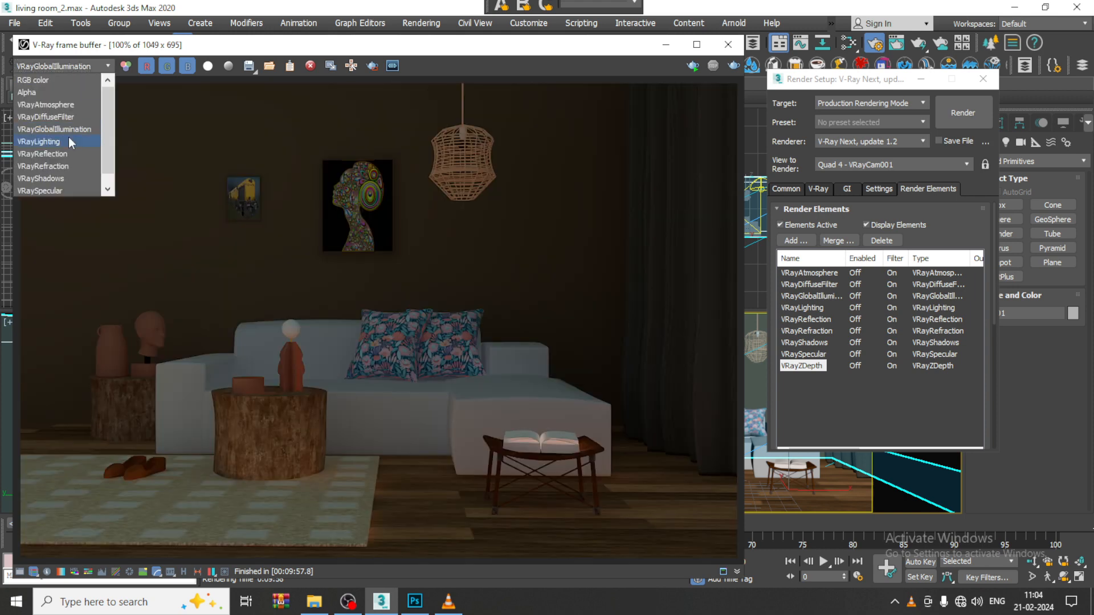
{"action": "left_click", "coordinate": [66, 137]}
Review the VRayReflection, VRayRefraction, VRayShadows, VRaySpecular and VRayZDepth passes of the render.
{"action": "left_click", "coordinate": [73, 65]}
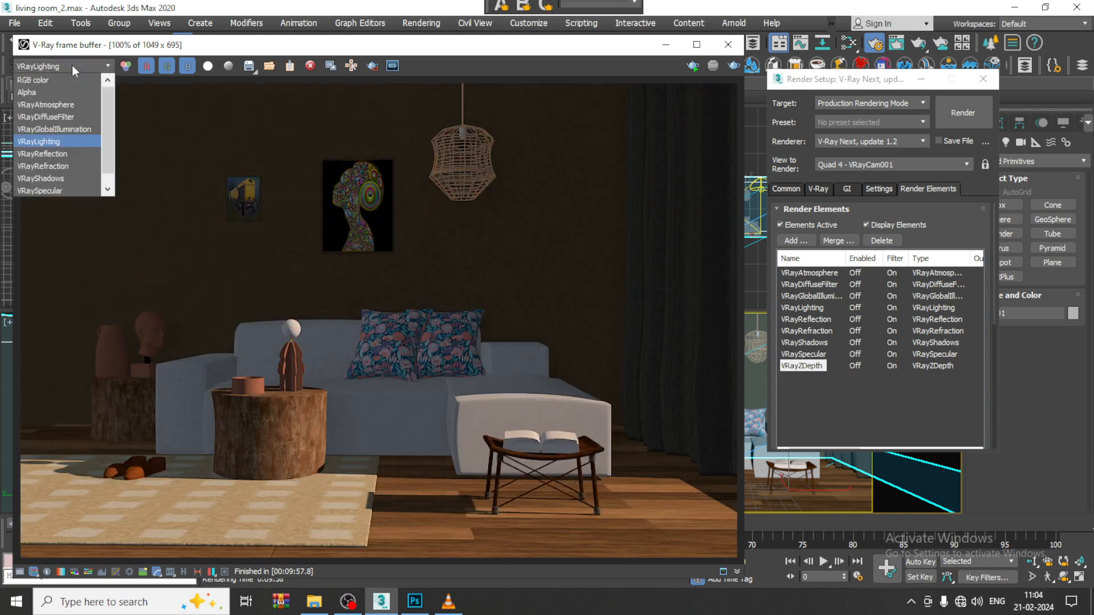
{"action": "left_click", "coordinate": [79, 153]}
{"action": "left_click", "coordinate": [65, 65]}
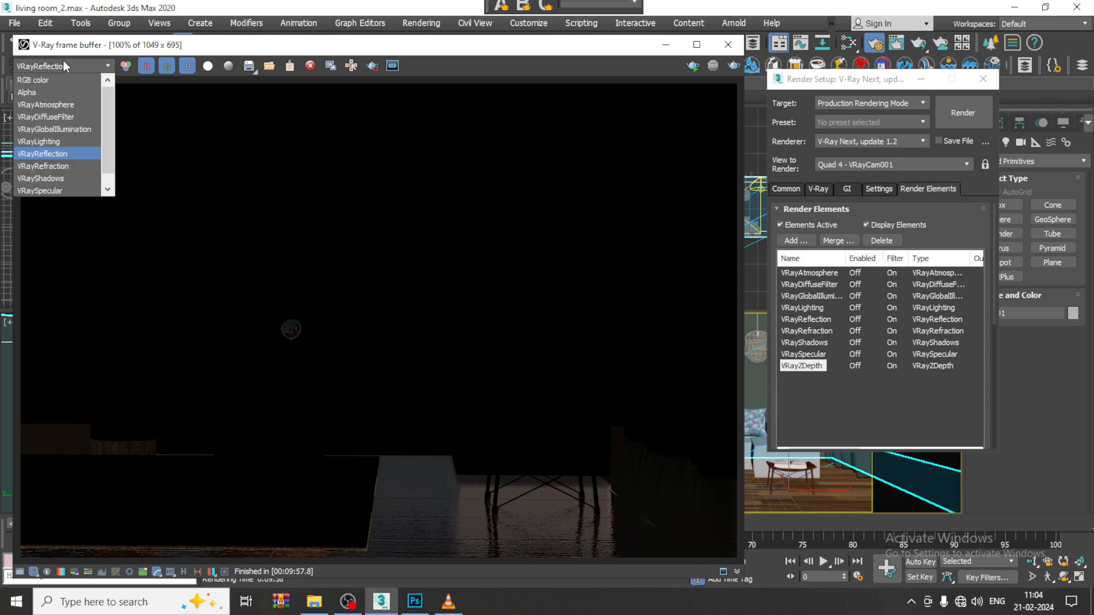
{"action": "left_click", "coordinate": [78, 163]}
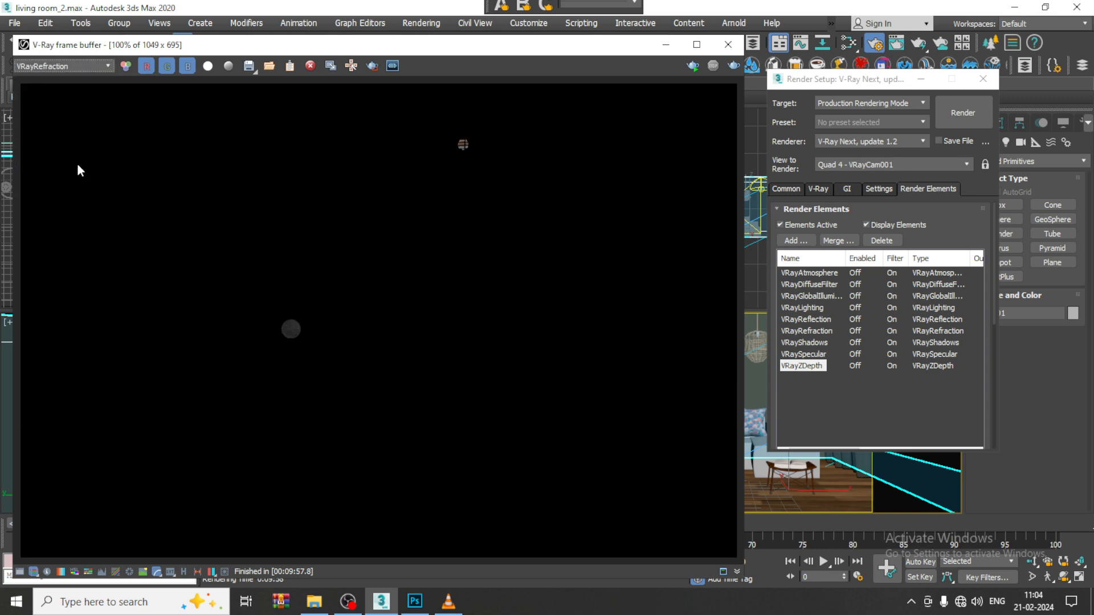
{"action": "left_click", "coordinate": [66, 65]}
{"action": "left_click", "coordinate": [46, 173]}
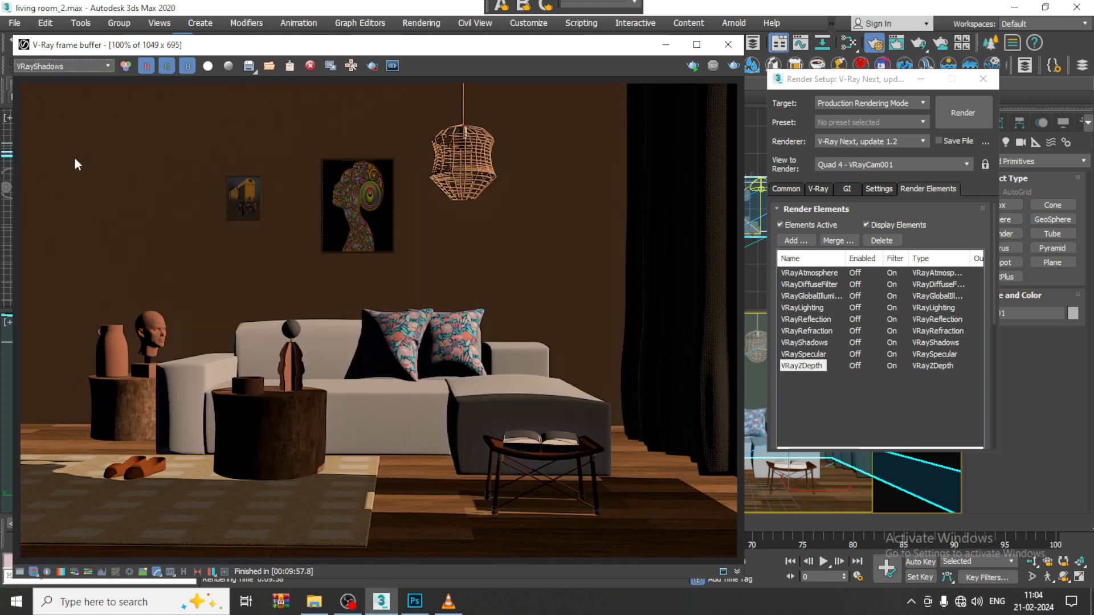
{"action": "left_click", "coordinate": [76, 70]}
{"action": "left_click", "coordinate": [67, 189]}
{"action": "left_click", "coordinate": [75, 66]}
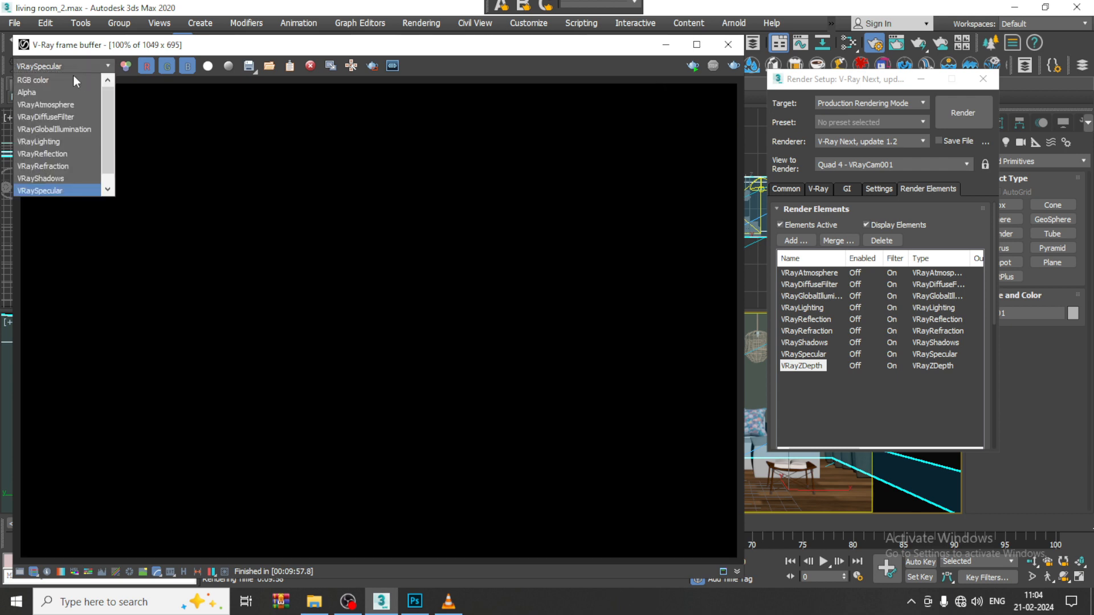
{"action": "left_click", "coordinate": [66, 189]}
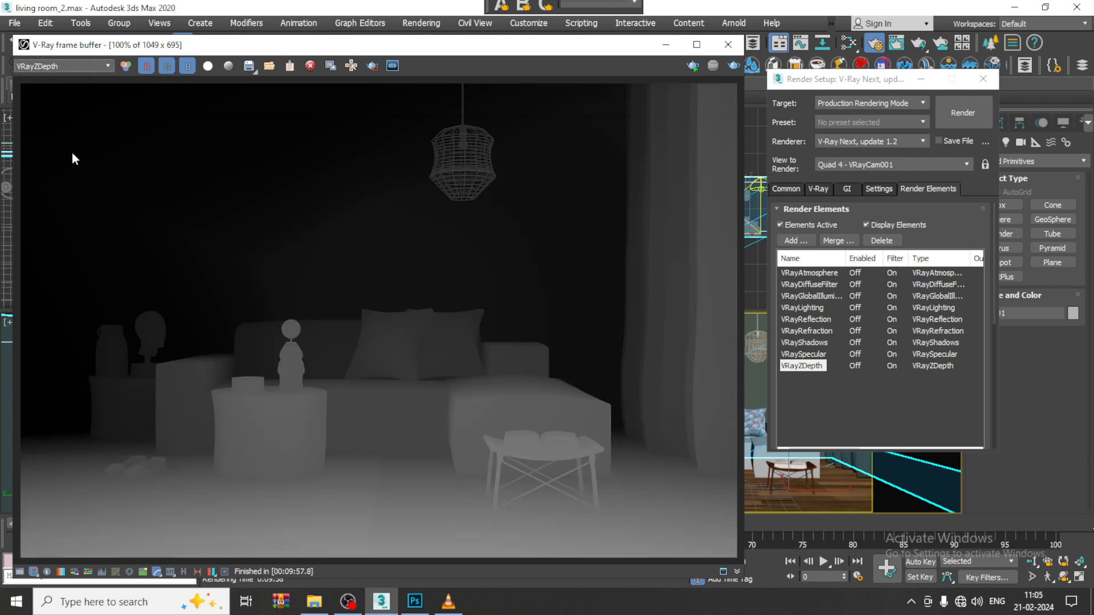
Display the VRayDiffuseFilter pass and save it as a JPEG named diff in the passes folder.
{"action": "left_click", "coordinate": [64, 65]}
{"action": "scroll", "coordinate": [62, 140], "scroll_direction": "up", "scroll_amount": 1}
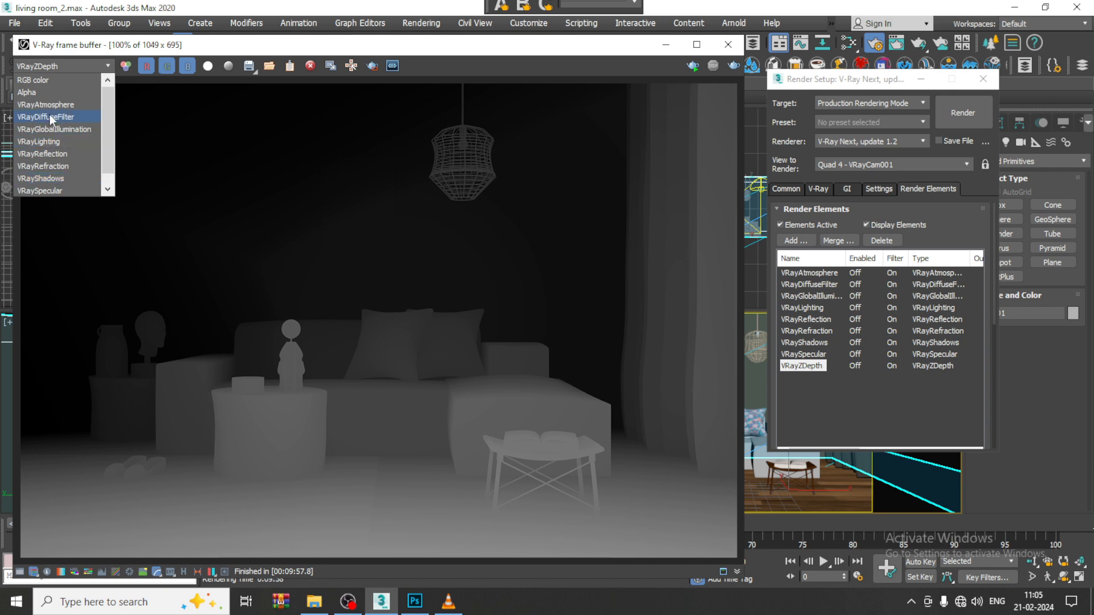
{"action": "left_click", "coordinate": [91, 118]}
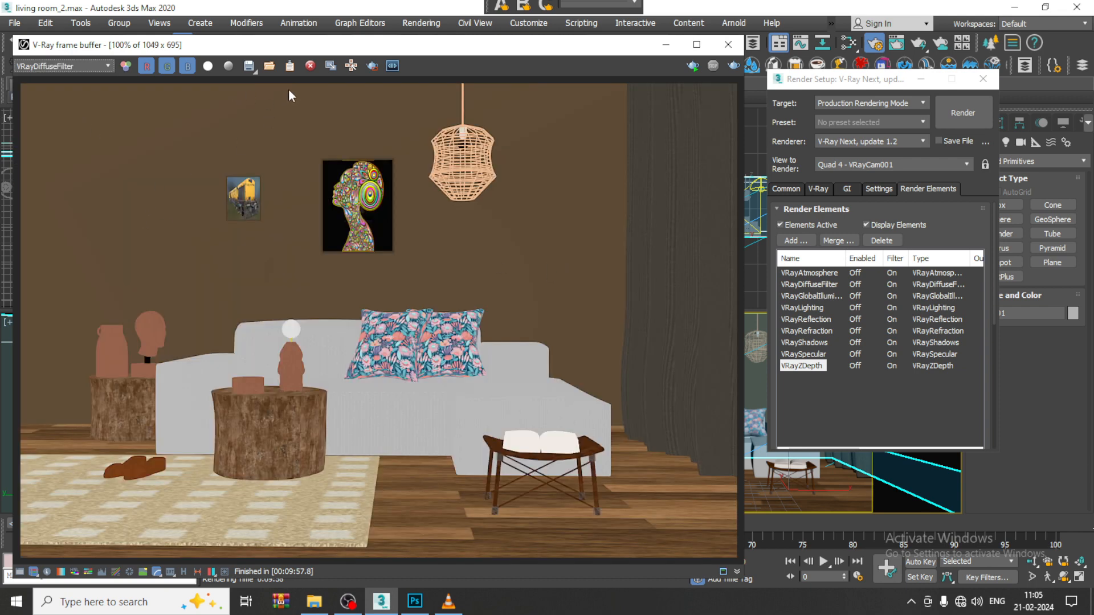
{"action": "left_click", "coordinate": [248, 65]}
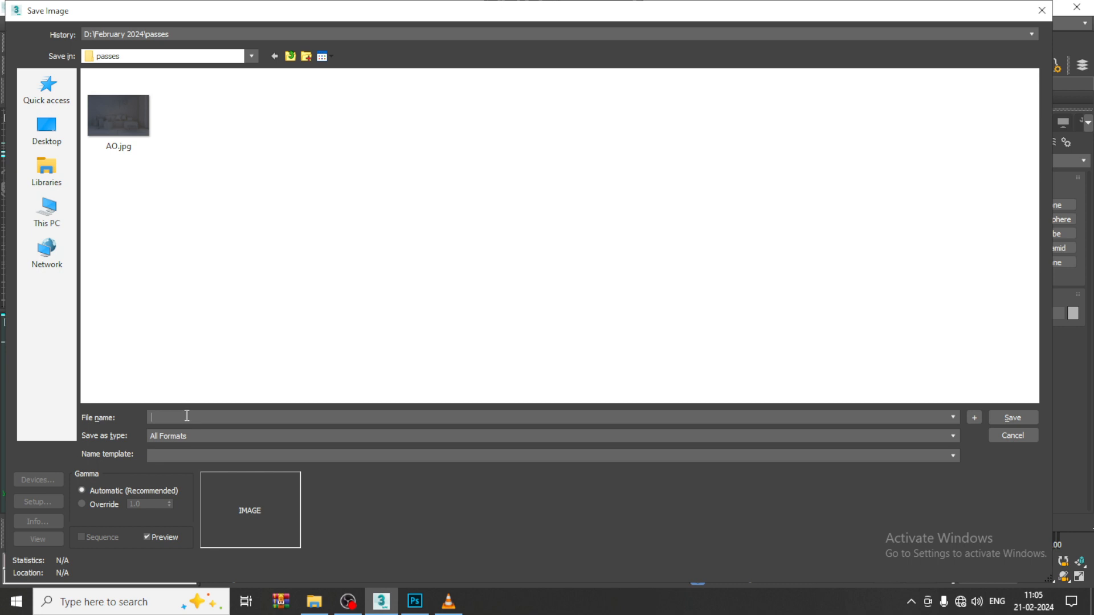
{"action": "type", "text": "diff"}
{"action": "key", "text": "Tab"}
{"action": "key", "text": "j"}
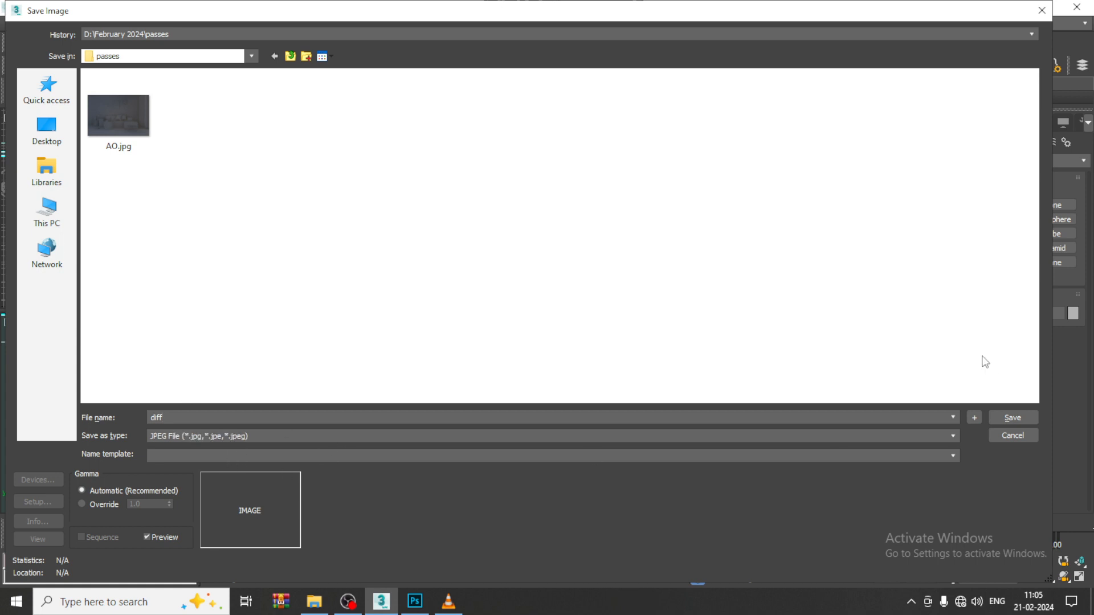
{"action": "left_click", "coordinate": [1023, 417]}
{"action": "left_click", "coordinate": [489, 374]}
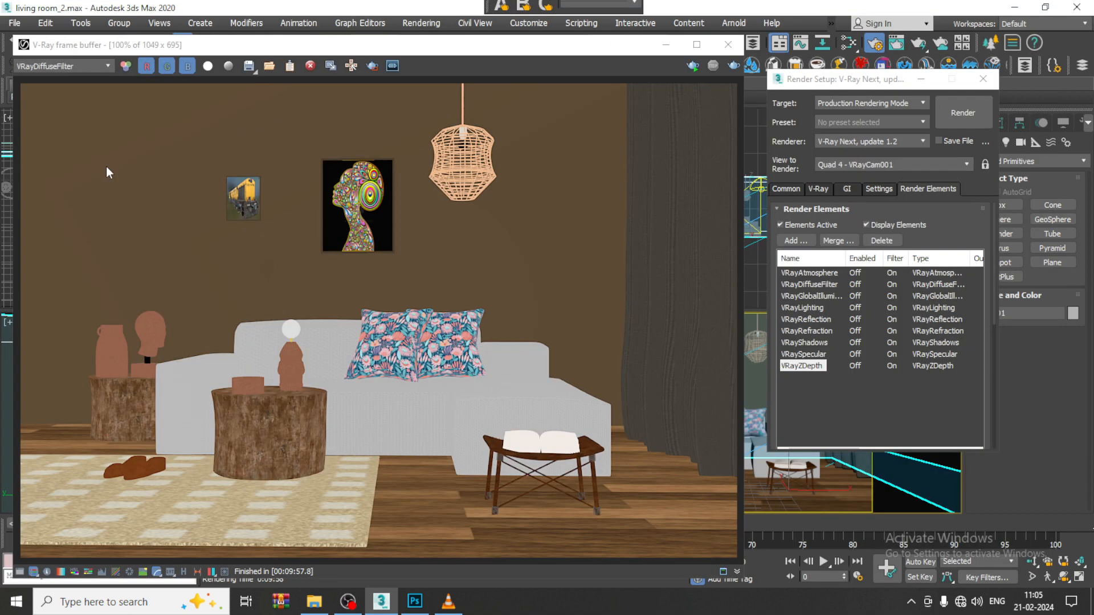
Display the VRayGlobalIllumination pass and save it as a JPEG named GI in the passes folder.
{"action": "left_click", "coordinate": [68, 67]}
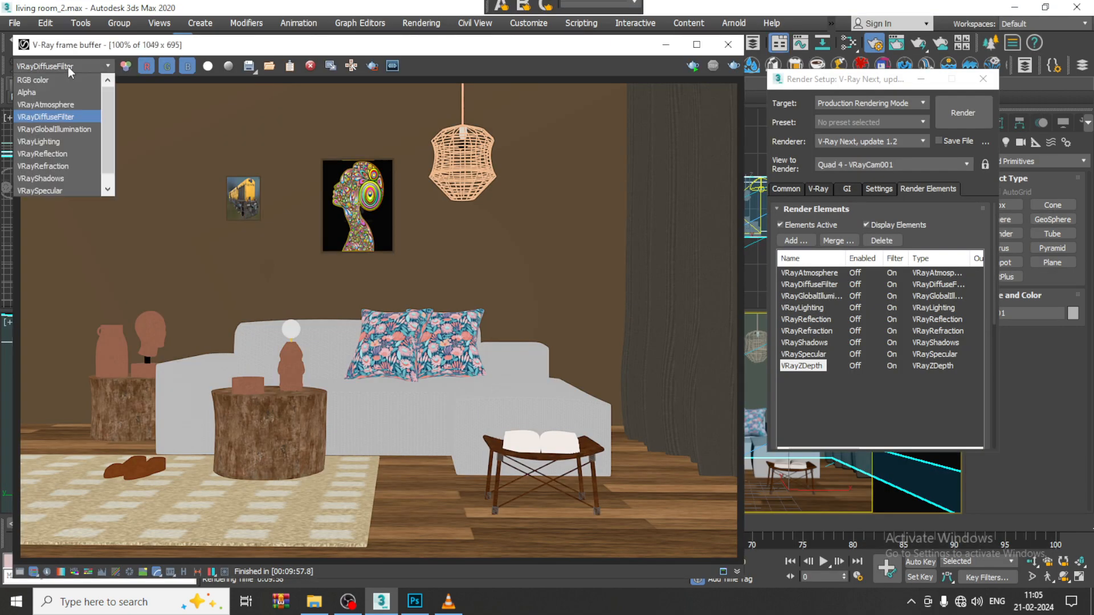
{"action": "left_click", "coordinate": [74, 131]}
{"action": "left_click", "coordinate": [247, 67]}
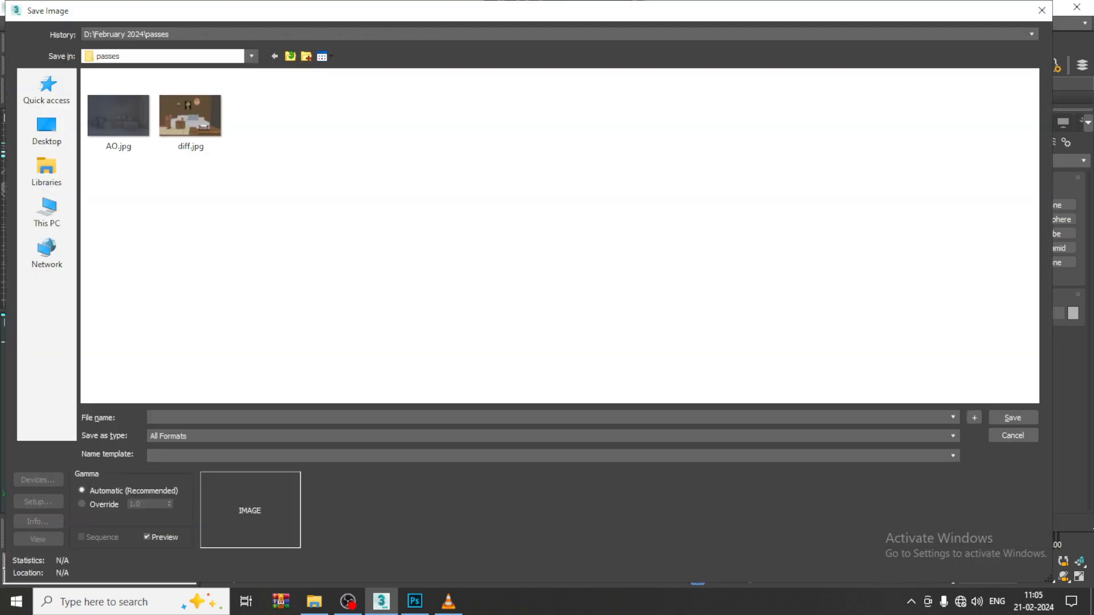
{"action": "type", "text": "GI"}
{"action": "key", "text": "Tab"}
{"action": "key", "text": "j"}
{"action": "key", "text": "Return"}
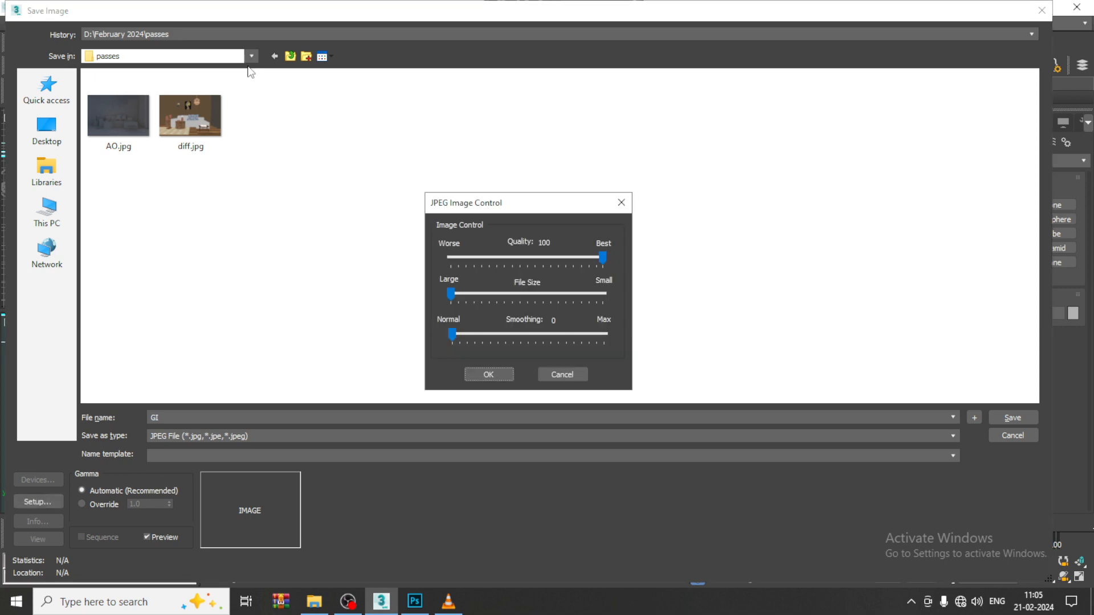
{"action": "left_click", "coordinate": [489, 374]}
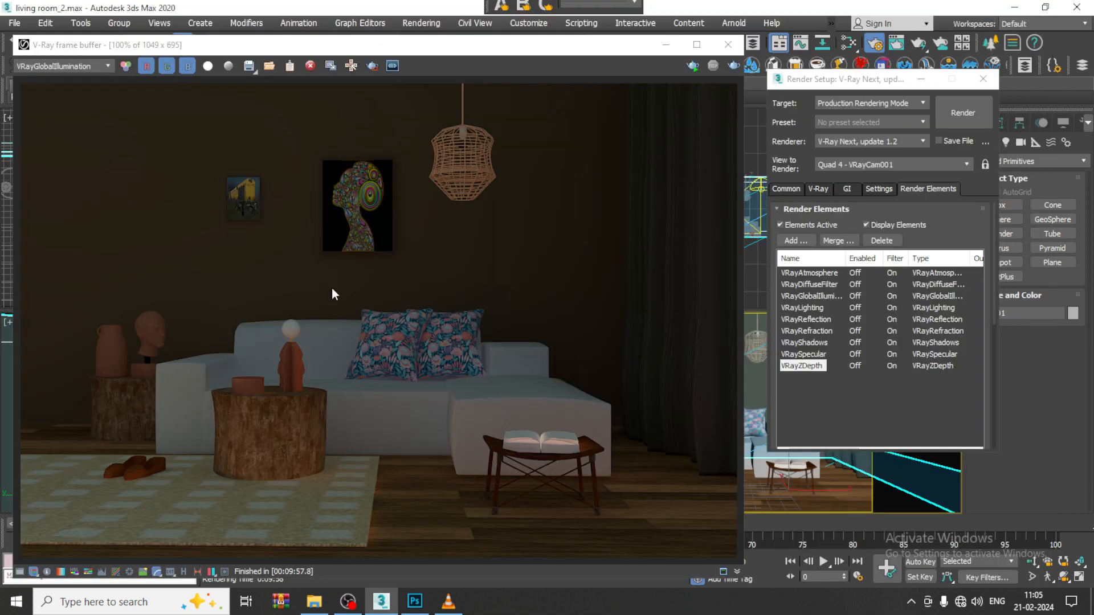
Display the VRayLighting pass and save it as a JPEG named Lighting in the passes folder.
{"action": "left_click", "coordinate": [42, 62]}
{"action": "left_click", "coordinate": [66, 142]}
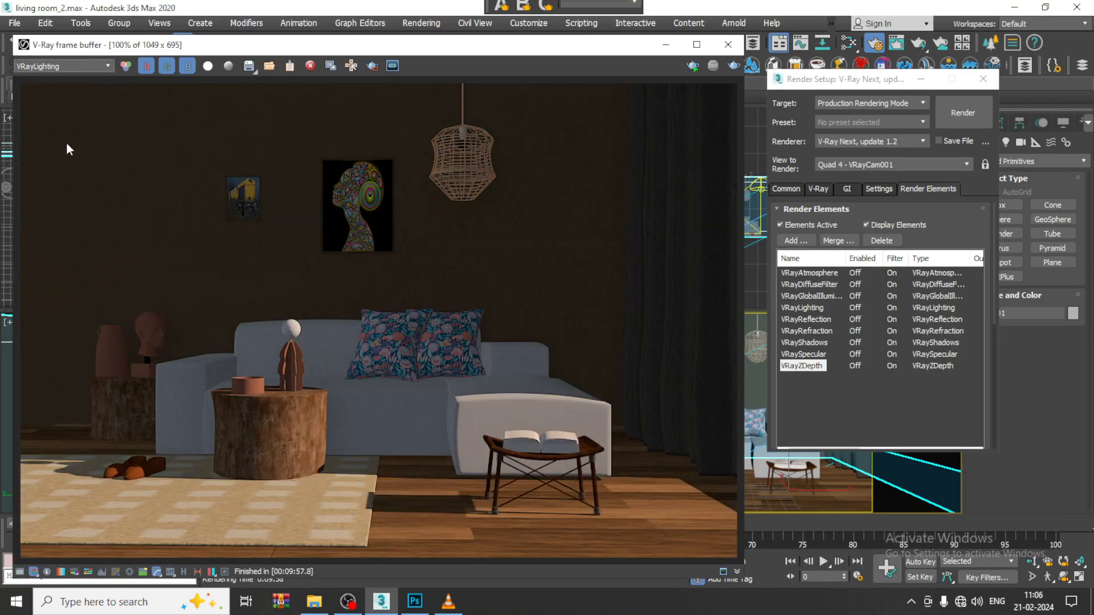
{"action": "left_click", "coordinate": [254, 71]}
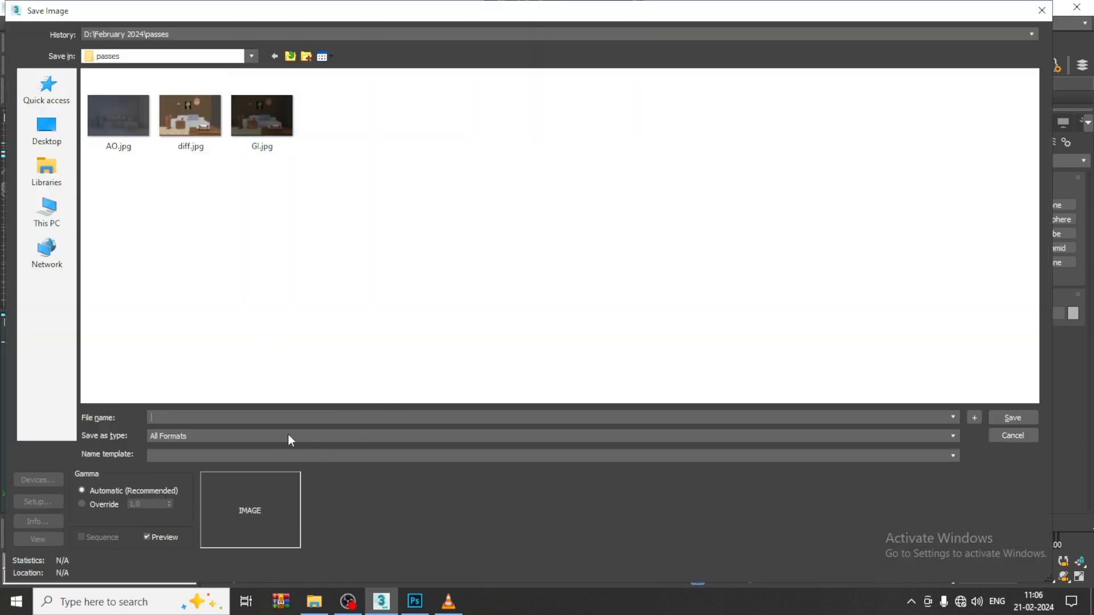
{"action": "type", "text": "Liu"}
{"action": "type", "text": "ghting"}
{"action": "scroll", "coordinate": [288, 440], "scroll_direction": "down", "scroll_amount": 5}
{"action": "left_click", "coordinate": [1012, 417]}
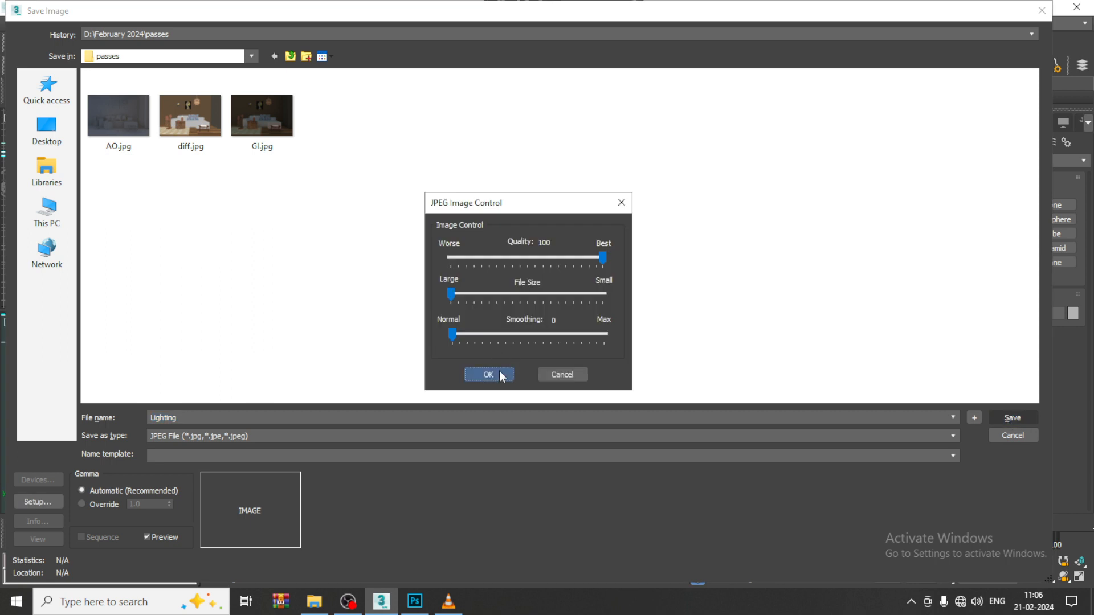
{"action": "left_click", "coordinate": [488, 374]}
Display the VRayReflection pass and save it as a JPEG named Reflection in the passes folder.
{"action": "left_click", "coordinate": [53, 66]}
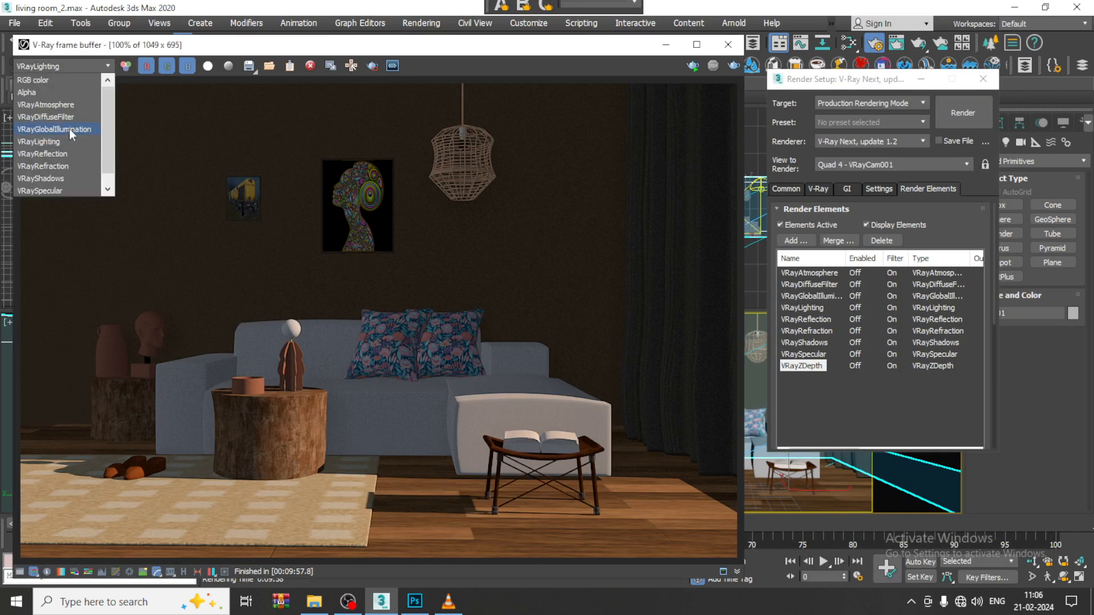
{"action": "left_click", "coordinate": [75, 154]}
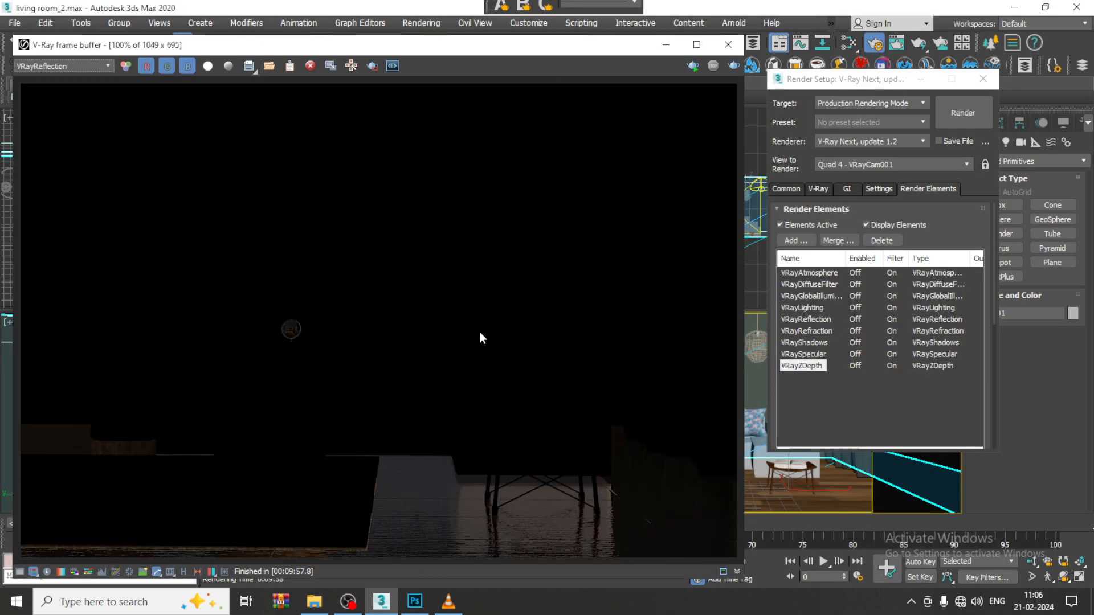
{"action": "left_click", "coordinate": [250, 67]}
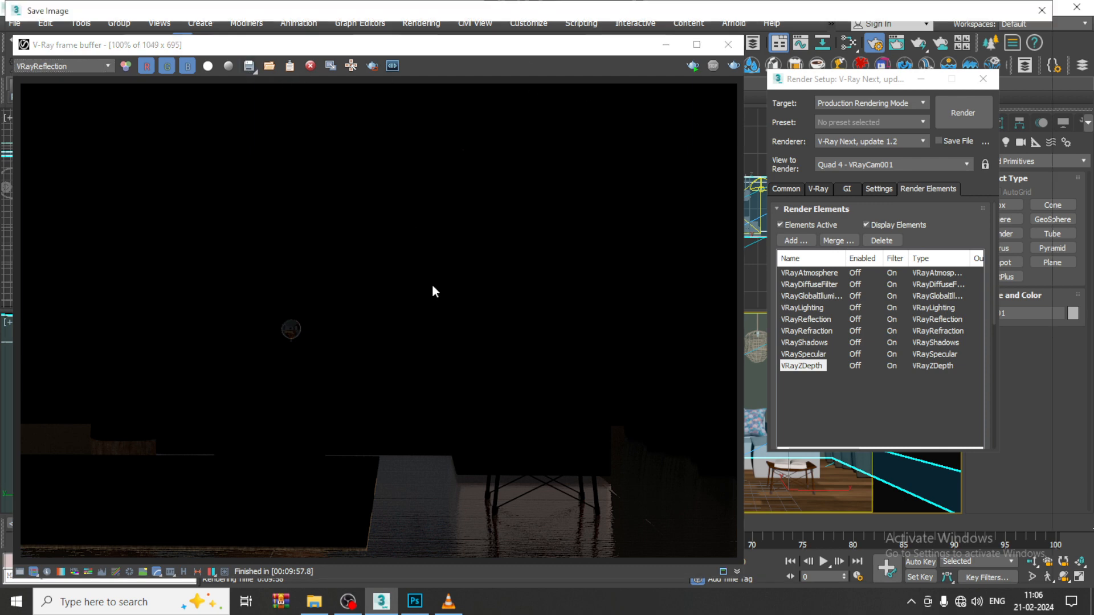
{"action": "type", "text": "Ref"}
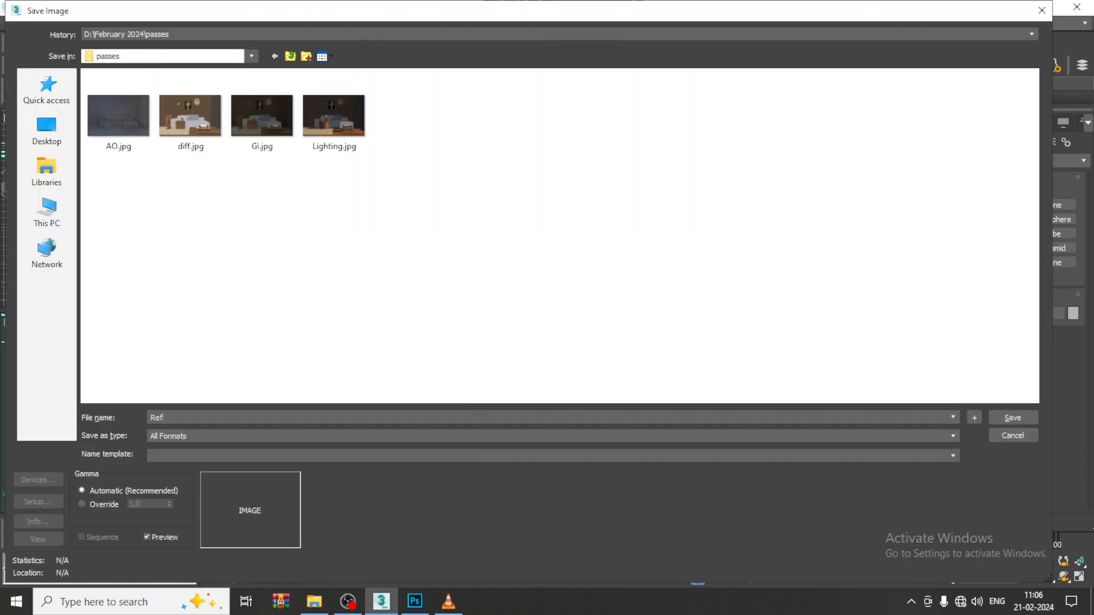
{"action": "type", "text": "lection"}
{"action": "key", "text": "Tab"}
{"action": "key", "text": "j"}
{"action": "key", "text": "Return"}
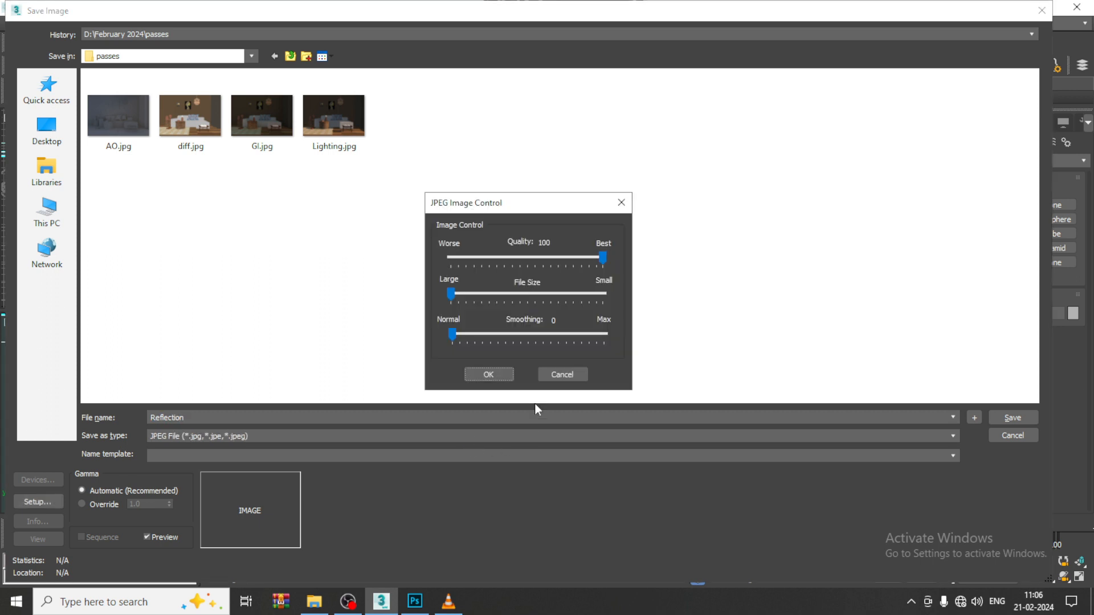
{"action": "left_click", "coordinate": [489, 378]}
Display the VRayRefraction pass and save it as a JPEG named Refraction in the passes folder.
{"action": "left_click", "coordinate": [70, 67]}
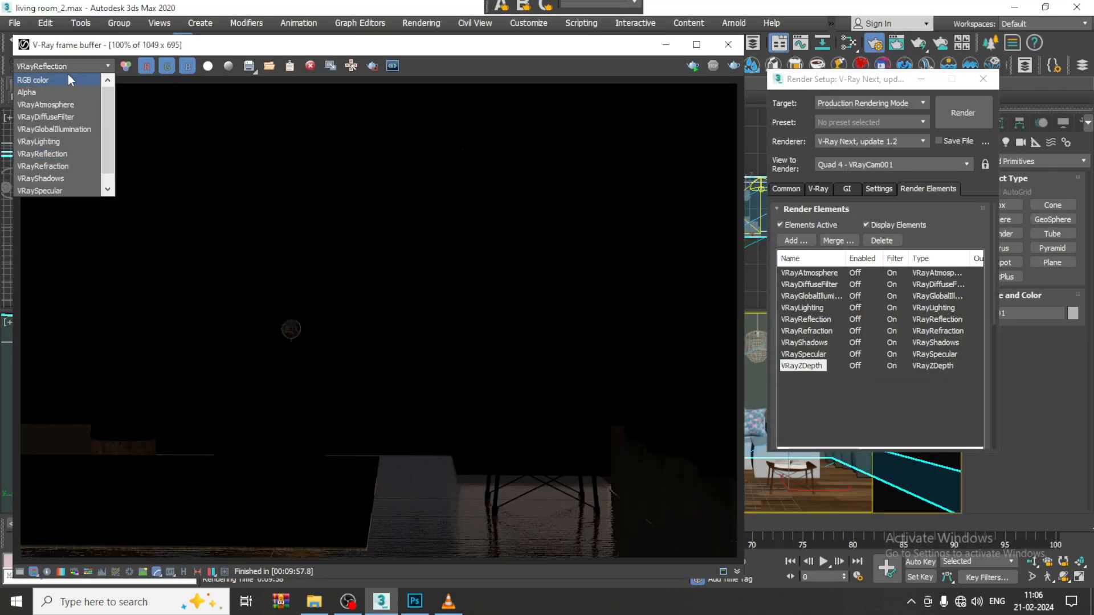
{"action": "left_click", "coordinate": [78, 165]}
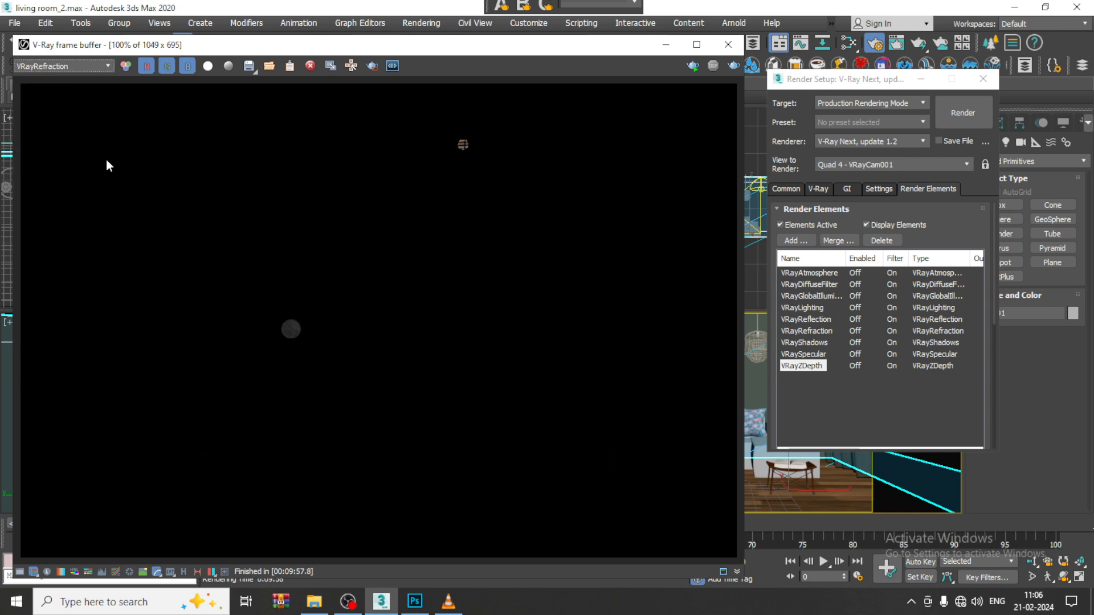
{"action": "left_click", "coordinate": [249, 66]}
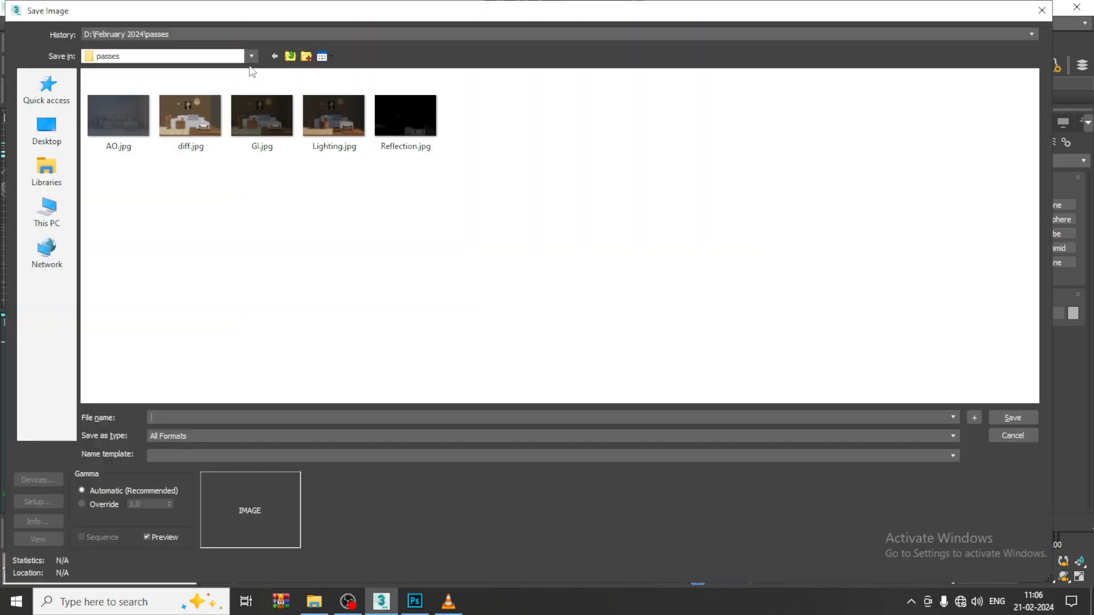
{"action": "type", "text": "Refraction"}
{"action": "left_click", "coordinate": [190, 437]}
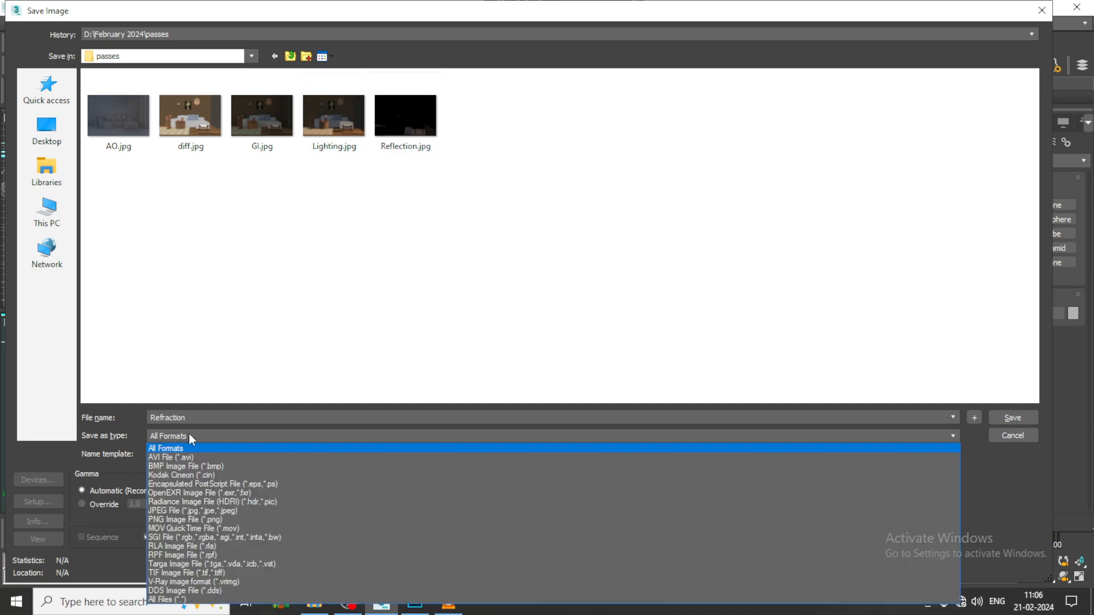
{"action": "left_click", "coordinate": [208, 511]}
{"action": "left_click", "coordinate": [1017, 420]}
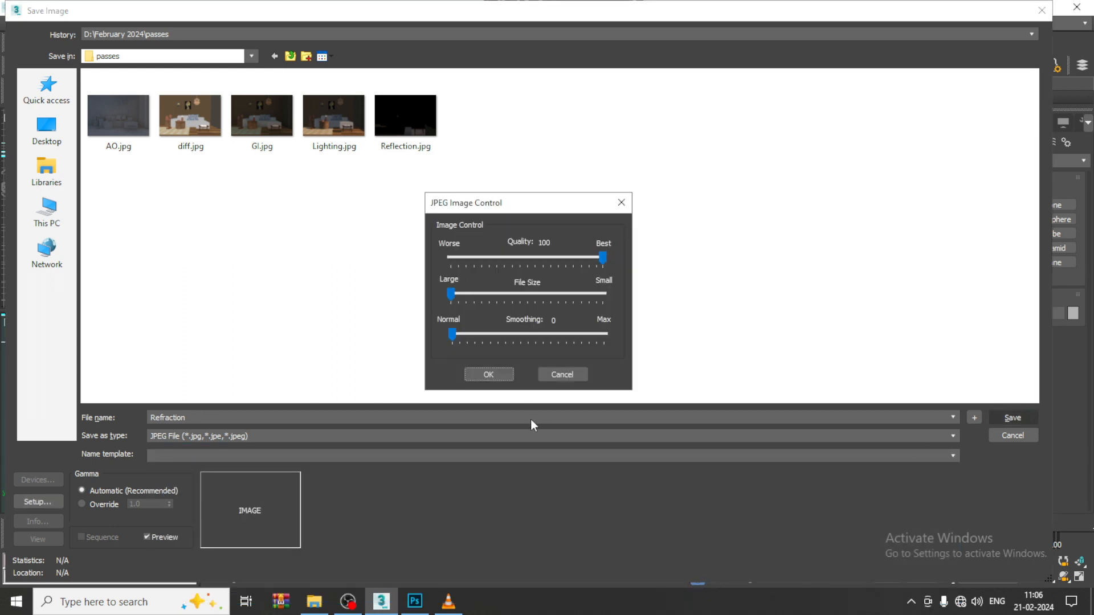
{"action": "left_click", "coordinate": [489, 374]}
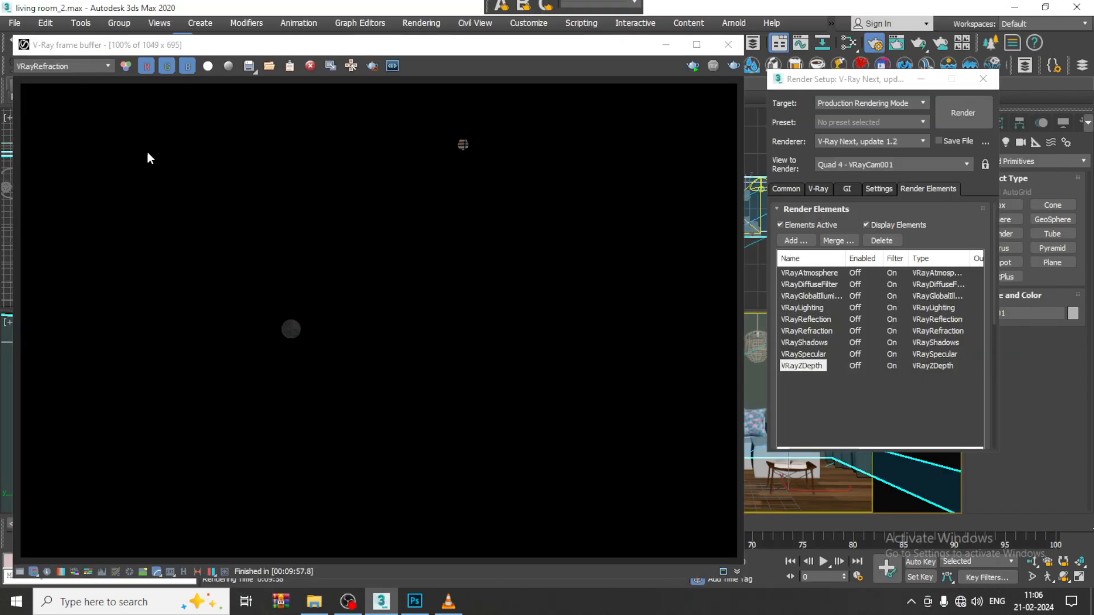
Display the VRayShadows pass and save it as a JPEG named shadows in the passes folder.
{"action": "left_click", "coordinate": [53, 71]}
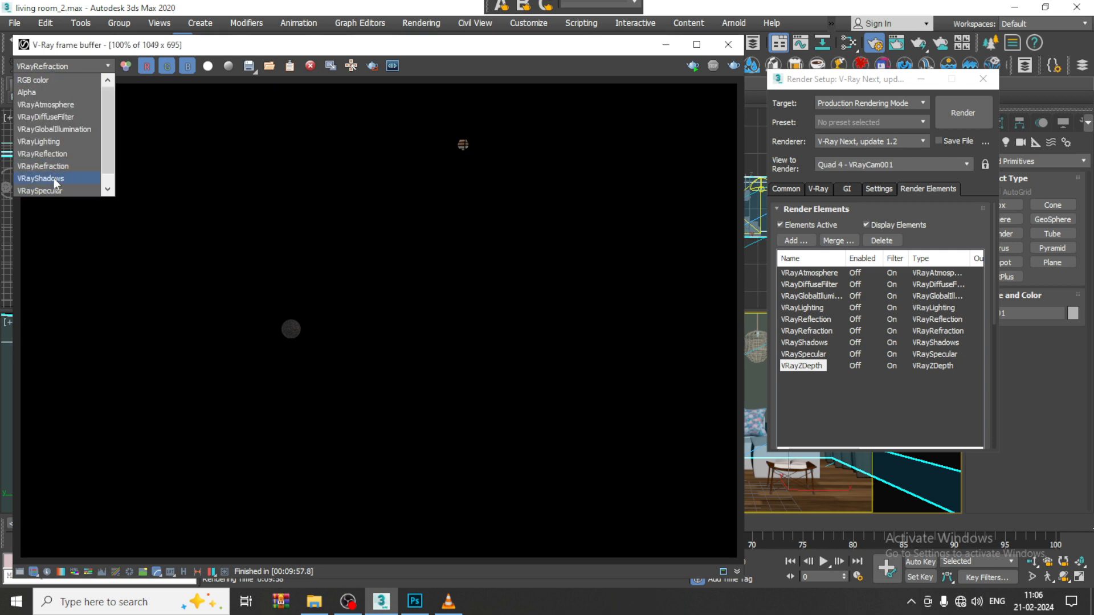
{"action": "left_click", "coordinate": [63, 174]}
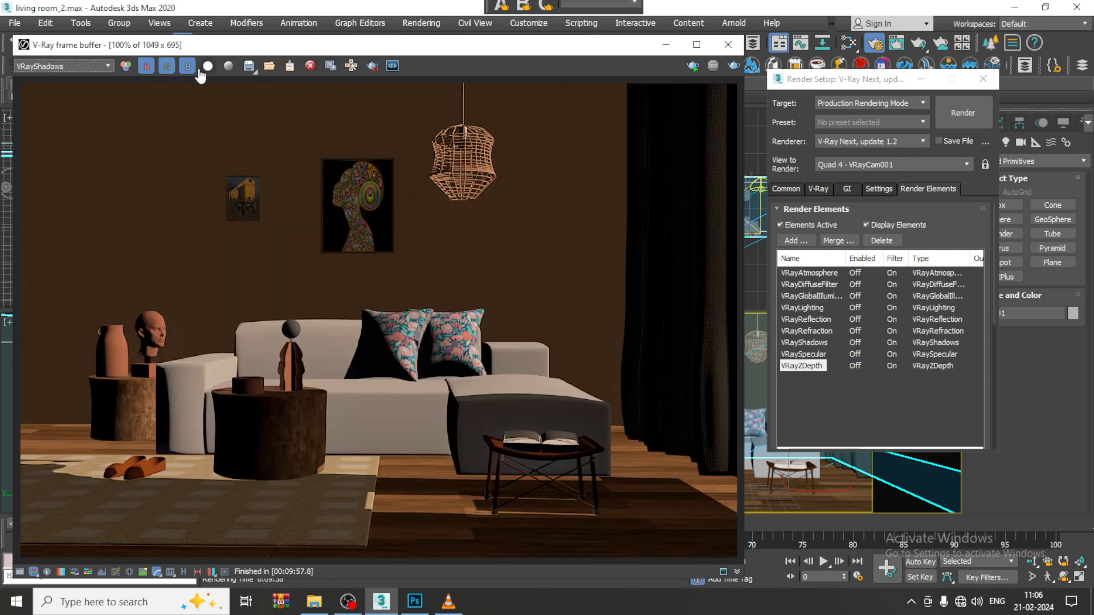
{"action": "left_click", "coordinate": [254, 65]}
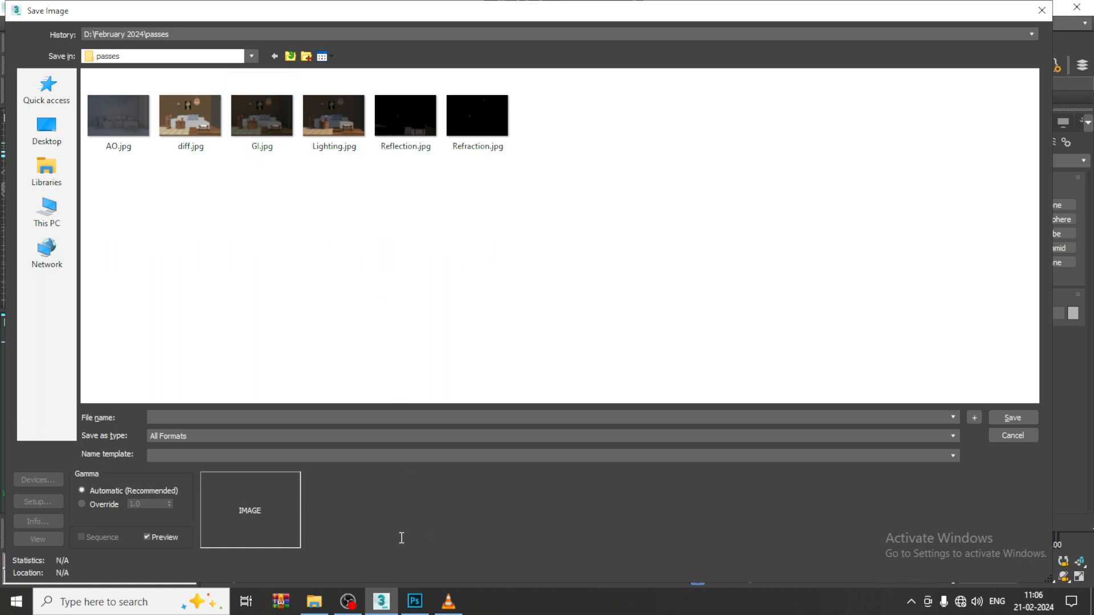
{"action": "type", "text": "shadows"}
{"action": "key", "text": "Tab"}
{"action": "key", "text": "j"}
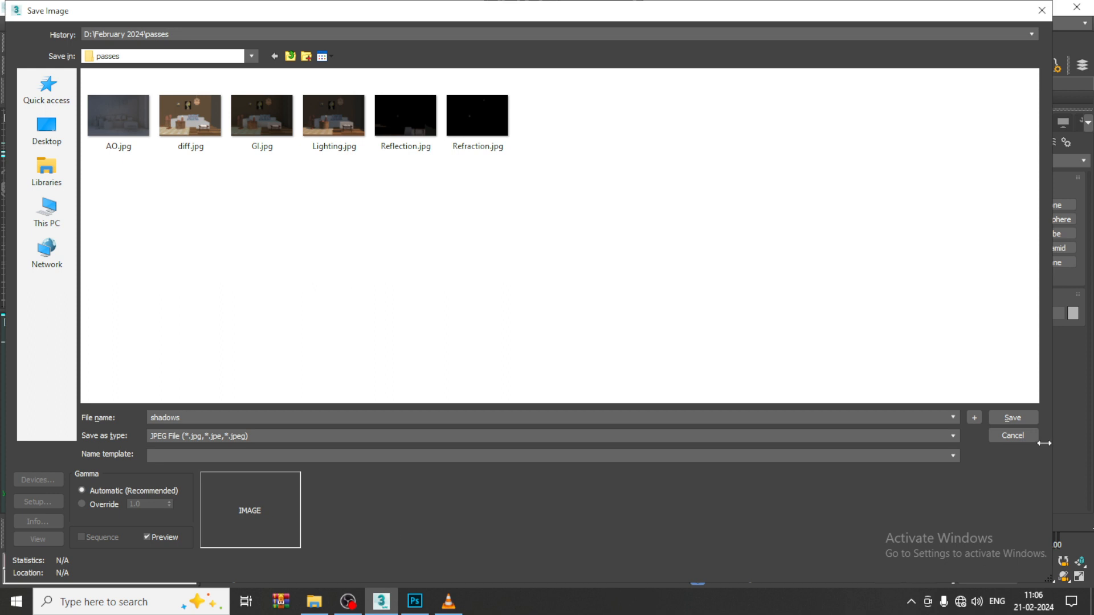
{"action": "left_click", "coordinate": [1020, 422]}
{"action": "left_click", "coordinate": [488, 373]}
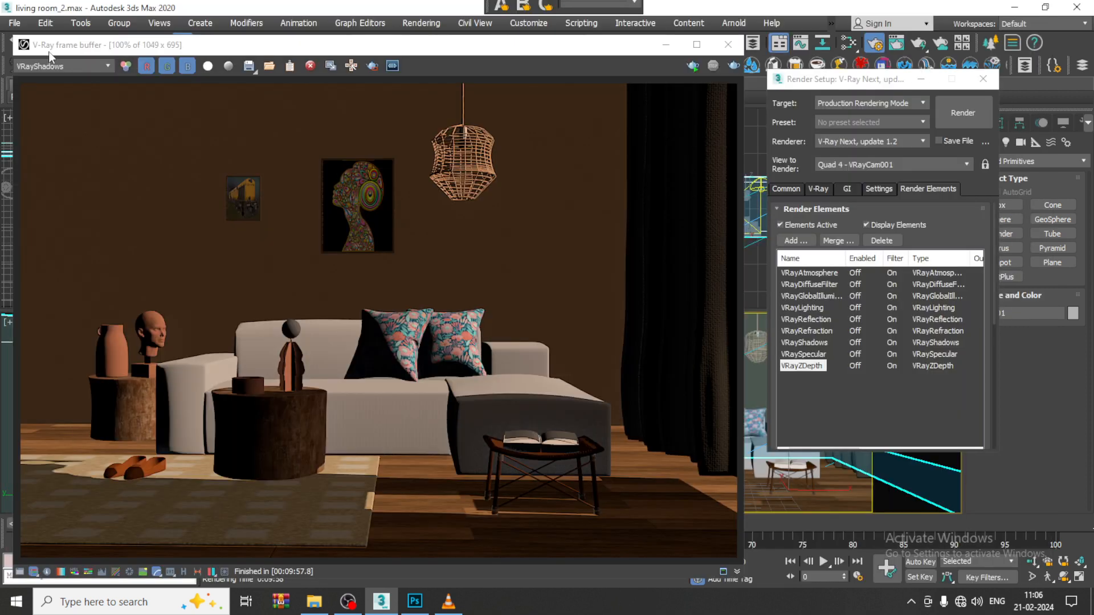
Display the VRaySpecular pass and save it as a JPEG named Specular in the passes folder.
{"action": "left_click", "coordinate": [46, 64]}
{"action": "left_click", "coordinate": [57, 189]}
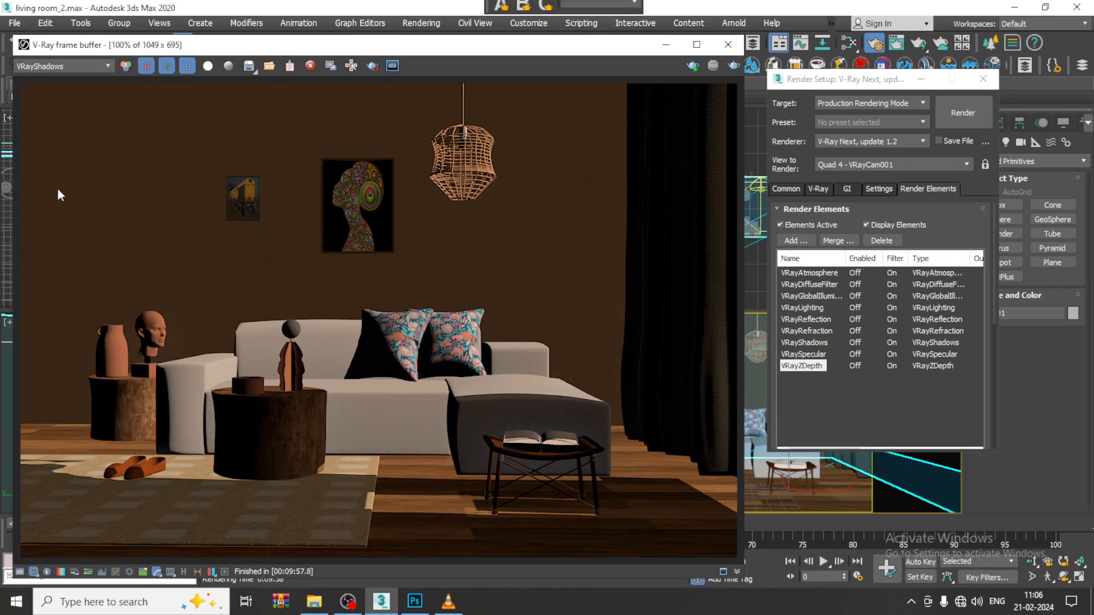
{"action": "left_click", "coordinate": [249, 66]}
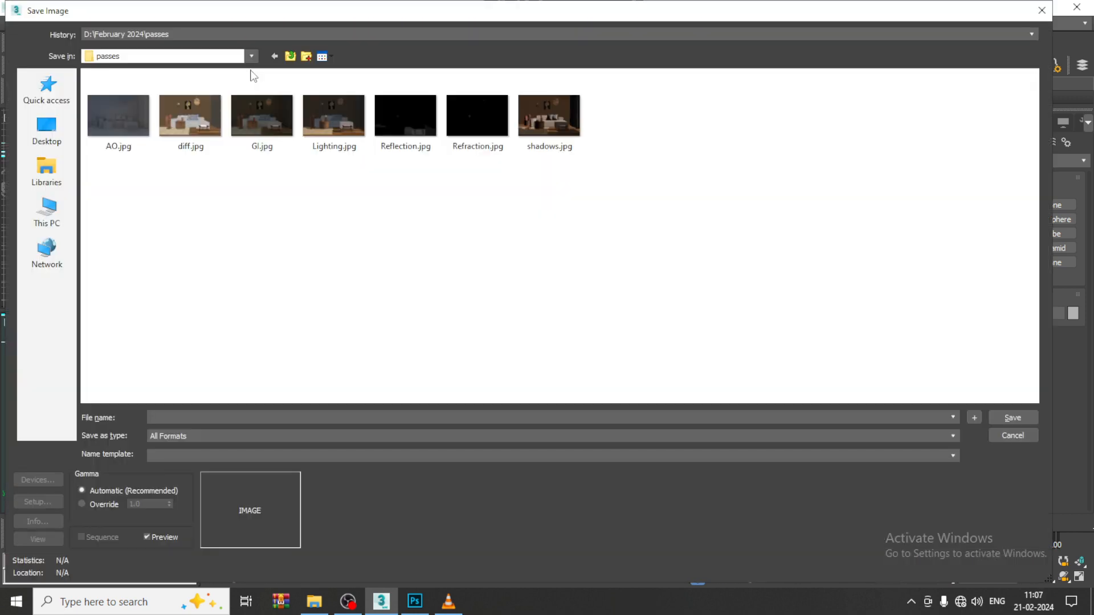
{"action": "type", "text": "S"}
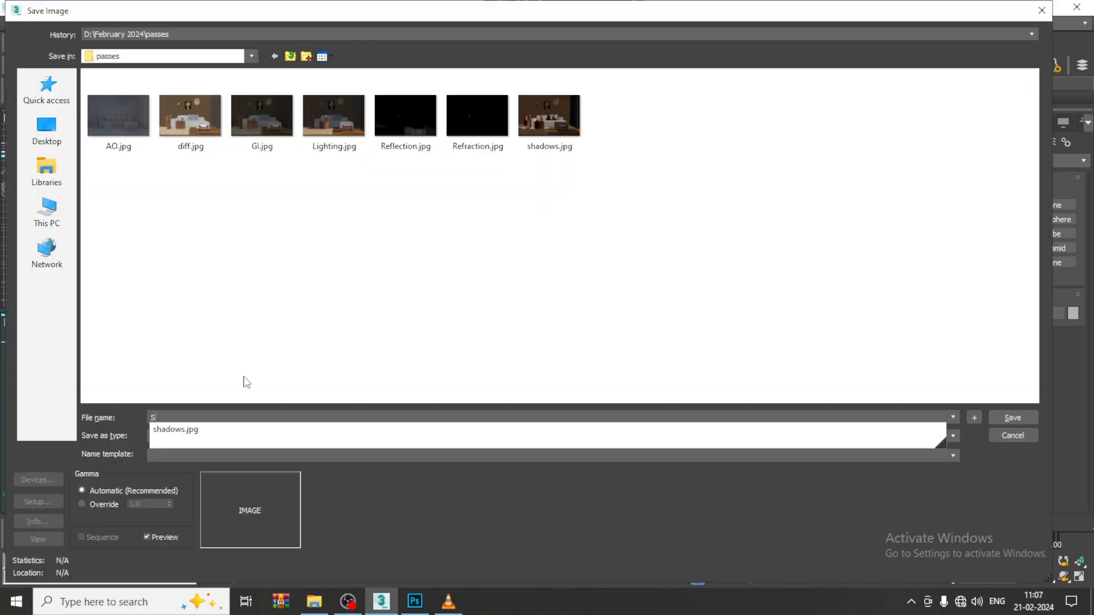
{"action": "type", "text": "pecular"}
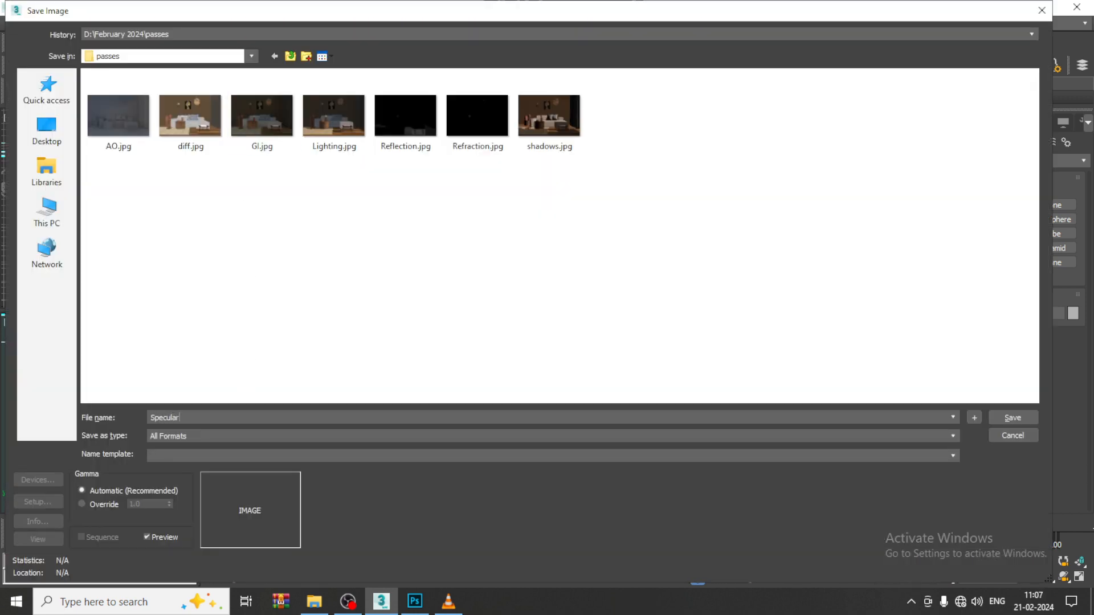
{"action": "key", "text": "Tab"}
{"action": "key", "text": "j"}
{"action": "key", "text": "Return"}
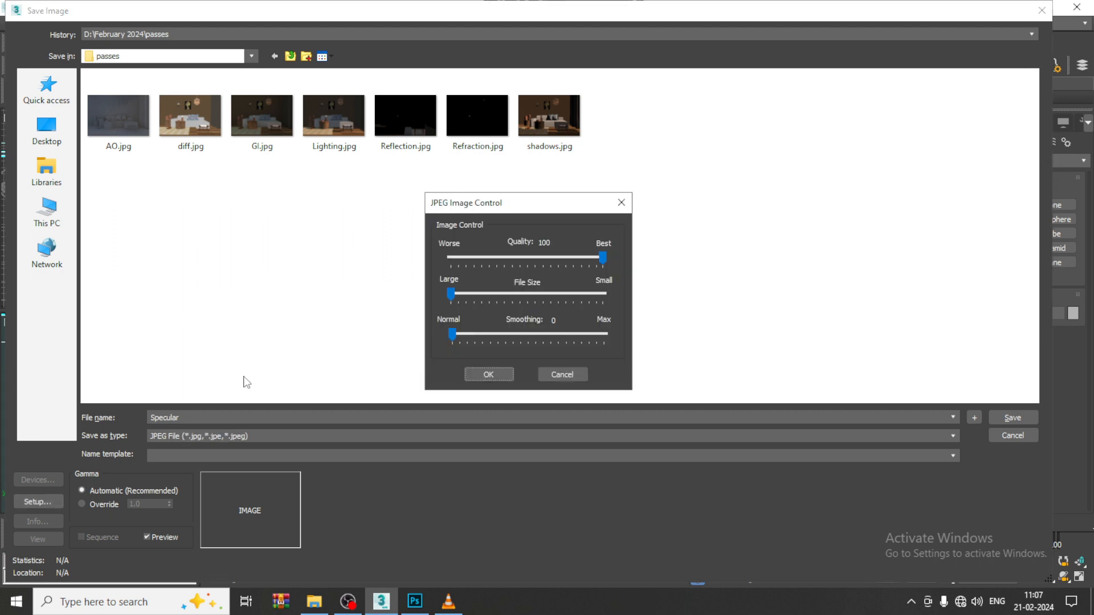
{"action": "key", "text": "Return"}
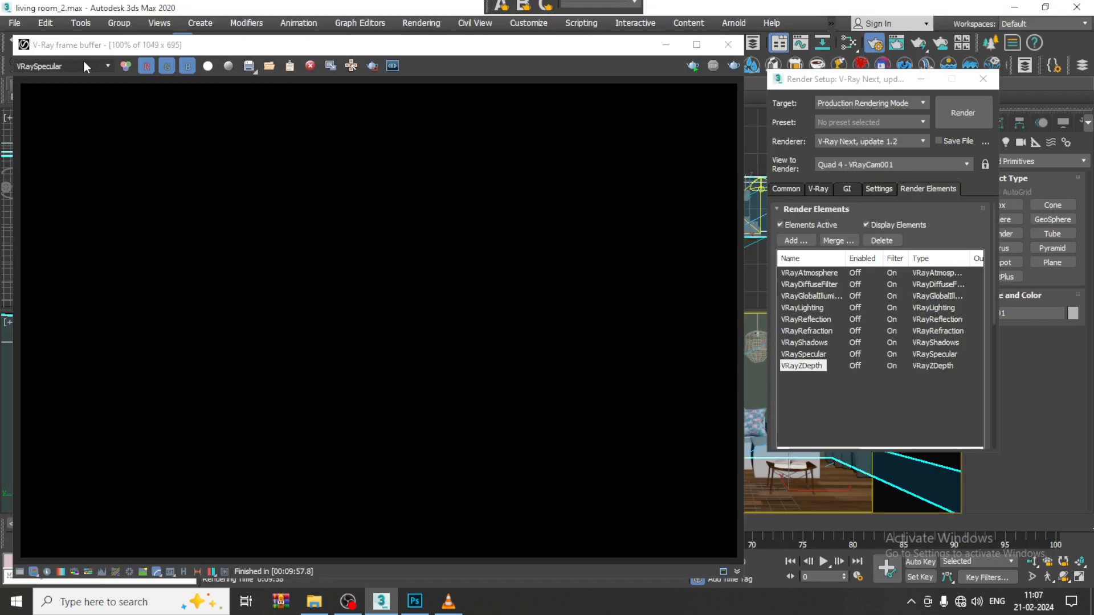
Display the VRayZDepth pass and save it as a JPEG named Z depth in the passes folder.
{"action": "scroll", "coordinate": [568, 231], "scroll_direction": "down", "scroll_amount": 1}
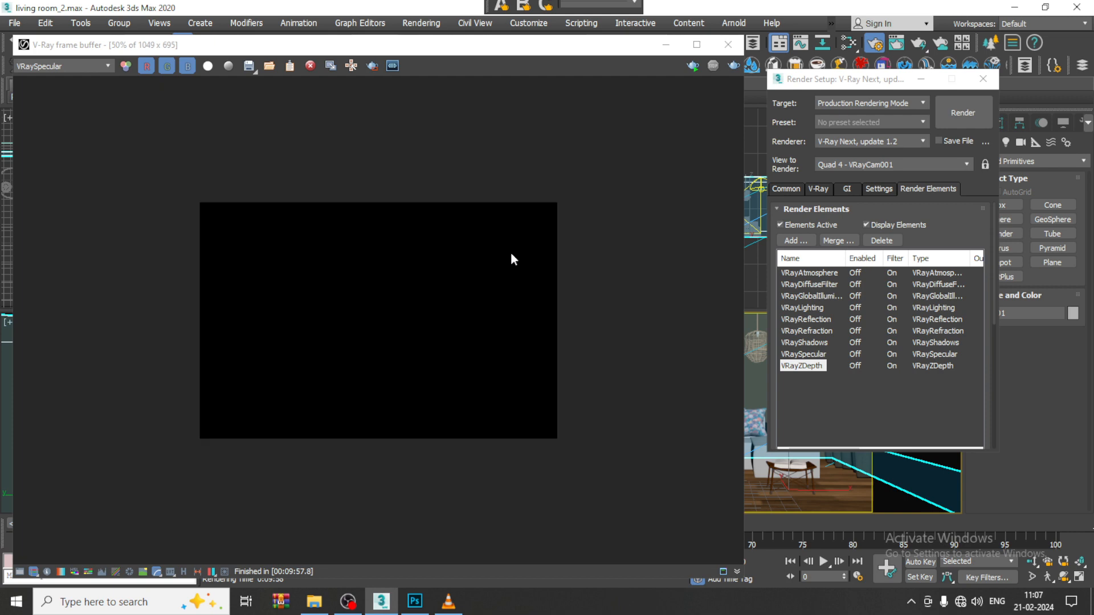
{"action": "scroll", "coordinate": [510, 252], "scroll_direction": "up", "scroll_amount": 1}
{"action": "left_click", "coordinate": [77, 64]}
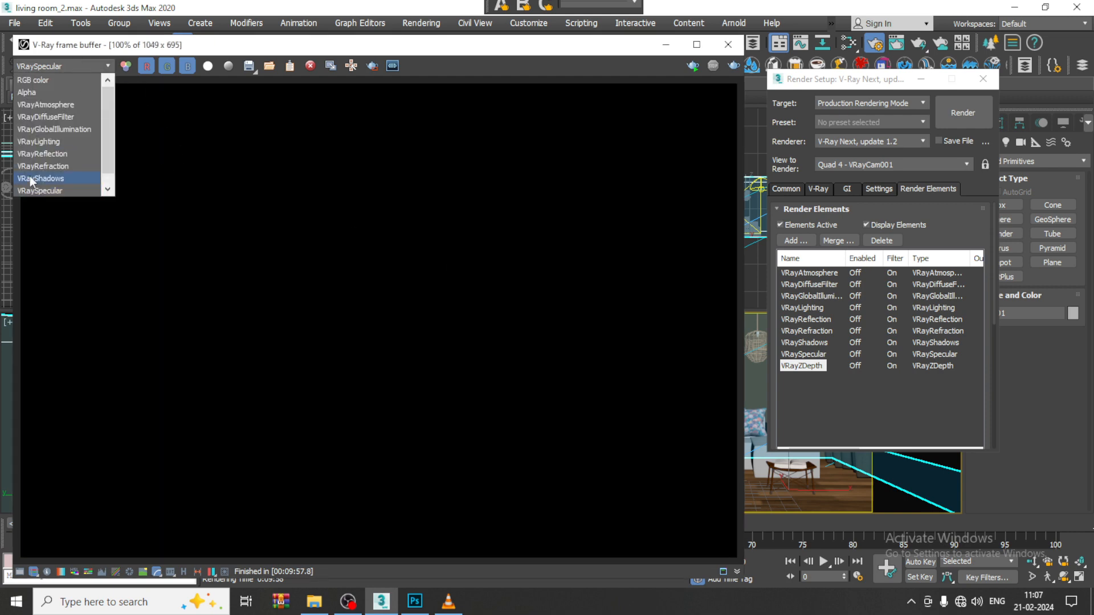
{"action": "left_click", "coordinate": [34, 190]}
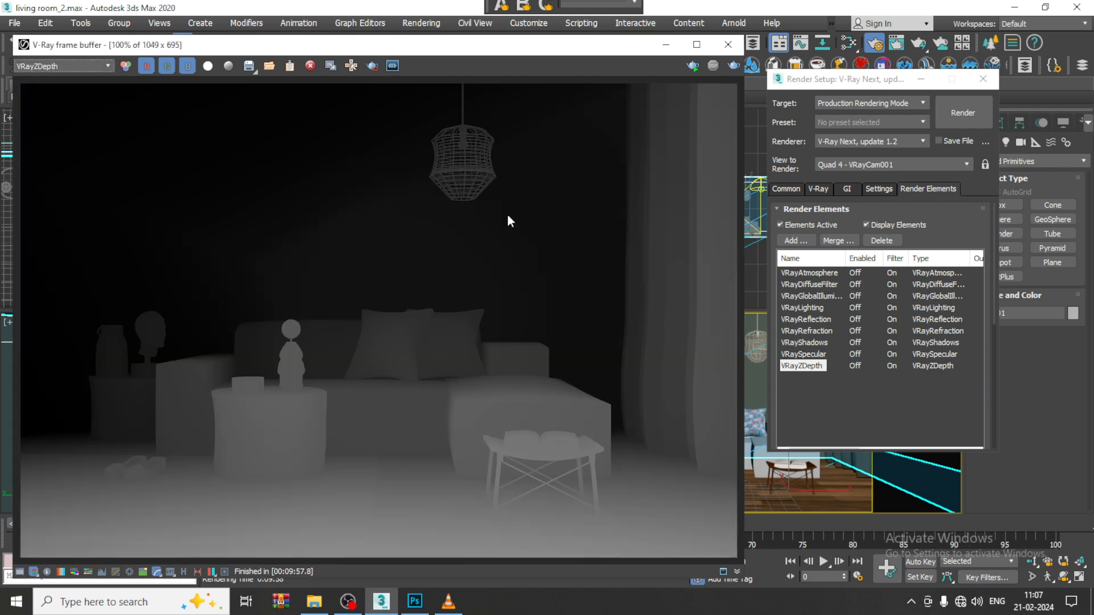
{"action": "left_click", "coordinate": [246, 66]}
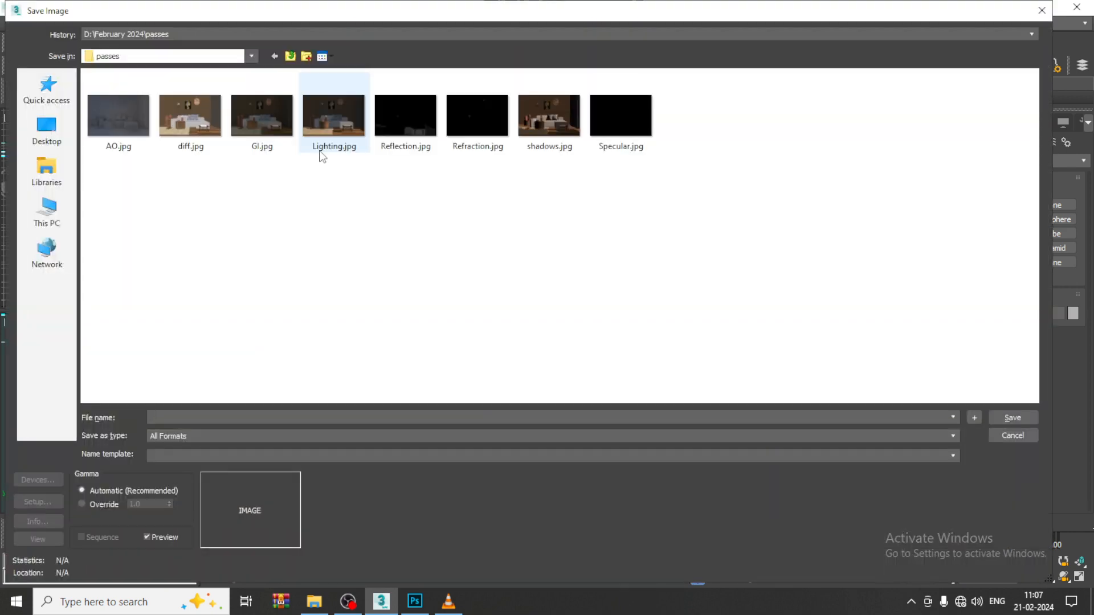
{"action": "type", "text": "Z depth"}
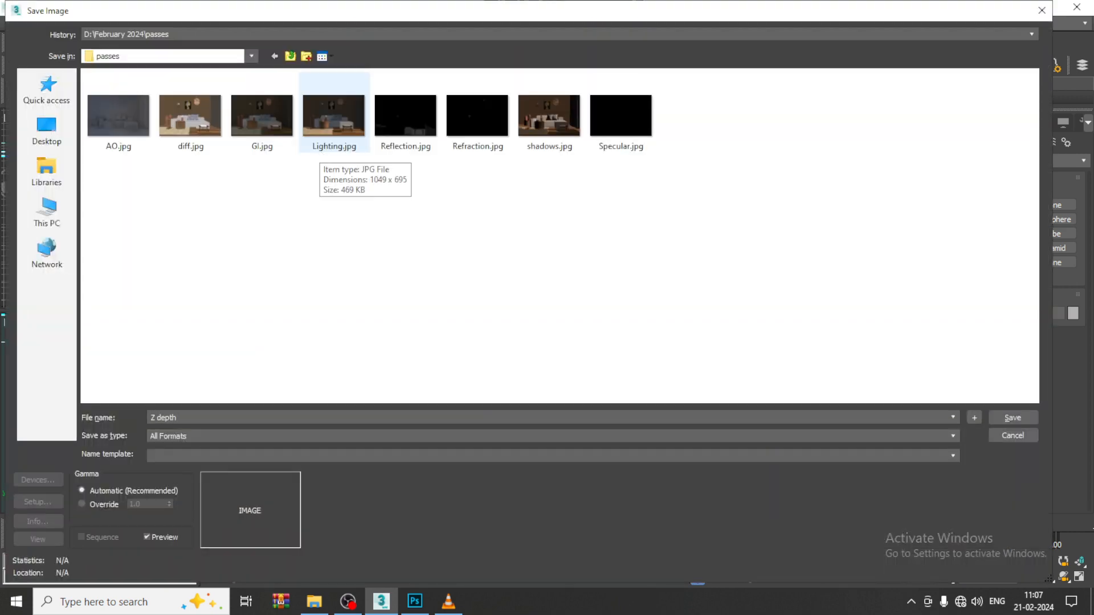
{"action": "key", "text": "Return"}
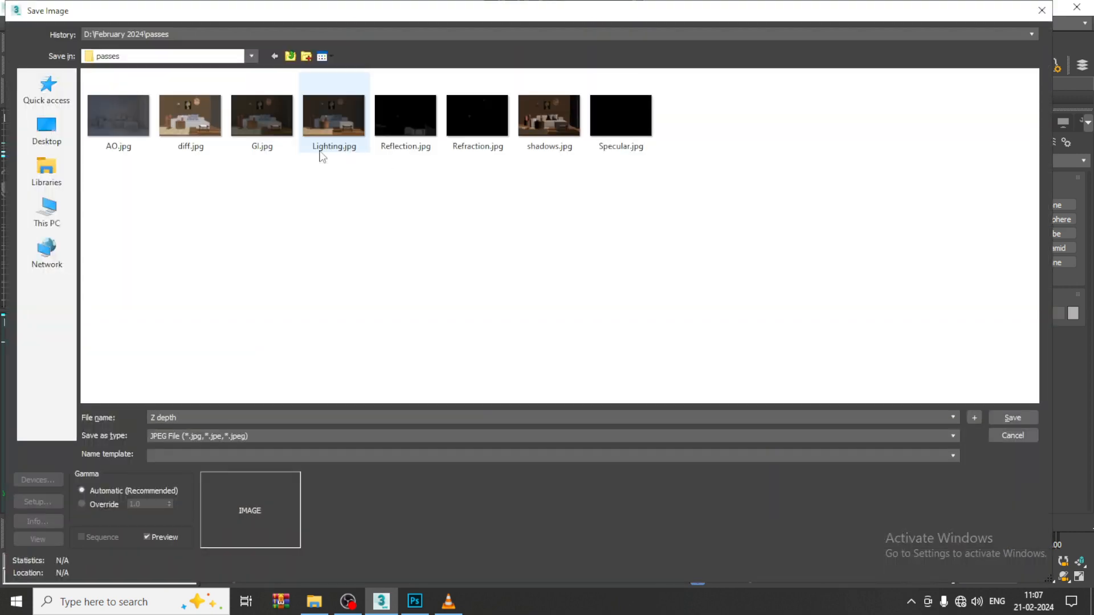
{"action": "key", "text": "Return"}
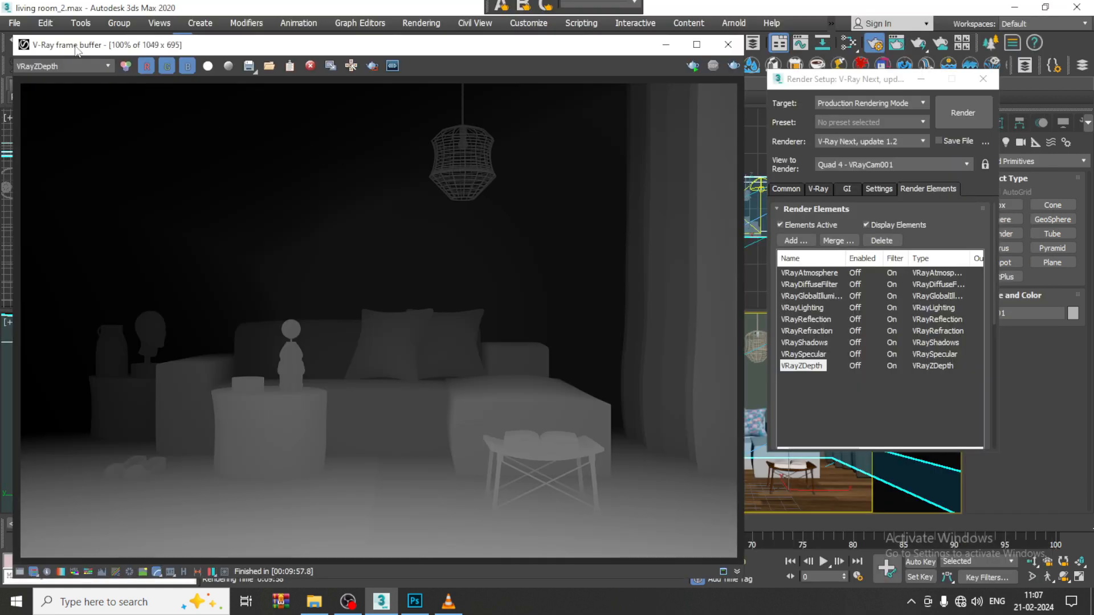
Display the VRayAtmosphere pass and save it as a JPEG named Vray Atmosphere in the passes folder.
{"action": "left_click", "coordinate": [74, 65]}
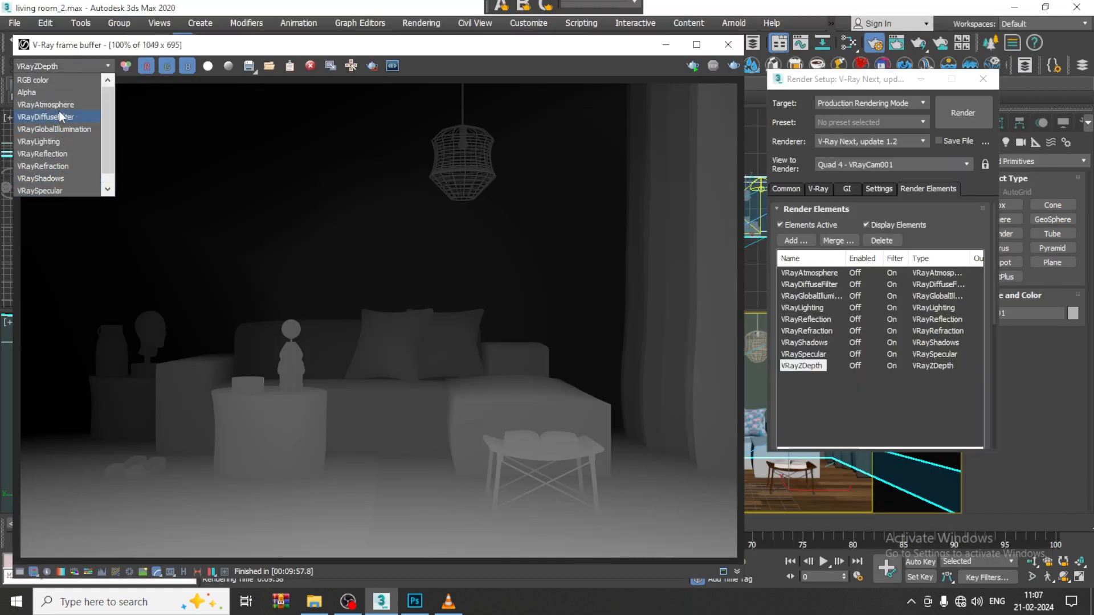
{"action": "left_click", "coordinate": [61, 105]}
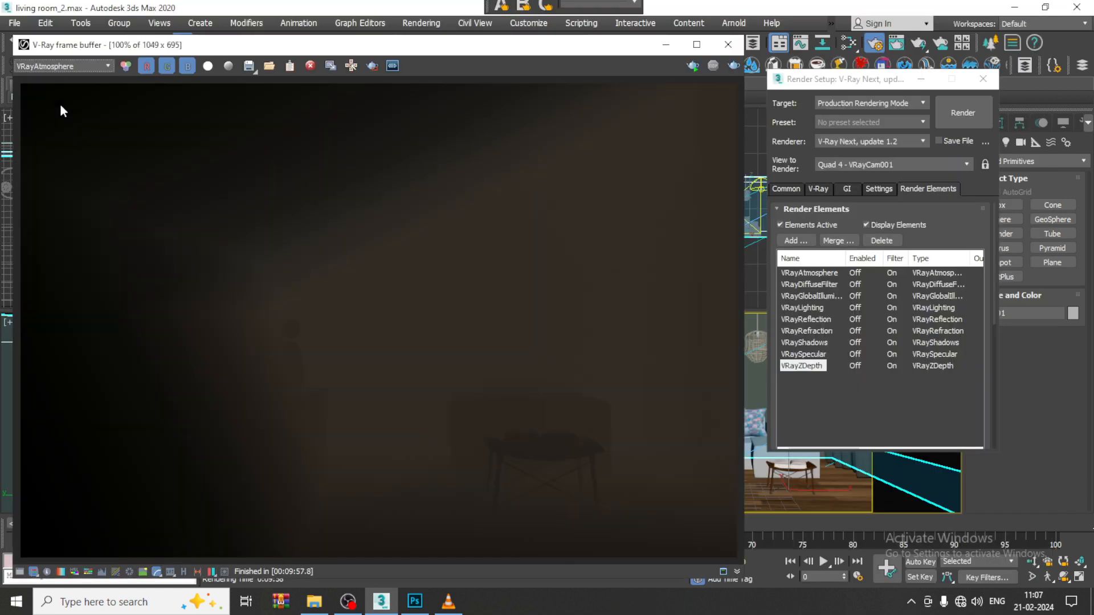
{"action": "left_click", "coordinate": [249, 65]}
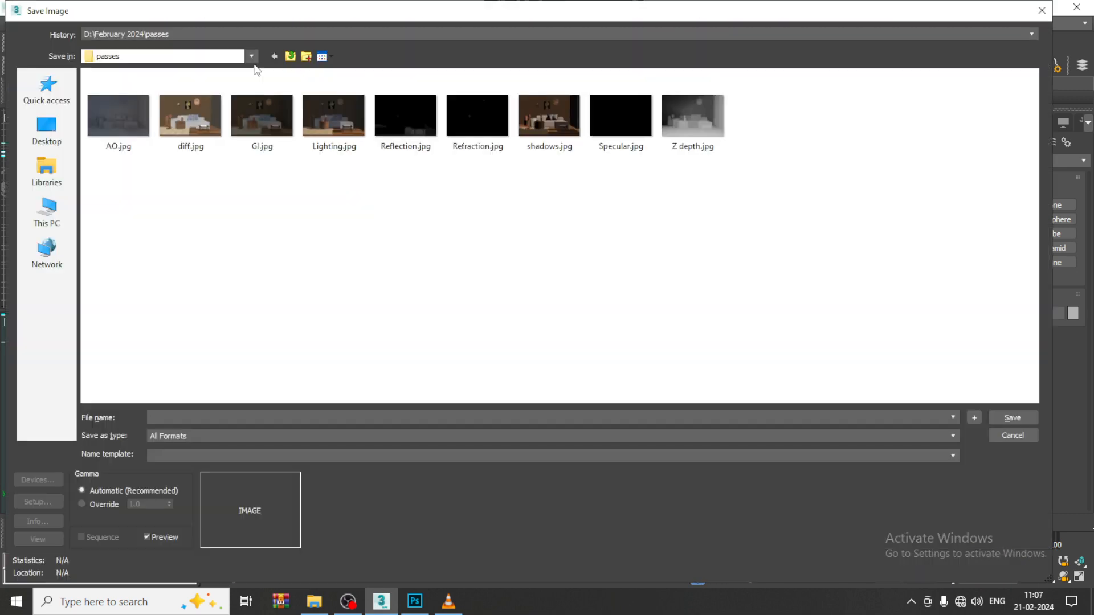
{"action": "type", "text": "Vray Atmosphere"}
{"action": "key", "text": "Tab"}
{"action": "key", "text": "j"}
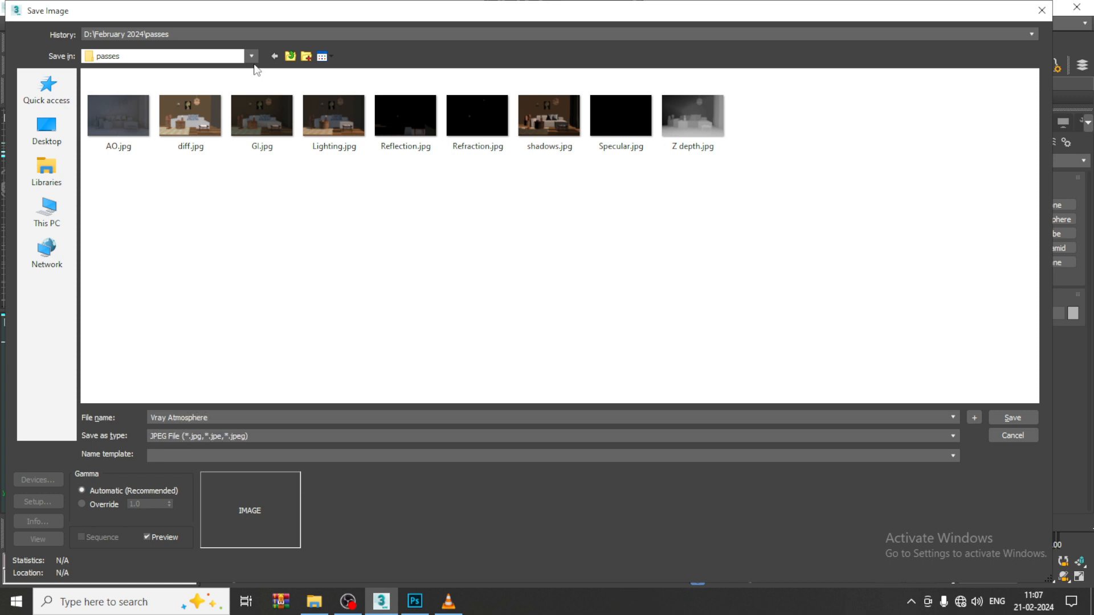
{"action": "key", "text": "Return"}
{"action": "key", "text": "Return"}
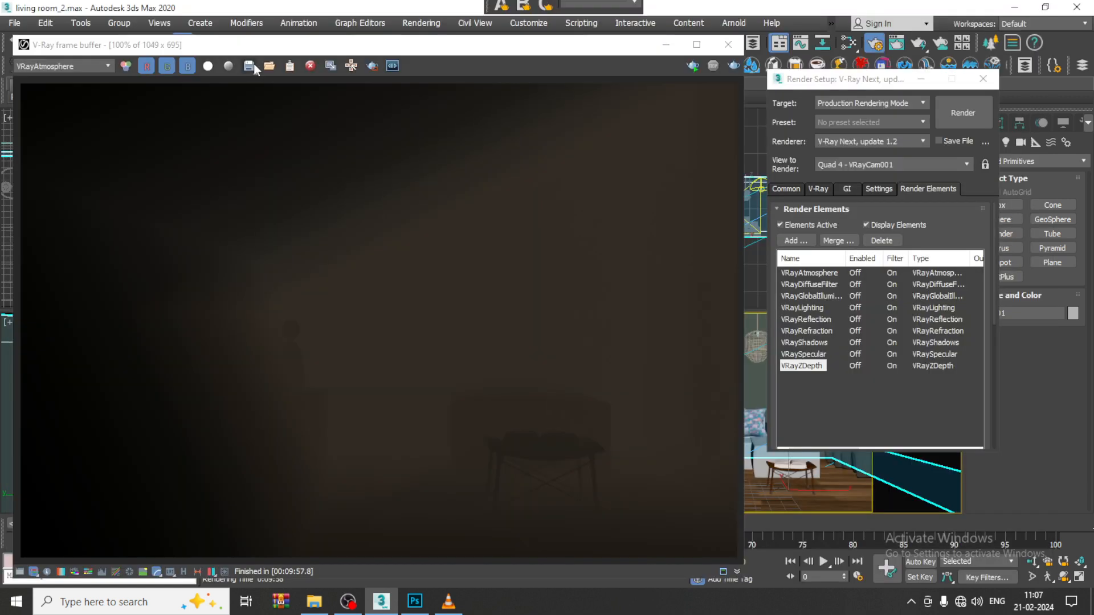
{"action": "left_click", "coordinate": [53, 67]}
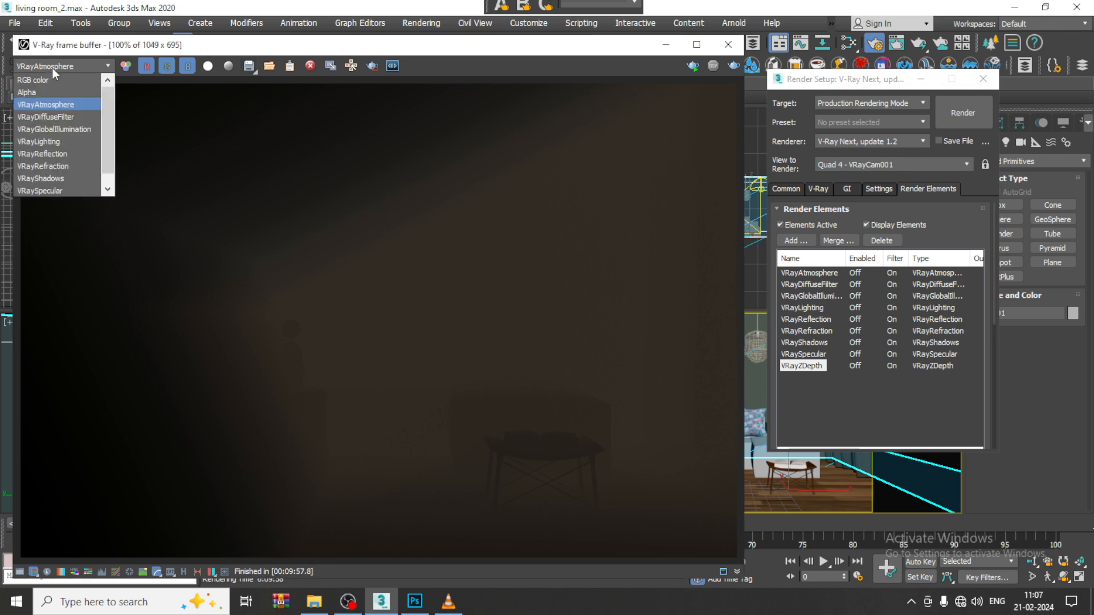
{"action": "left_click", "coordinate": [52, 67]}
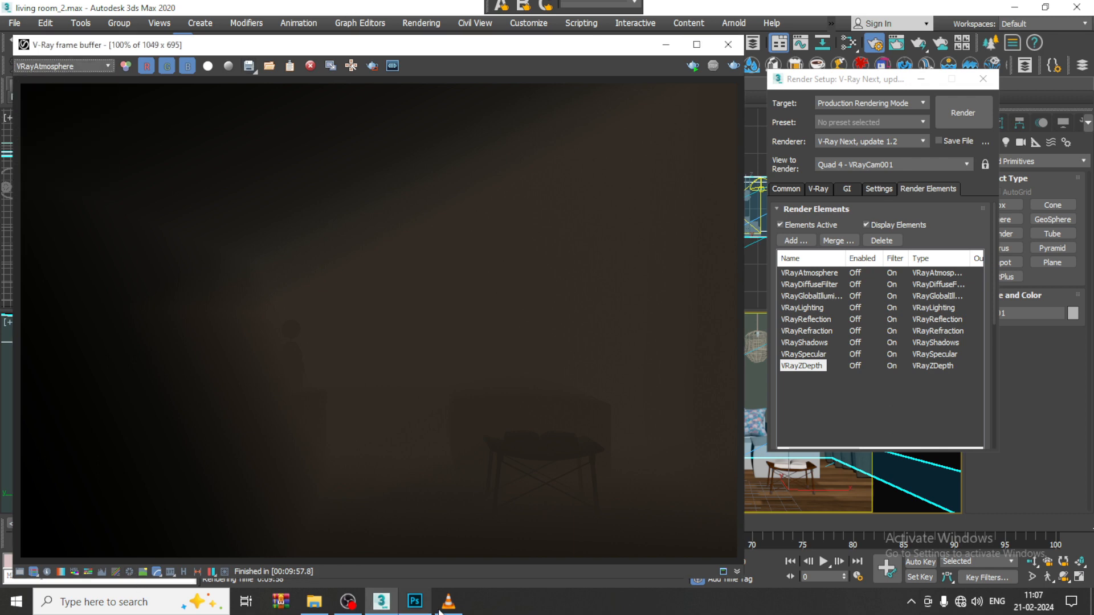
Switch to Photoshop and open AO.jpg and diff.jpg from the passes folder.
{"action": "left_click", "coordinate": [415, 602]}
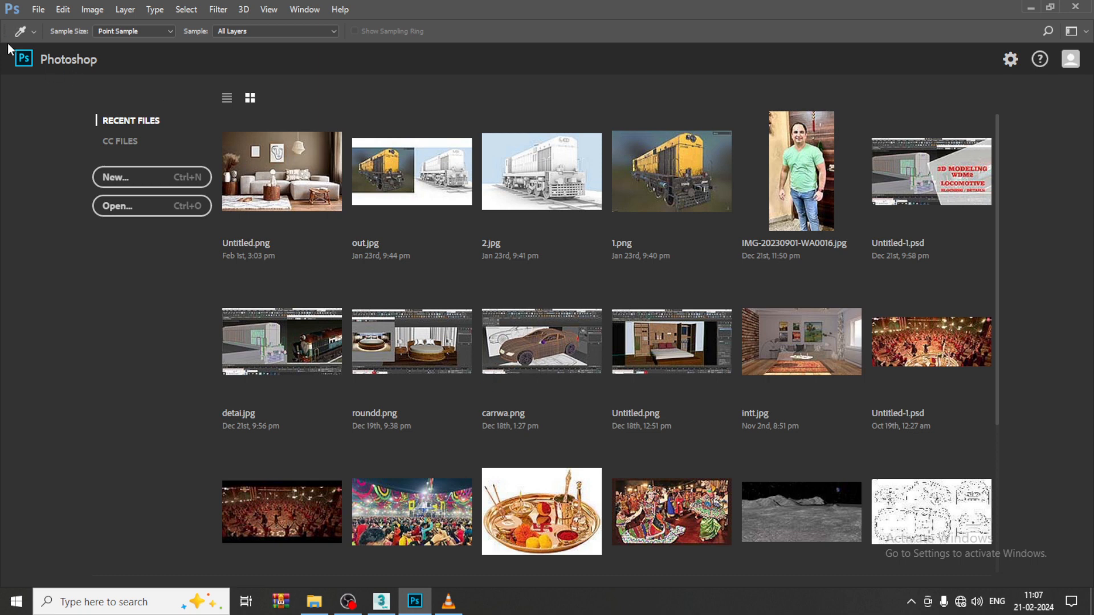
{"action": "left_click", "coordinate": [36, 9]}
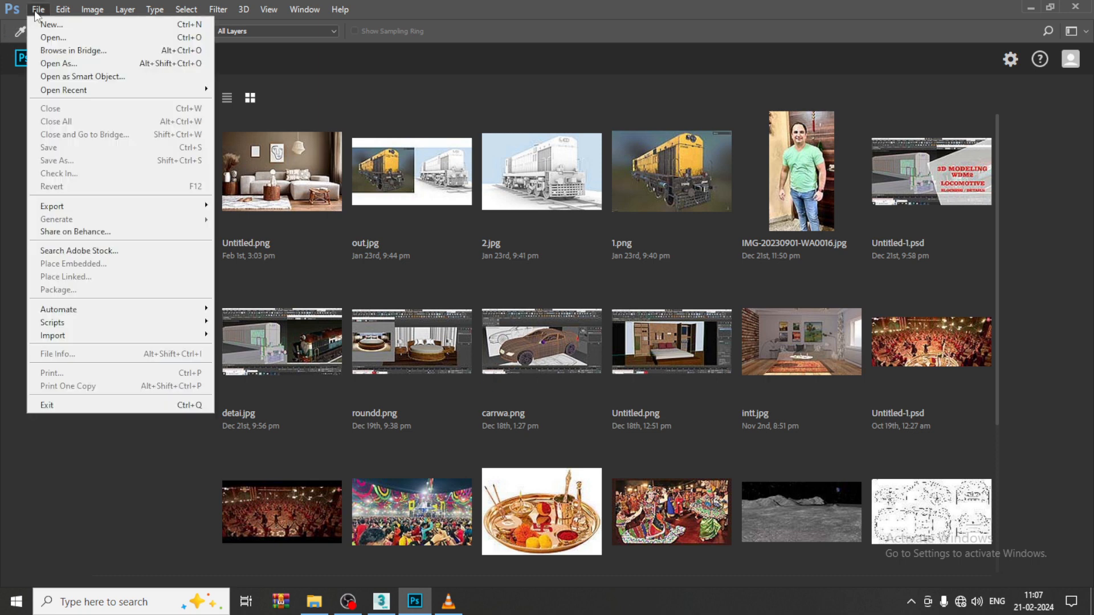
{"action": "left_click", "coordinate": [64, 36]}
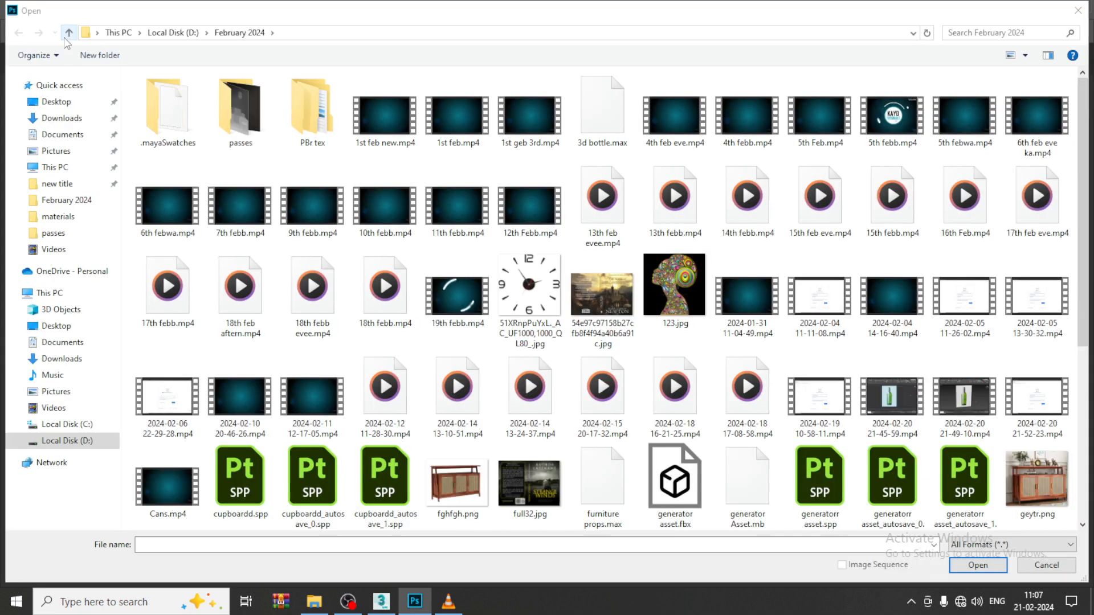
{"action": "double_click", "coordinate": [239, 111]}
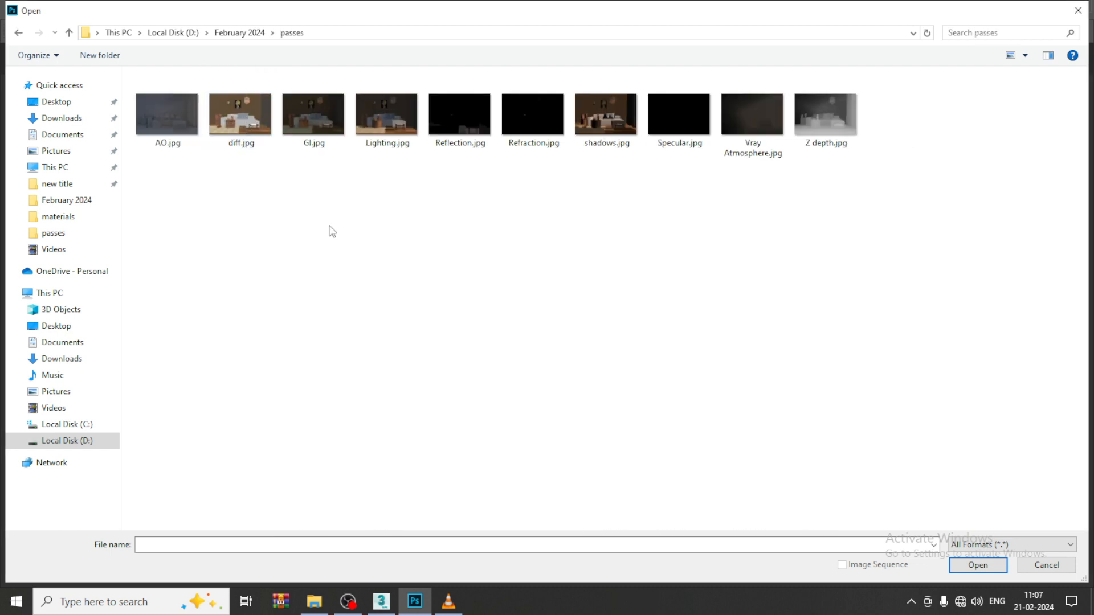
{"action": "left_click", "coordinate": [252, 132]}
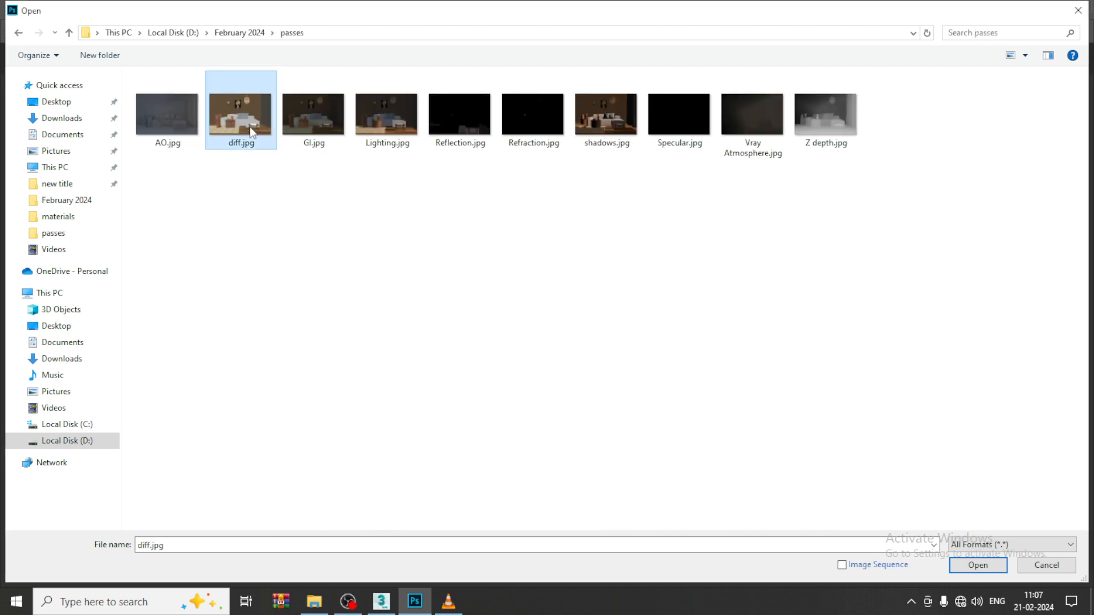
{"action": "left_click", "coordinate": [174, 138], "text": "ctrl"}
{"action": "left_click", "coordinate": [979, 566]}
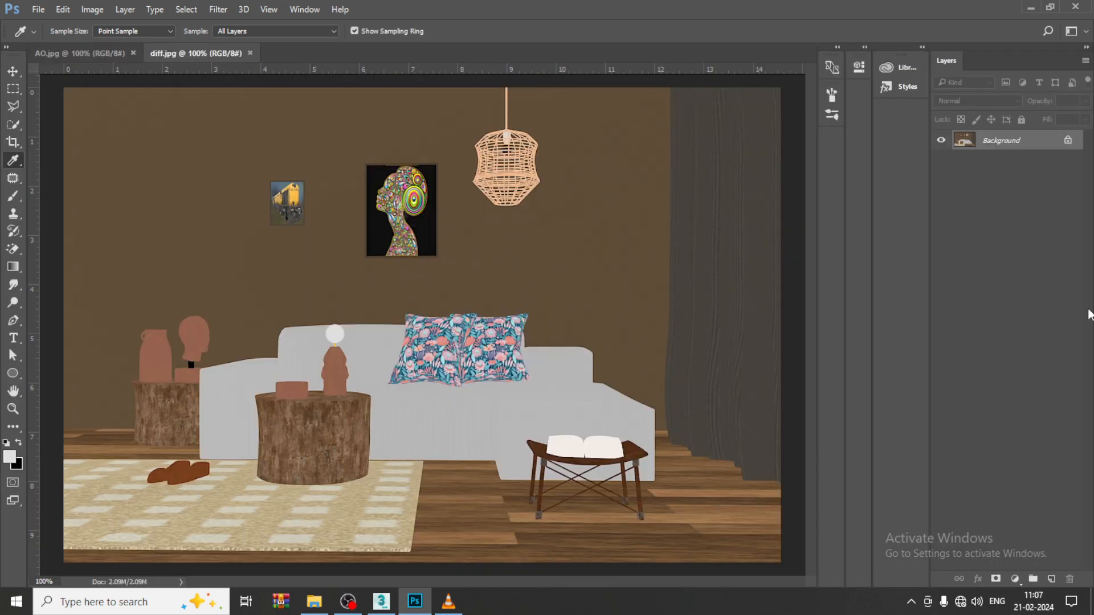
Unlock the background layer of diff.jpg and rename it Diffuse.
{"action": "left_click", "coordinate": [1068, 142]}
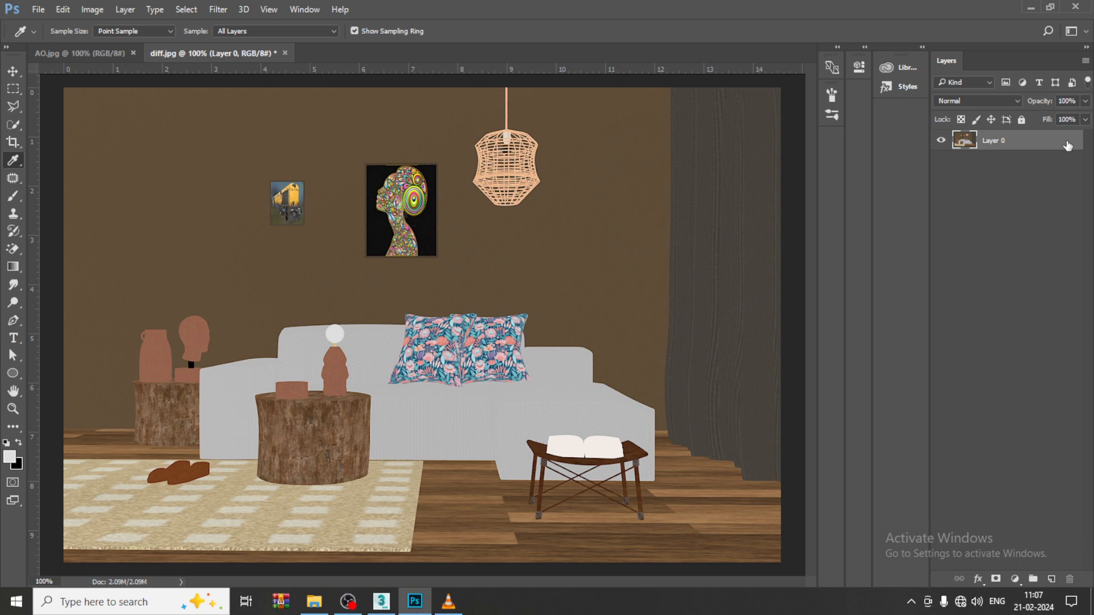
{"action": "double_click", "coordinate": [994, 141]}
{"action": "type", "text": "Diffuse"}
{"action": "key", "text": "Return"}
Unlock the background layer of AO.jpg and move it into the diff.jpg document with the Move tool, aligned over the Diffuse layer.
{"action": "left_click", "coordinate": [97, 54]}
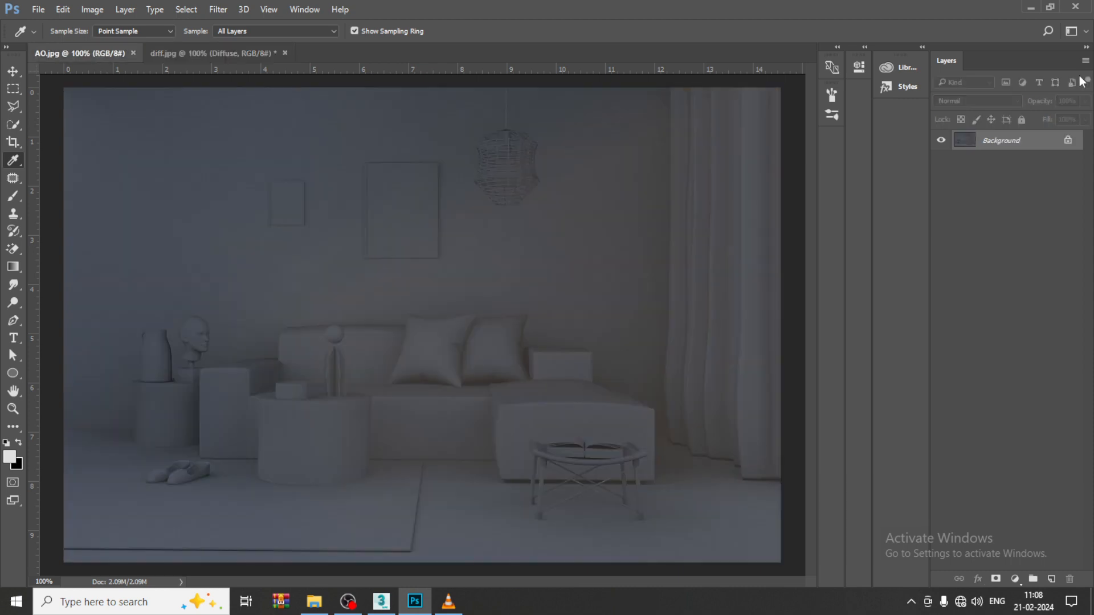
{"action": "left_click", "coordinate": [1068, 140]}
{"action": "left_click", "coordinate": [13, 72]}
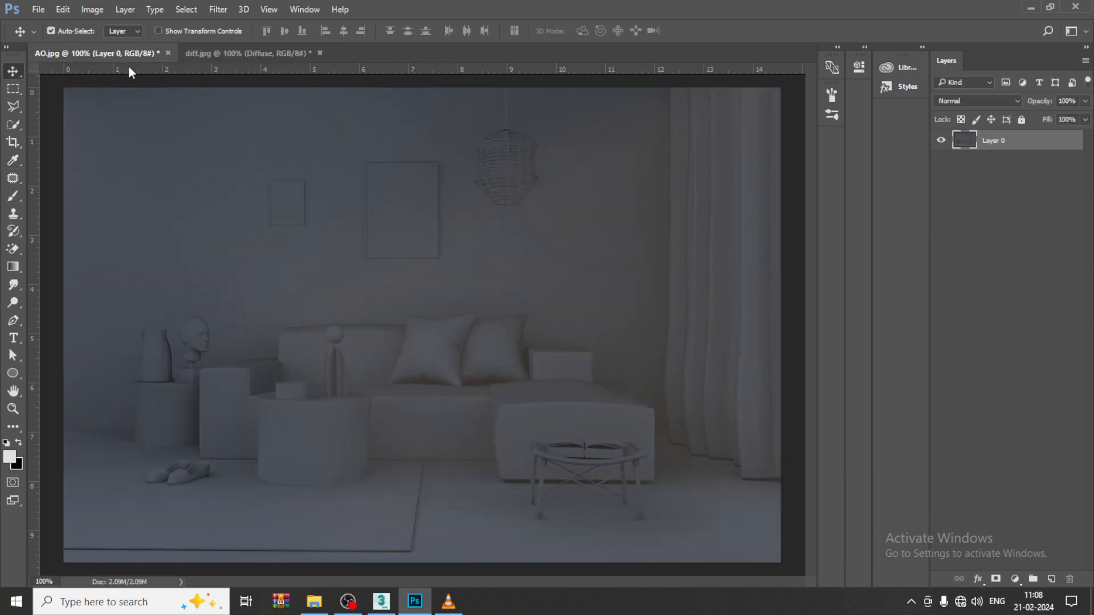
{"action": "mouse_move", "coordinate": [407, 323]}
{"action": "left_mouse_down"}
{"action": "mouse_move", "coordinate": [261, 59]}
{"action": "mouse_move", "coordinate": [393, 296]}
{"action": "mouse_move", "coordinate": [403, 288]}
{"action": "mouse_move", "coordinate": [457, 359]}
{"action": "mouse_move", "coordinate": [406, 310]}
{"action": "left_mouse_up"}
Try blend modes from Darken through Hard Light on the ambient occlusion layer above Diffuse.
{"action": "left_click", "coordinate": [963, 102]}
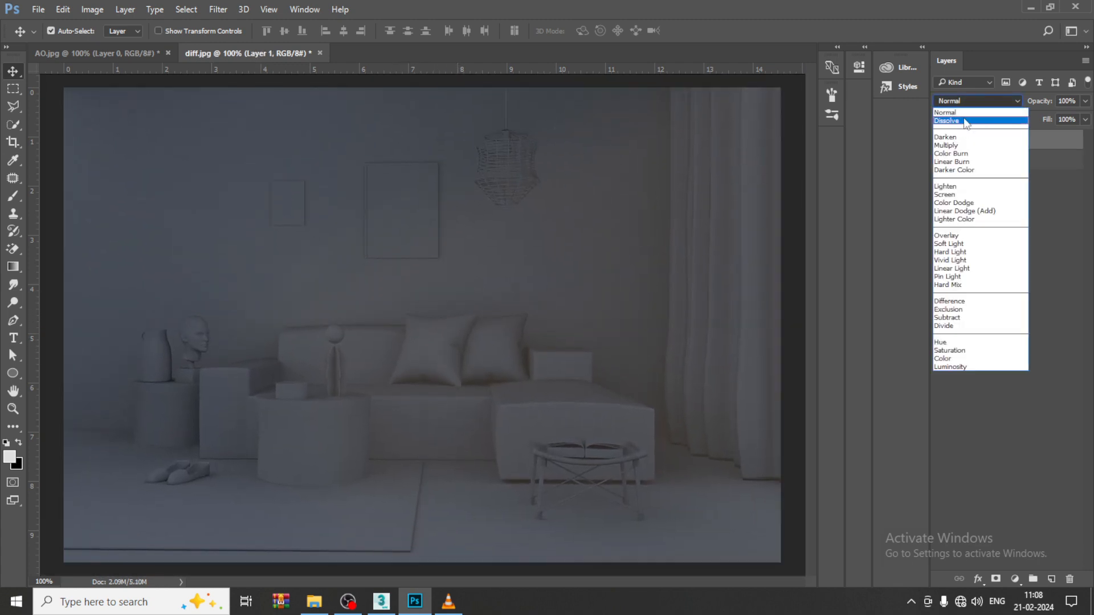
{"action": "left_click", "coordinate": [963, 137]}
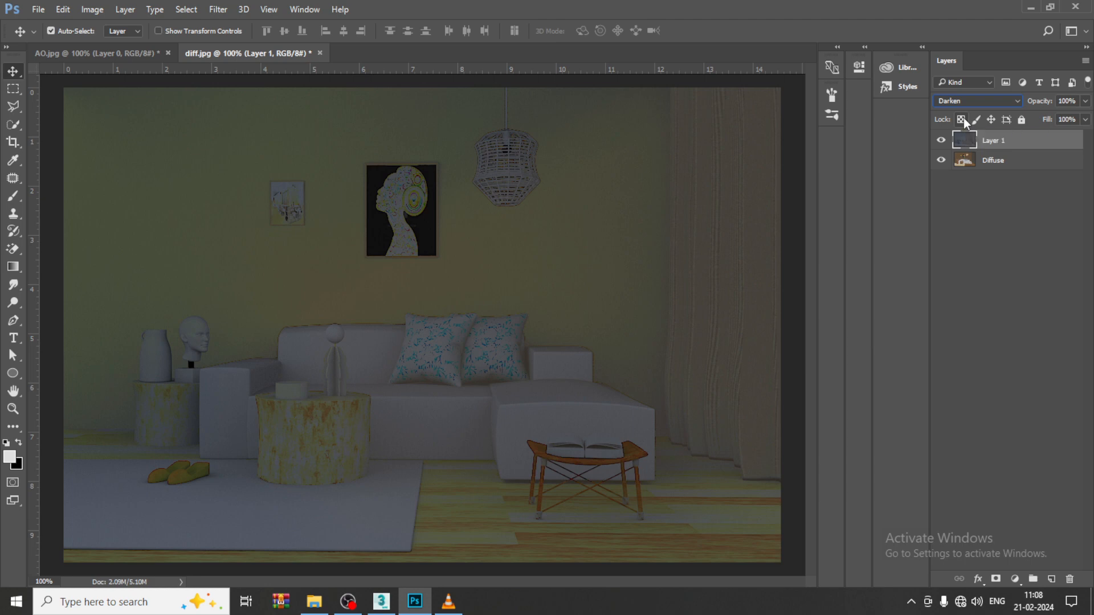
{"action": "key", "text": "Down"}
{"action": "key", "text": "Down"}
{"action": "key", "text": "Down"}
{"action": "key", "text": "Down"}
{"action": "key", "text": "Down"}
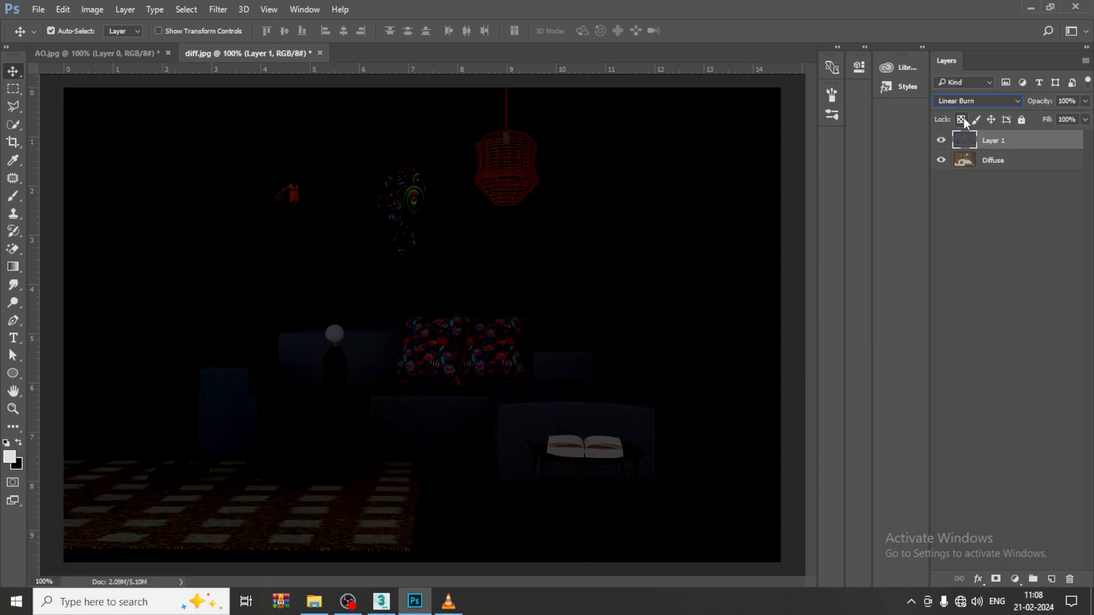
{"action": "key", "text": "Down"}
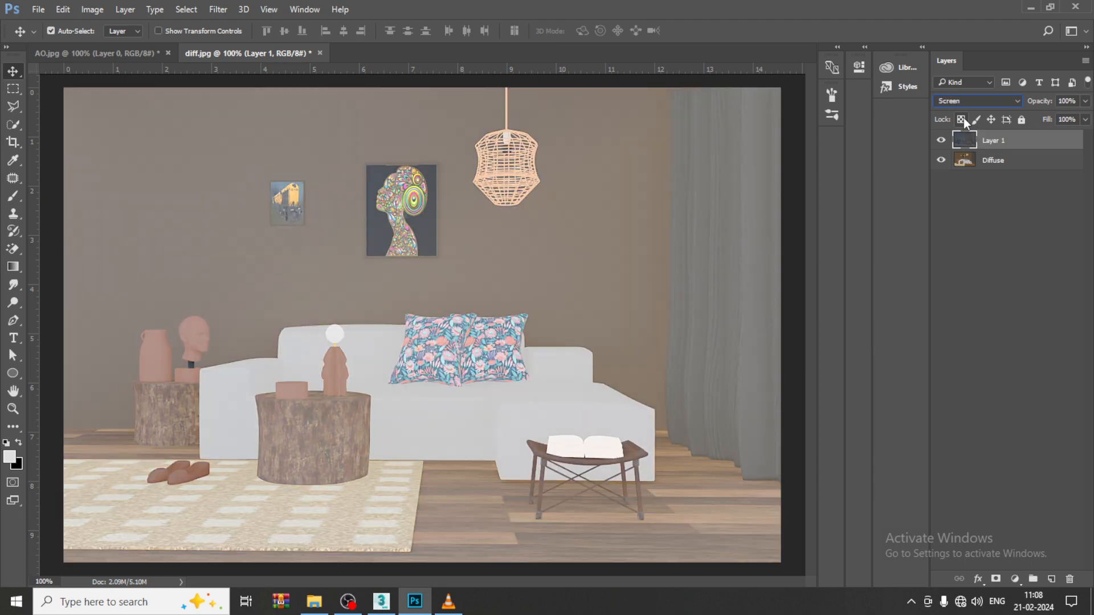
{"action": "key", "text": "Down"}
{"action": "key", "text": "Down"}
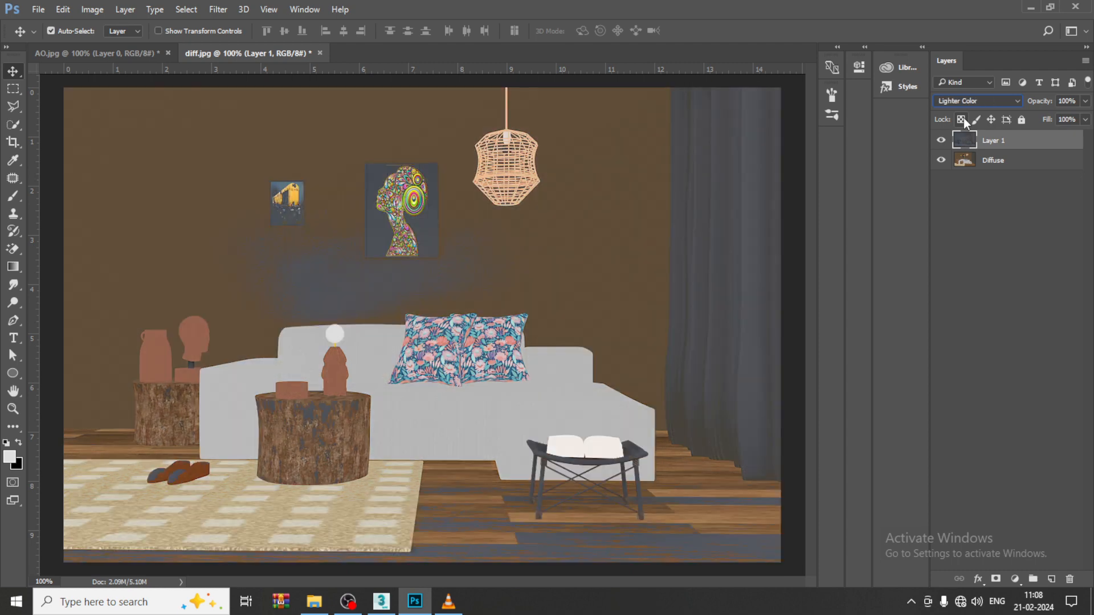
{"action": "key", "text": "Down"}
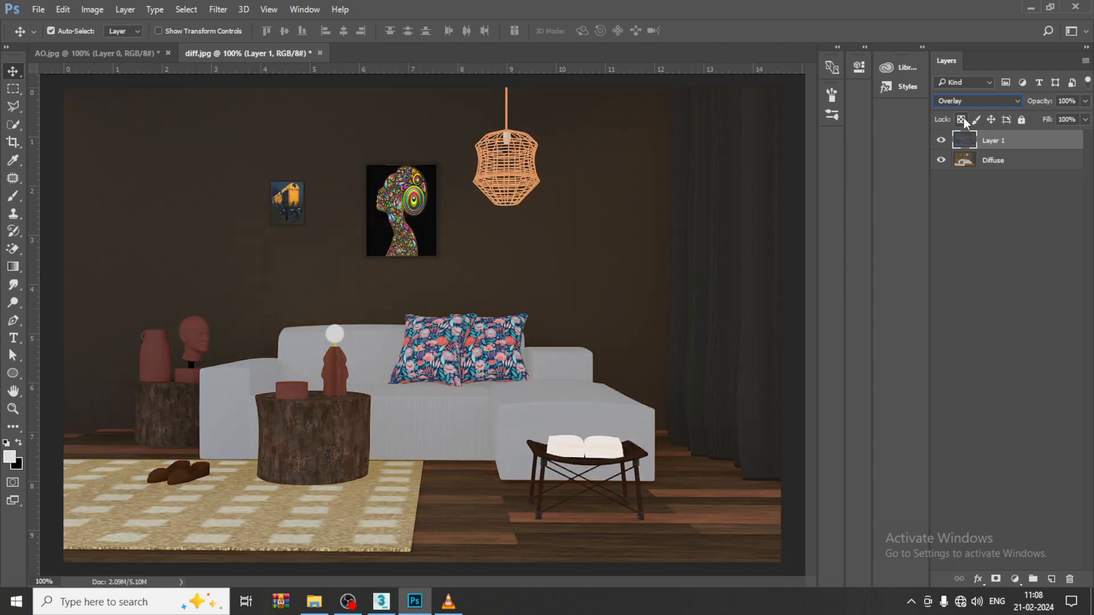
{"action": "key", "text": "Down"}
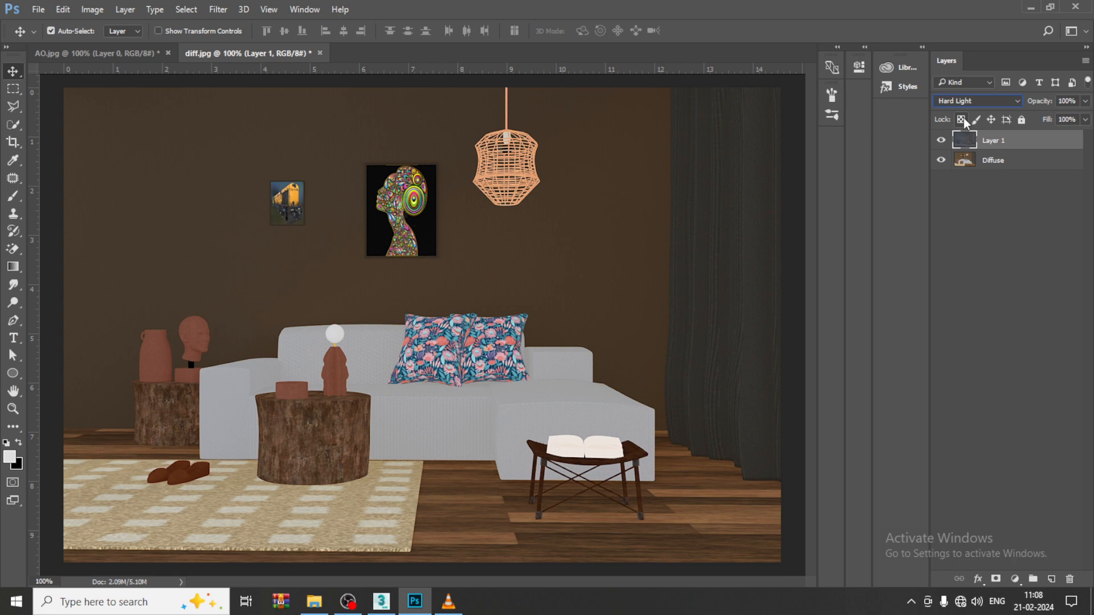
Compare the Soft Light and Hard Light blend modes on the ambient occlusion layer.
{"action": "key", "text": "Up"}
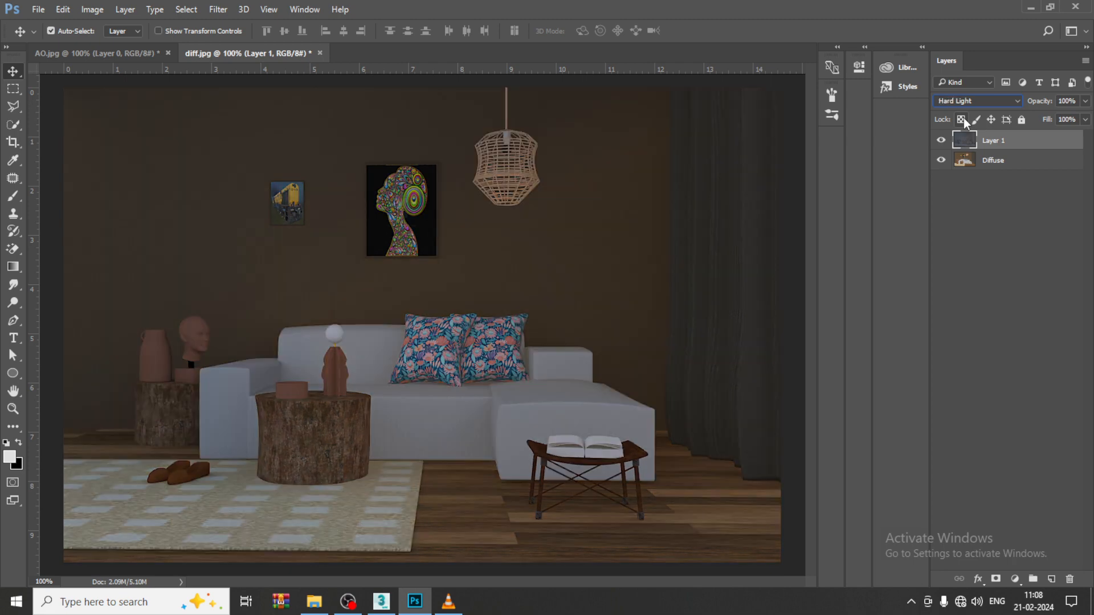
{"action": "key", "text": "Up"}
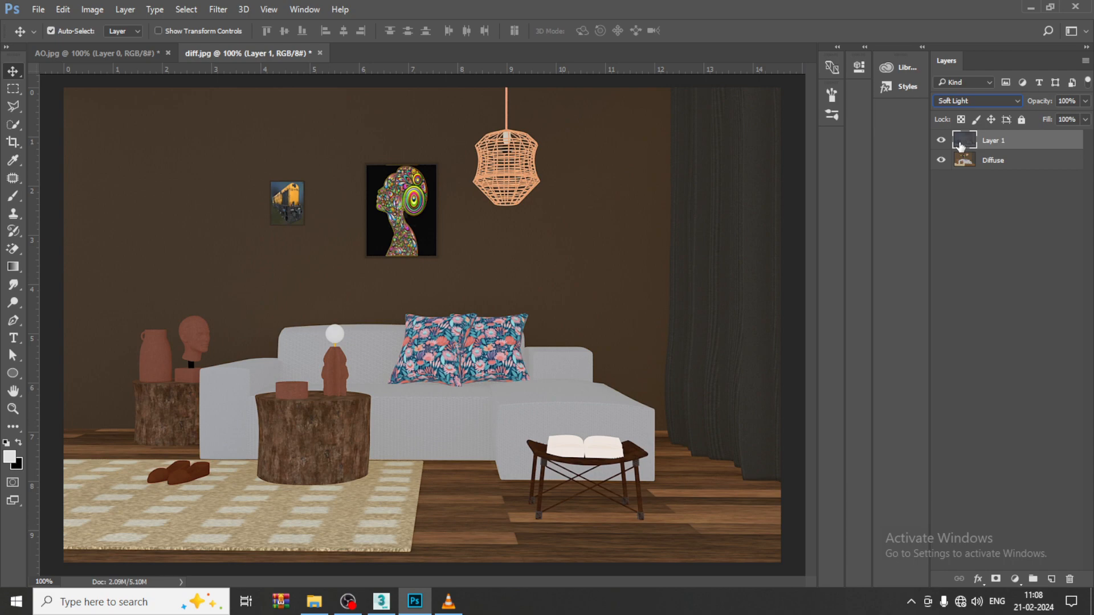
{"action": "key", "text": "Down"}
{"action": "key", "text": "Up"}
{"action": "key", "text": "Down"}
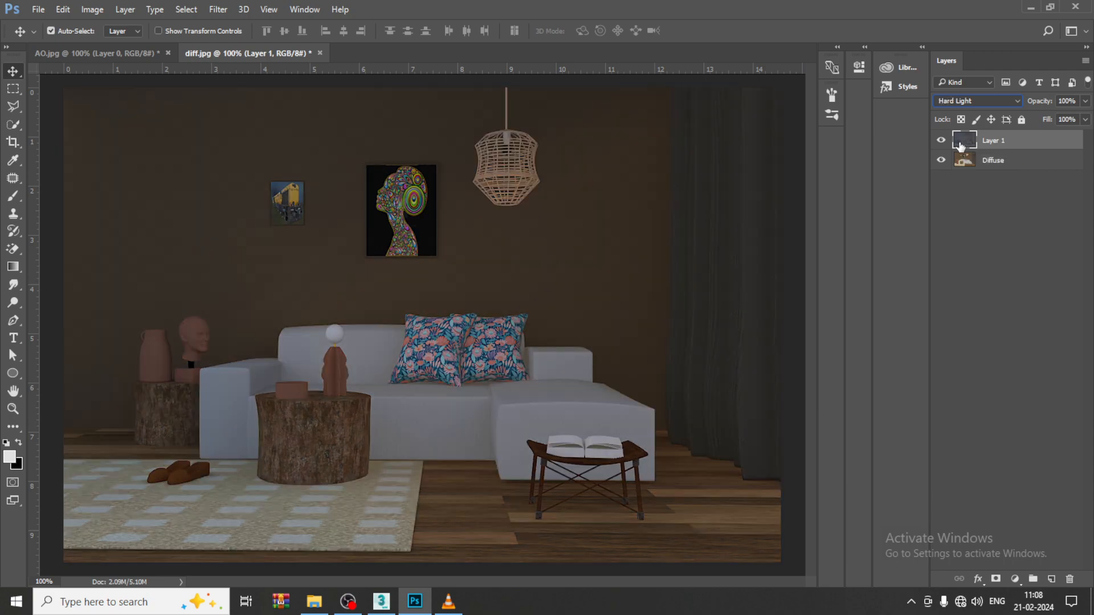
{"action": "key", "text": "Up"}
Try the remaining blend modes up to Hue on the ambient occlusion layer.
{"action": "key", "text": "Down"}
{"action": "key", "text": "Down"}
{"action": "key", "text": "Down"}
{"action": "key", "text": "Down"}
{"action": "key", "text": "Down"}
{"action": "key", "text": "Down"}
{"action": "key", "text": "Down"}
{"action": "key", "text": "Down"}
{"action": "key", "text": "Down"}
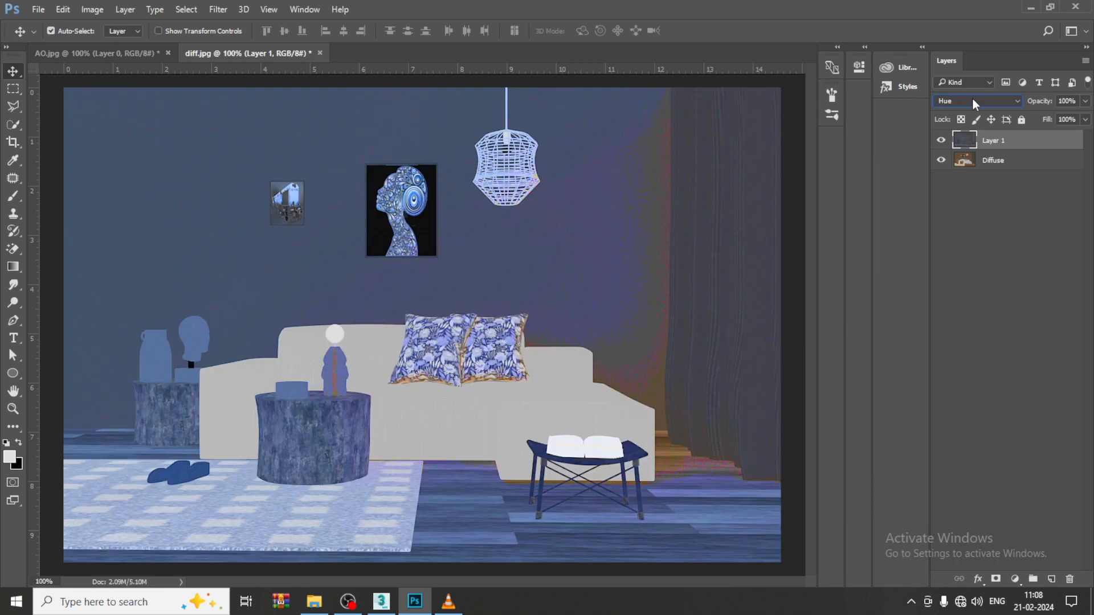
Try Multiply, Color Burn and Screen on the ambient occlusion layer, then set its blend mode to Overlay.
{"action": "left_click", "coordinate": [973, 101]}
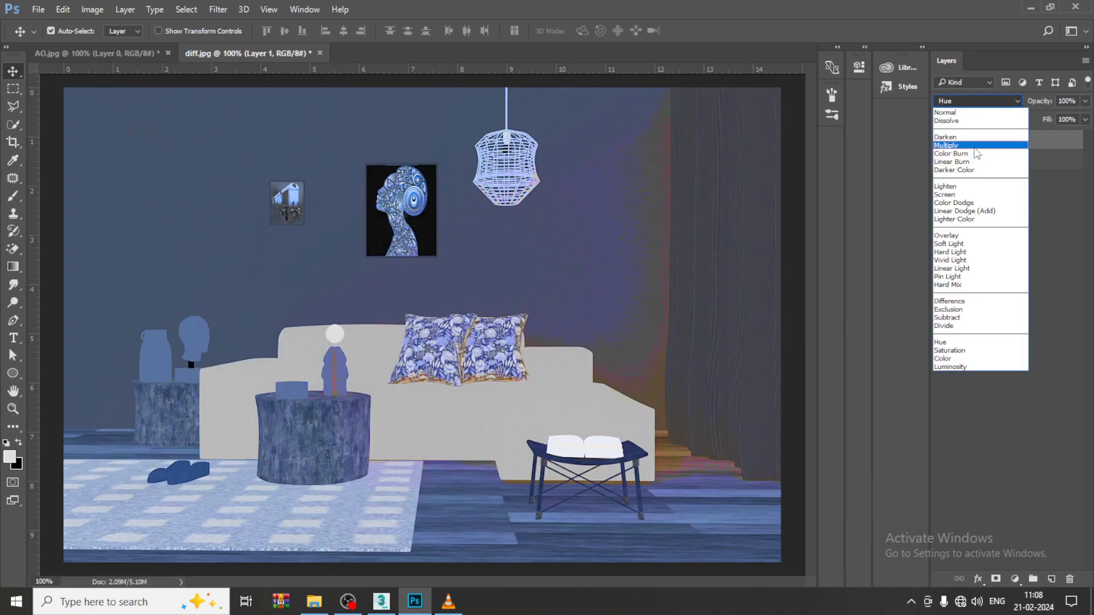
{"action": "left_click", "coordinate": [974, 148]}
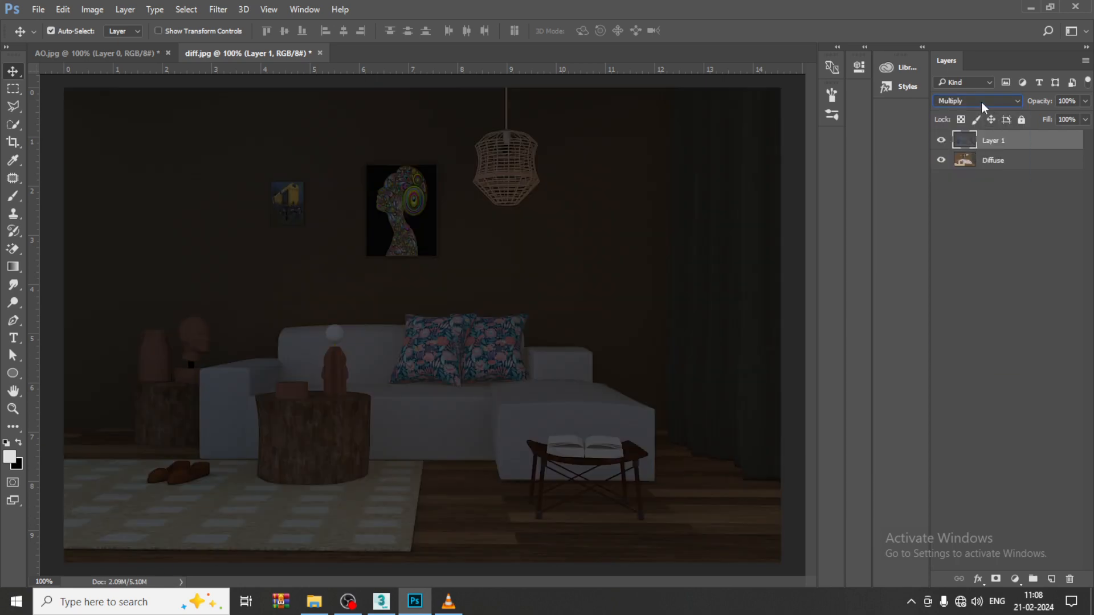
{"action": "left_click", "coordinate": [981, 102]}
{"action": "left_click", "coordinate": [986, 155]}
{"action": "left_click", "coordinate": [978, 100]}
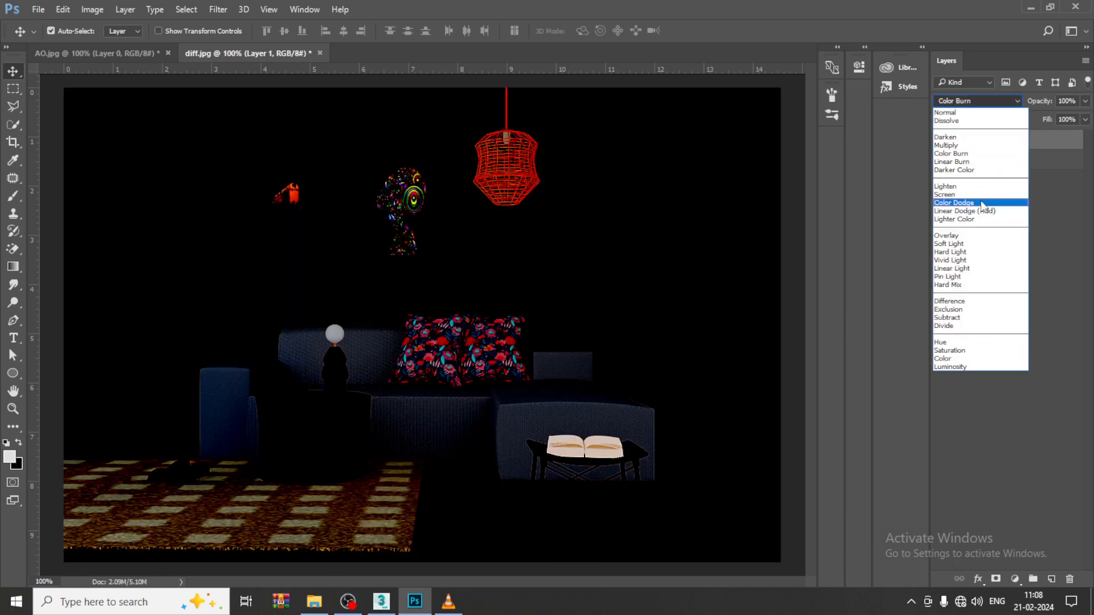
{"action": "left_click", "coordinate": [977, 185]}
{"action": "left_click", "coordinate": [977, 100]}
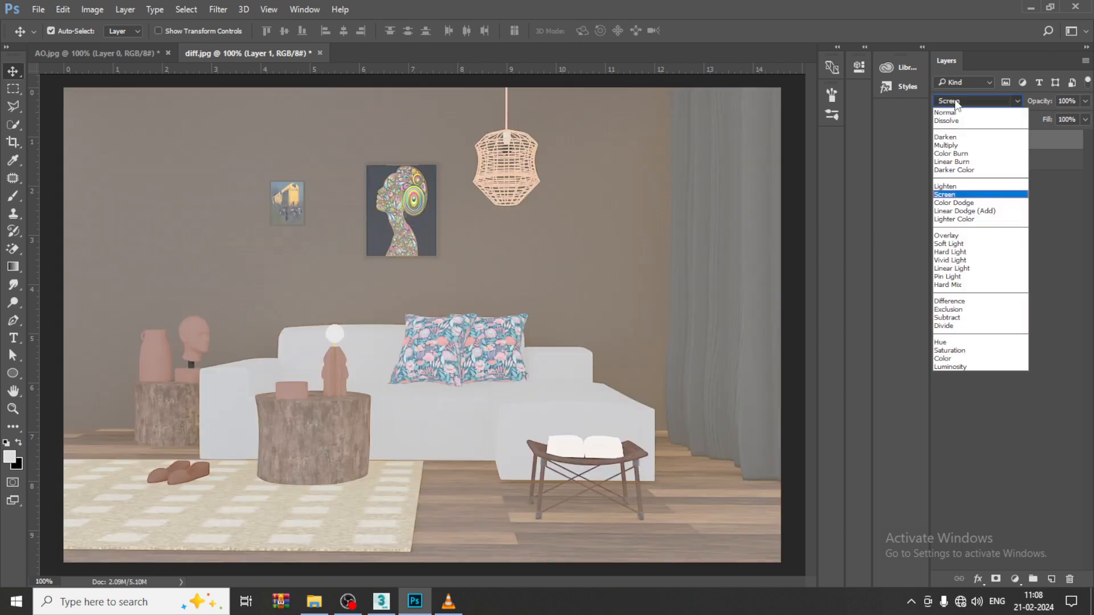
{"action": "left_click", "coordinate": [979, 220]}
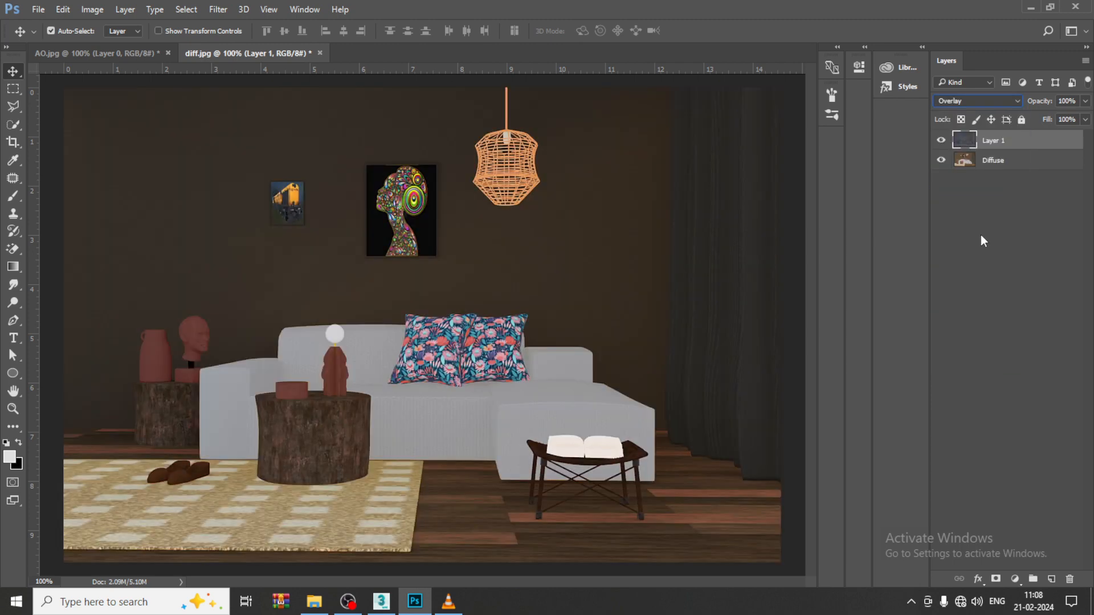
Toggle the visibility of the Overlay-blended layer repeatedly to compare the image with and without ambient occlusion.
{"action": "left_click", "coordinate": [941, 138]}
{"action": "left_click", "coordinate": [941, 138]}
{"action": "left_click", "coordinate": [941, 139]}
{"action": "left_click", "coordinate": [942, 141]}
{"action": "left_click", "coordinate": [942, 141]}
{"action": "left_click", "coordinate": [941, 141]}
{"action": "left_click", "coordinate": [942, 141]}
{"action": "left_click", "coordinate": [941, 141]}
{"action": "left_click", "coordinate": [941, 140]}
{"action": "left_click", "coordinate": [941, 141]}
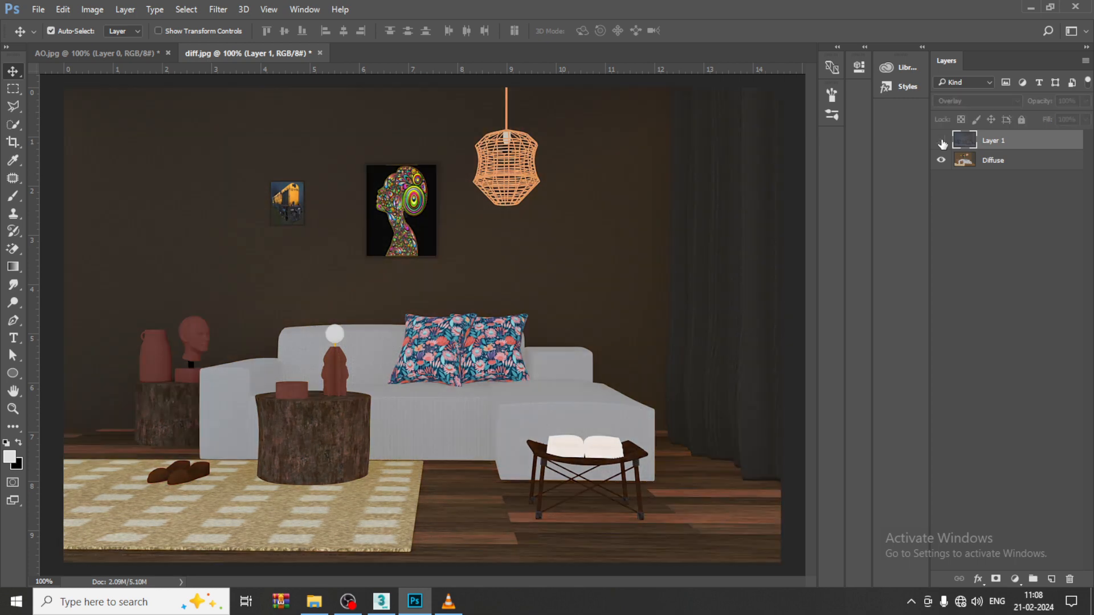
{"action": "left_click", "coordinate": [942, 141]}
{"action": "left_click", "coordinate": [941, 140]}
{"action": "left_click", "coordinate": [941, 141]}
{"action": "left_click", "coordinate": [941, 141]}
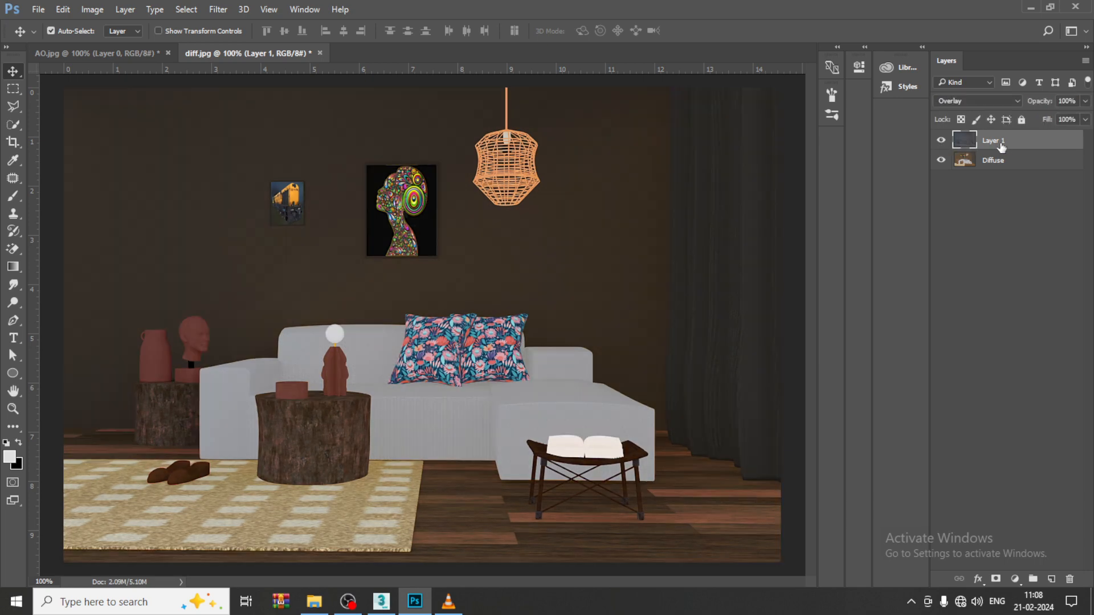
Rename the layer above Diffuse as AO and set its blend mode to Soft Light.
{"action": "double_click", "coordinate": [1007, 142]}
{"action": "type", "text": "AO"}
{"action": "key", "text": "Return"}
{"action": "left_click", "coordinate": [963, 101]}
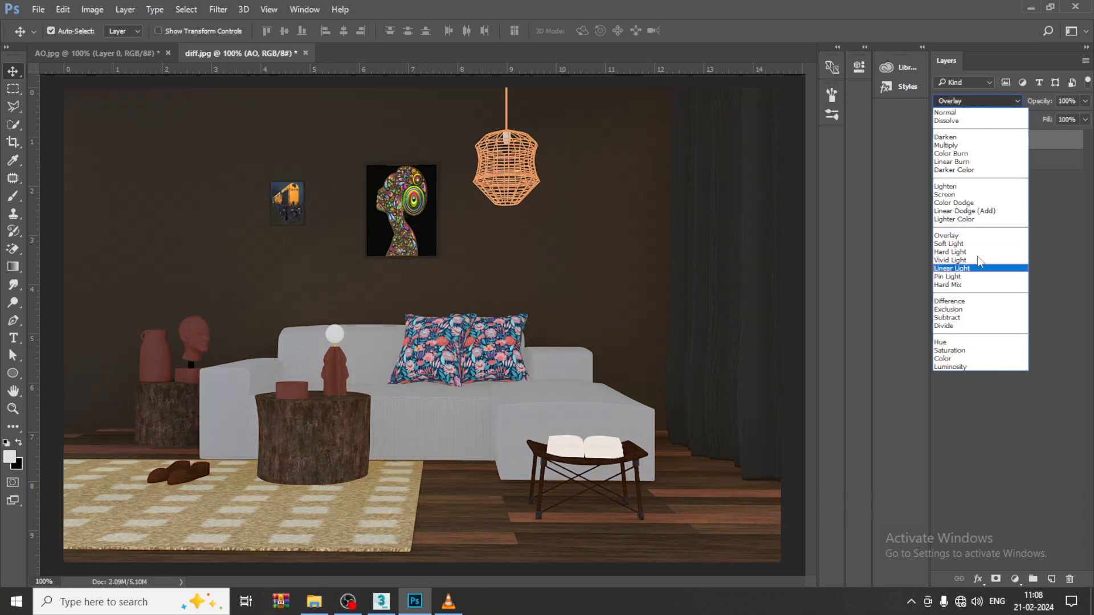
{"action": "left_click", "coordinate": [970, 243]}
Toggle the AO layer's visibility repeatedly to examine the Soft Light effect on the diffuse image, leaving the layer shown.
{"action": "left_click", "coordinate": [942, 141]}
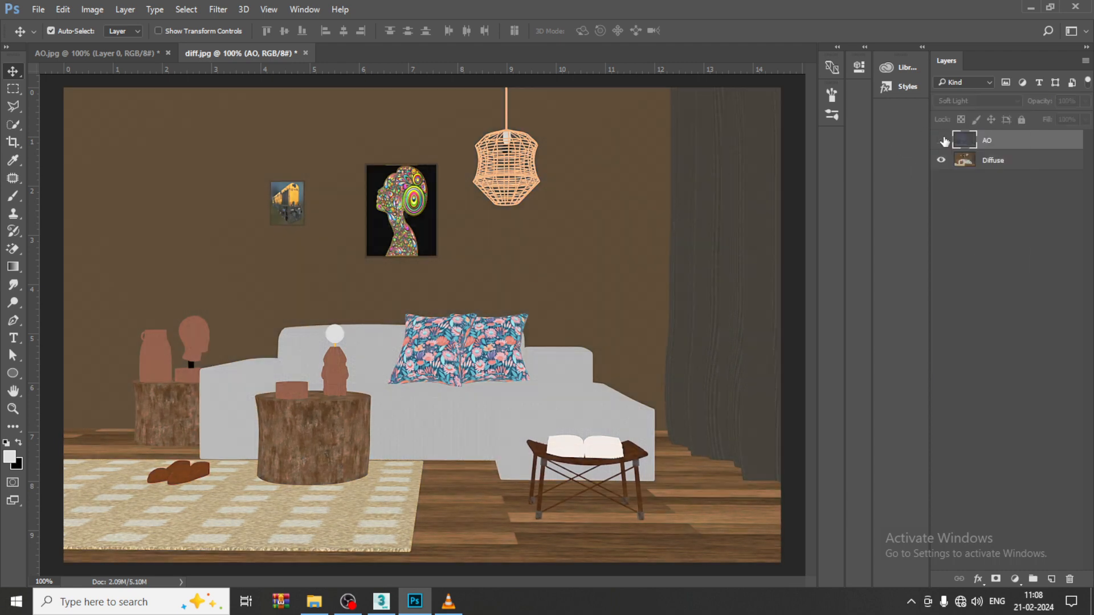
{"action": "left_click", "coordinate": [942, 141]}
{"action": "left_click", "coordinate": [941, 140]}
{"action": "left_click", "coordinate": [941, 141]}
{"action": "left_click", "coordinate": [942, 141]}
{"action": "left_click", "coordinate": [941, 141]}
{"action": "left_click", "coordinate": [942, 140]}
{"action": "left_click", "coordinate": [942, 141]}
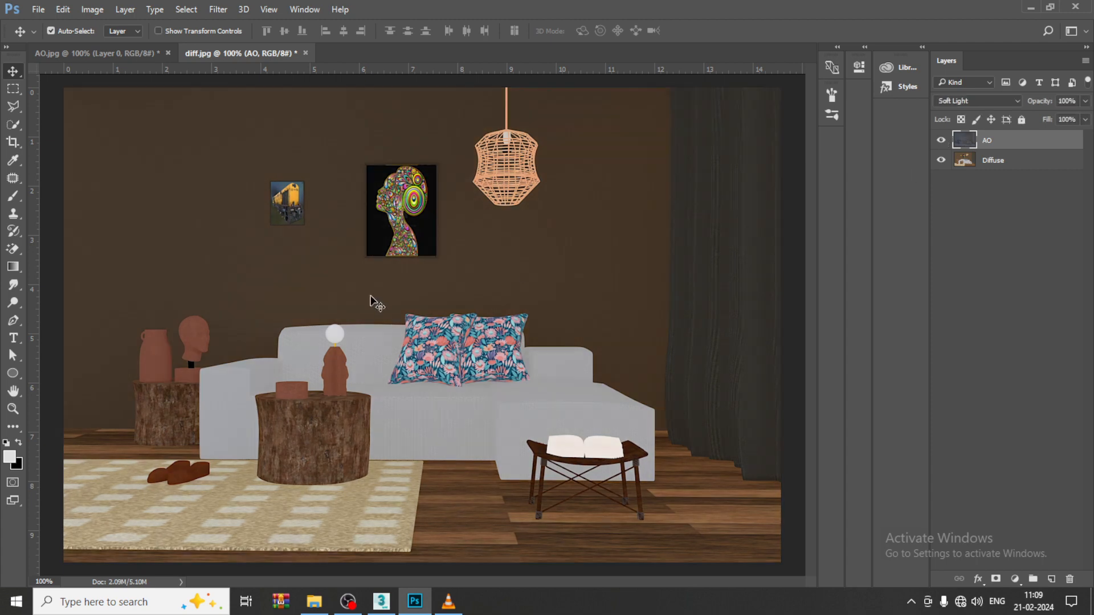
{"action": "left_click", "coordinate": [941, 140]}
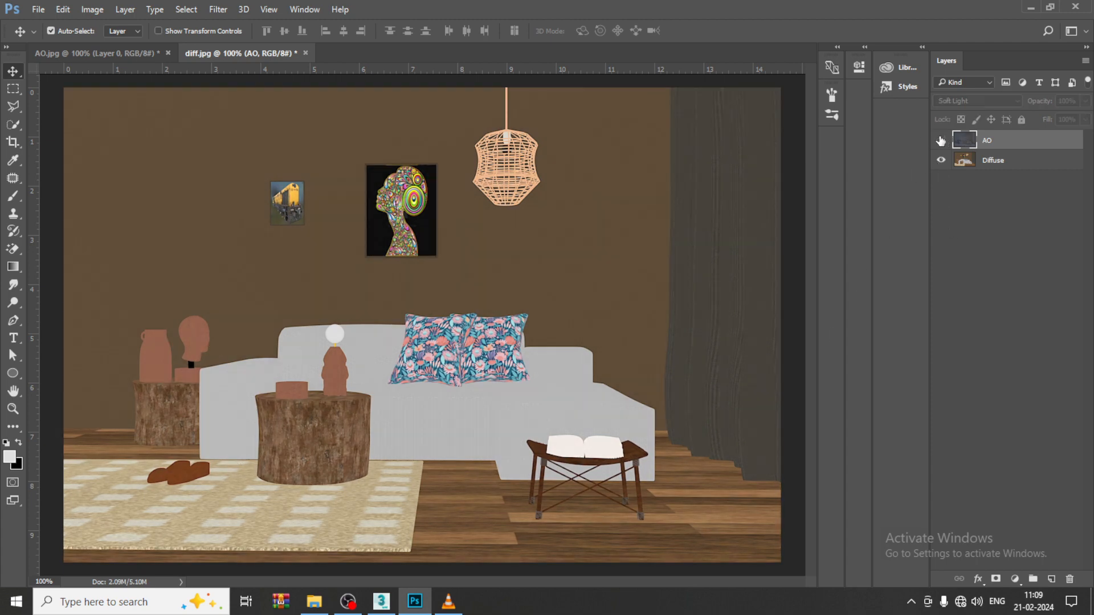
{"action": "left_click", "coordinate": [941, 140]}
{"action": "left_click", "coordinate": [941, 140]}
{"action": "left_click", "coordinate": [941, 140]}
{"action": "left_click", "coordinate": [941, 141]}
{"action": "left_click", "coordinate": [941, 140]}
{"action": "left_click", "coordinate": [941, 141]}
{"action": "left_click", "coordinate": [941, 140]}
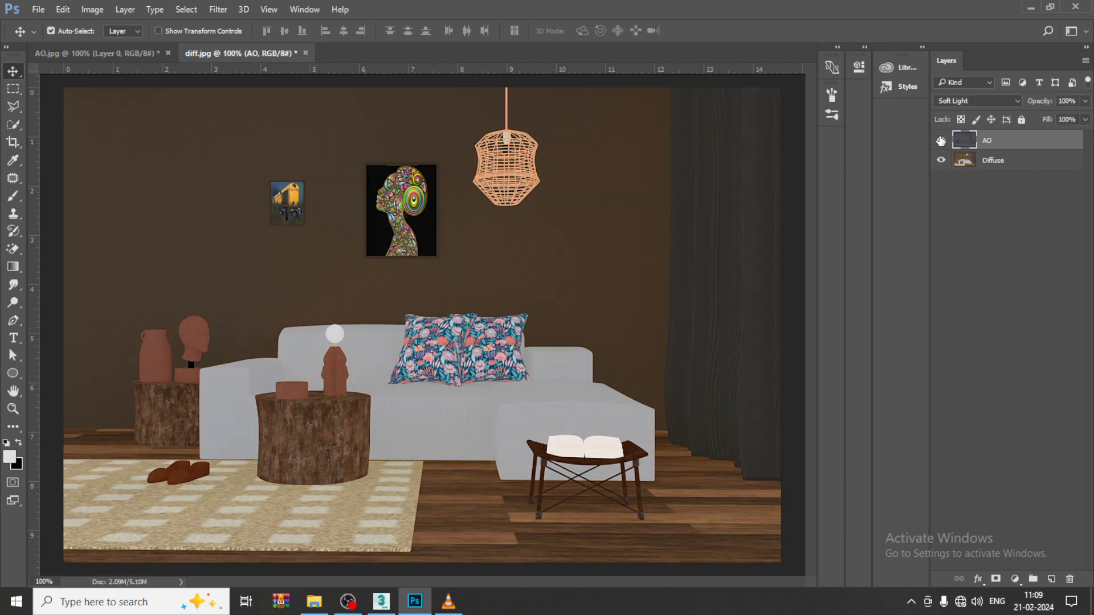
{"action": "left_click", "coordinate": [940, 140]}
{"action": "left_click", "coordinate": [941, 140]}
Open Reflection.jpg from the passes folder and unlock its background layer.
{"action": "left_click", "coordinate": [39, 9]}
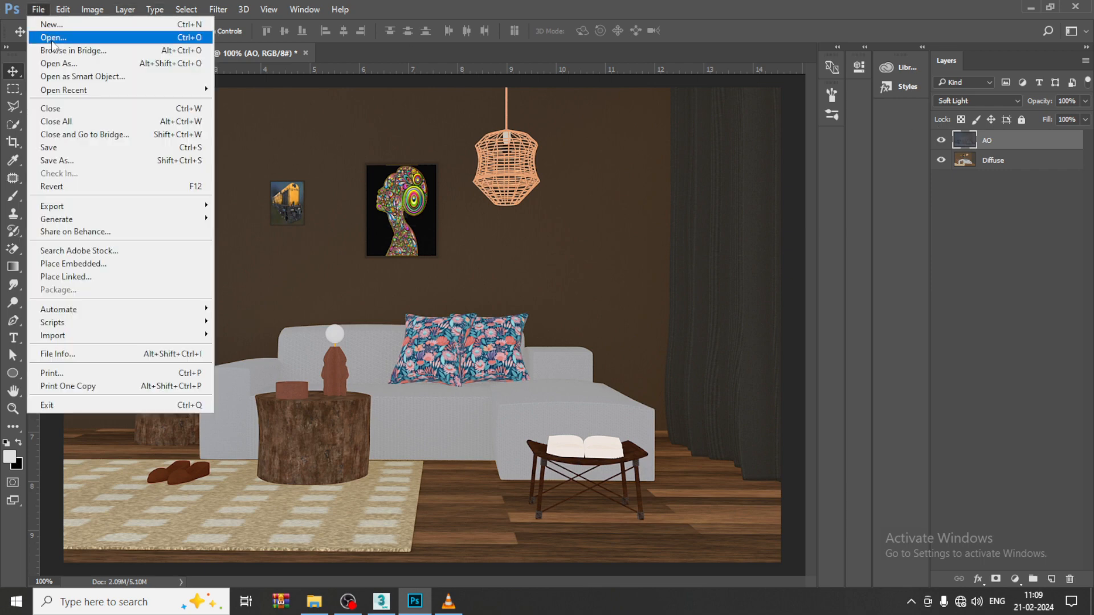
{"action": "left_click", "coordinate": [52, 38]}
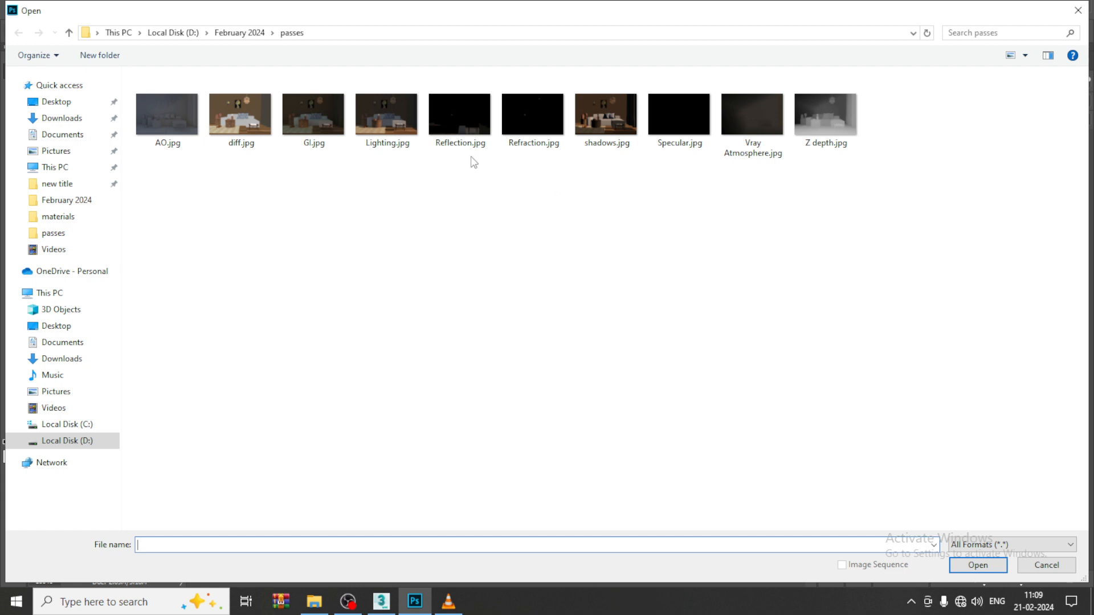
{"action": "double_click", "coordinate": [458, 113]}
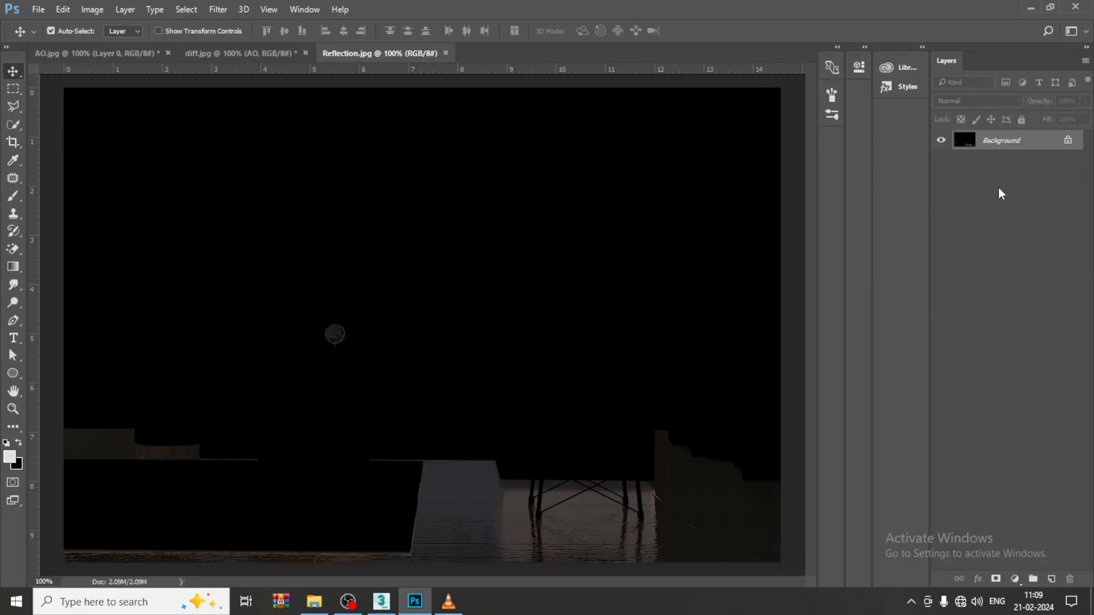
{"action": "left_click", "coordinate": [1068, 140]}
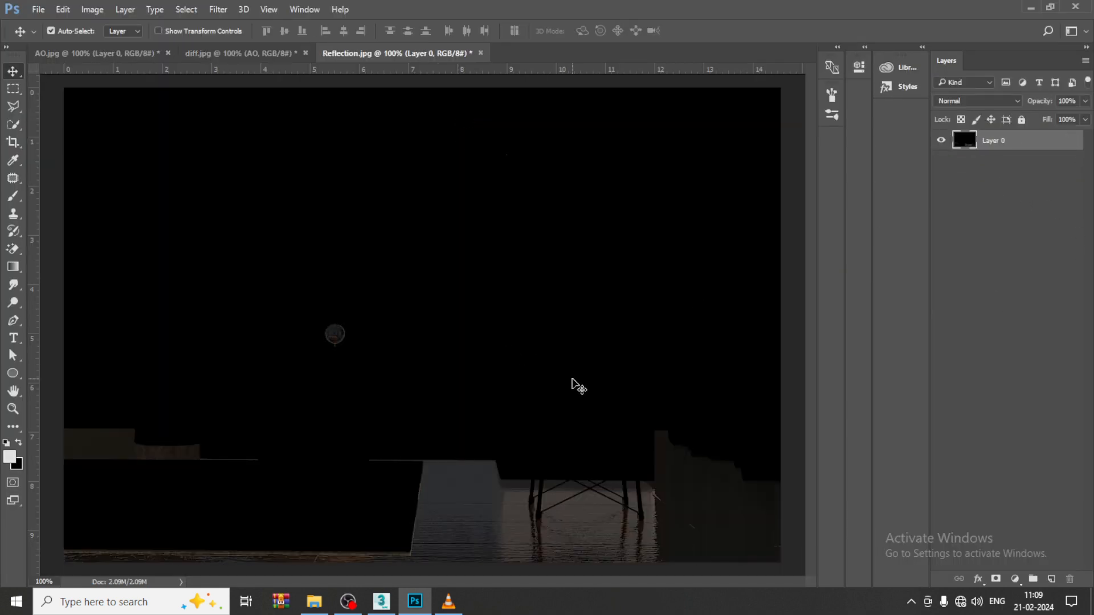
Move the reflection layer into the diff.jpg document above AO, aligned with the canvas, and rename it Reflect.
{"action": "left_click_drag", "start_coordinate": [576, 383], "coordinate": [543, 380]}
{"action": "double_click", "coordinate": [992, 141]}
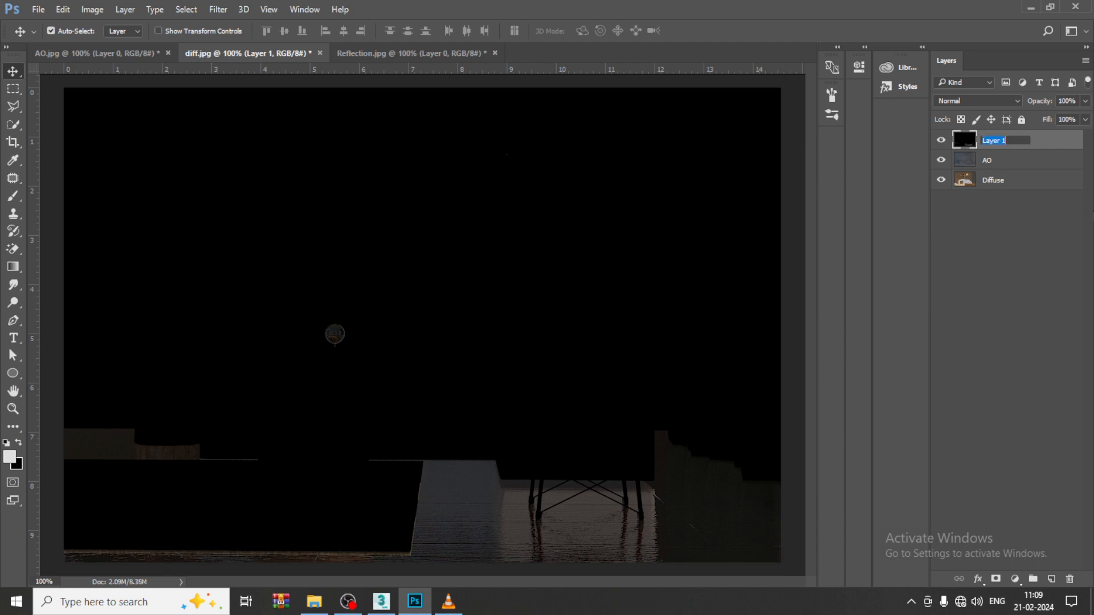
{"action": "type", "text": "Reflect"}
{"action": "key", "text": "Return"}
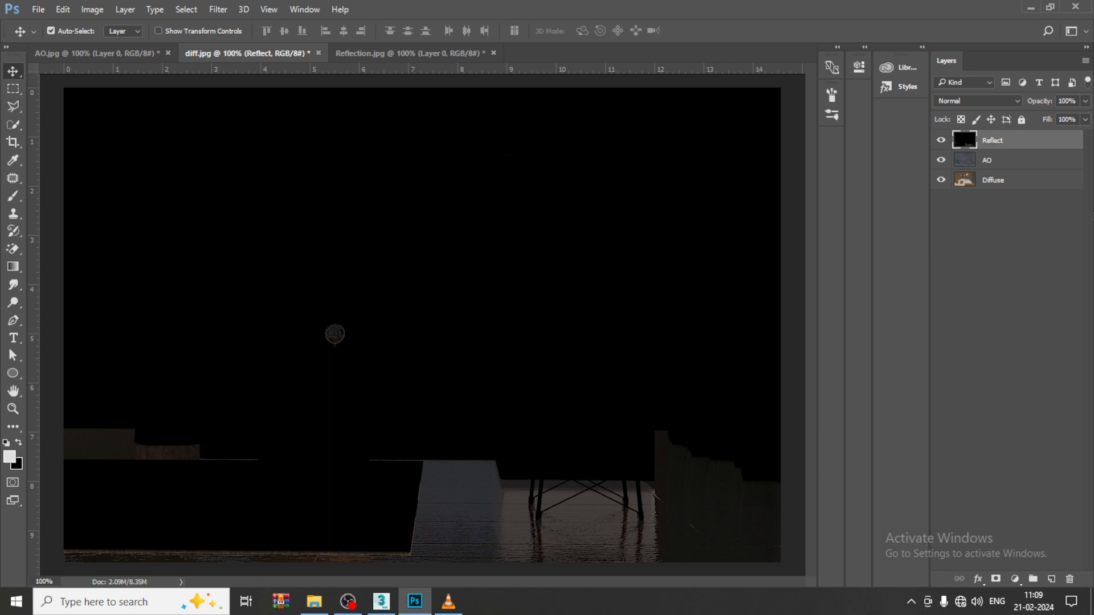
Cycle the Reflect layer through the blend modes from Dissolve to Luminosity to compare their effect on the composite.
{"action": "left_click", "coordinate": [957, 101]}
{"action": "left_click", "coordinate": [966, 122]}
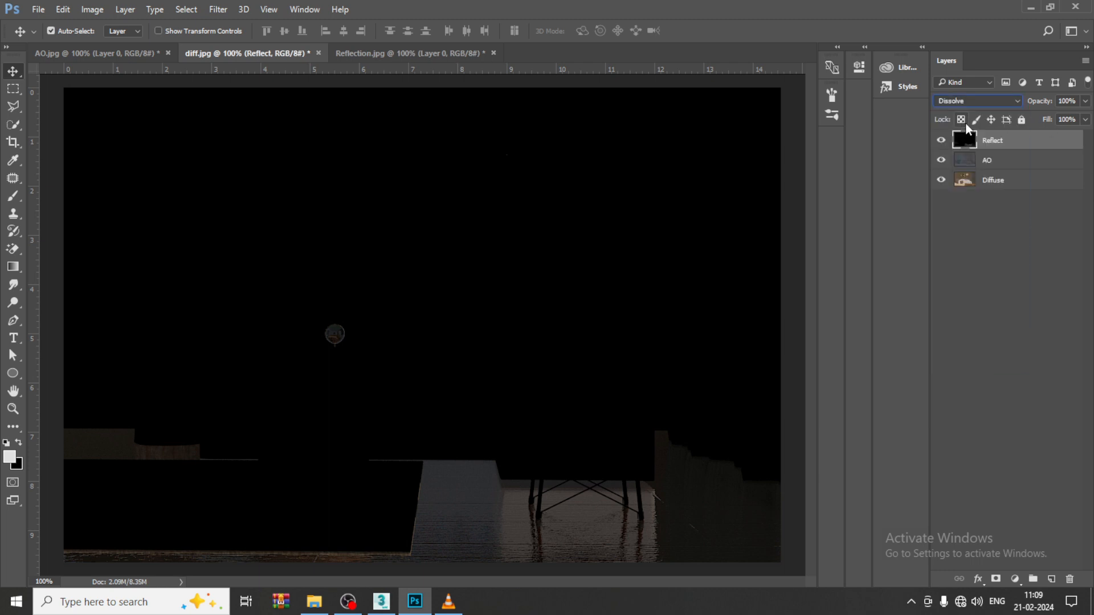
{"action": "key", "text": "Down"}
{"action": "key", "text": "Down"}
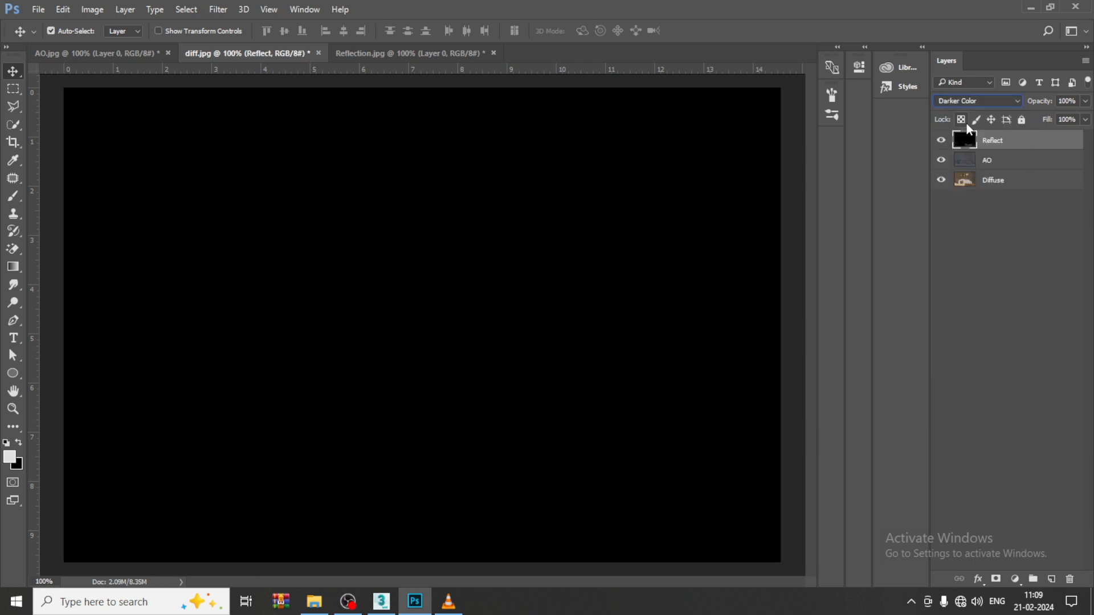
{"action": "key", "text": "Down"}
{"action": "key", "text": "Down"}
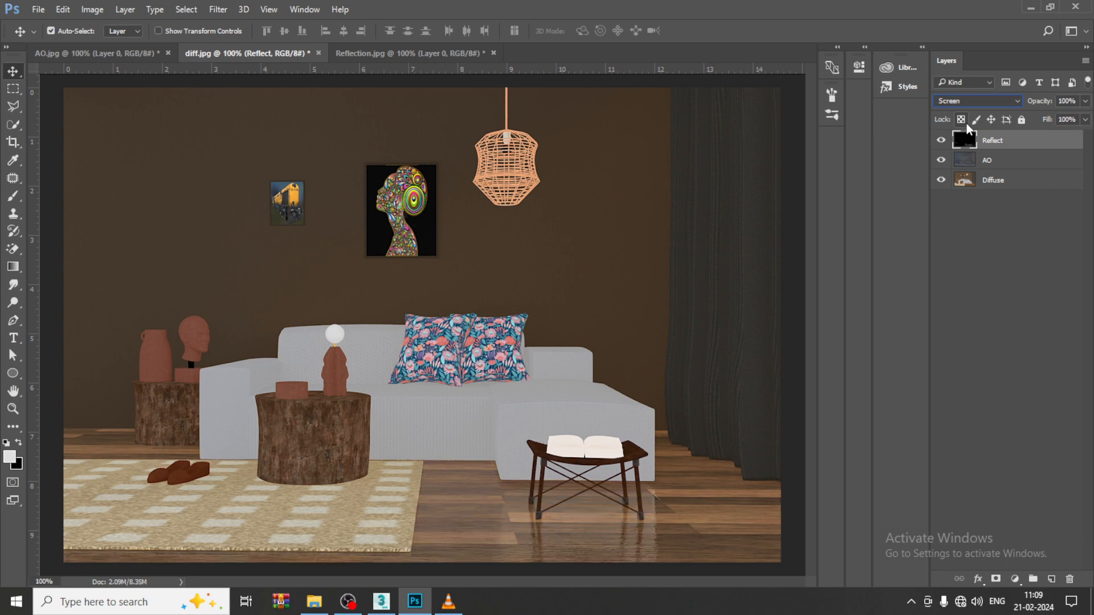
{"action": "key", "text": "Down"}
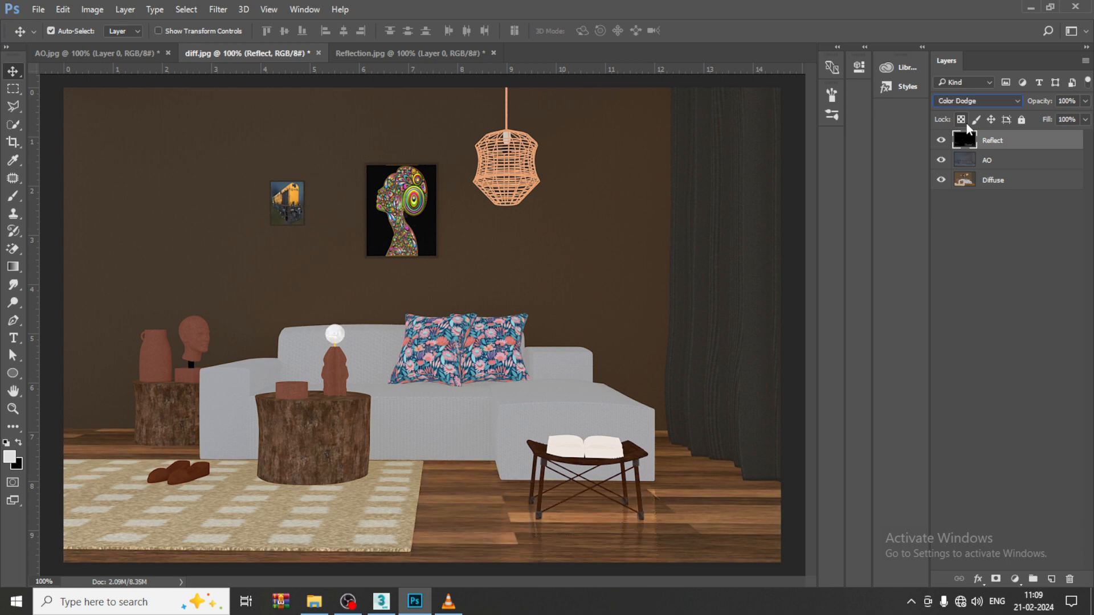
{"action": "key", "text": "Down"}
{"action": "key", "text": "Down"}
{"action": "key", "text": "Down"}
{"action": "key", "text": "Down"}
{"action": "key", "text": "Down"}
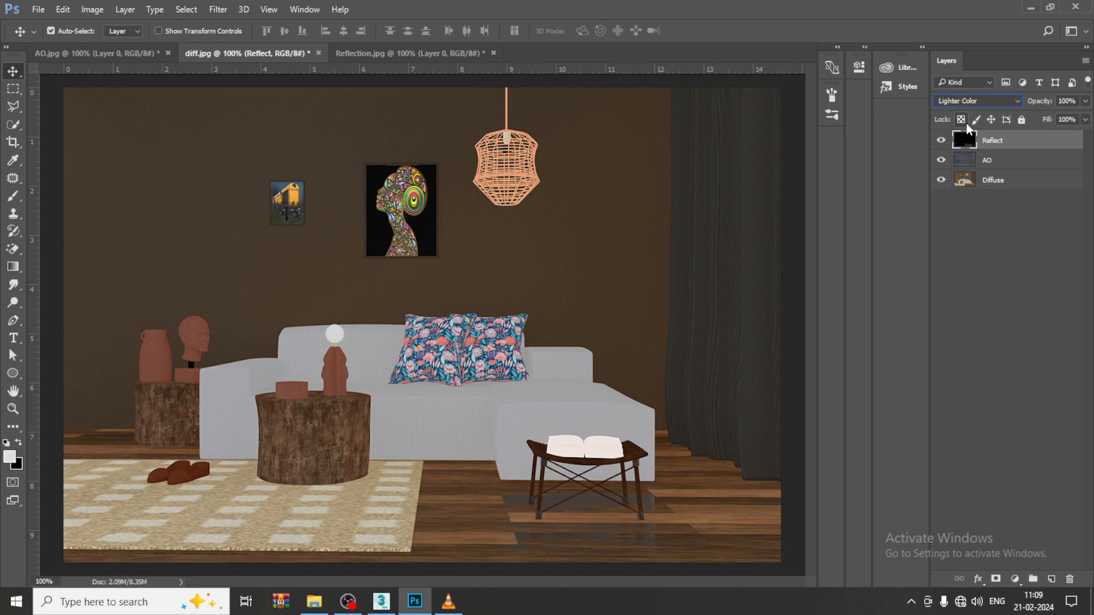
{"action": "key", "text": "Down"}
{"action": "key", "text": "Down"}
{"action": "key", "text": "Down"}
{"action": "key", "text": "Down"}
{"action": "key", "text": "Down"}
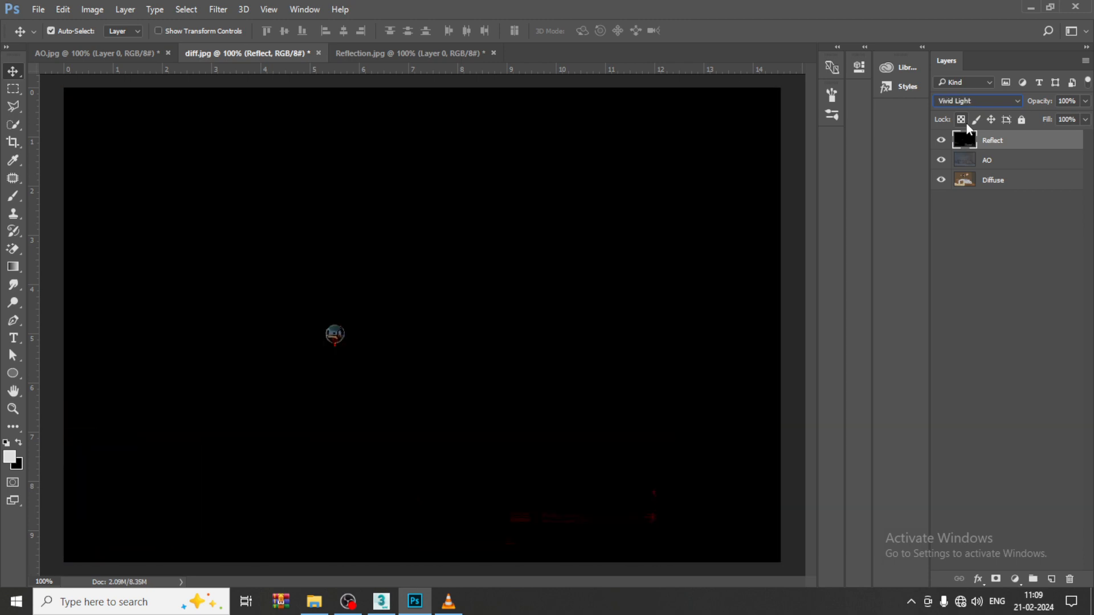
{"action": "key", "text": "Down"}
{"action": "key", "text": "Down"}
{"action": "key", "text": "Down"}
{"action": "key", "text": "Down"}
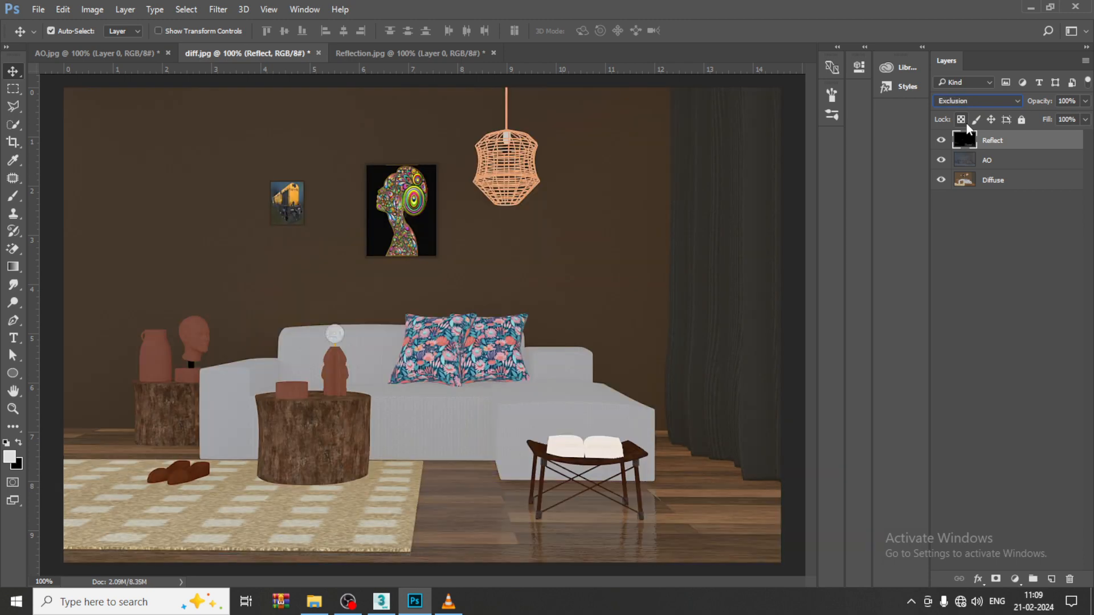
{"action": "key", "text": "Down"}
{"action": "key", "text": "Down"}
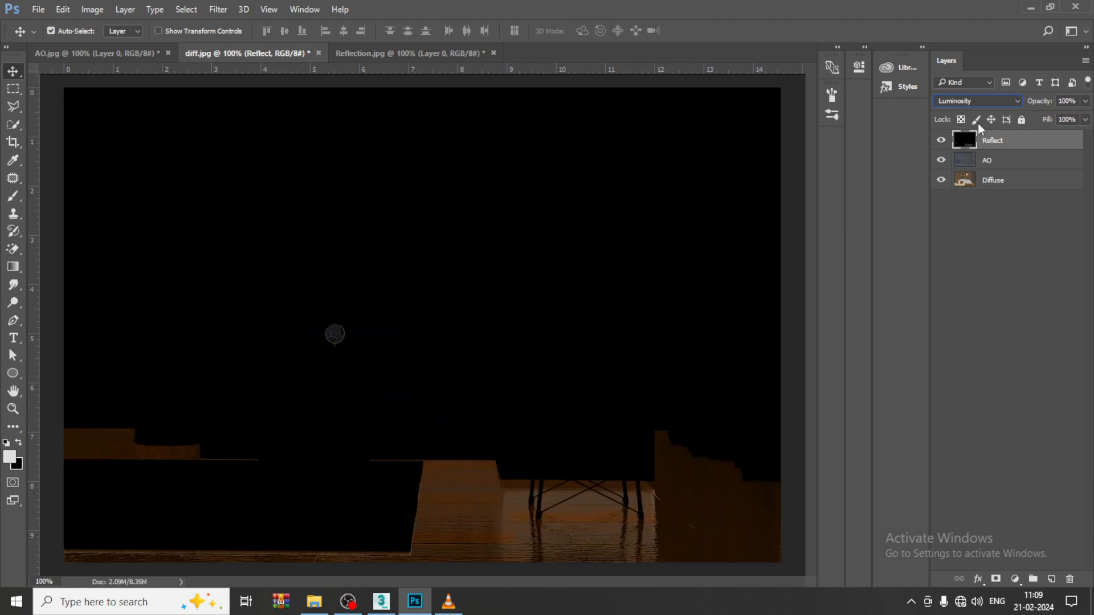
Compare the Reflect layer's blend modes again from Darken to Hard Light, going back and forth among Lighten, Screen and Color Dodge.
{"action": "left_click", "coordinate": [978, 100]}
{"action": "left_click", "coordinate": [976, 137]}
{"action": "key", "text": "Down"}
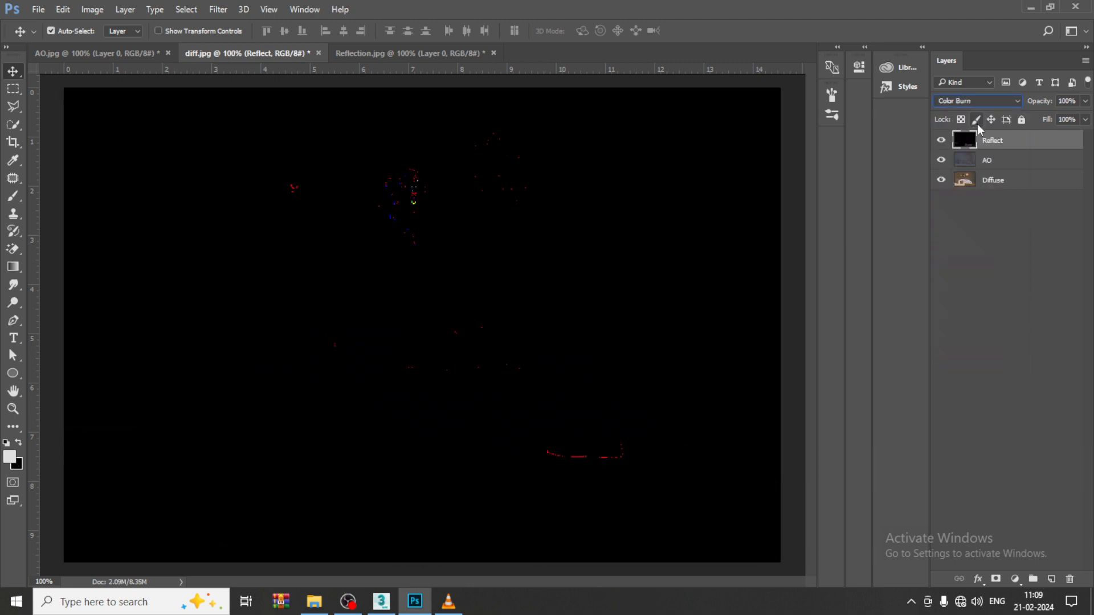
{"action": "key", "text": "Down"}
{"action": "key", "text": "Down"}
{"action": "key", "text": "Down"}
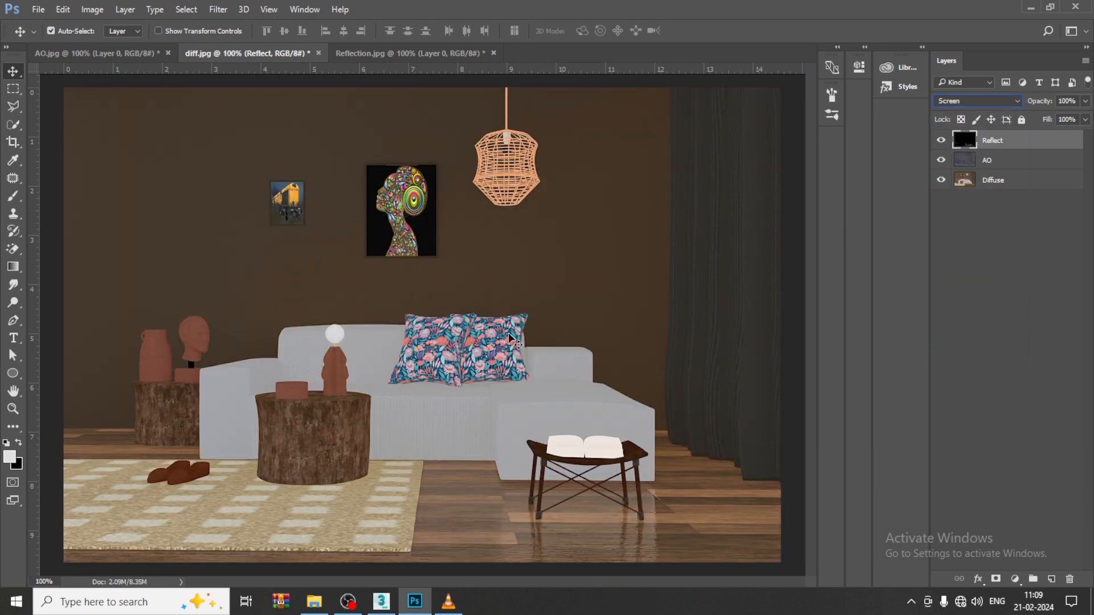
{"action": "key", "text": "Down"}
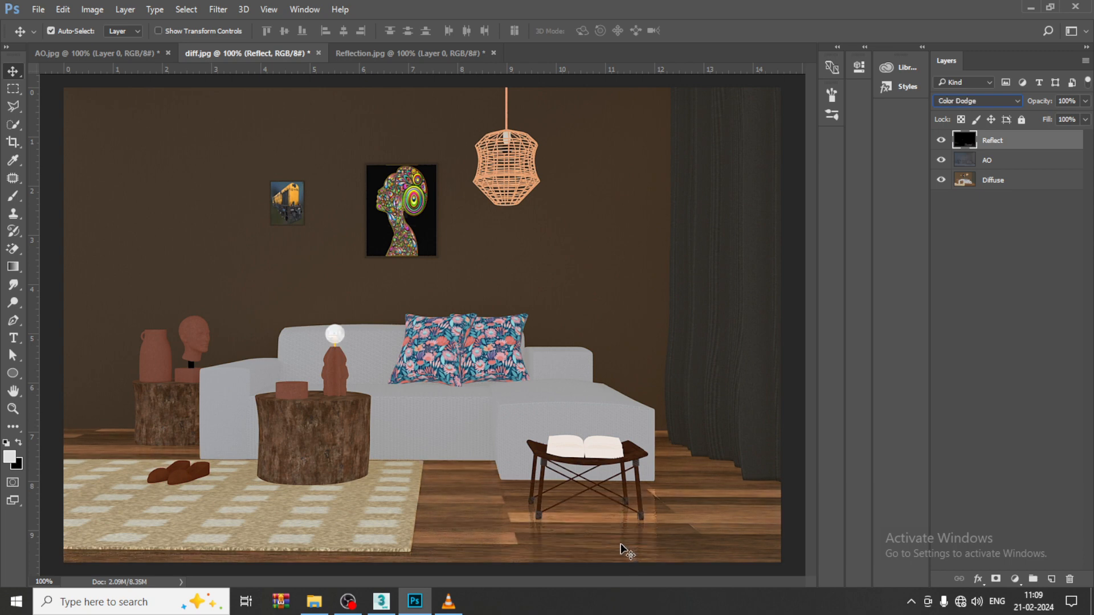
{"action": "key", "text": "Up"}
{"action": "key", "text": "Up"}
{"action": "key", "text": "Down"}
{"action": "key", "text": "Up"}
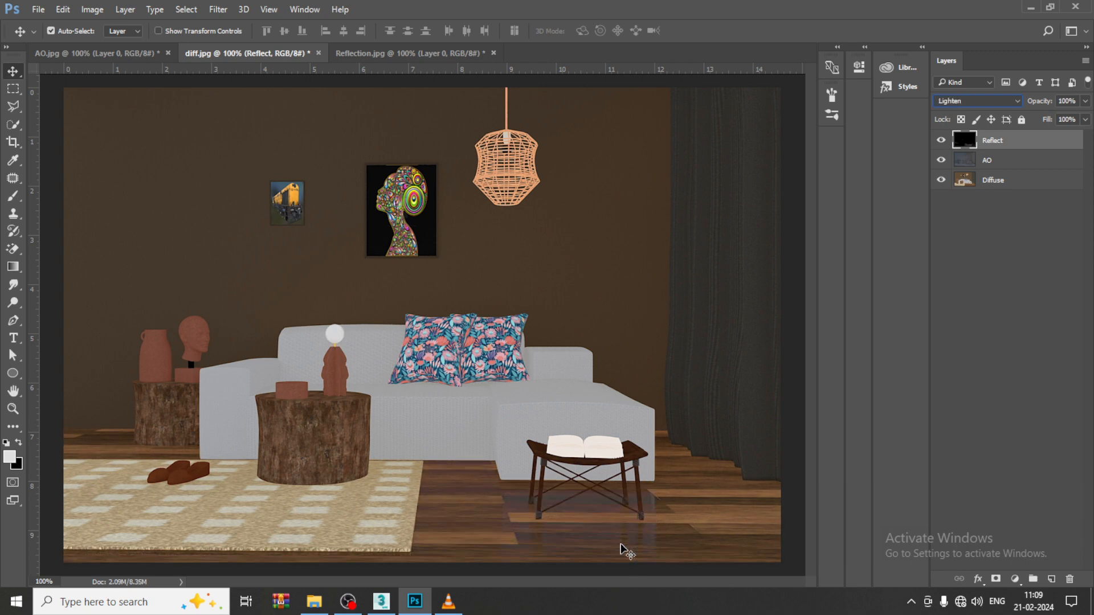
{"action": "key", "text": "Down"}
{"action": "key", "text": "Down"}
{"action": "key", "text": "Down"}
{"action": "key", "text": "Down"}
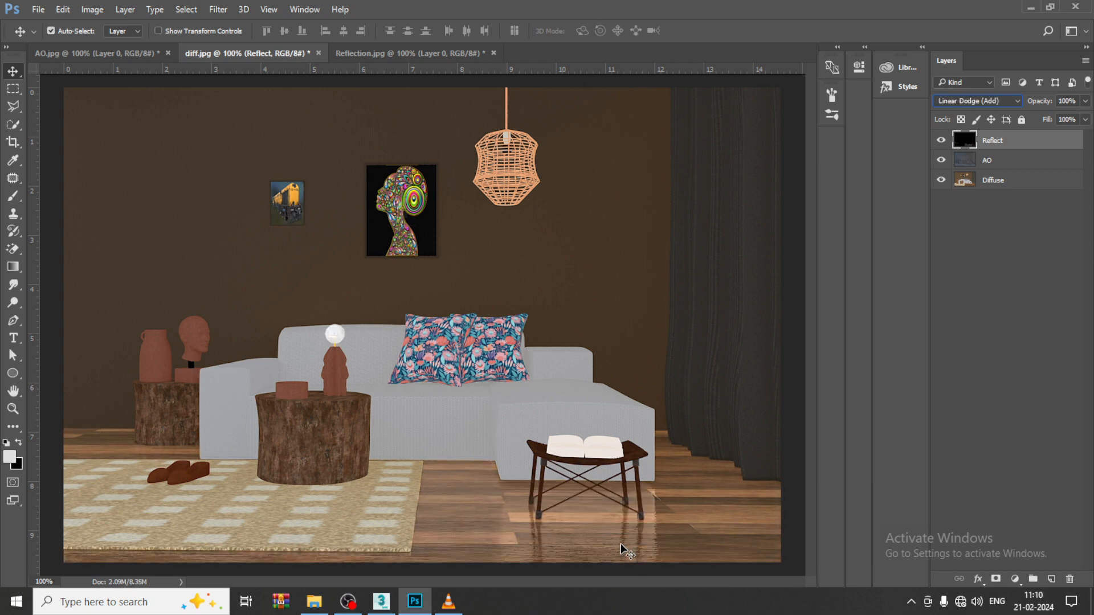
{"action": "key", "text": "Down"}
{"action": "key", "text": "Down"}
{"action": "key", "text": "Down"}
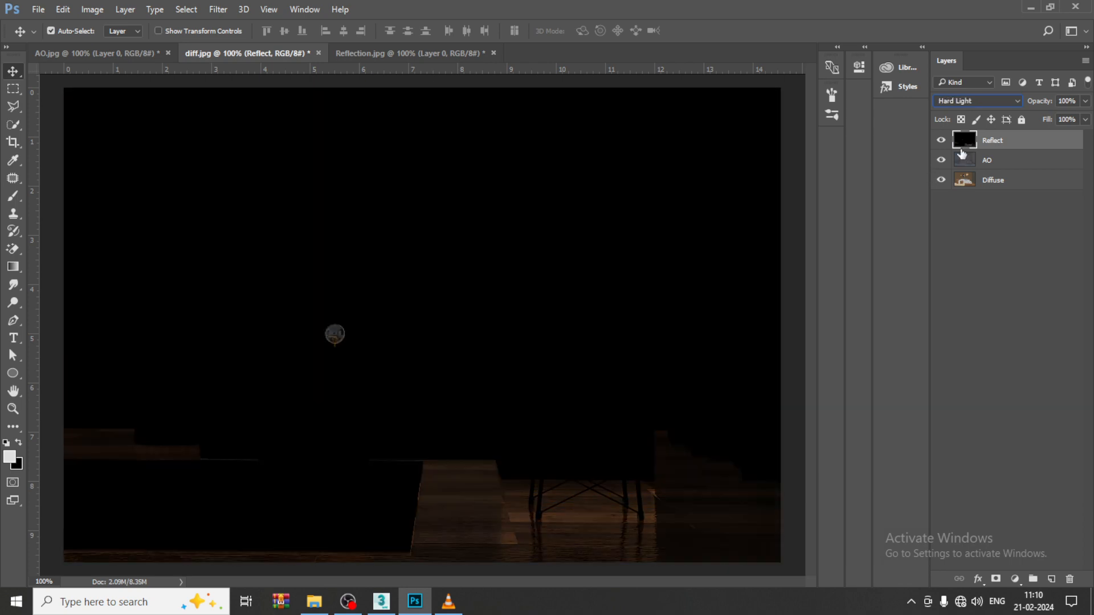
Set the Reflect layer's blend mode to Linear Dodge (Add) after trying Screen and Color Burn.
{"action": "left_click", "coordinate": [977, 96]}
{"action": "left_click", "coordinate": [975, 193]}
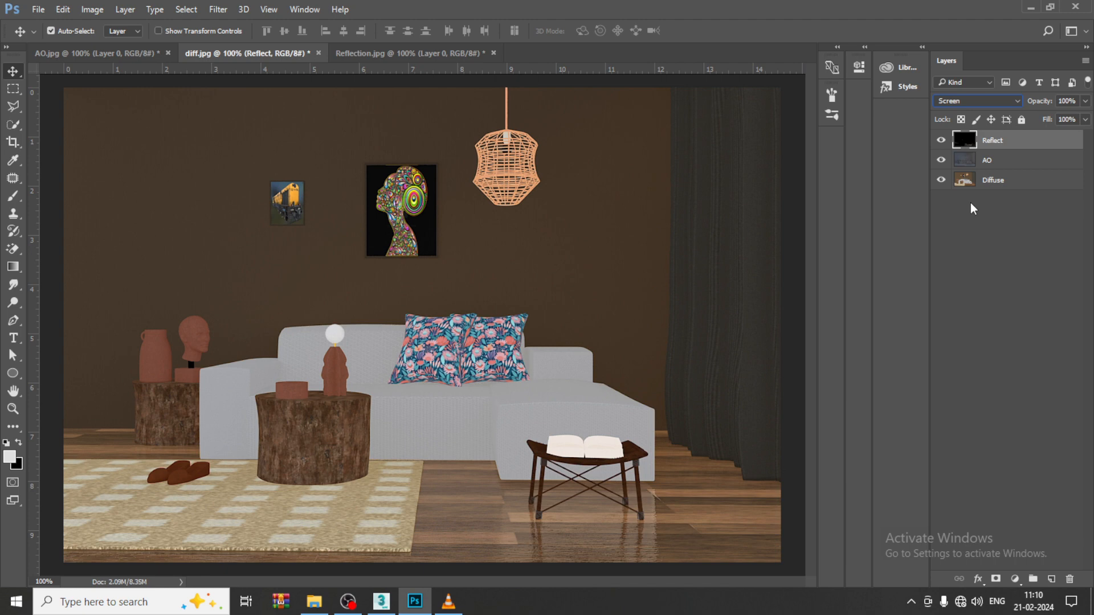
{"action": "left_click", "coordinate": [967, 104]}
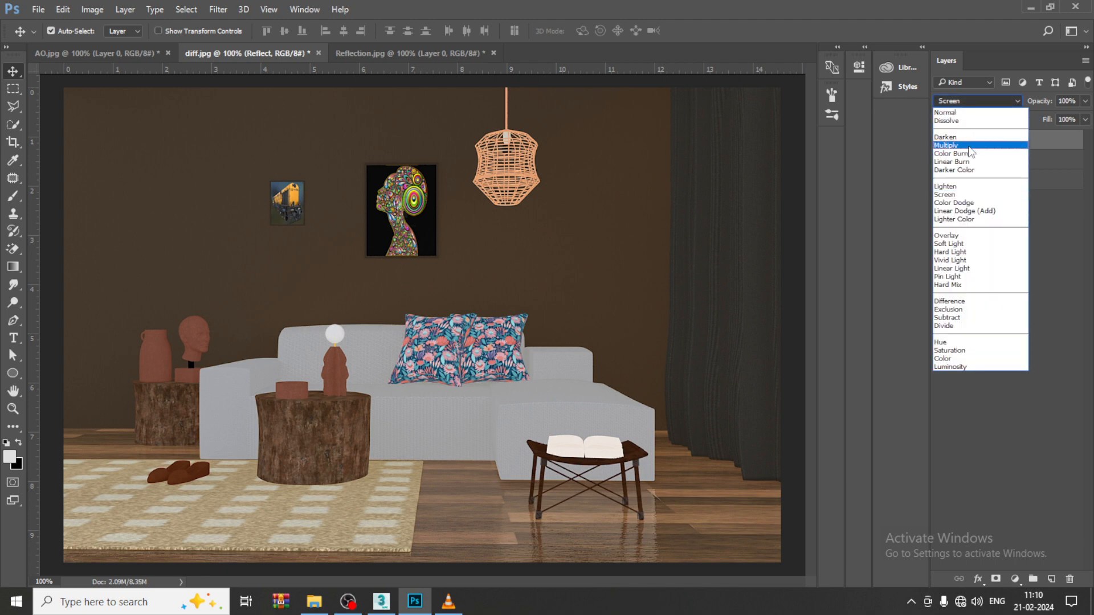
{"action": "left_click", "coordinate": [970, 152]}
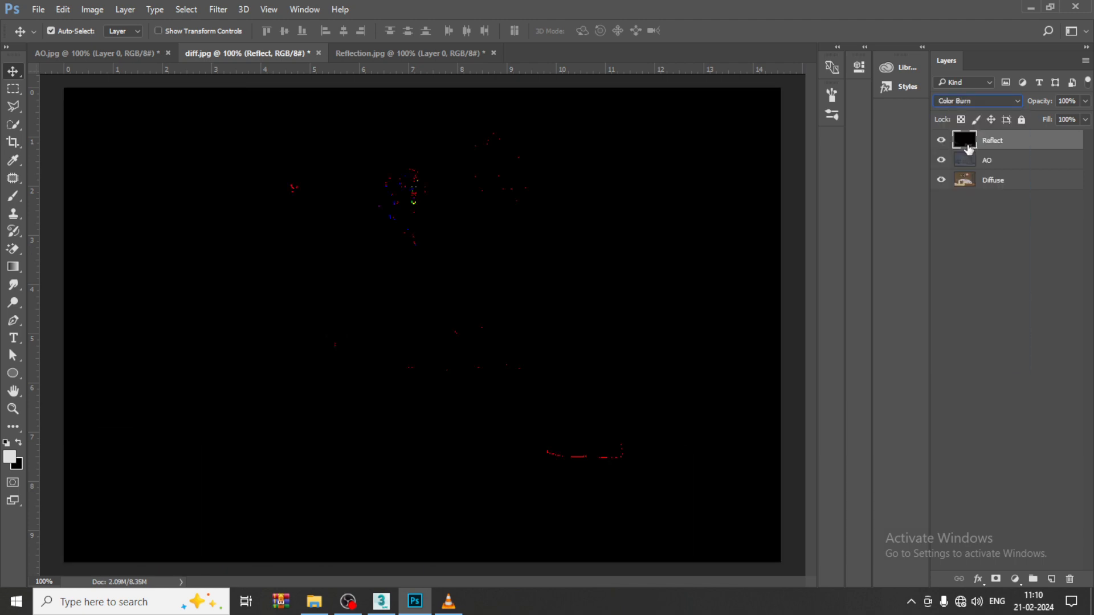
{"action": "scroll", "coordinate": [994, 104], "scroll_direction": "down", "scroll_amount": 4}
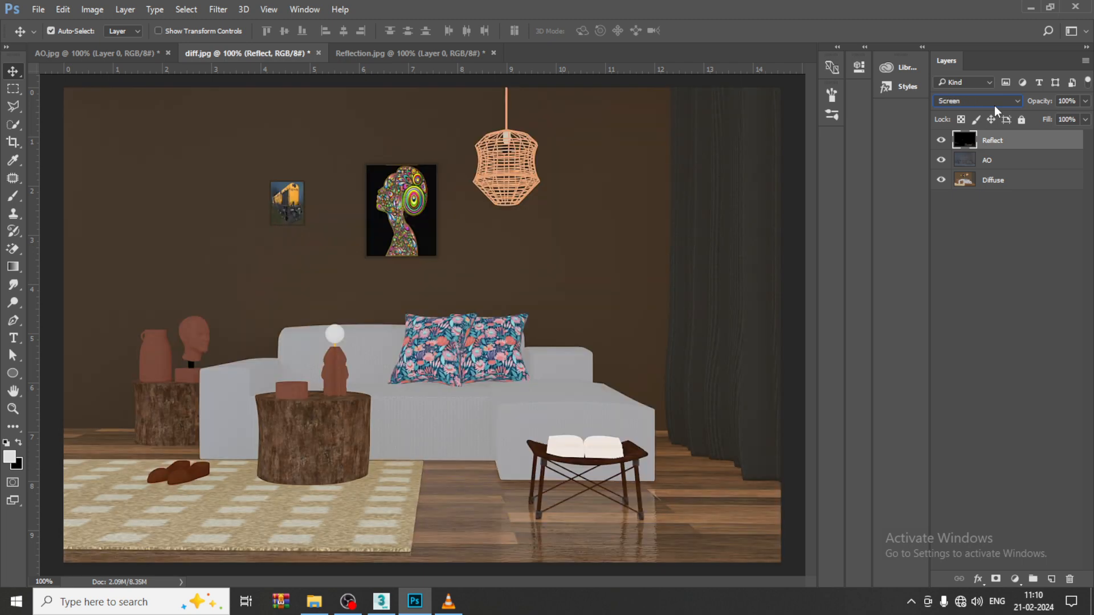
{"action": "scroll", "coordinate": [994, 105], "scroll_direction": "down", "scroll_amount": 2}
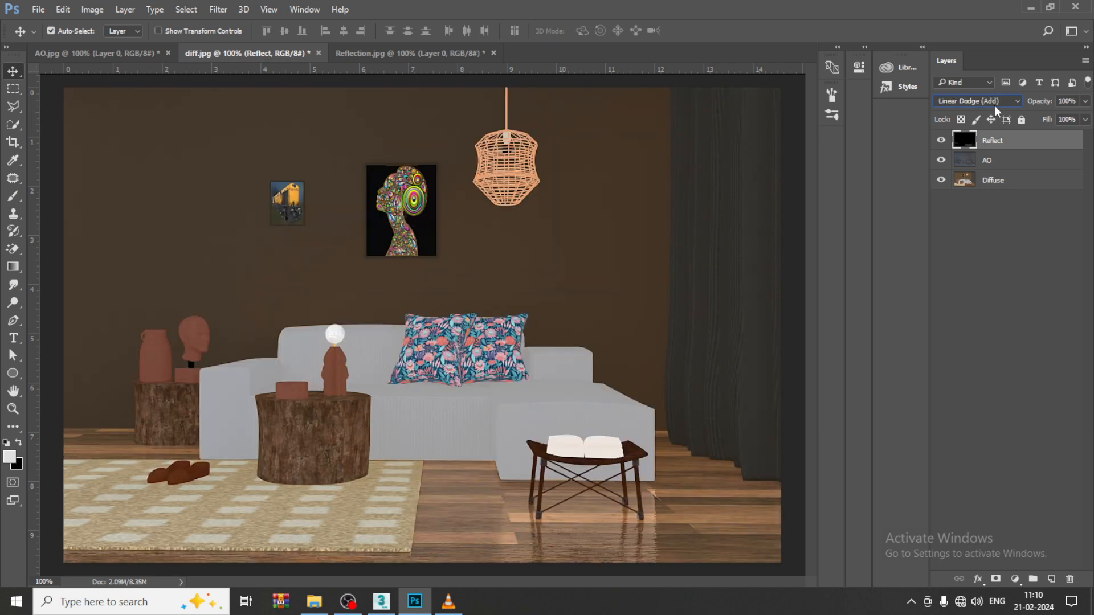
Hide and show the Reflect layer to examine the floor reflections with and without it, leaving it shown.
{"action": "left_click", "coordinate": [940, 143]}
{"action": "left_click", "coordinate": [942, 143]}
{"action": "left_click", "coordinate": [944, 144]}
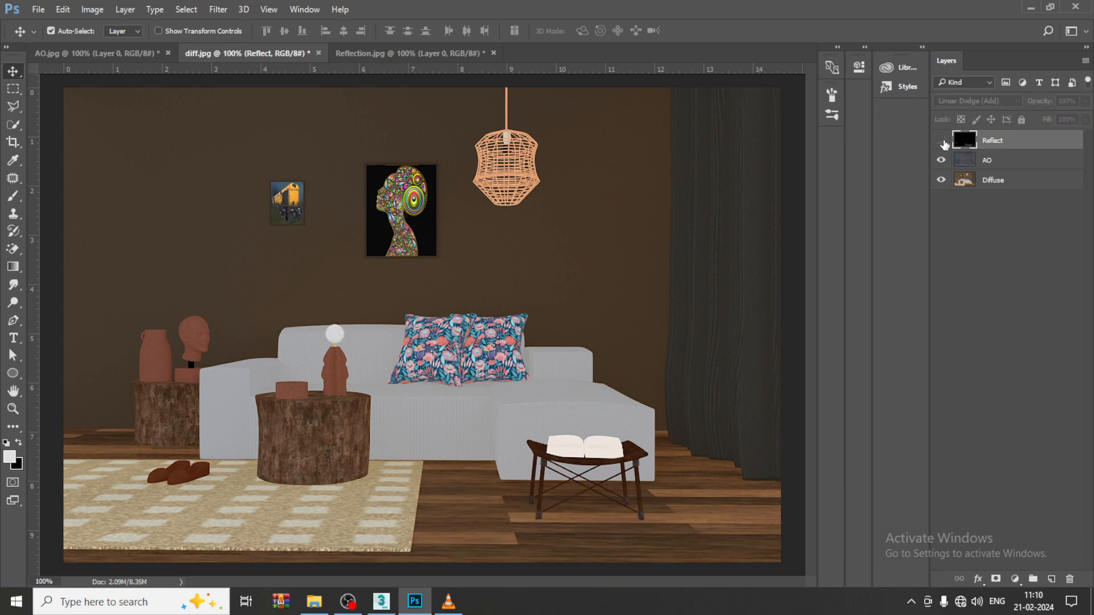
{"action": "left_click", "coordinate": [942, 142]}
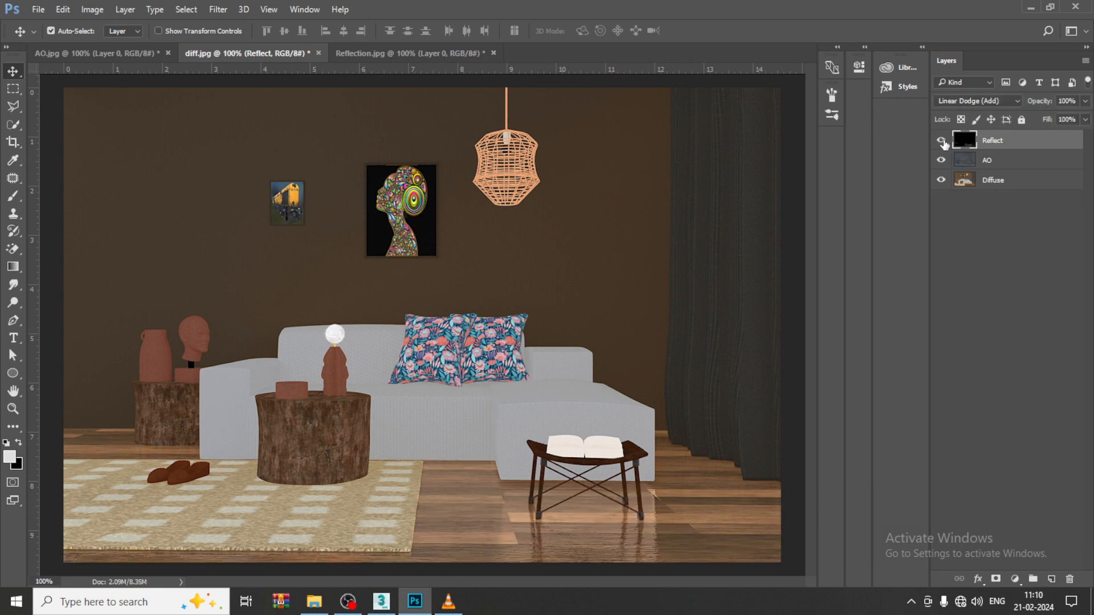
Try Overlay and Hard Light on the Reflect layer, and return its blend mode to Linear Dodge (Add).
{"action": "left_click", "coordinate": [976, 100]}
{"action": "left_click", "coordinate": [983, 236]}
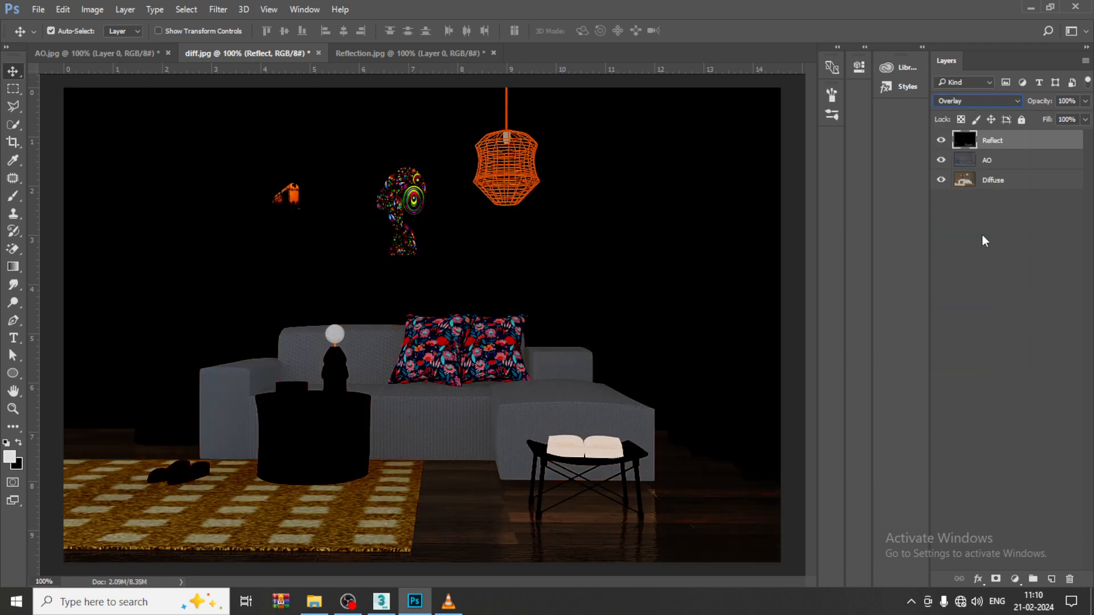
{"action": "key", "text": "Down"}
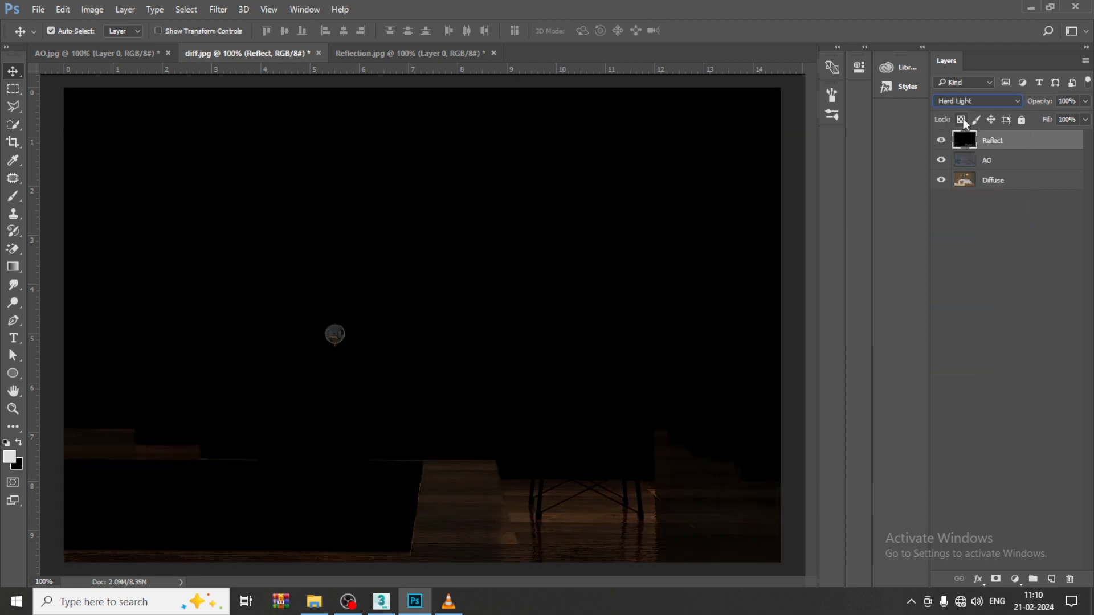
{"action": "key", "text": "Down"}
{"action": "key", "text": "Up"}
{"action": "key", "text": "Up"}
{"action": "key", "text": "Up"}
{"action": "key", "text": "Up"}
{"action": "key", "text": "Up"}
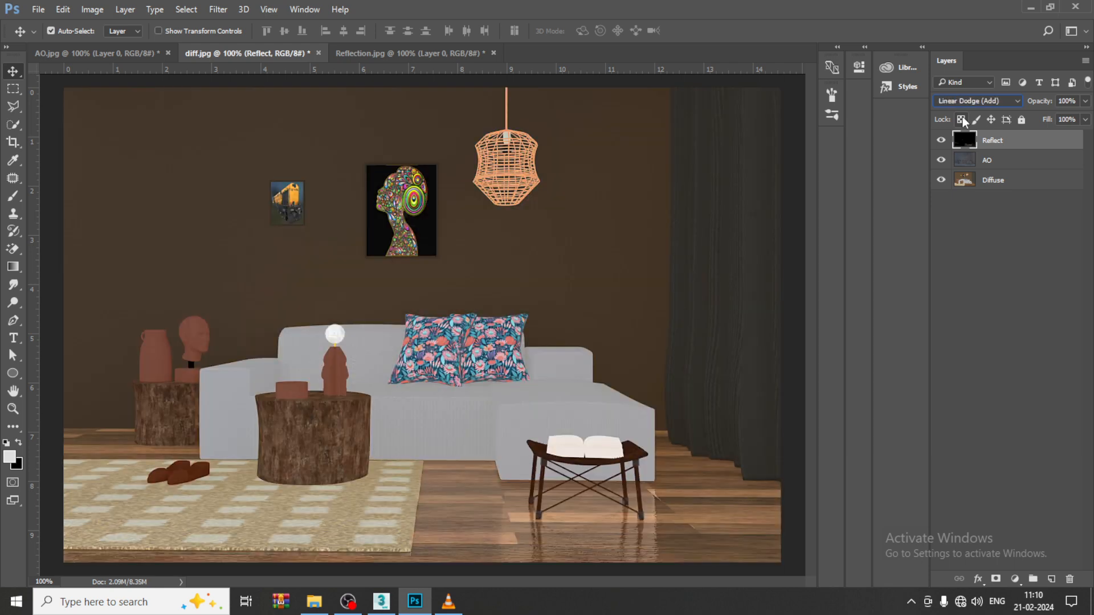
Toggle the Reflect layer's visibility repeatedly to examine the Linear Dodge (Add) effect, leaving the layer shown.
{"action": "left_click", "coordinate": [940, 142]}
{"action": "left_click", "coordinate": [941, 143]}
{"action": "left_click", "coordinate": [941, 142]}
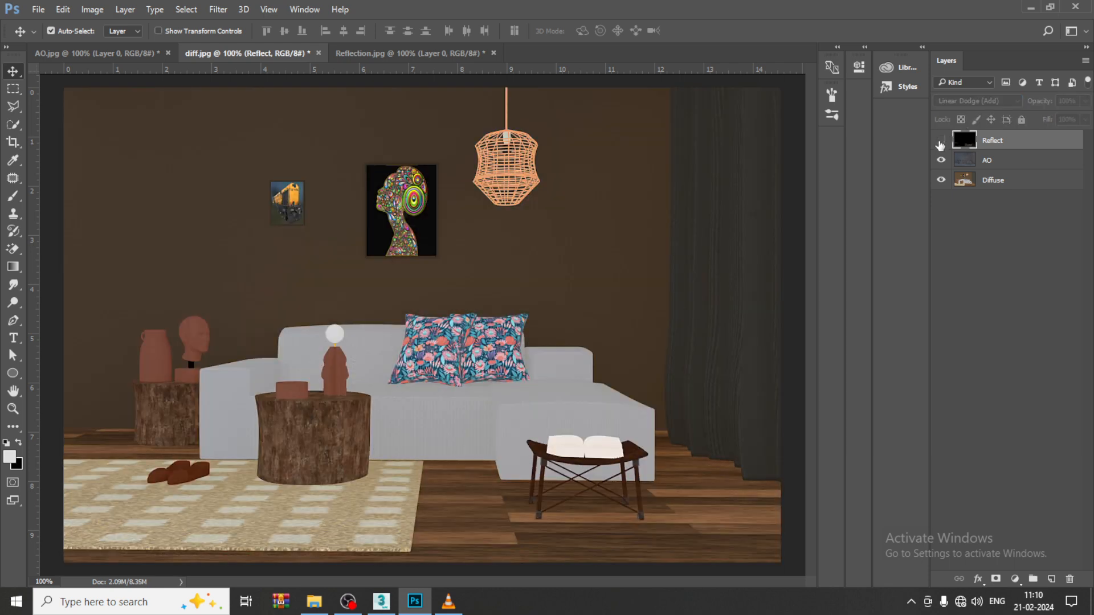
{"action": "left_click", "coordinate": [941, 142]}
{"action": "left_click", "coordinate": [941, 141]}
{"action": "left_click", "coordinate": [941, 141]}
{"action": "left_click", "coordinate": [941, 142]}
{"action": "left_click", "coordinate": [941, 142]}
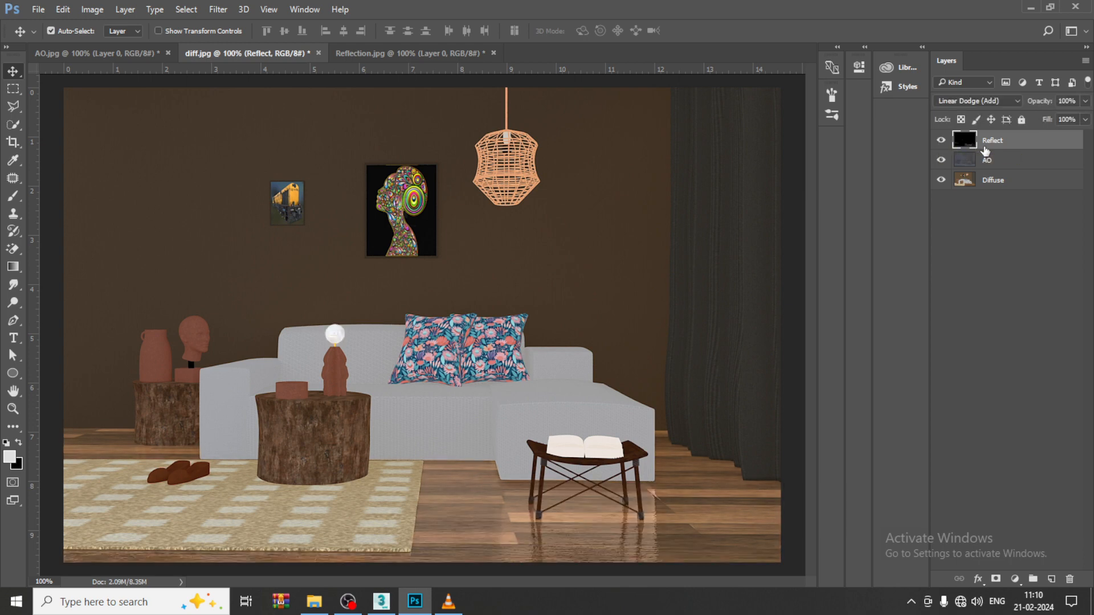
Open Refraction.jpg from the passes folder and unlock its background layer.
{"action": "left_click", "coordinate": [36, 10]}
{"action": "left_click", "coordinate": [57, 37]}
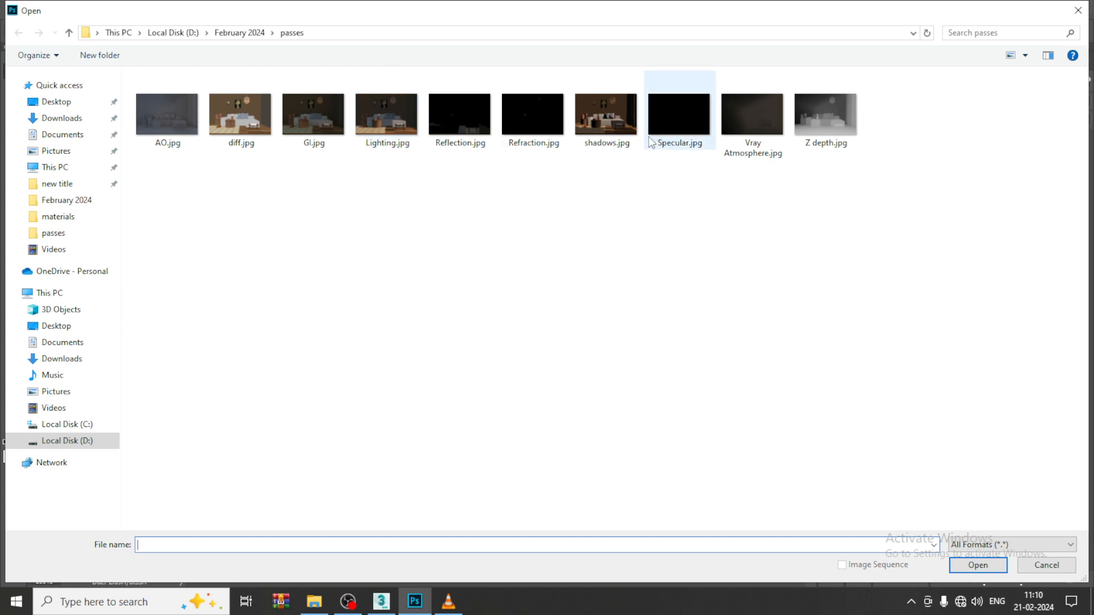
{"action": "double_click", "coordinate": [509, 122]}
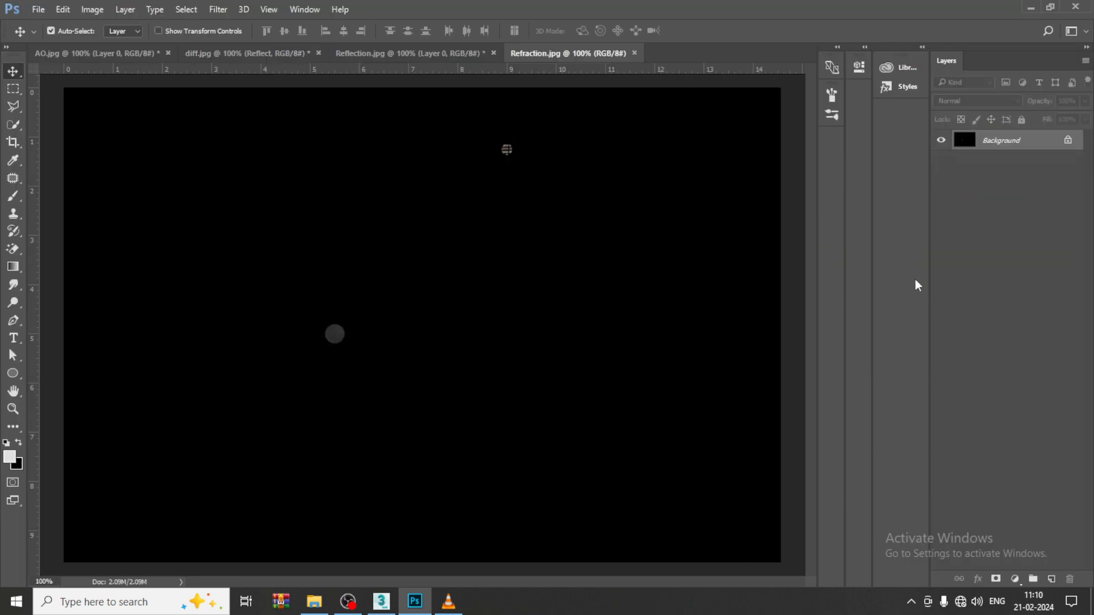
{"action": "left_click", "coordinate": [1067, 140]}
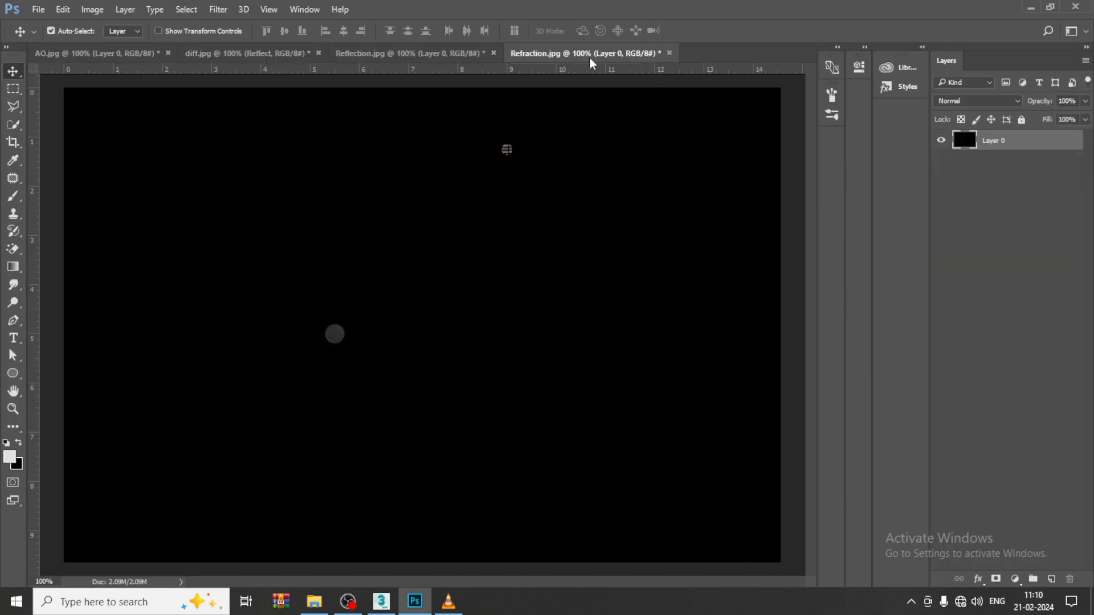
Move the refraction layer into the diff.jpg document above Reflect, aligned with the canvas, and rename it Refract.
{"action": "left_click_drag", "start_coordinate": [591, 55], "coordinate": [832, 262]}
{"action": "left_click_drag", "start_coordinate": [963, 402], "coordinate": [342, 250]}
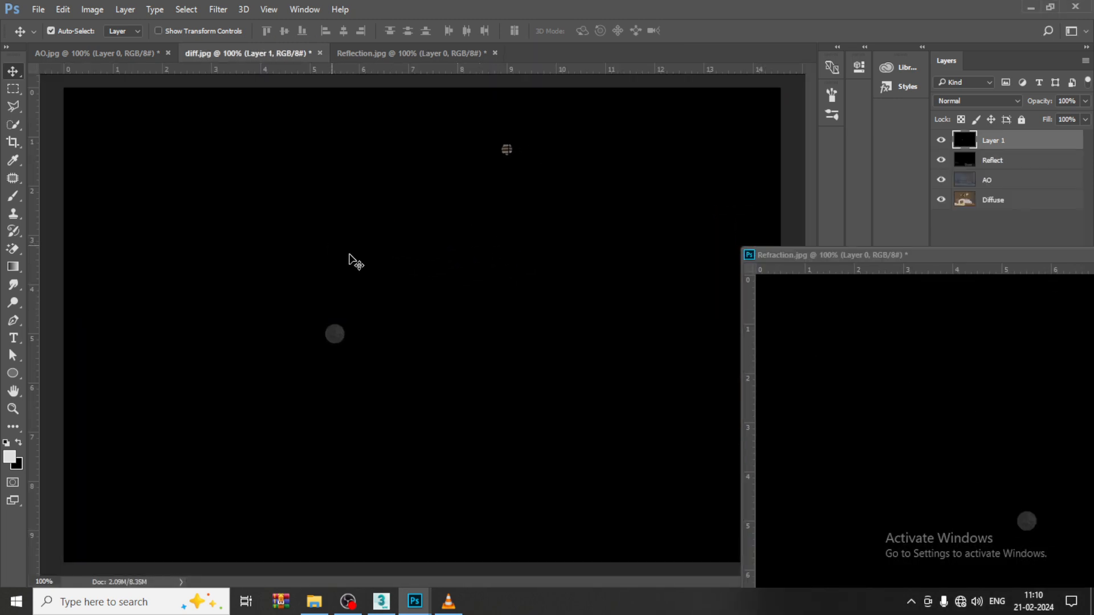
{"action": "left_click_drag", "start_coordinate": [986, 257], "coordinate": [581, 251]}
{"action": "left_click", "coordinate": [1003, 249]}
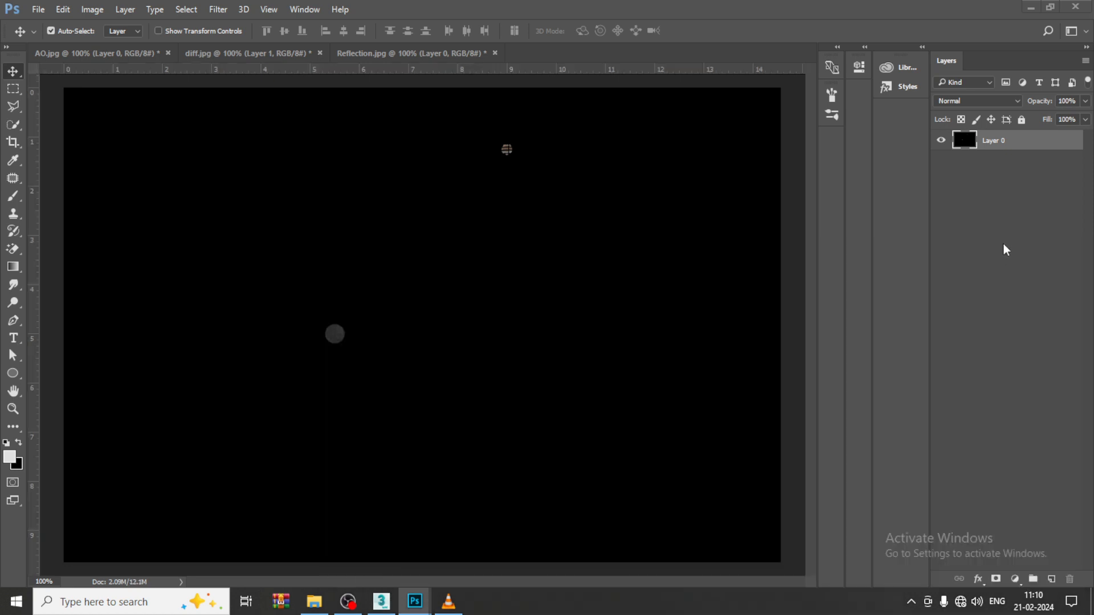
{"action": "double_click", "coordinate": [996, 142]}
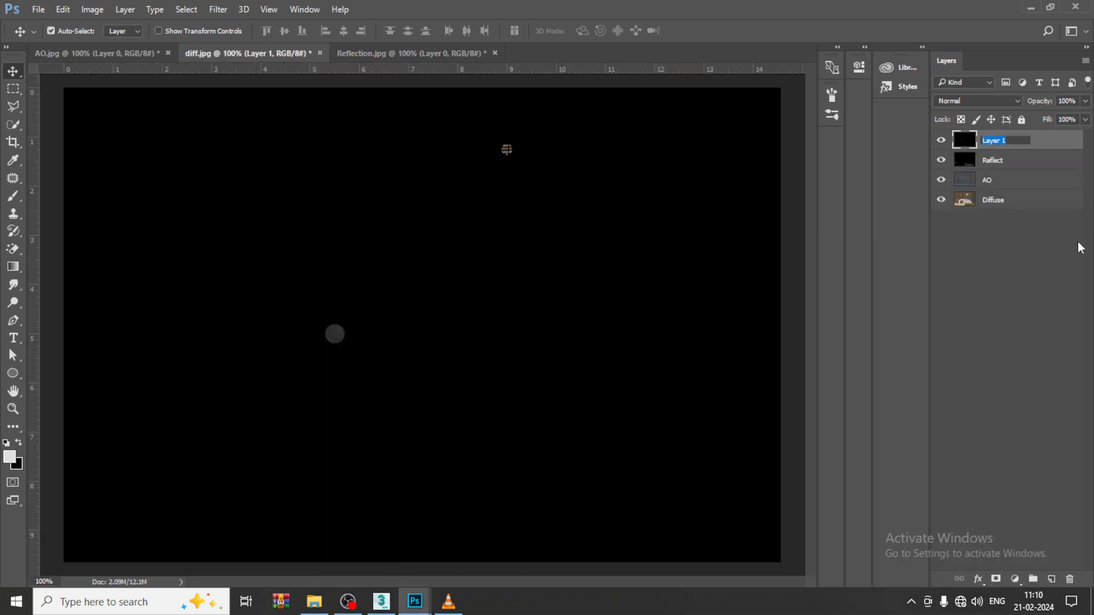
{"action": "type", "text": "Refract"}
{"action": "key", "text": "Return"}
Try the blend modes from Darken through Saturation on the Refract layer to compare their effect on the composite.
{"action": "left_click", "coordinate": [979, 101]}
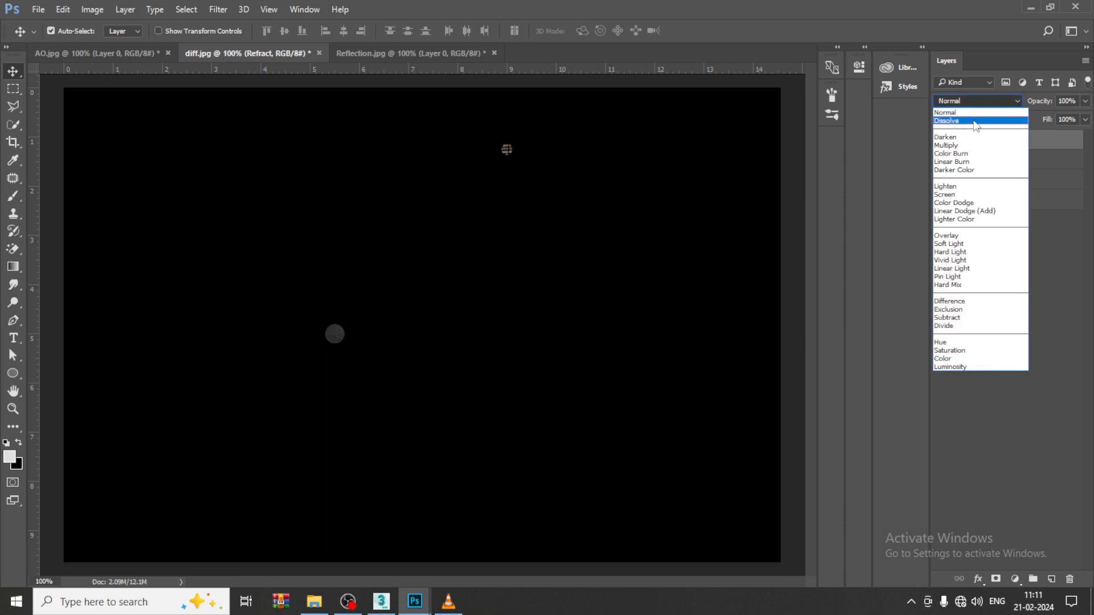
{"action": "left_click", "coordinate": [969, 136]}
{"action": "key", "text": "Down"}
{"action": "key", "text": "Down"}
{"action": "key", "text": "Down"}
{"action": "key", "text": "Down"}
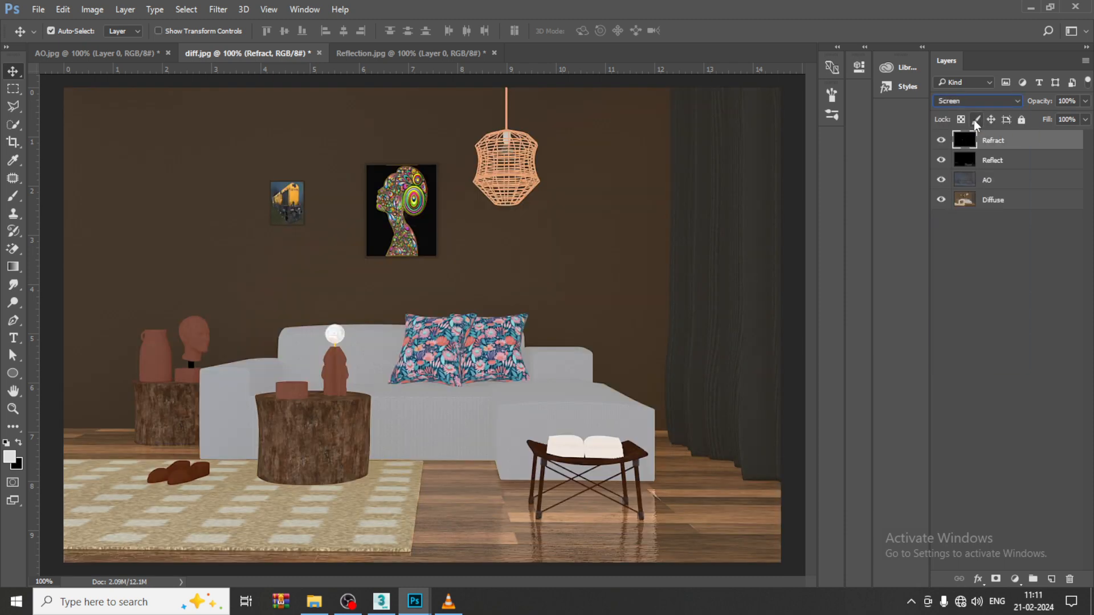
{"action": "key", "text": "Down"}
{"action": "key", "text": "Down"}
{"action": "key", "text": "Down"}
{"action": "key", "text": "Down"}
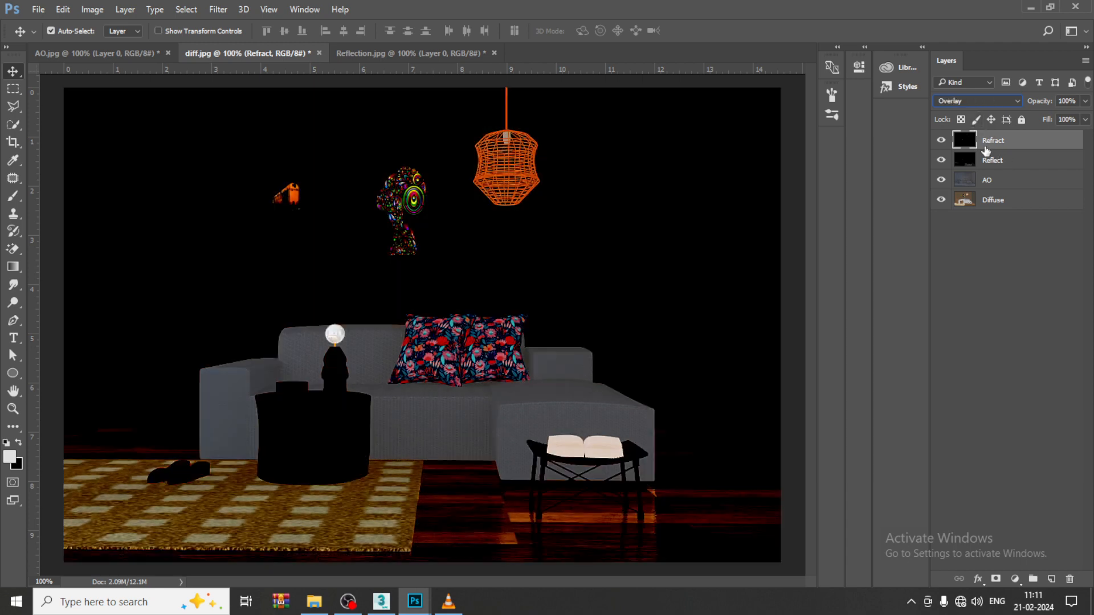
{"action": "key", "text": "Up"}
{"action": "key", "text": "Down"}
{"action": "key", "text": "Down"}
{"action": "key", "text": "Down"}
{"action": "key", "text": "Down"}
{"action": "key", "text": "Down"}
{"action": "key", "text": "Down"}
{"action": "key", "text": "Down"}
{"action": "key", "text": "Down"}
{"action": "key", "text": "Down"}
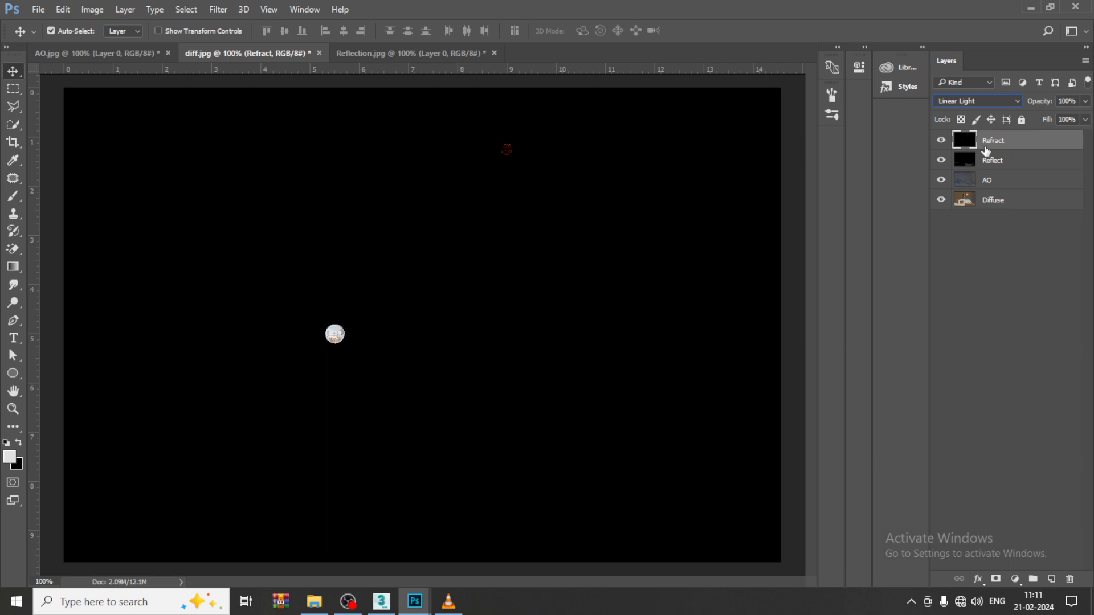
{"action": "key", "text": "Down"}
{"action": "key", "text": "Down"}
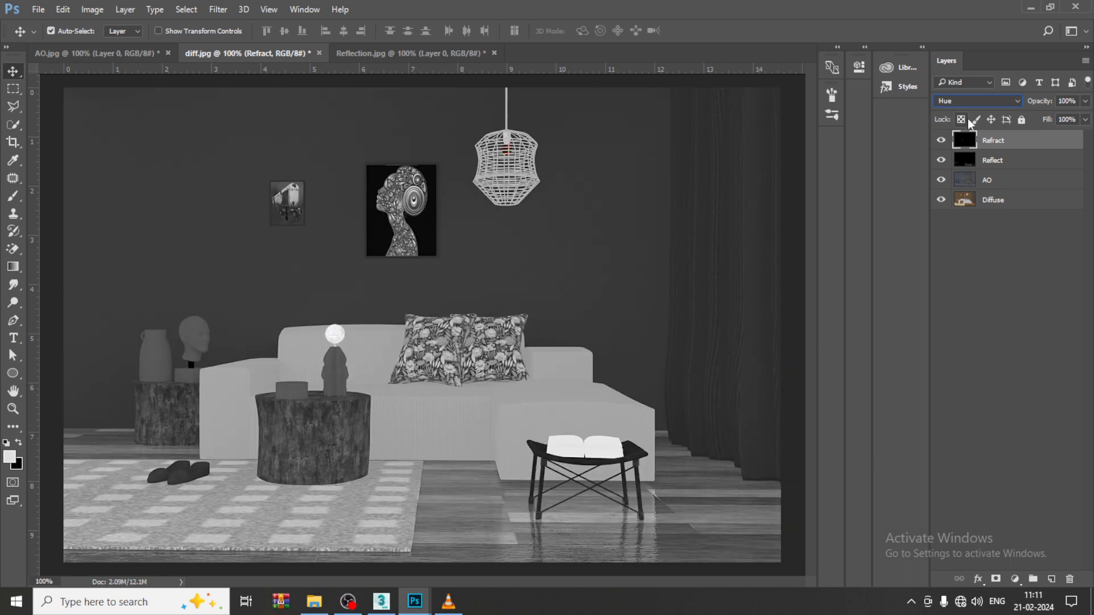
Try Lighter Color on the Refract layer and toggle its visibility repeatedly to examine the effect, leaving it shown.
{"action": "left_click", "coordinate": [972, 102]}
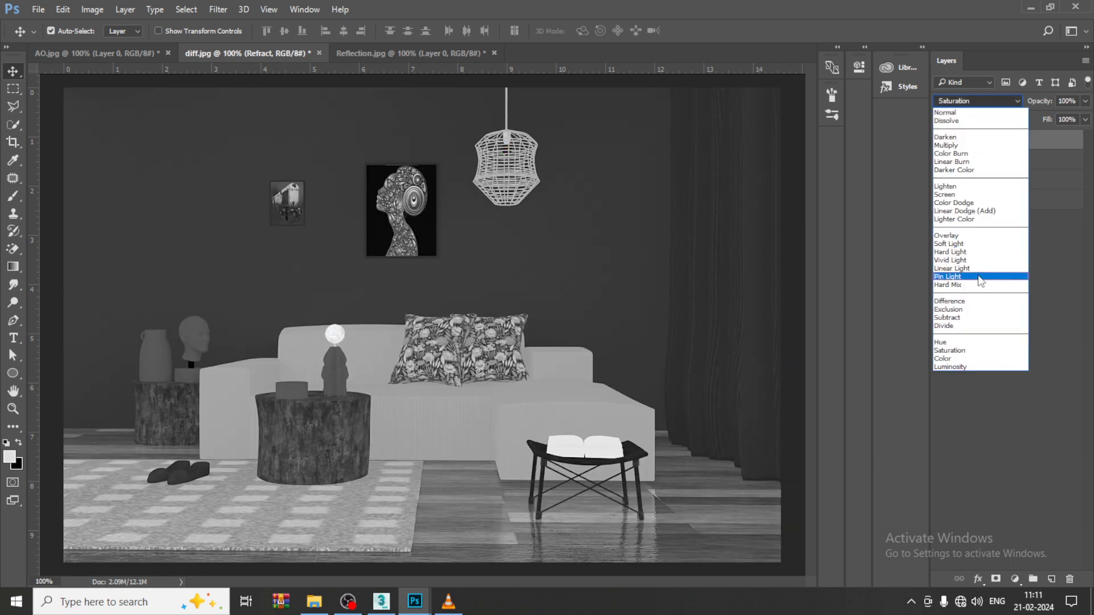
{"action": "left_click", "coordinate": [977, 219]}
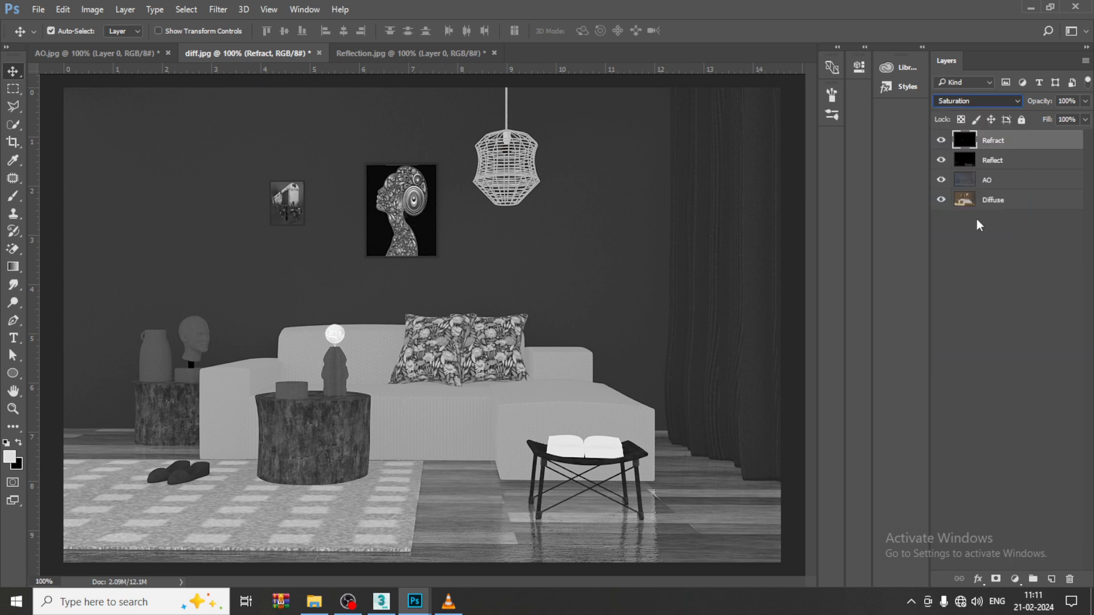
{"action": "left_click", "coordinate": [941, 142]}
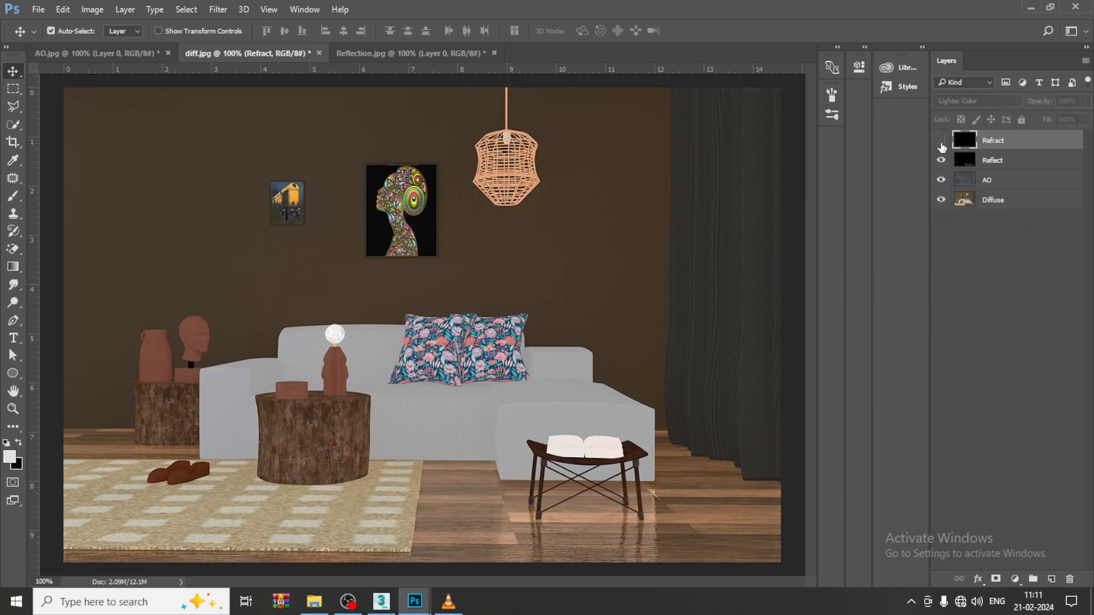
{"action": "left_click", "coordinate": [942, 142]}
{"action": "left_click", "coordinate": [941, 142]}
{"action": "left_click", "coordinate": [941, 142]}
{"action": "left_click", "coordinate": [942, 143]}
{"action": "left_click", "coordinate": [942, 143]}
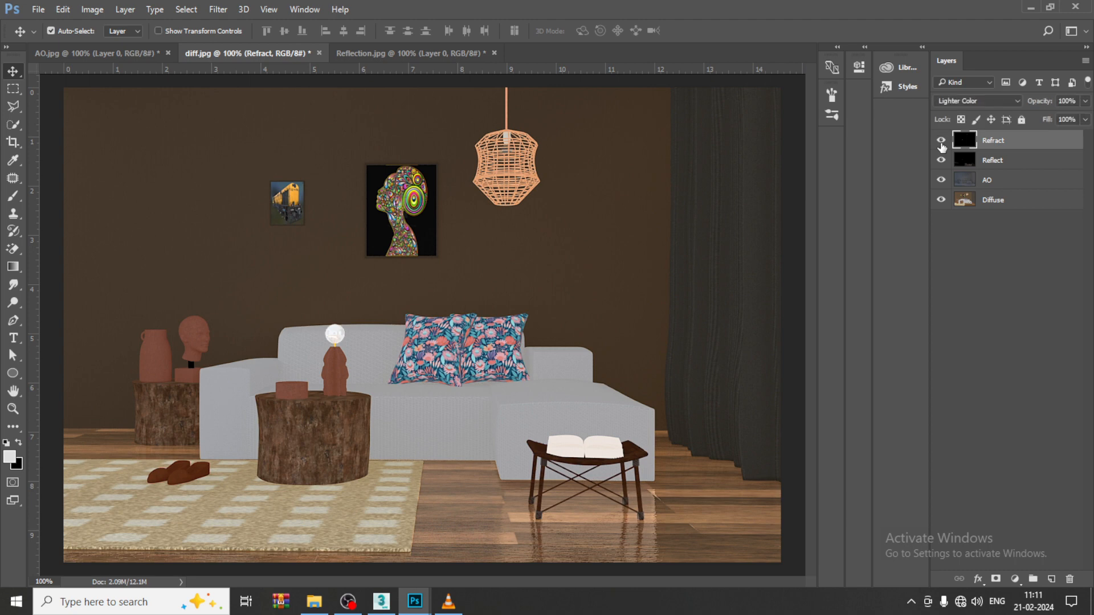
{"action": "left_click", "coordinate": [942, 142]}
{"action": "left_click", "coordinate": [942, 143]}
Try Multiply on the Refract layer and compare the image with the layer hidden and shown.
{"action": "left_click", "coordinate": [959, 106]}
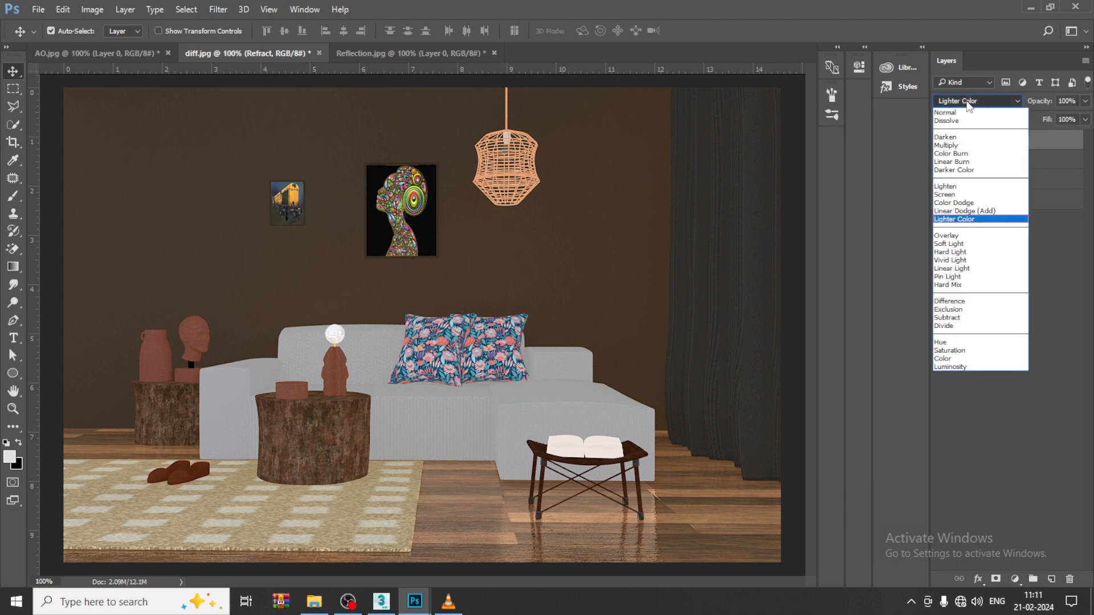
{"action": "left_click", "coordinate": [958, 142]}
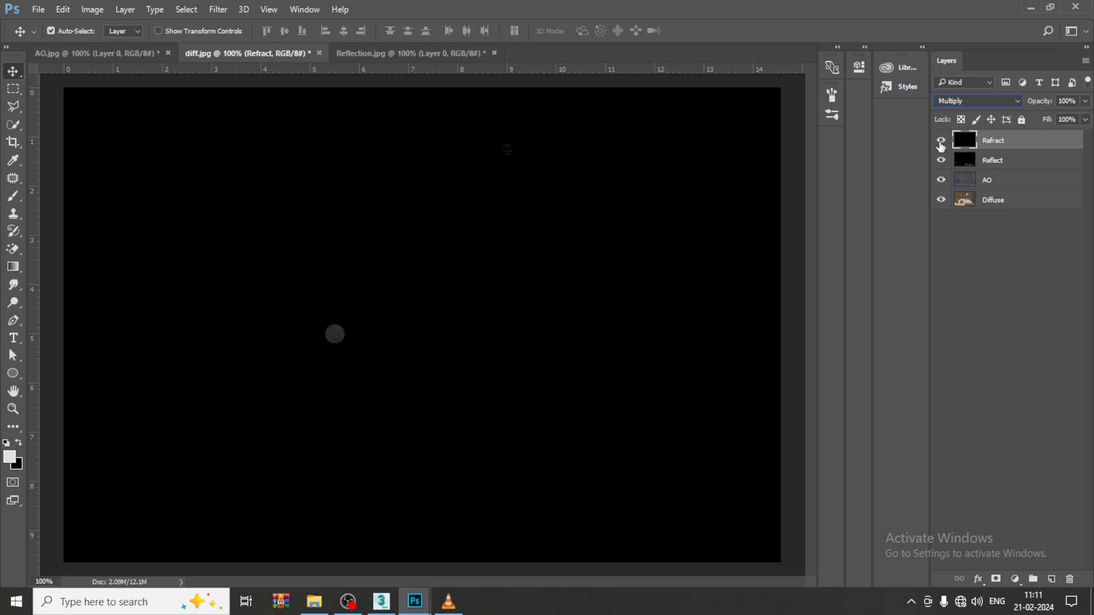
{"action": "left_click", "coordinate": [941, 143]}
{"action": "left_click", "coordinate": [941, 144]}
{"action": "left_click", "coordinate": [941, 144]}
{"action": "left_click", "coordinate": [941, 142]}
Try Screen on the Refract layer and check the result by hiding and showing the layer.
{"action": "left_click", "coordinate": [960, 102]}
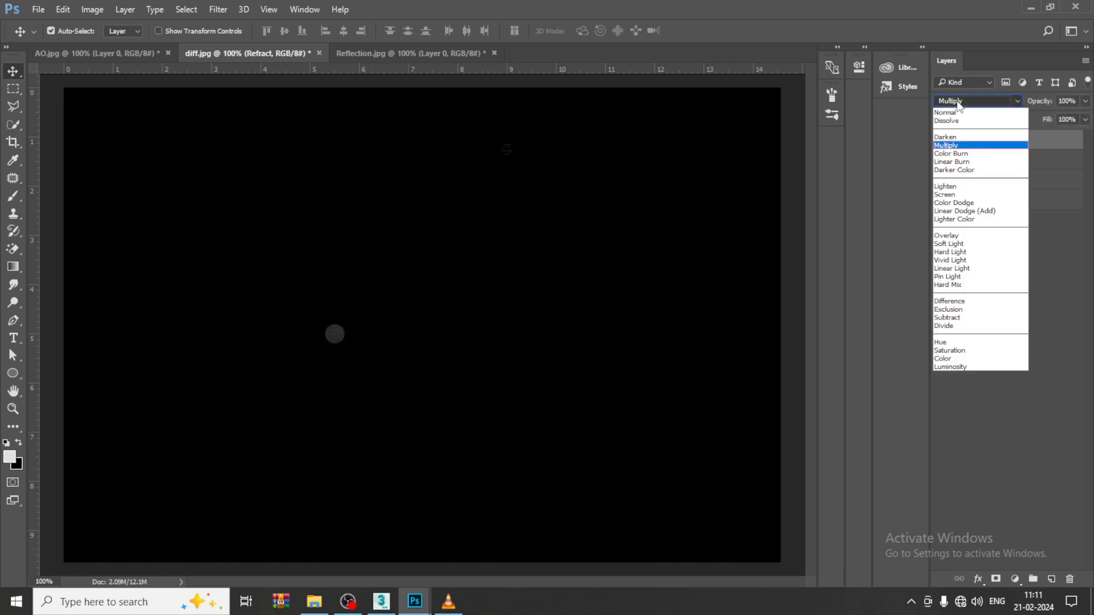
{"action": "left_click", "coordinate": [949, 195]}
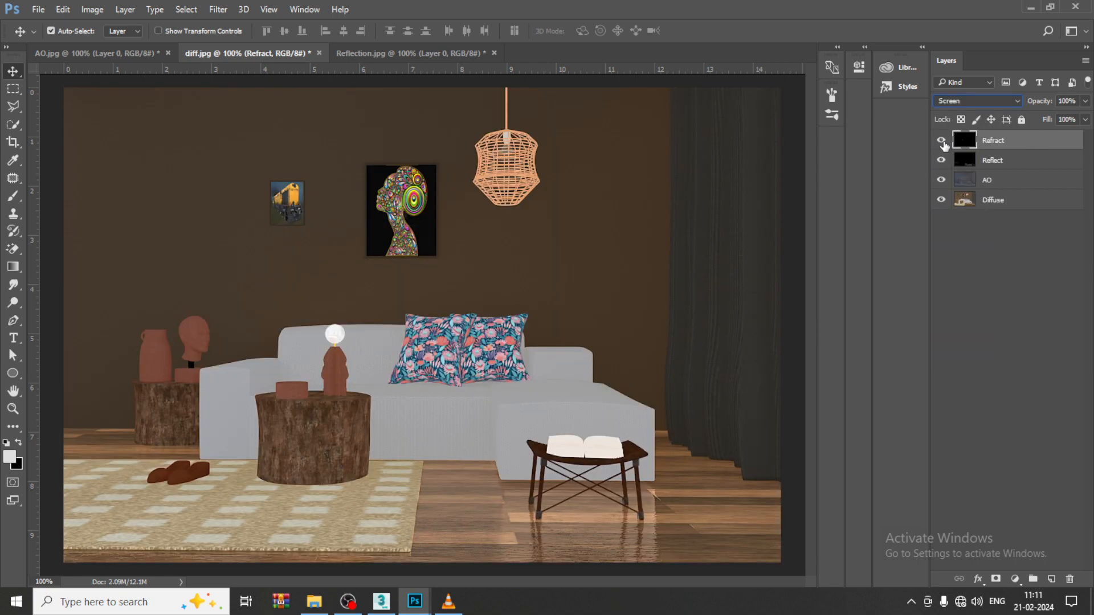
{"action": "left_click", "coordinate": [941, 143]}
{"action": "left_click", "coordinate": [942, 143]}
Set the Refract layer's blend mode to Lighter Color while inspecting the pendant lamp up close.
{"action": "key", "text": "ctrl+plus"}
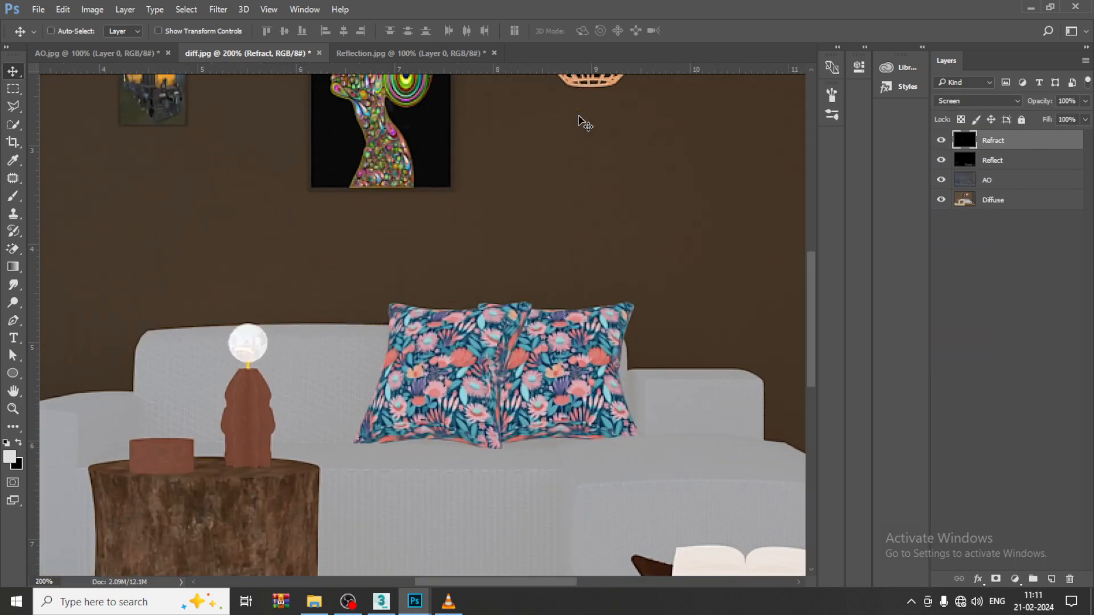
{"action": "left_click_drag", "start_coordinate": [638, 190], "coordinate": [614, 450]}
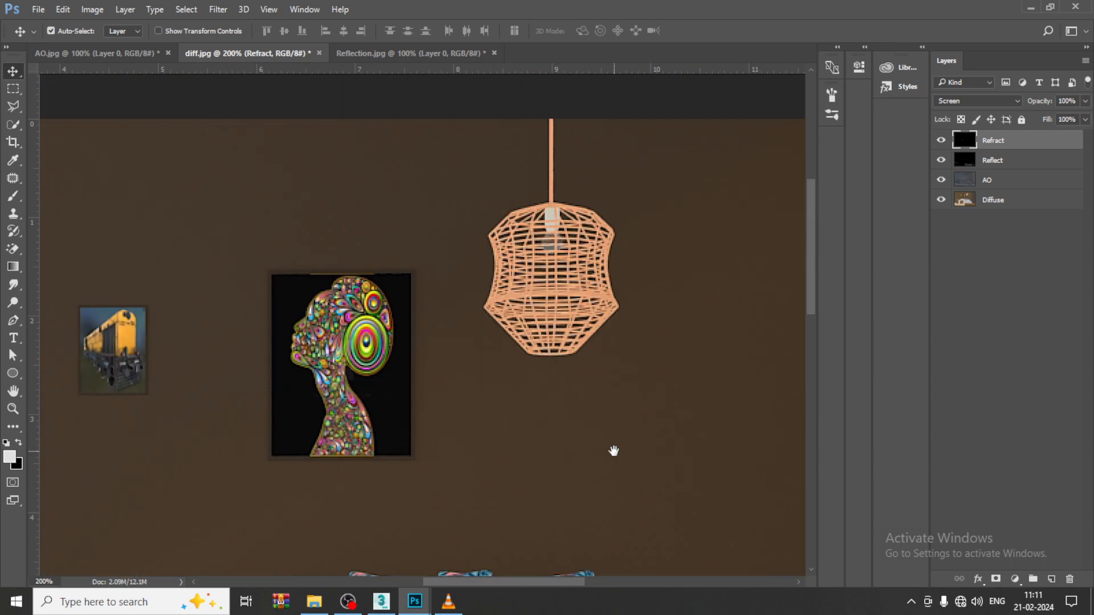
{"action": "left_click", "coordinate": [982, 101]}
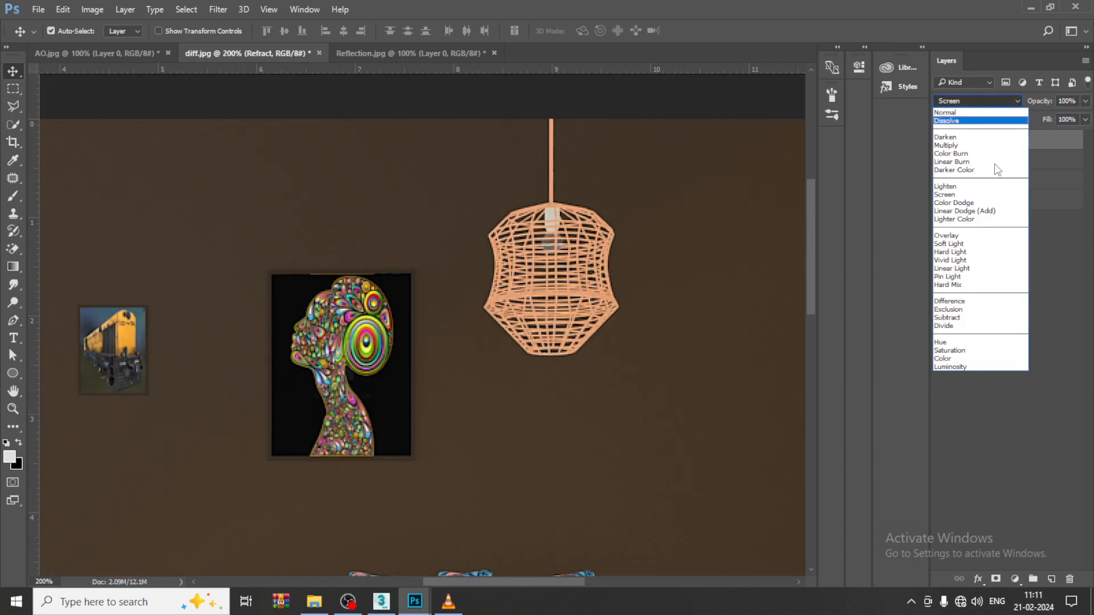
{"action": "left_click", "coordinate": [974, 220]}
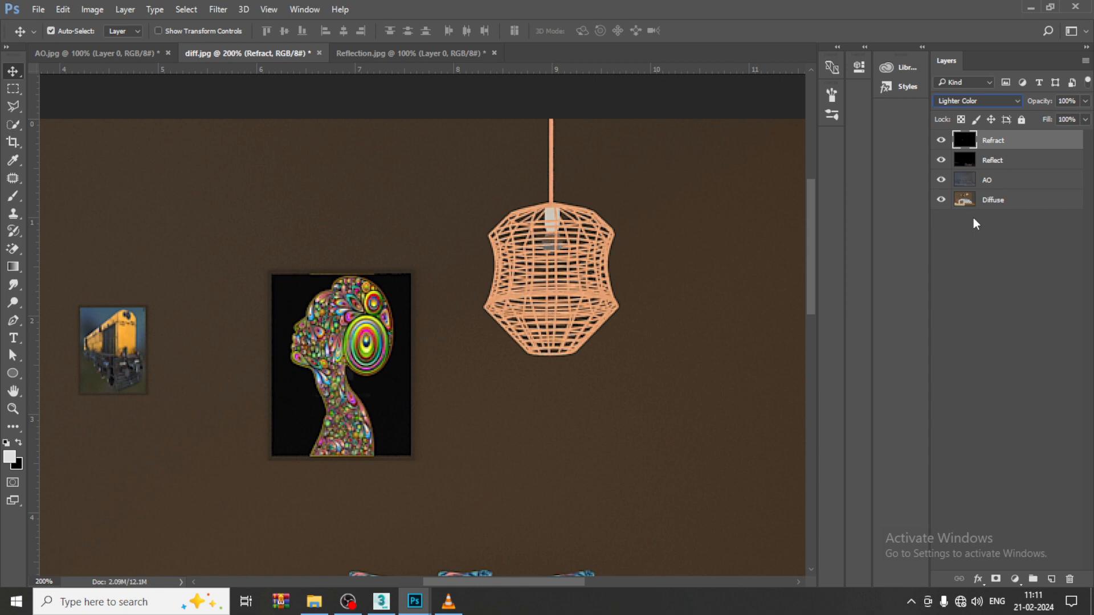
{"action": "key", "text": "ctrl+minus"}
{"action": "key", "text": "ctrl+minus"}
{"action": "key", "text": "ctrl+plus"}
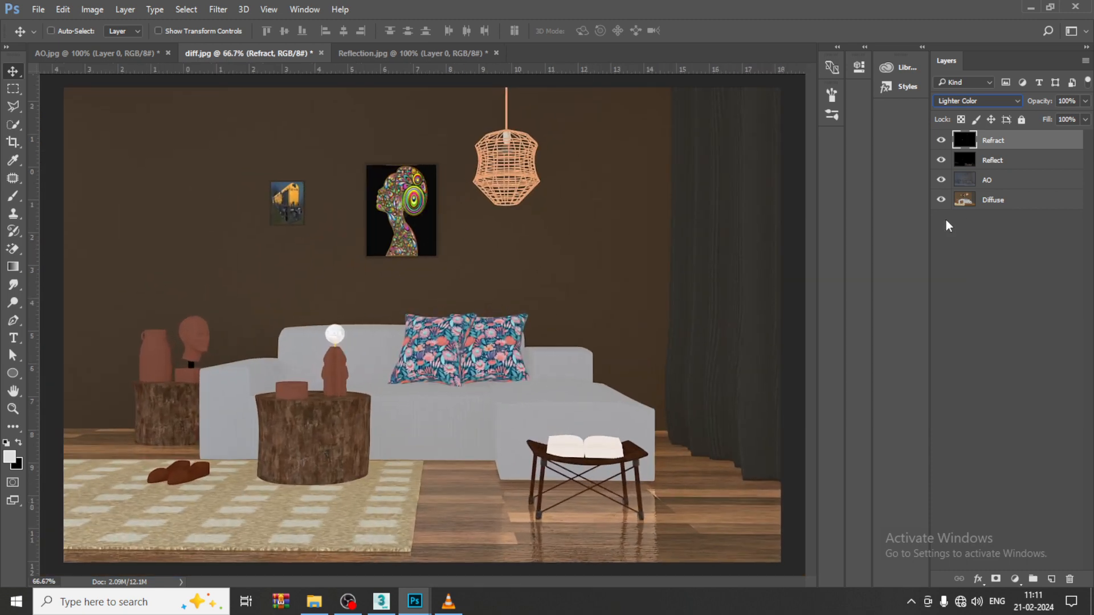
Open Lighting.jpg and unlock its background layer.
{"action": "left_click", "coordinate": [37, 9]}
{"action": "left_click", "coordinate": [57, 40]}
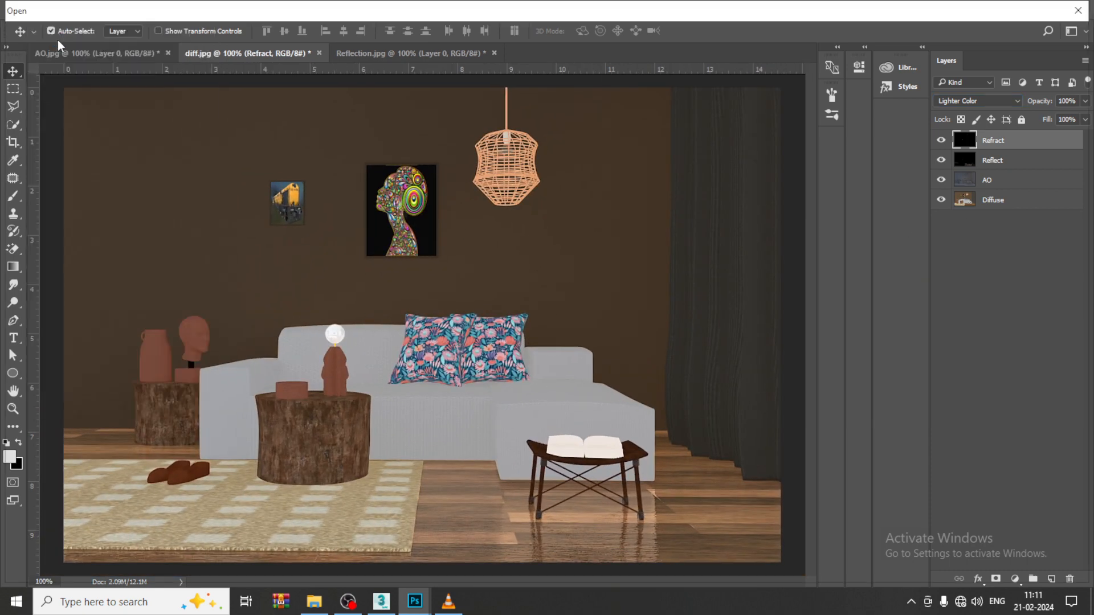
{"action": "key", "text": "Escape"}
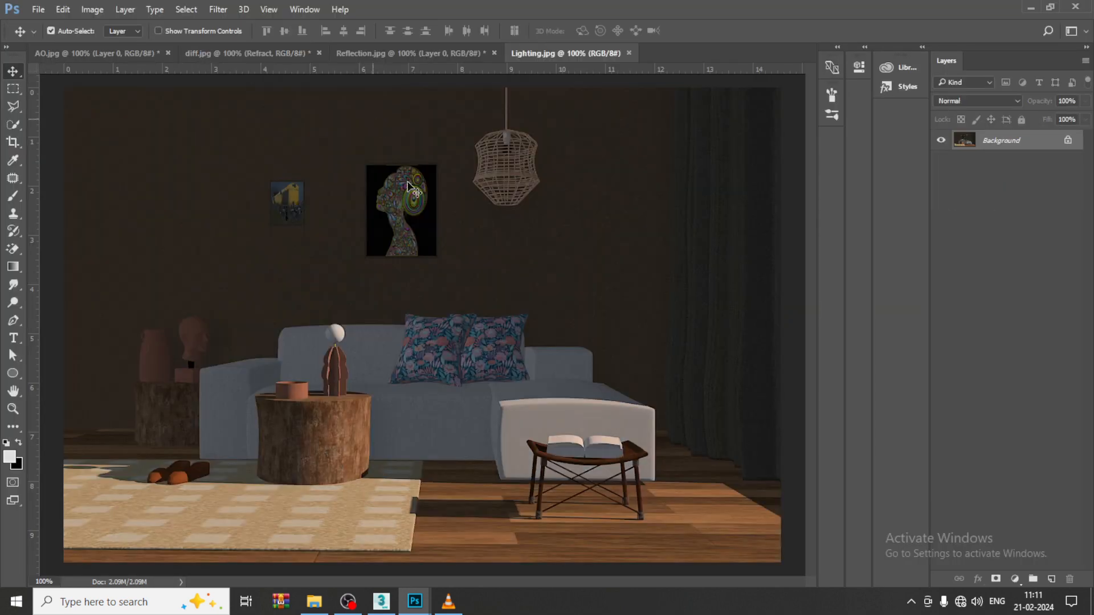
{"action": "left_click", "coordinate": [1068, 140]}
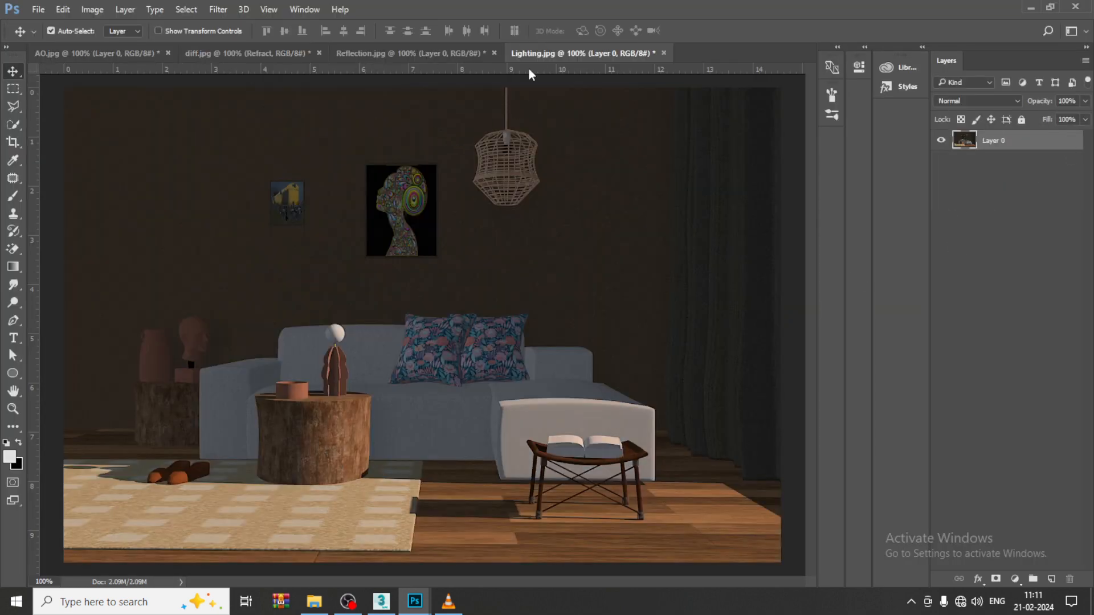
Move the lighting layer into the diff.jpg document above Refract, aligned with the canvas, and rename it lighting.
{"action": "left_click_drag", "start_coordinate": [544, 54], "coordinate": [672, 188]}
{"action": "left_click_drag", "start_coordinate": [881, 383], "coordinate": [397, 331]}
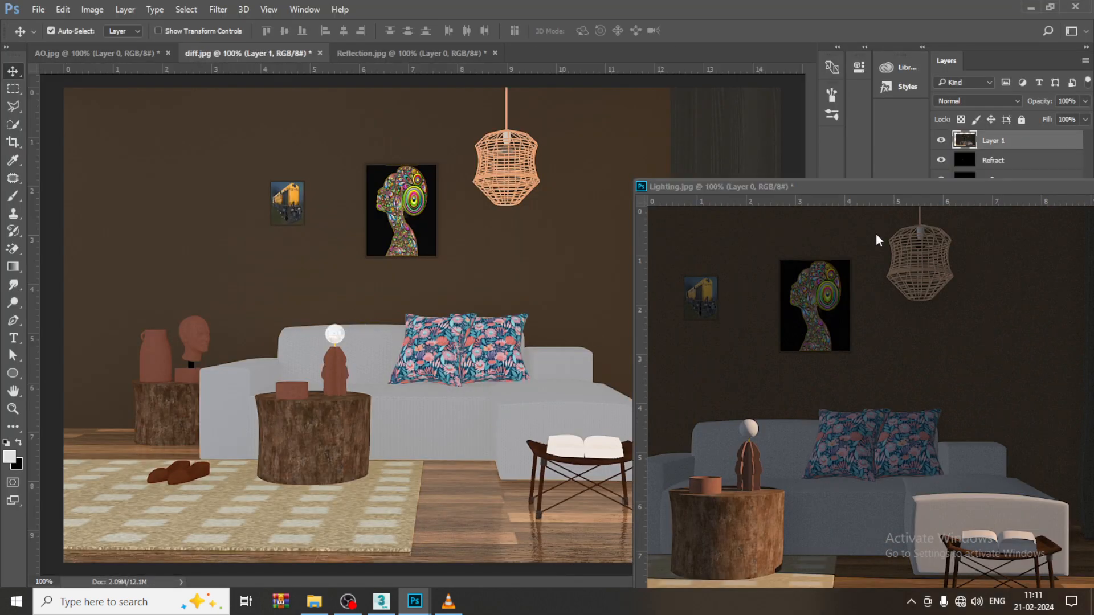
{"action": "left_click_drag", "start_coordinate": [958, 188], "coordinate": [369, 187]}
{"action": "left_click", "coordinate": [725, 186]}
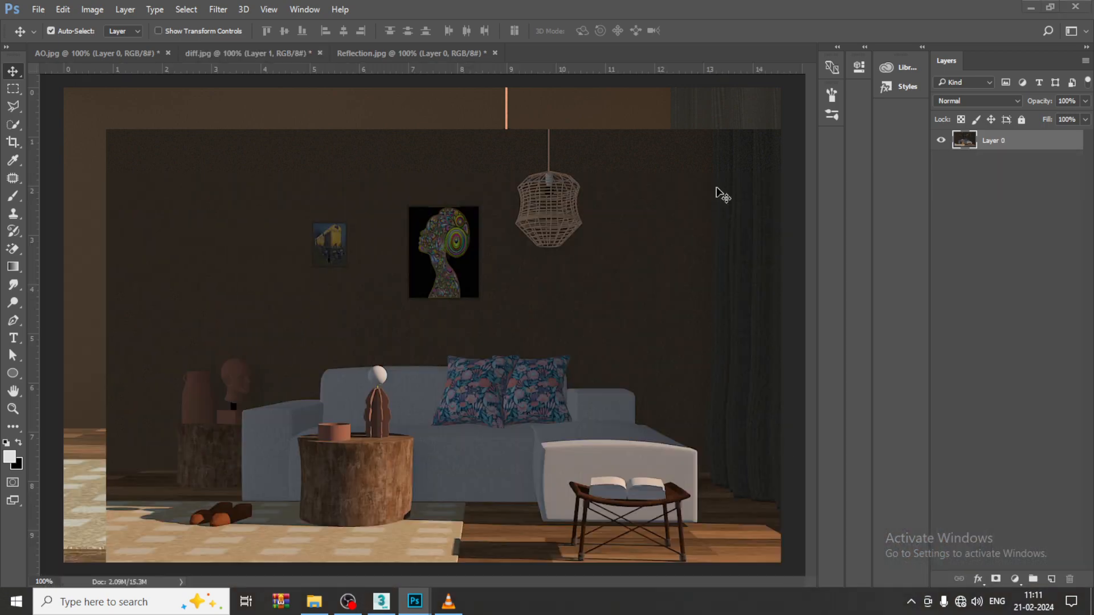
{"action": "left_click_drag", "start_coordinate": [611, 290], "coordinate": [543, 227]}
{"action": "double_click", "coordinate": [992, 141]}
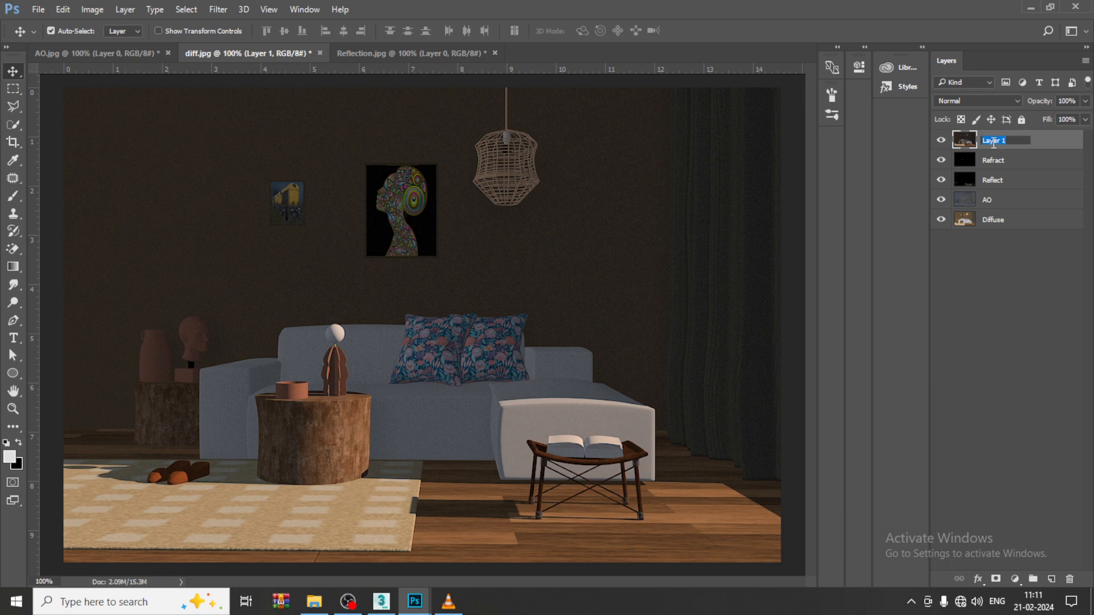
{"action": "type", "text": "lighting"}
{"action": "key", "text": "Return"}
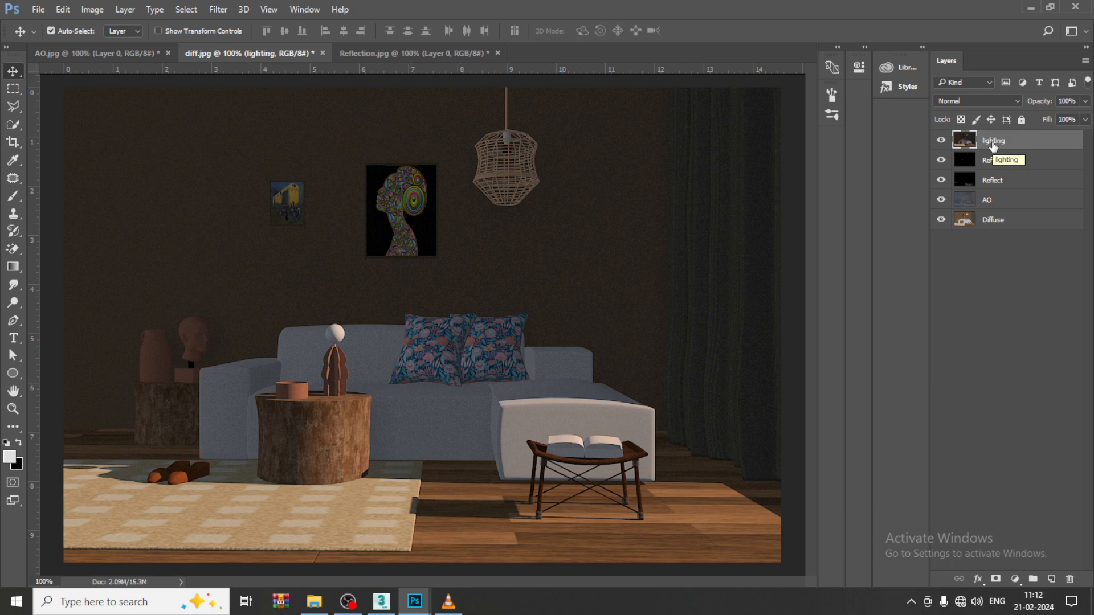
Try the blend modes from Dissolve through Luminosity on the lighting layer to compare their effect on the composite.
{"action": "left_click", "coordinate": [975, 101]}
{"action": "left_click", "coordinate": [979, 119]}
{"action": "key", "text": "Down"}
{"action": "key", "text": "Down"}
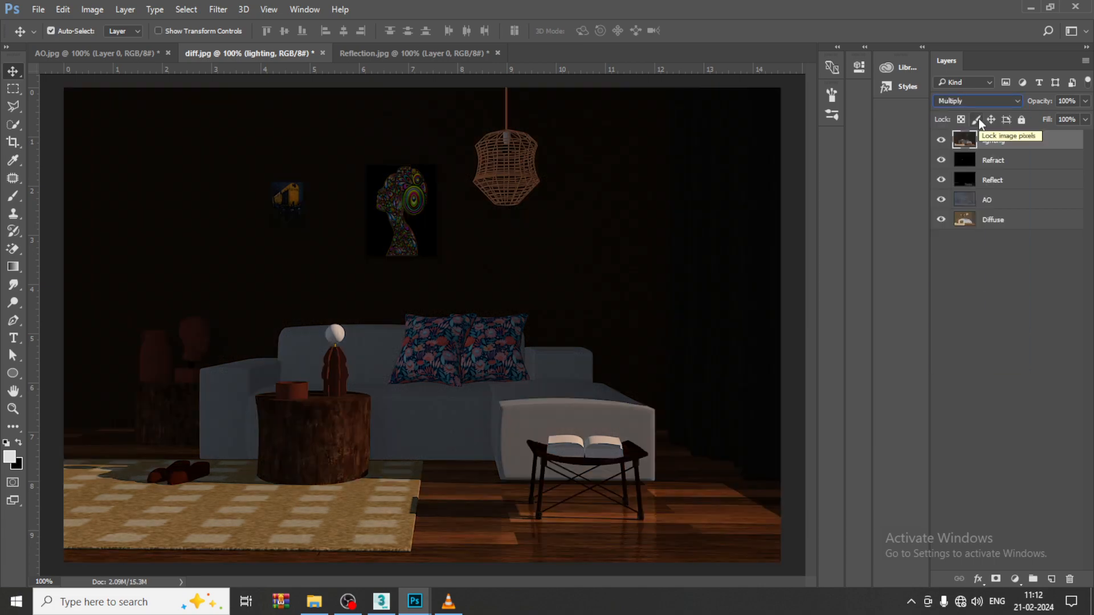
{"action": "key", "text": "Up"}
{"action": "key", "text": "Up"}
{"action": "key", "text": "Up"}
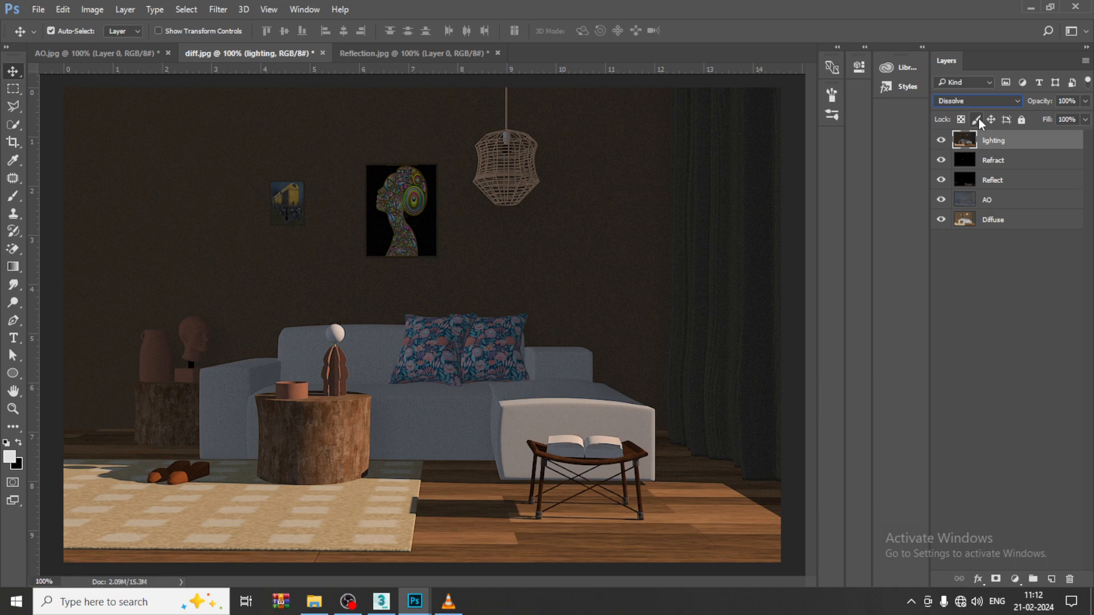
{"action": "key", "text": "Down"}
{"action": "key", "text": "Down"}
{"action": "key", "text": "Down"}
{"action": "key", "text": "Down"}
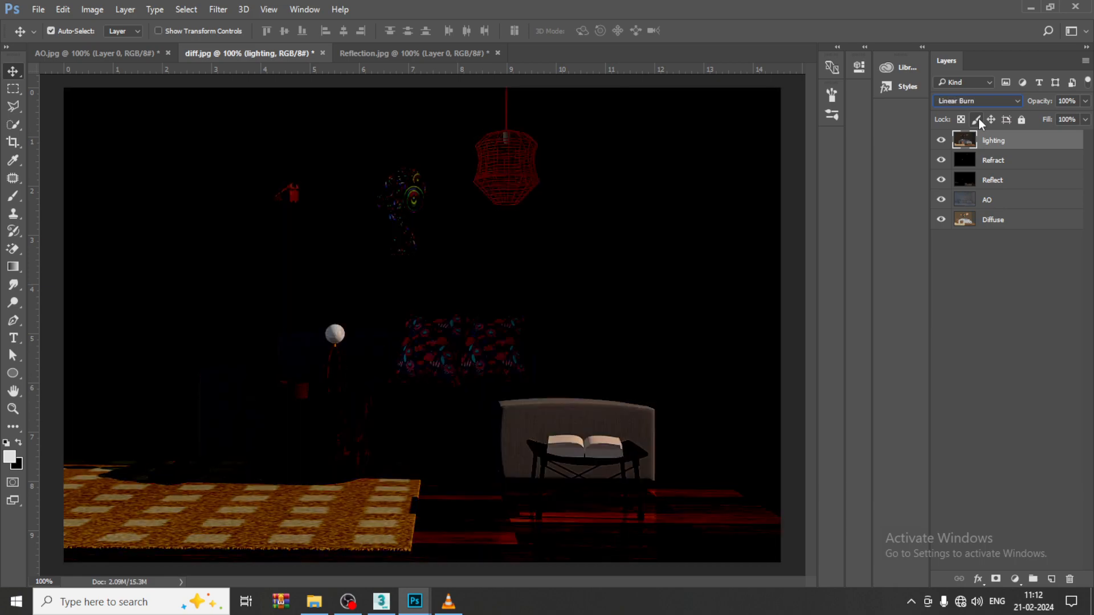
{"action": "key", "text": "Down"}
{"action": "key", "text": "Down"}
{"action": "key", "text": "Down"}
{"action": "key", "text": "Down"}
{"action": "key", "text": "Down"}
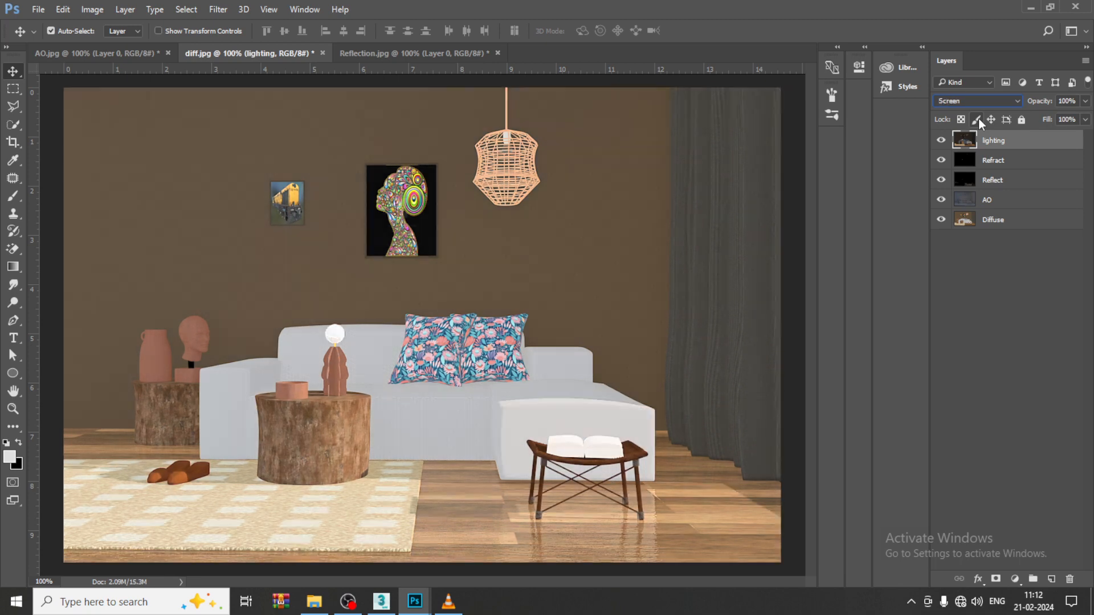
{"action": "key", "text": "Down"}
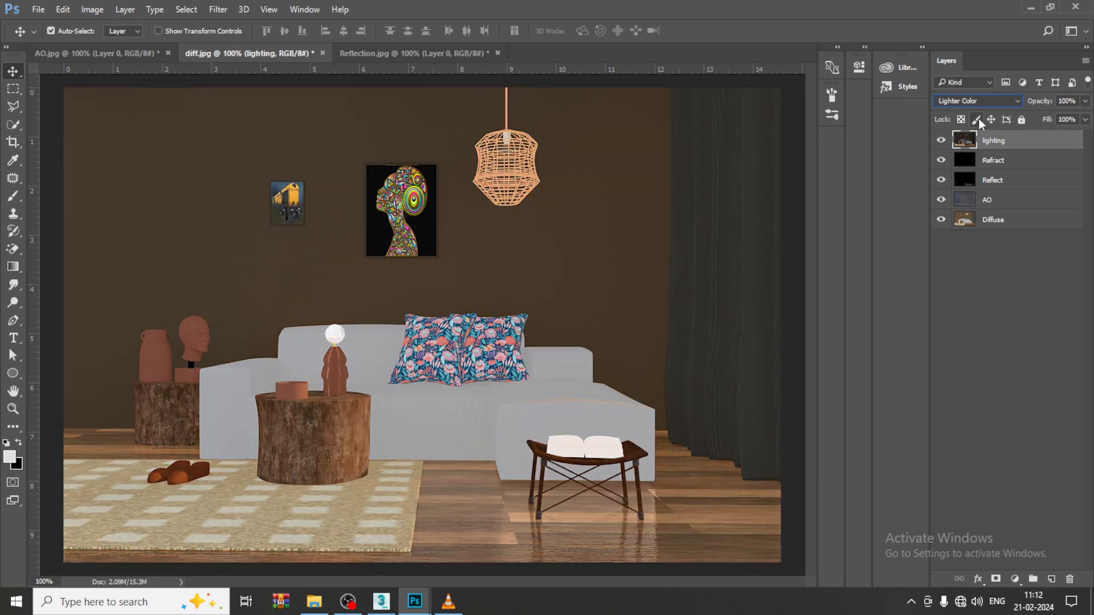
{"action": "key", "text": "Down"}
{"action": "key", "text": "Down"}
{"action": "key", "text": "Down"}
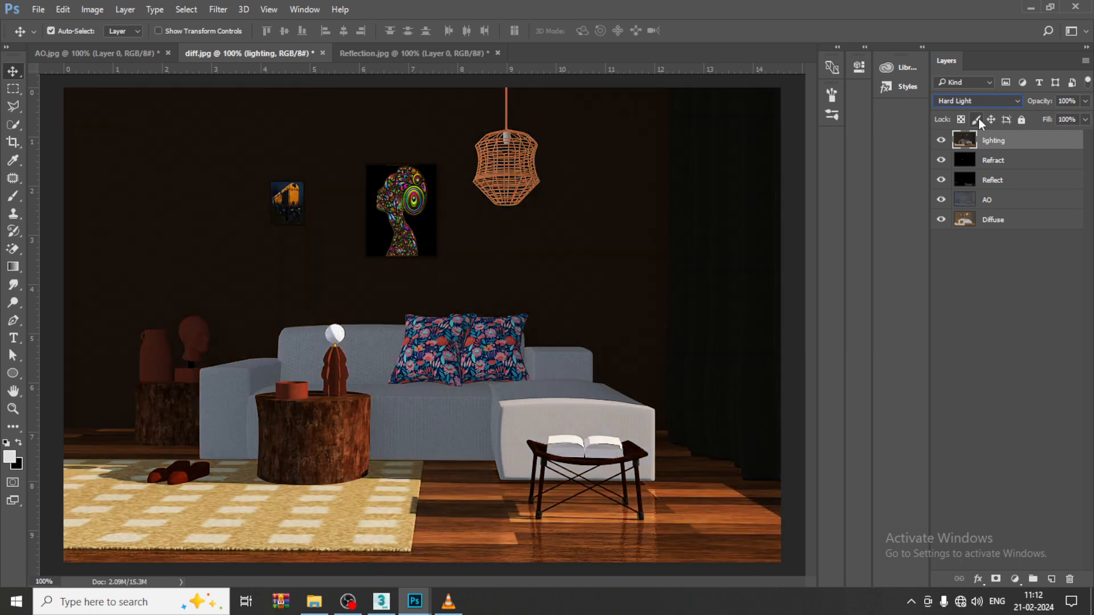
{"action": "key", "text": "Down"}
{"action": "key", "text": "Down"}
{"action": "key", "text": "Down"}
{"action": "key", "text": "Down"}
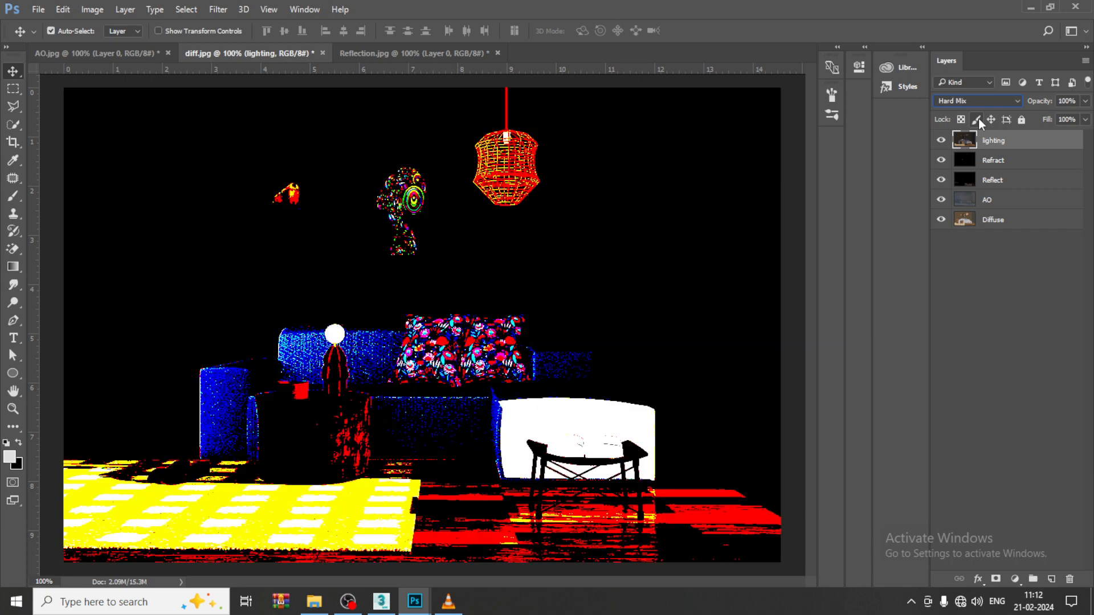
{"action": "key", "text": "Down"}
{"action": "key", "text": "Down"}
{"action": "key", "text": "Down"}
{"action": "key", "text": "Down"}
{"action": "key", "text": "Down"}
{"action": "key", "text": "Down"}
{"action": "key", "text": "Down"}
{"action": "key", "text": "Down"}
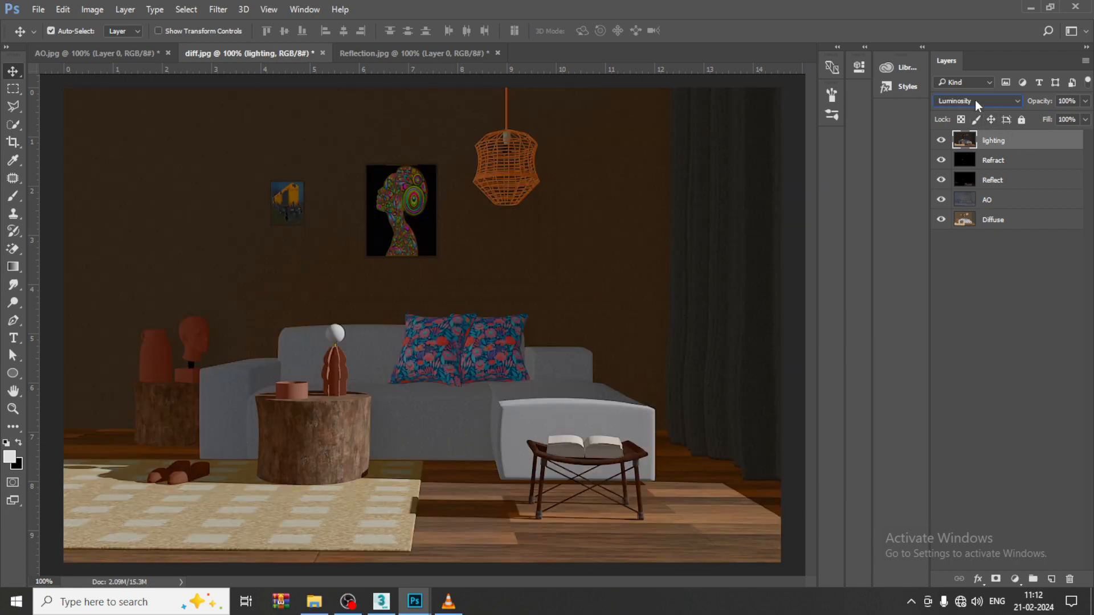
Try the lighting layer in Darken, toggling its visibility to compare the composite with and without it.
{"action": "left_click", "coordinate": [976, 100]}
{"action": "left_click", "coordinate": [981, 138]}
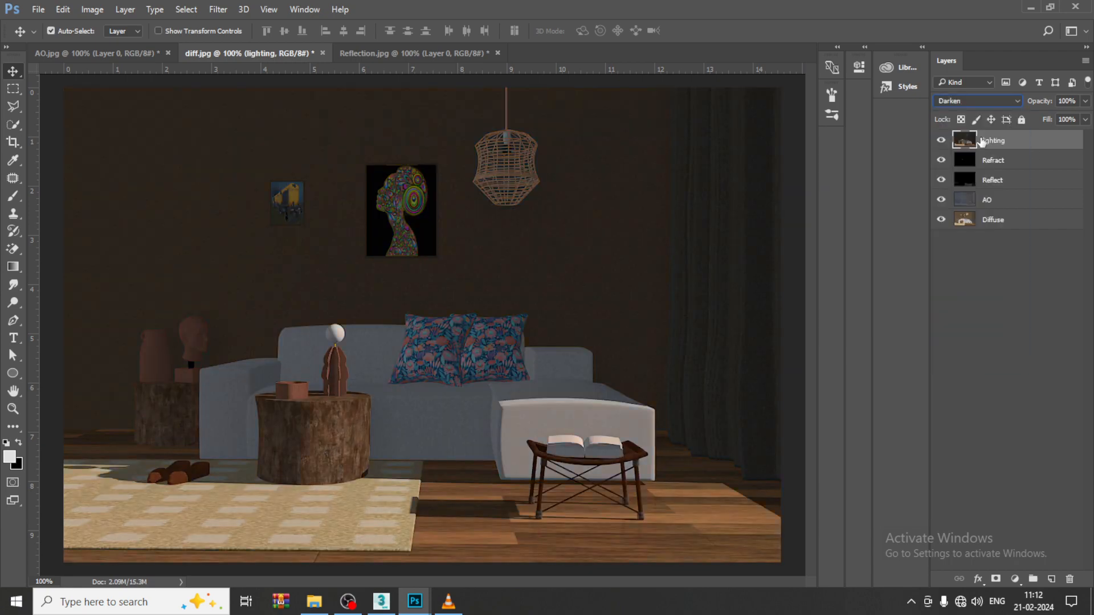
{"action": "left_click", "coordinate": [941, 143]}
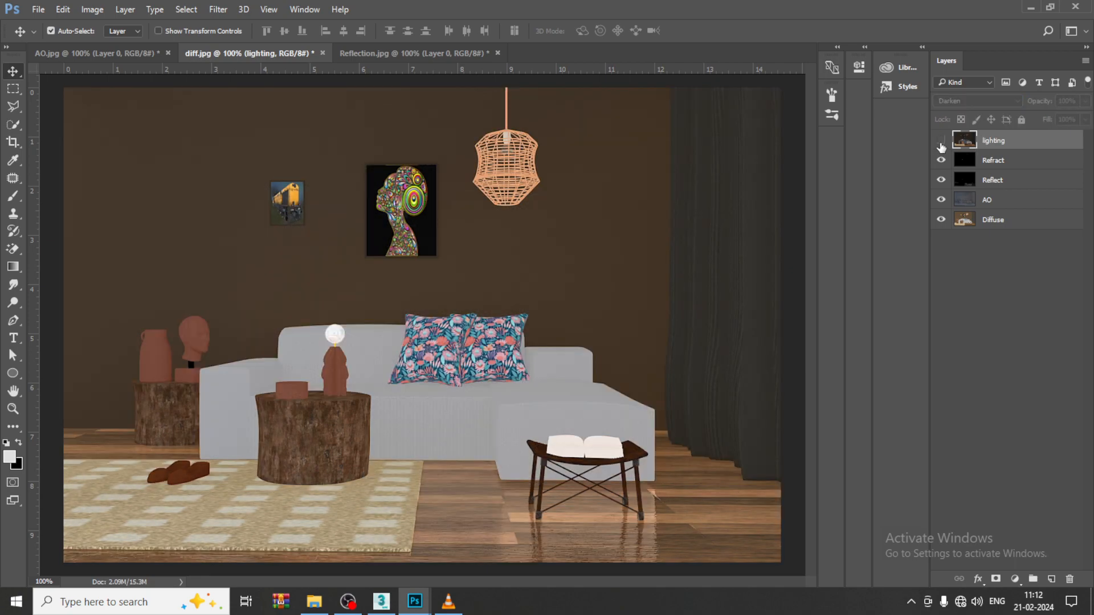
{"action": "left_click", "coordinate": [941, 143]}
{"action": "left_click", "coordinate": [941, 142]}
{"action": "left_click", "coordinate": [941, 142]}
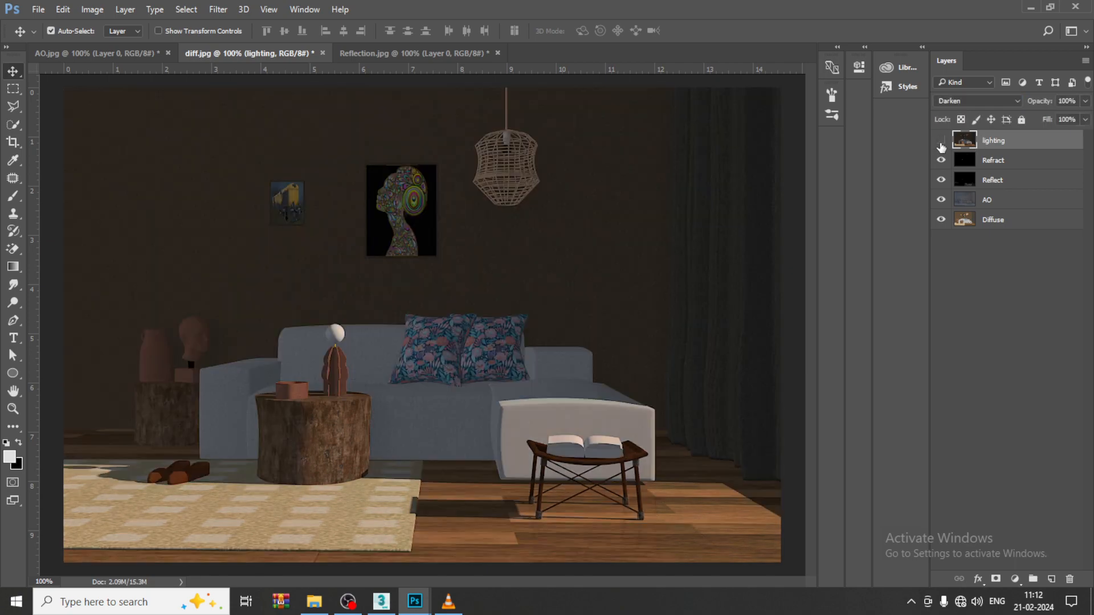
{"action": "left_click", "coordinate": [941, 142]}
{"action": "left_click", "coordinate": [941, 142]}
{"action": "left_click", "coordinate": [941, 142]}
{"action": "left_click", "coordinate": [941, 142]}
Try the blend modes from Lighten through Pin Light on the lighting layer to compare their effect.
{"action": "left_click", "coordinate": [976, 101]}
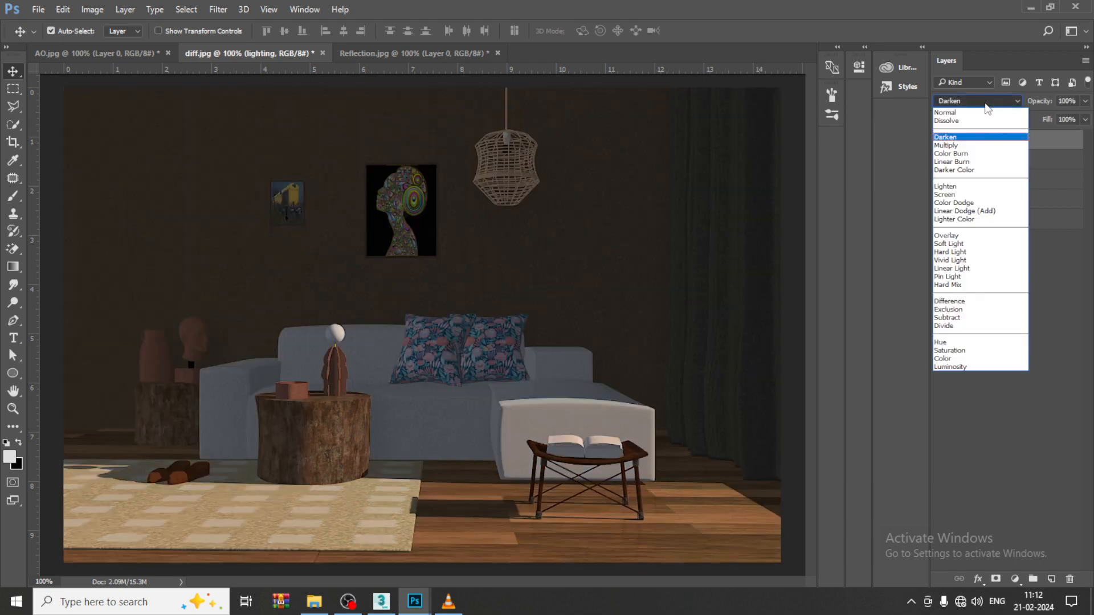
{"action": "left_click", "coordinate": [974, 187]}
{"action": "key", "text": "Down"}
{"action": "key", "text": "Down"}
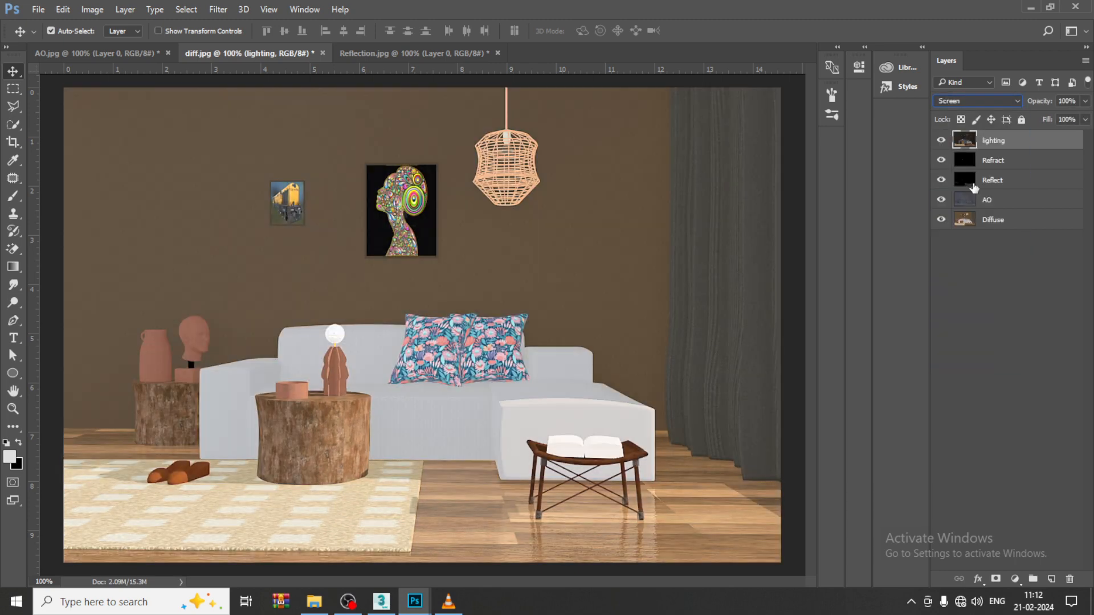
{"action": "key", "text": "Down"}
{"action": "key", "text": "Down"}
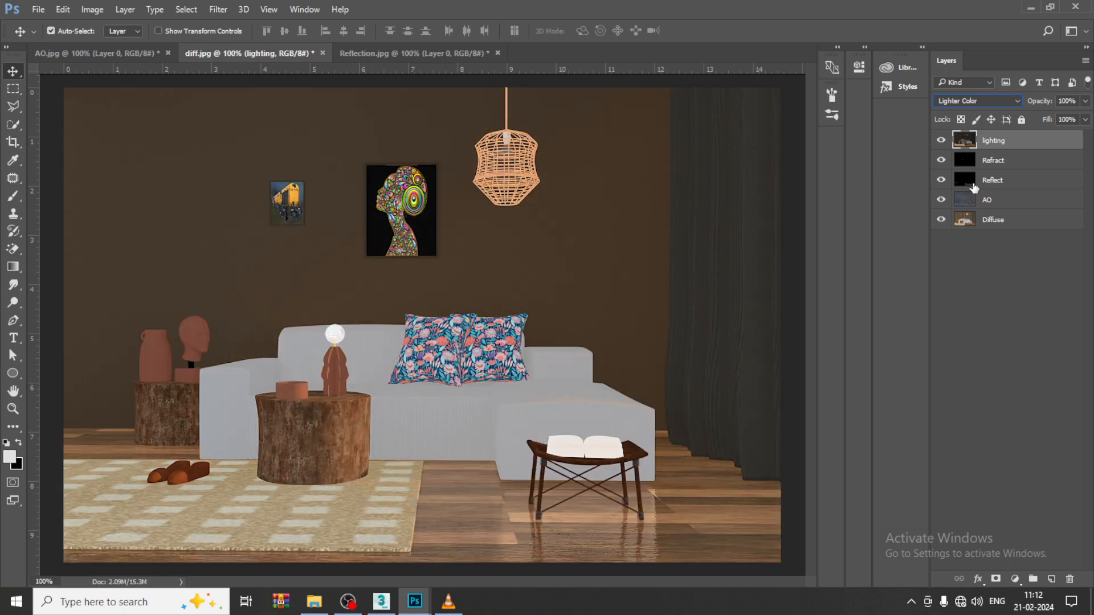
{"action": "key", "text": "Down"}
{"action": "key", "text": "Down"}
{"action": "key", "text": "Down"}
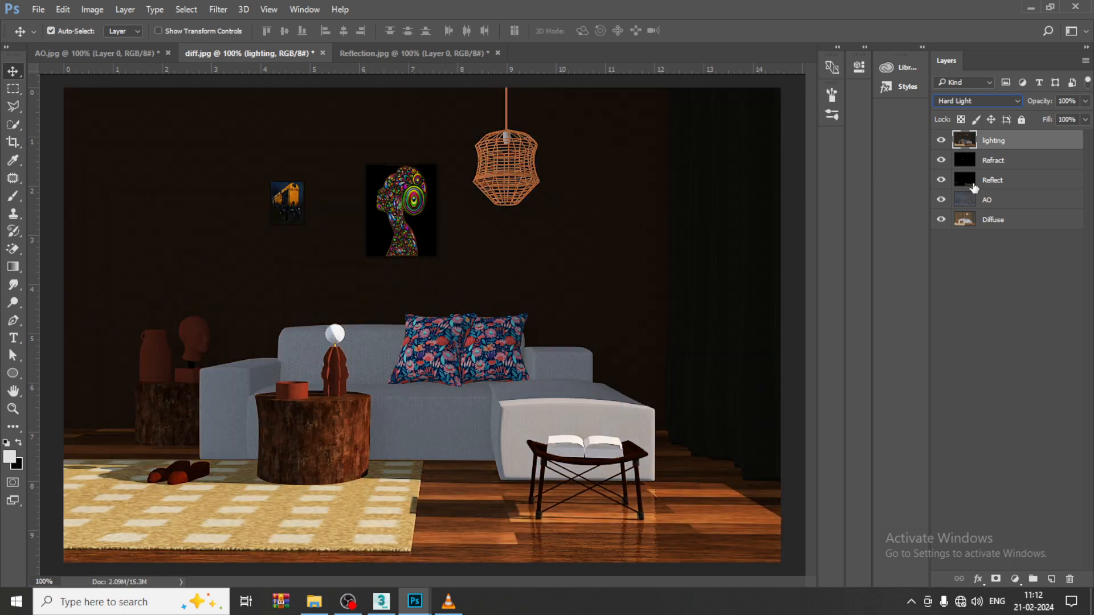
{"action": "key", "text": "Down"}
{"action": "key", "text": "Down"}
{"action": "key", "text": "Down"}
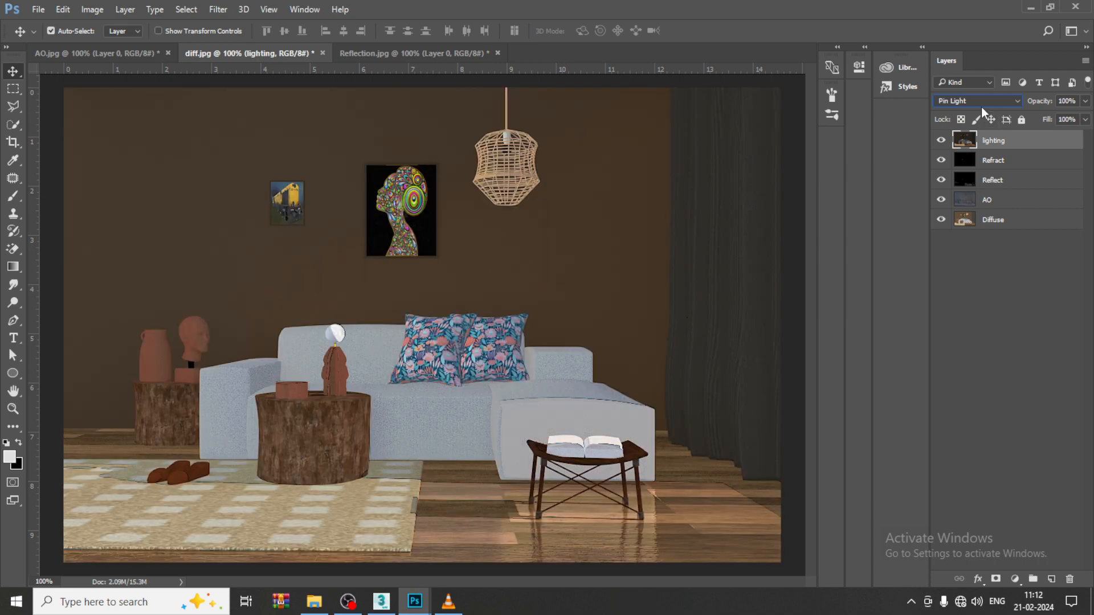
Try the lighting layer in Dissolve, toggling its visibility repeatedly to compare it with the layers beneath.
{"action": "left_click", "coordinate": [981, 102]}
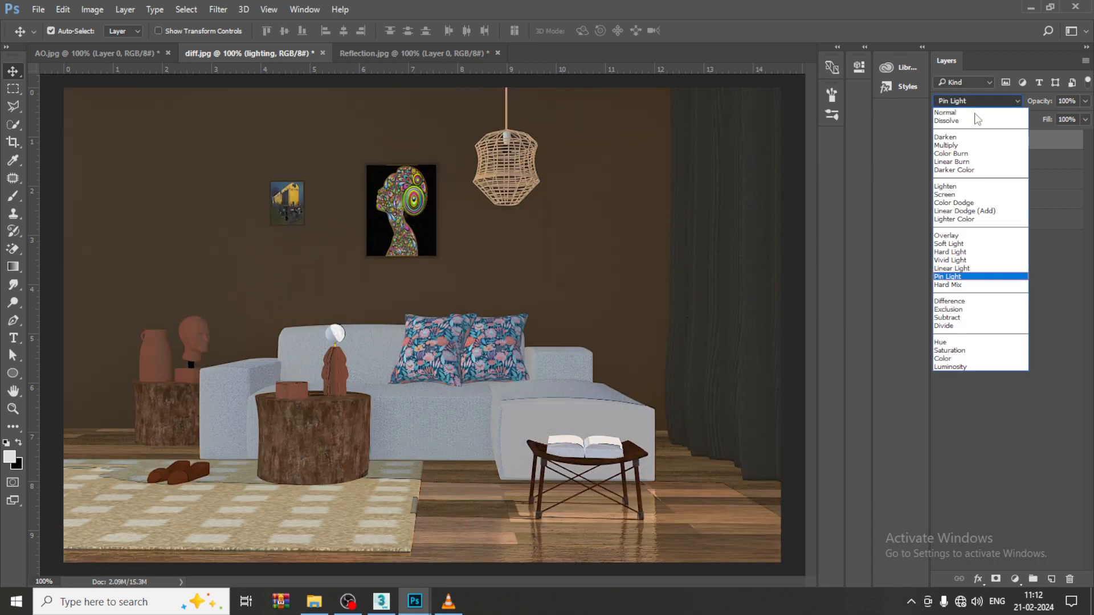
{"action": "left_click", "coordinate": [967, 122]}
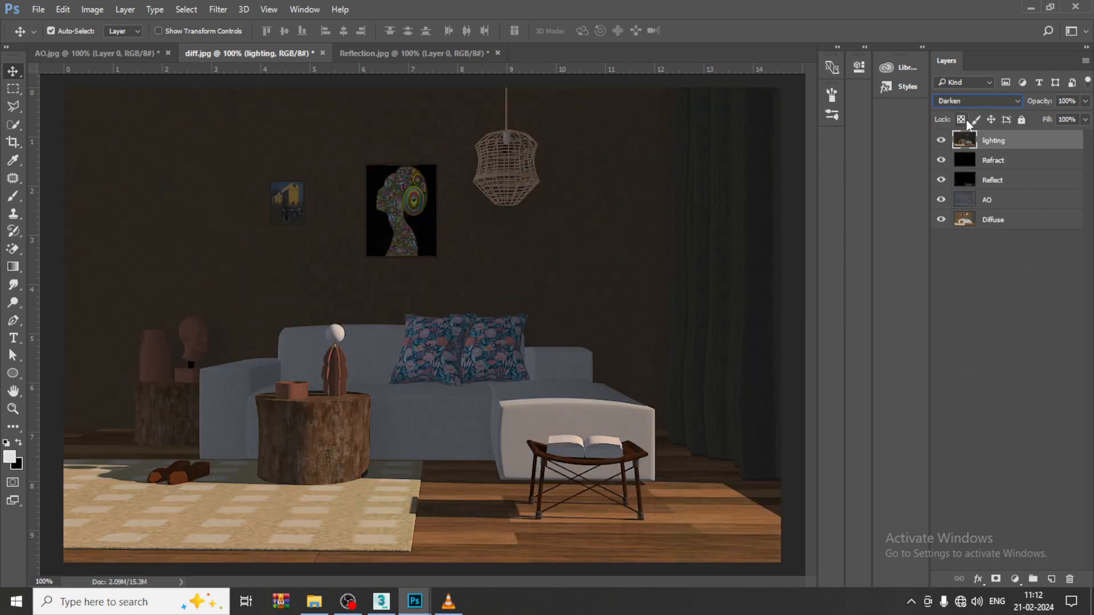
{"action": "key", "text": "Up"}
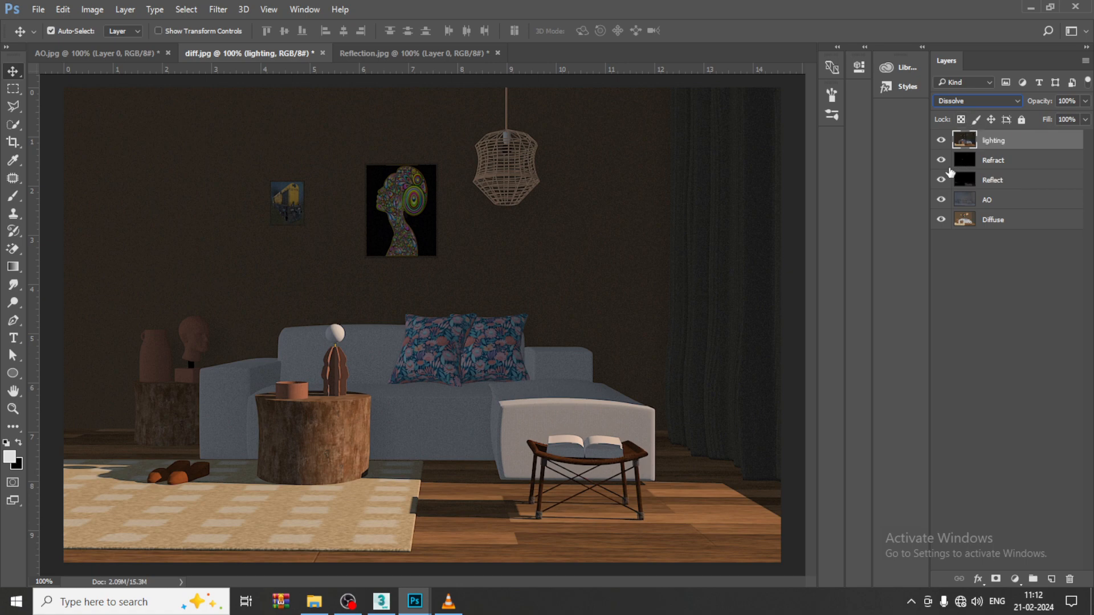
{"action": "left_click", "coordinate": [941, 140]}
{"action": "left_click", "coordinate": [941, 140]}
{"action": "left_click", "coordinate": [941, 140]}
{"action": "left_click", "coordinate": [941, 140]}
{"action": "left_click", "coordinate": [942, 140]}
{"action": "left_click", "coordinate": [941, 140]}
{"action": "left_click", "coordinate": [941, 141]}
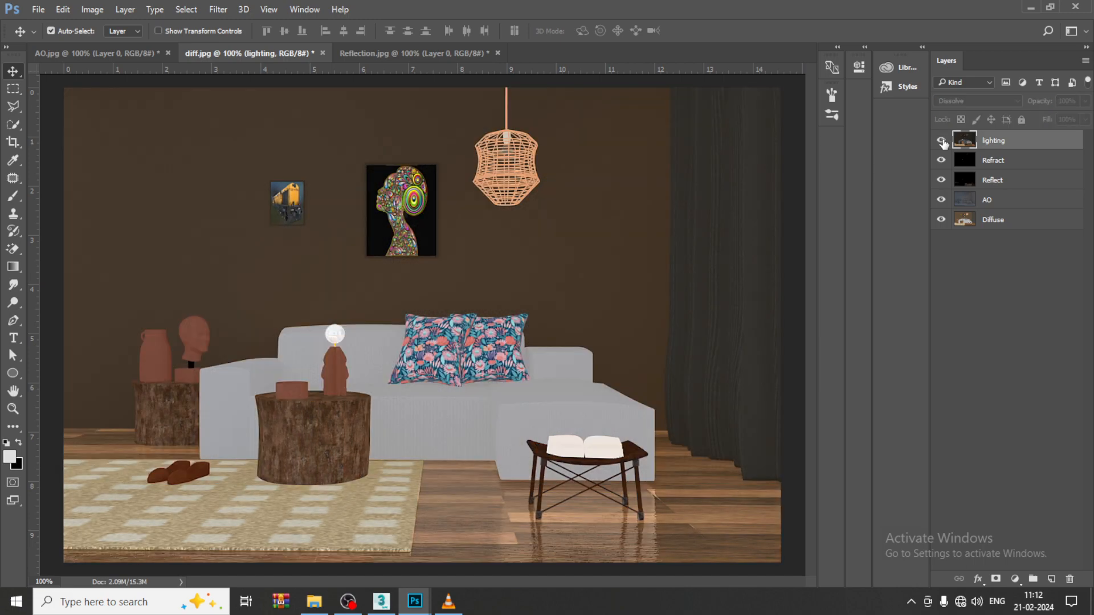
{"action": "left_click", "coordinate": [942, 141]}
{"action": "left_click", "coordinate": [942, 141]}
{"action": "left_click", "coordinate": [942, 141]}
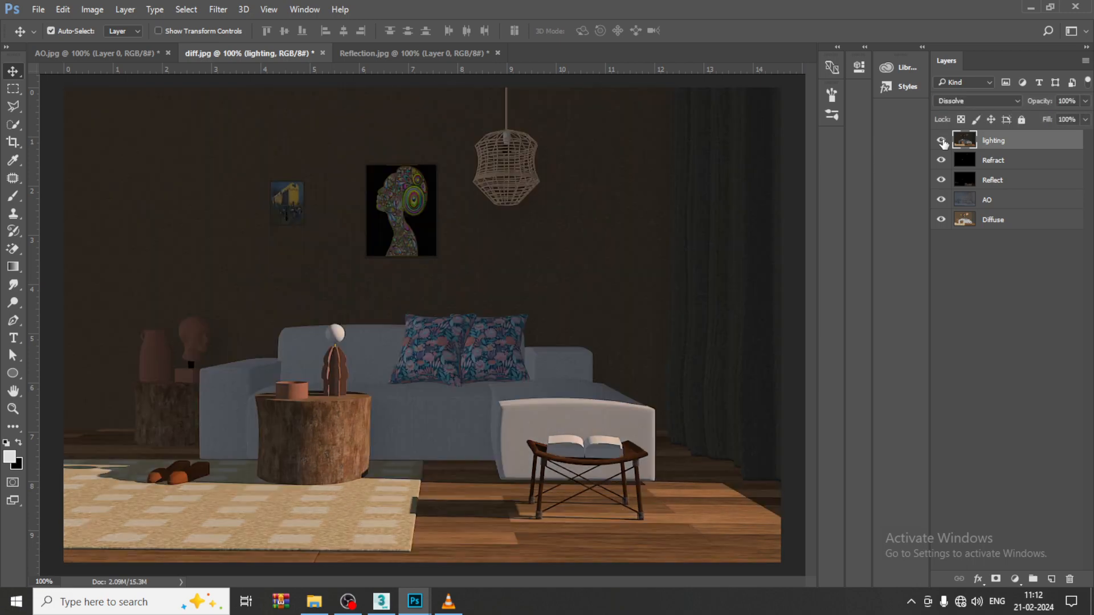
{"action": "left_click", "coordinate": [943, 141]}
{"action": "left_click", "coordinate": [942, 142]}
{"action": "left_click", "coordinate": [942, 141]}
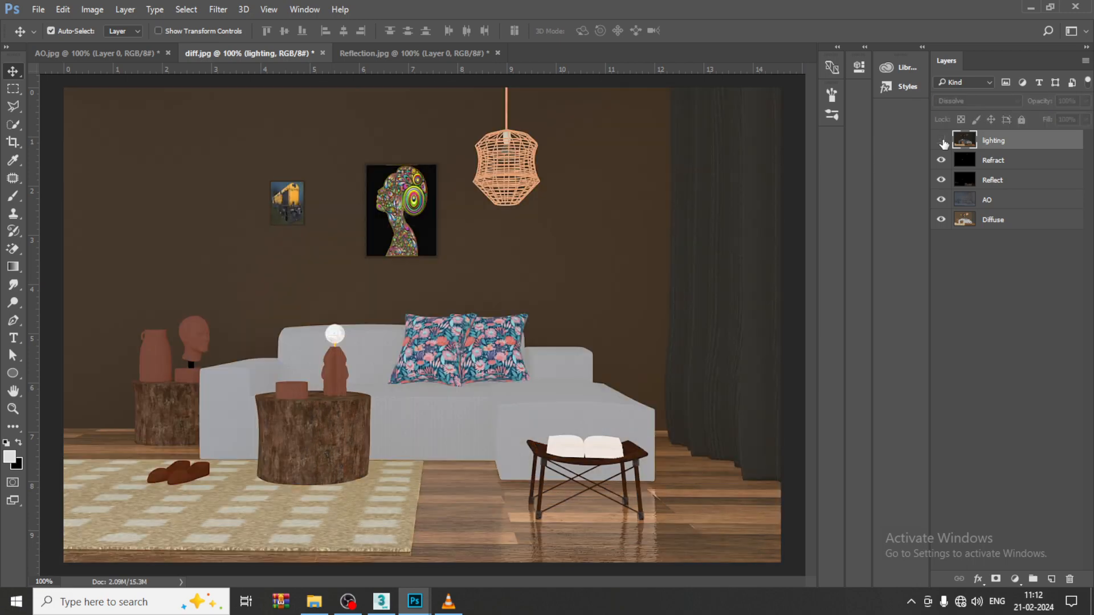
{"action": "left_click", "coordinate": [942, 141]}
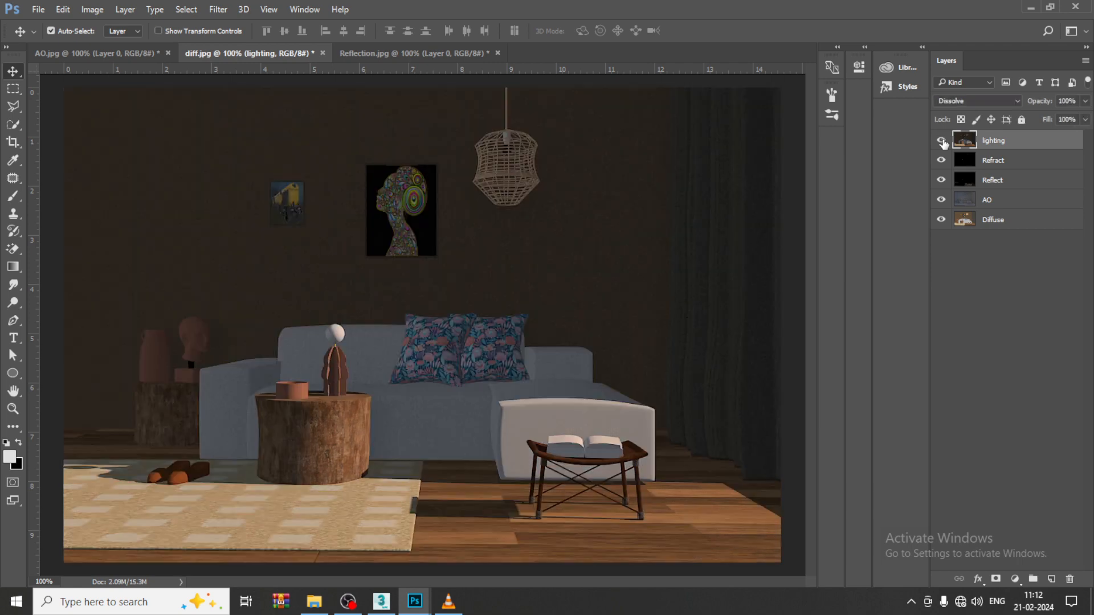
Try Overlay on the lighting layer, then set its blend mode to Screen and keep its opacity at 100%.
{"action": "left_click", "coordinate": [977, 102]}
{"action": "left_click", "coordinate": [983, 229]}
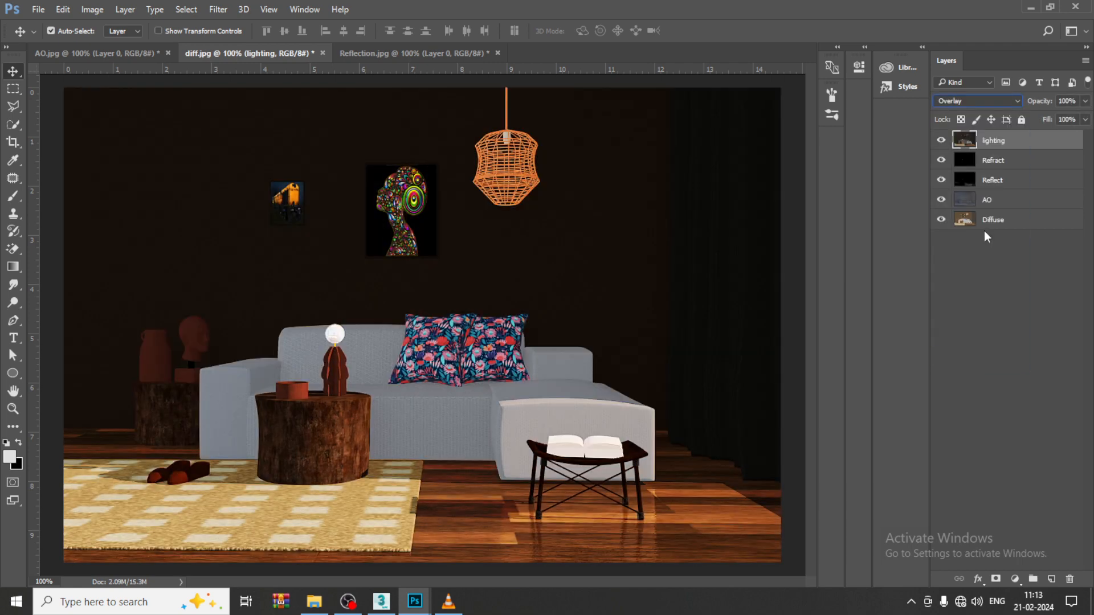
{"action": "left_click", "coordinate": [983, 103]}
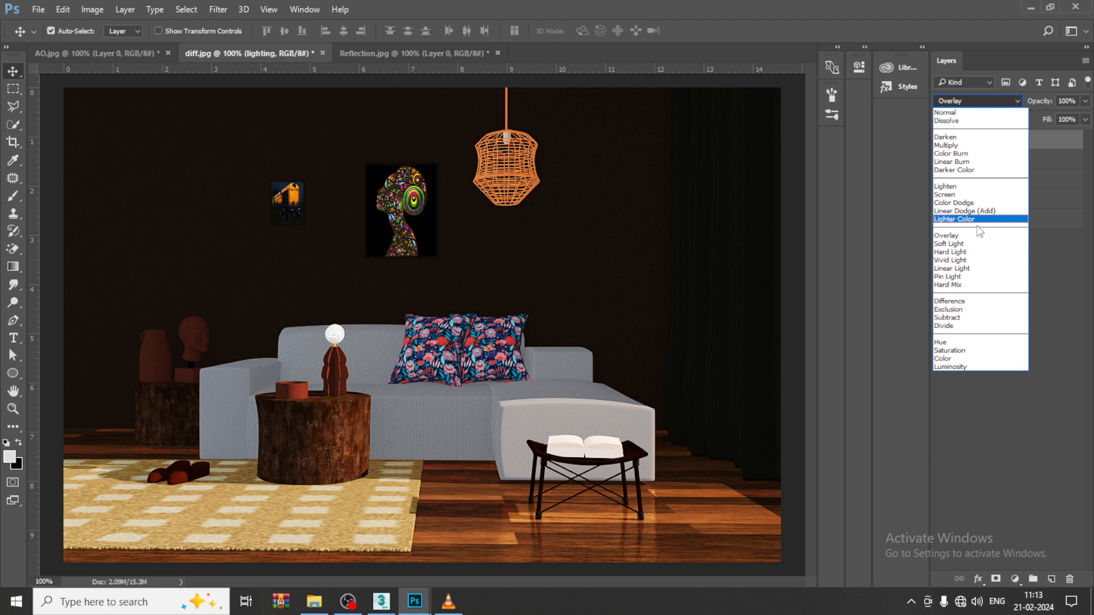
{"action": "left_click", "coordinate": [969, 194]}
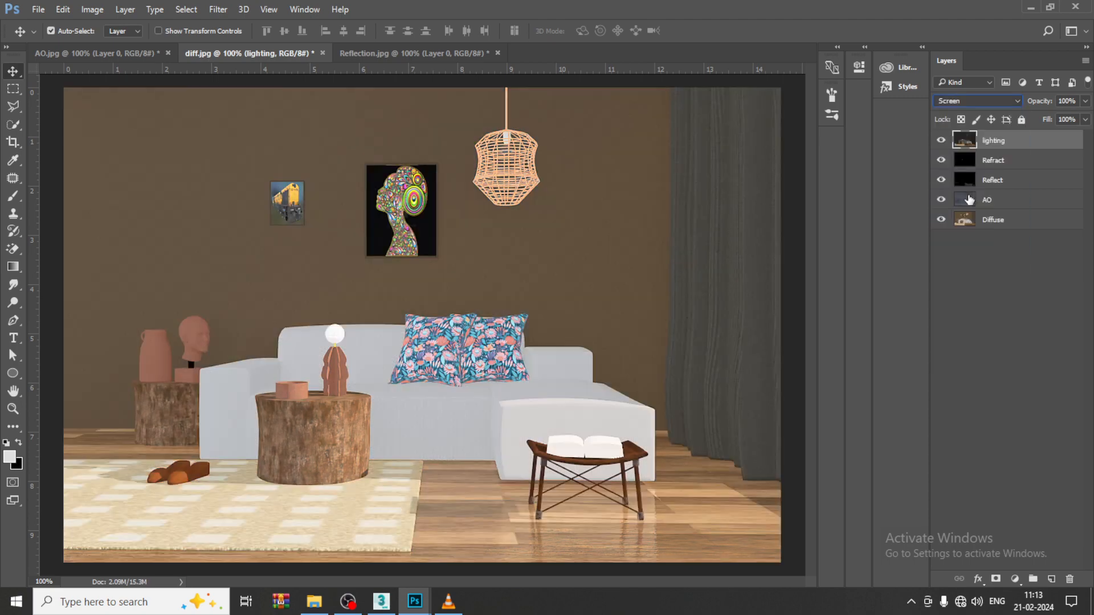
{"action": "left_click", "coordinate": [1086, 101]}
{"action": "mouse_move", "coordinate": [1083, 116]}
{"action": "left_mouse_down"}
{"action": "mouse_move", "coordinate": [1011, 115]}
{"action": "mouse_move", "coordinate": [1084, 118]}
{"action": "left_mouse_up"}
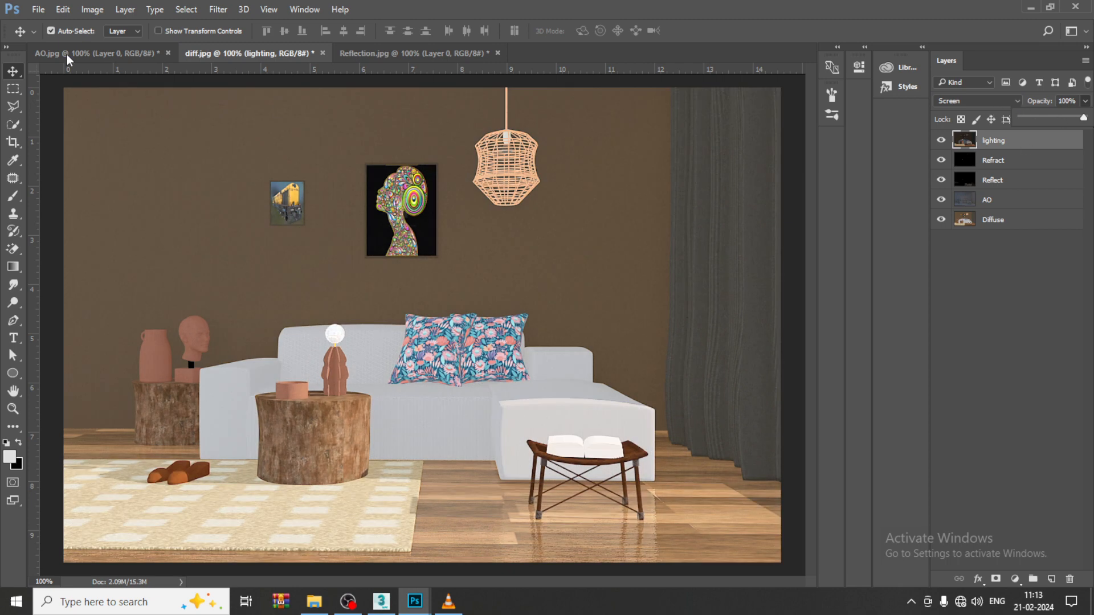
Open GI.jpg from the passes folder and unlock its background layer.
{"action": "left_click", "coordinate": [38, 9]}
{"action": "left_click", "coordinate": [54, 33]}
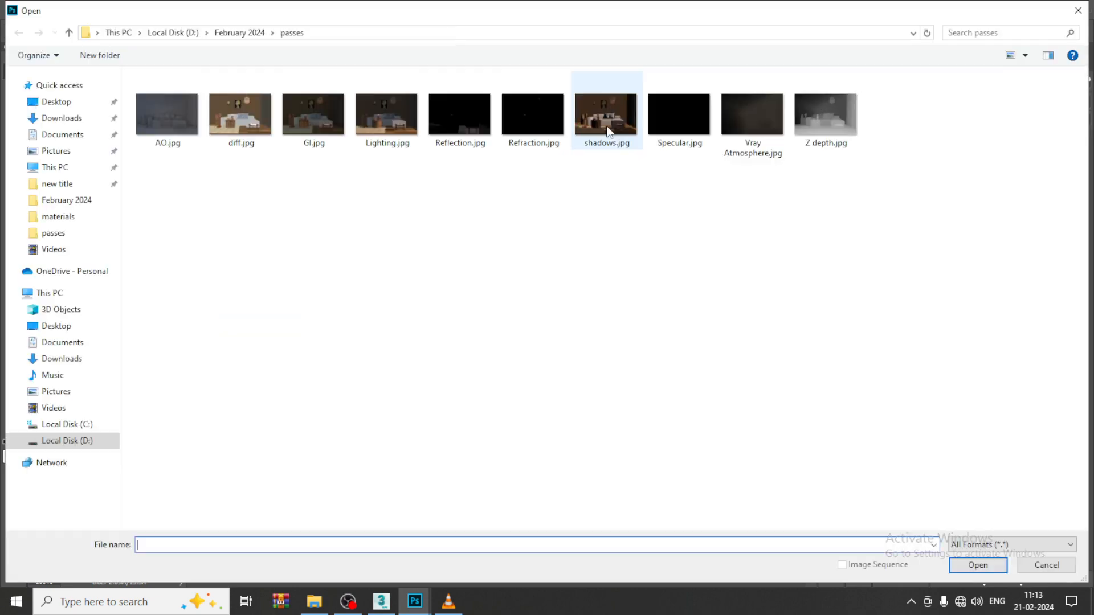
{"action": "double_click", "coordinate": [319, 116]}
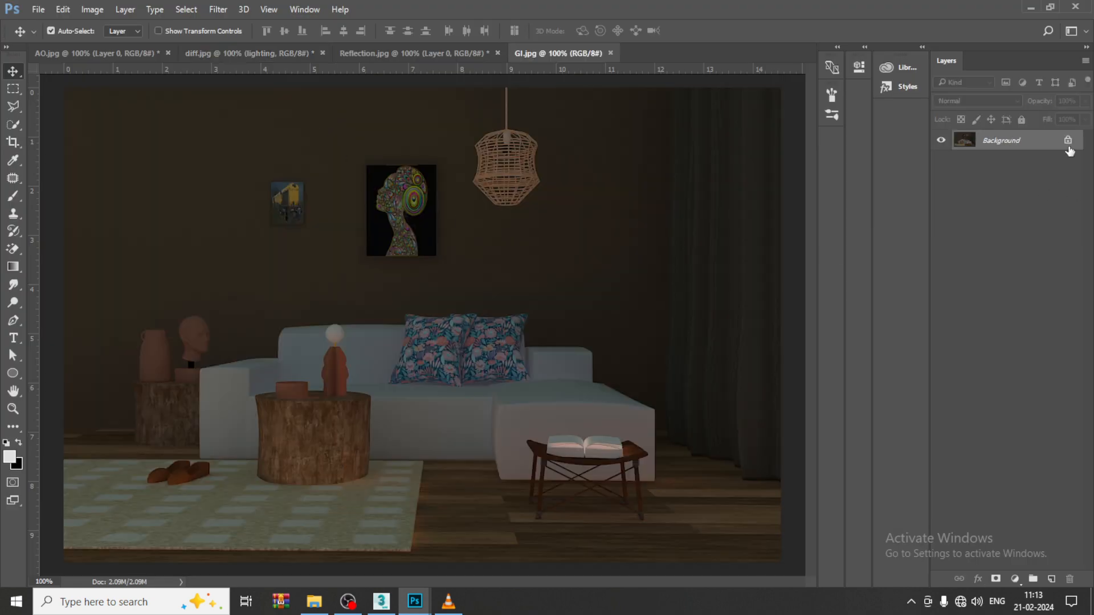
{"action": "left_click", "coordinate": [1069, 141]}
Move the GI.jpg layer into the diff.jpg document above lighting, aligned with the canvas, and rename it GI.
{"action": "left_click_drag", "start_coordinate": [542, 54], "coordinate": [707, 134]}
{"action": "left_click_drag", "start_coordinate": [772, 313], "coordinate": [486, 295]}
{"action": "left_click_drag", "start_coordinate": [910, 135], "coordinate": [421, 201]}
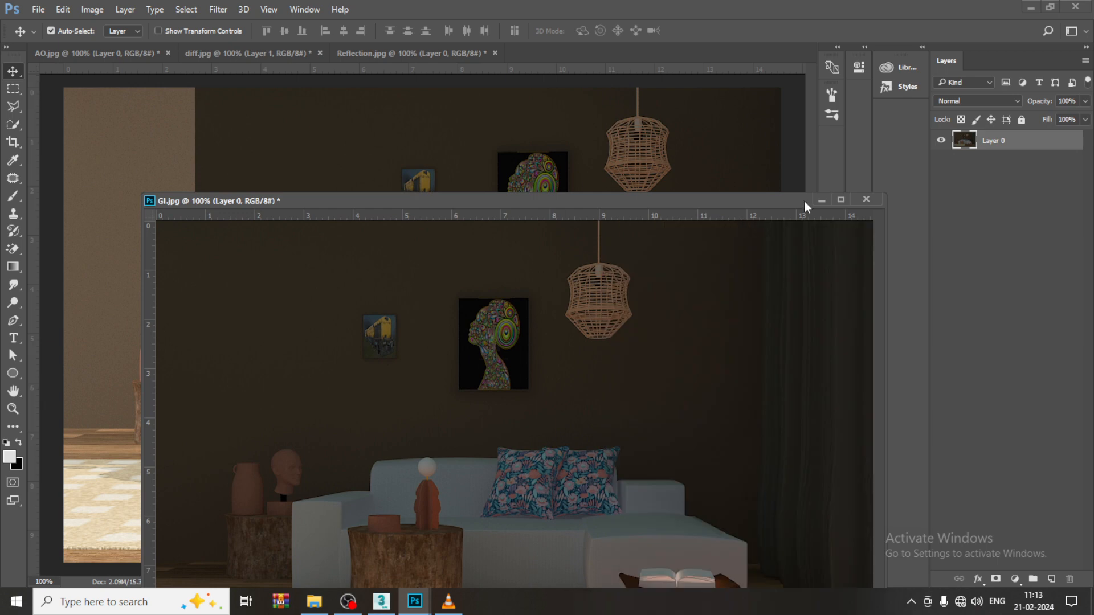
{"action": "left_click", "coordinate": [822, 200]}
{"action": "left_click_drag", "start_coordinate": [560, 297], "coordinate": [429, 310]}
{"action": "double_click", "coordinate": [1000, 143]}
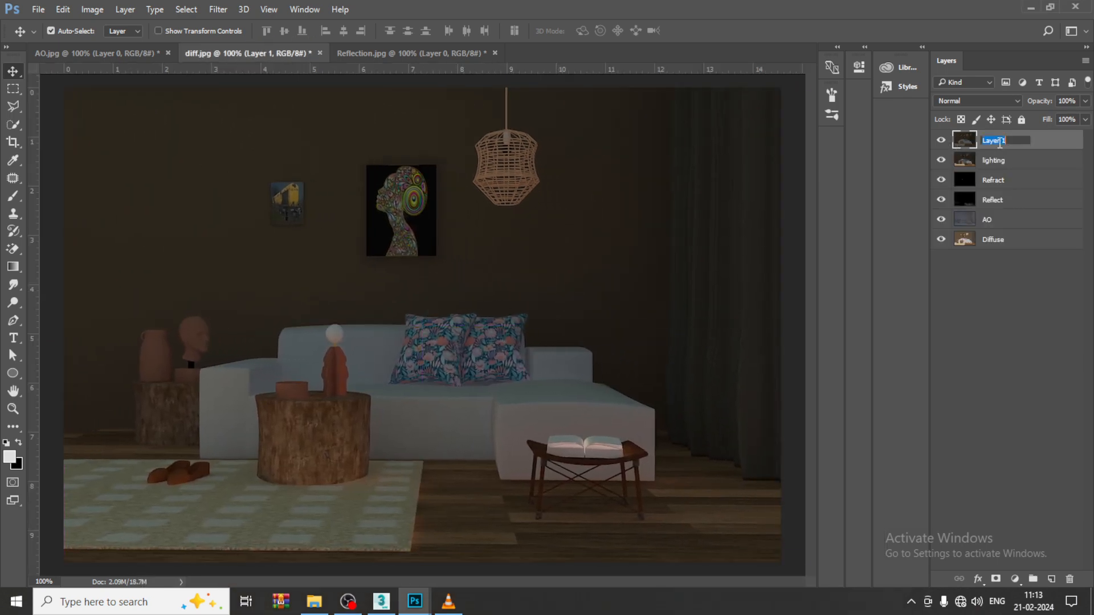
{"action": "type", "text": "GI"}
{"action": "key", "text": "Return"}
Try the blend modes from Dissolve through Overlay on the GI layer to compare their effect on the composite.
{"action": "left_click", "coordinate": [975, 101]}
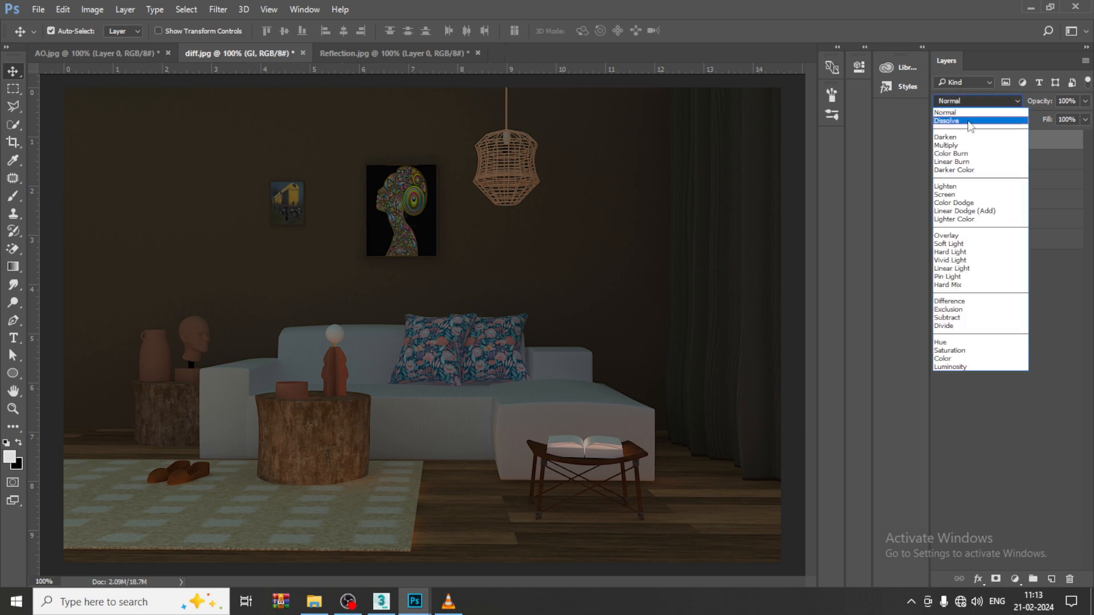
{"action": "left_click", "coordinate": [971, 121]}
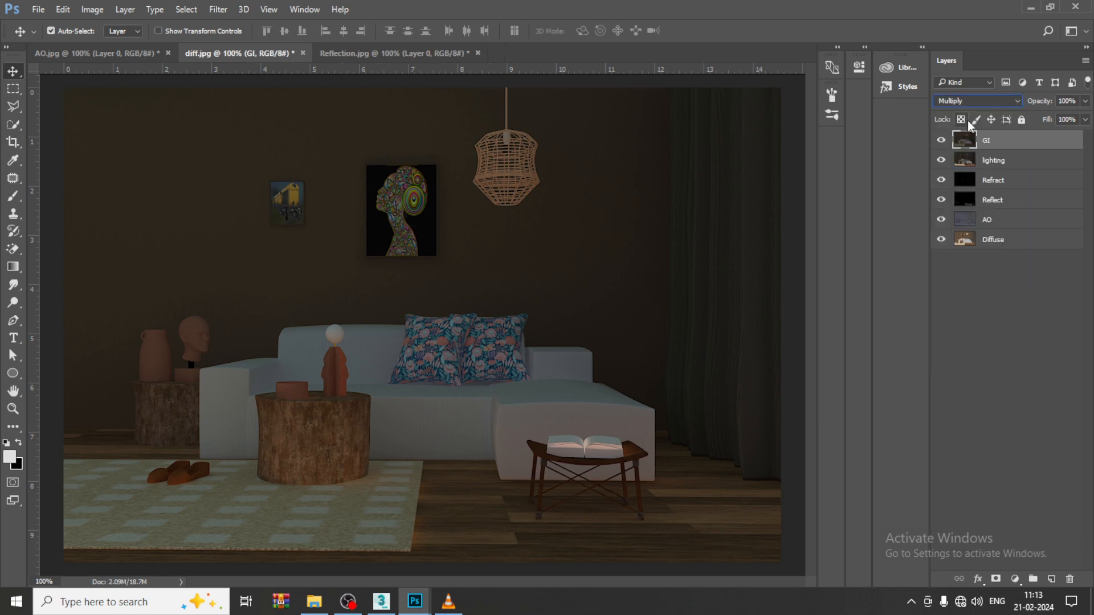
{"action": "key", "text": "Down"}
{"action": "key", "text": "Down"}
{"action": "key", "text": "Down"}
{"action": "key", "text": "Down"}
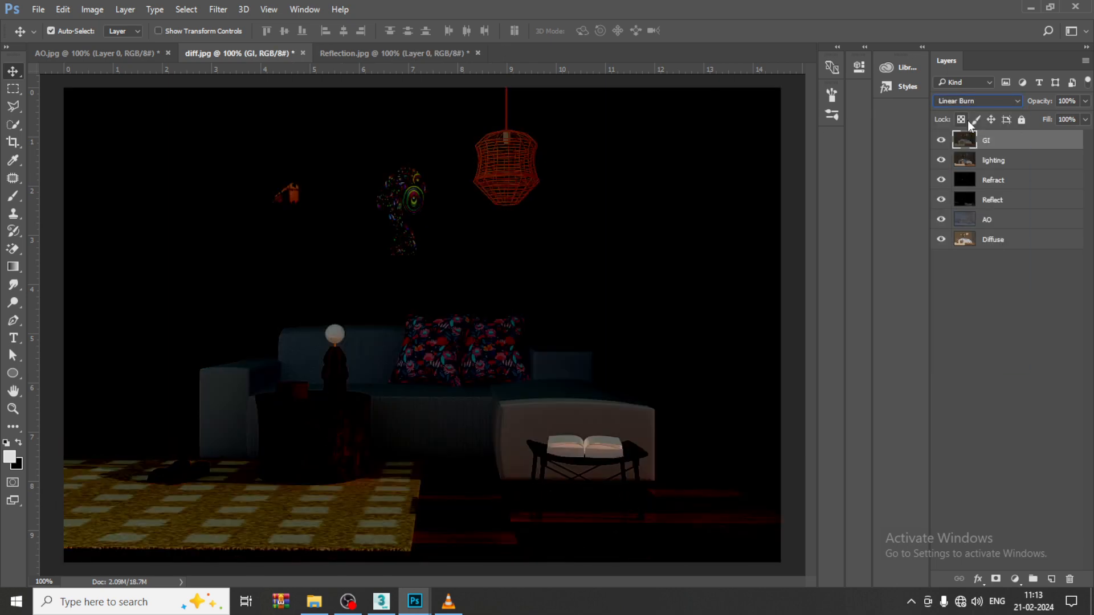
{"action": "key", "text": "Down"}
{"action": "key", "text": "Down"}
{"action": "key", "text": "Down"}
{"action": "key", "text": "Down"}
{"action": "key", "text": "Down"}
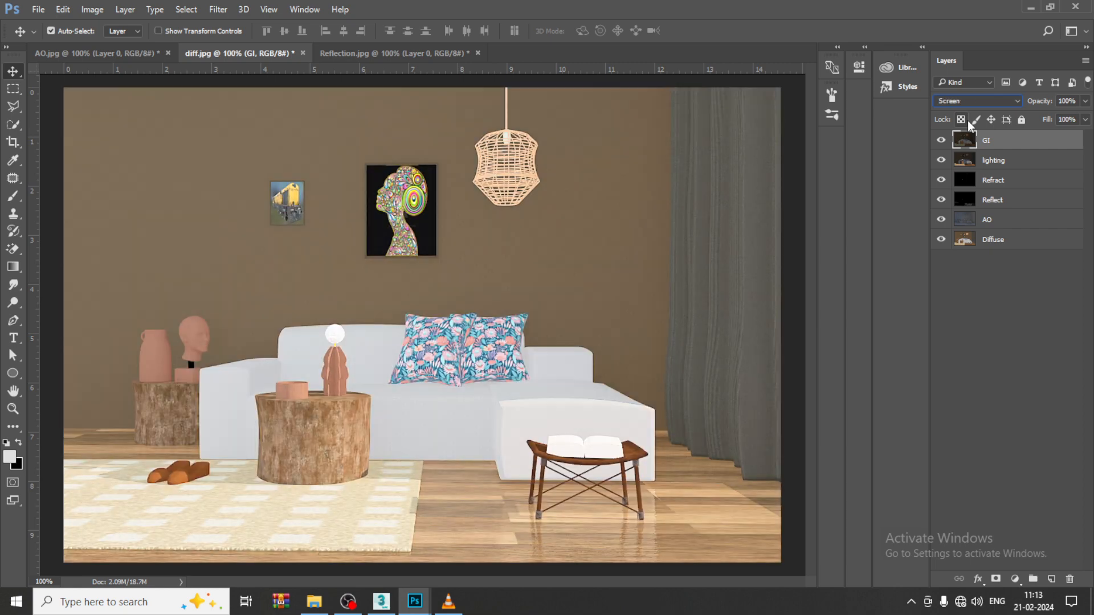
{"action": "key", "text": "Up"}
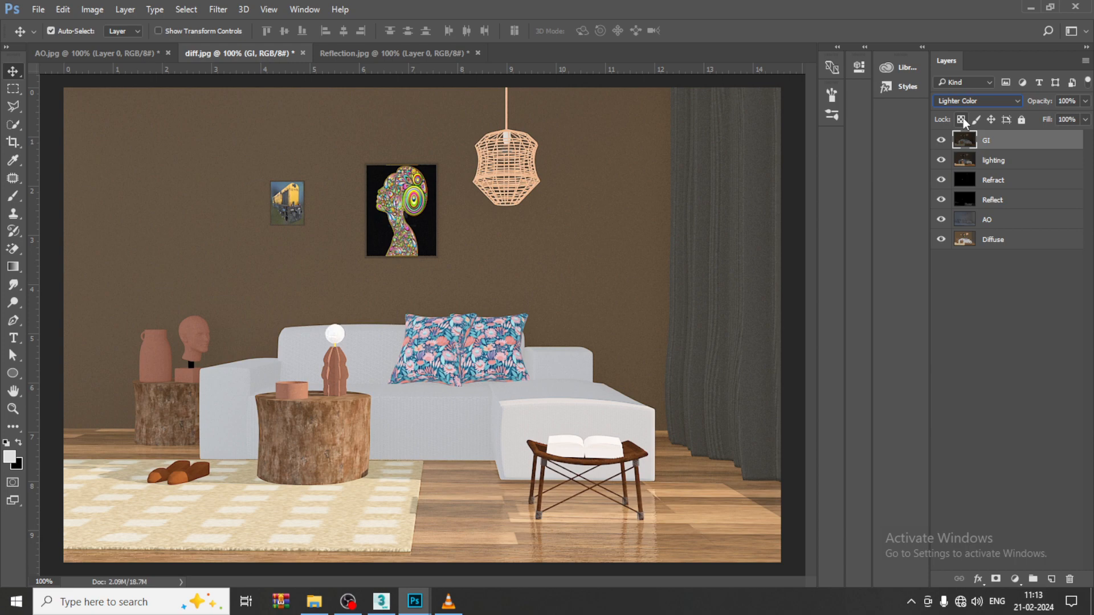
{"action": "key", "text": "Down"}
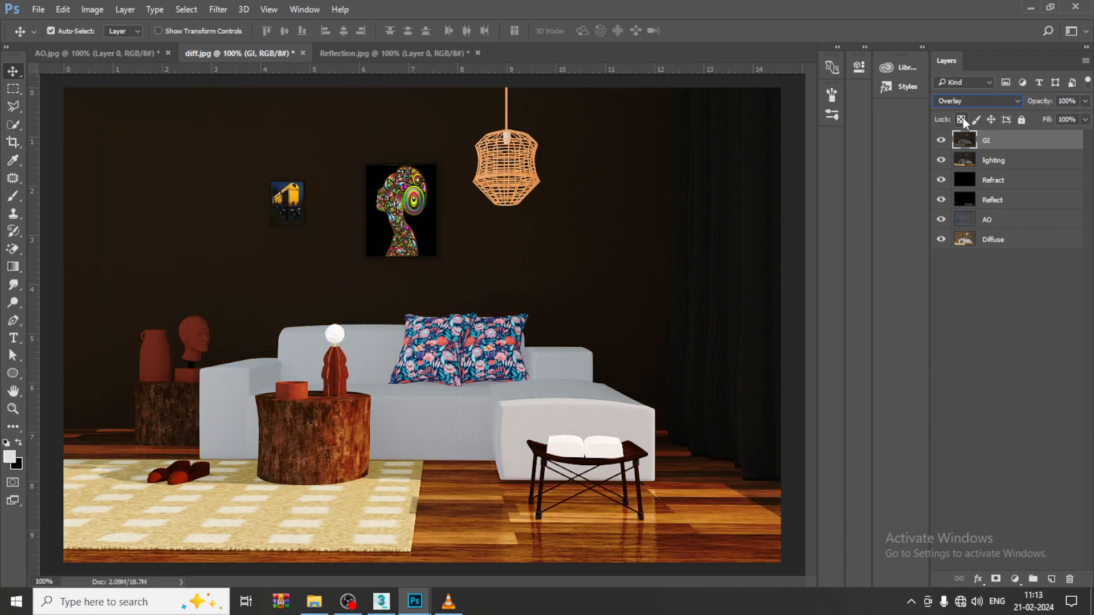
{"action": "key", "text": "Up"}
Compare the GI layer's blend modes from Dissolve through Lighten with the lighting layer hidden, and show lighting again.
{"action": "left_click", "coordinate": [941, 161]}
{"action": "left_click", "coordinate": [941, 141]}
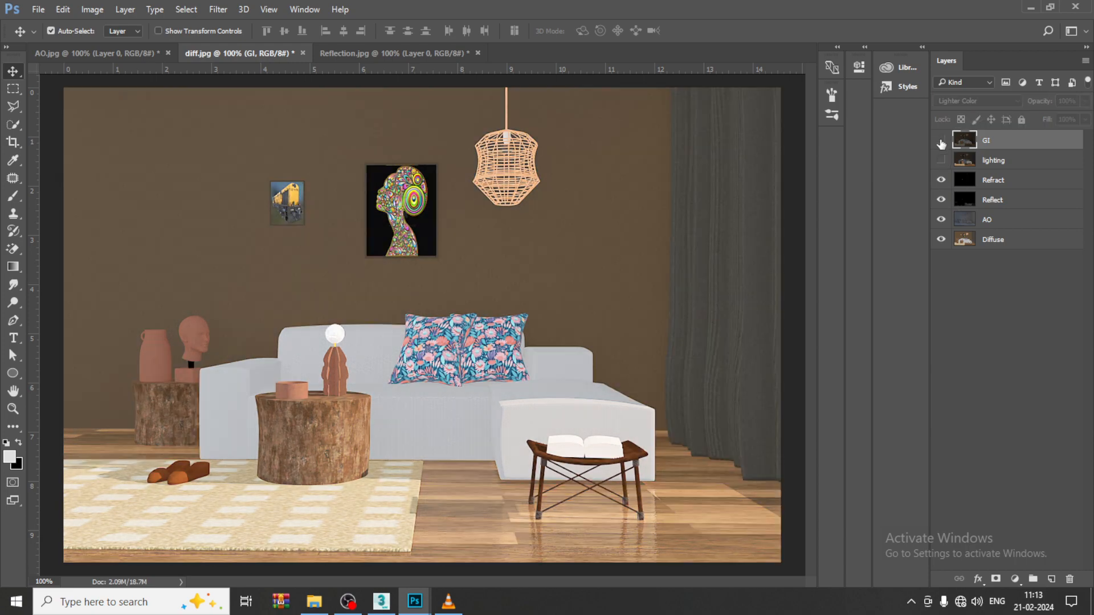
{"action": "left_click", "coordinate": [941, 140]}
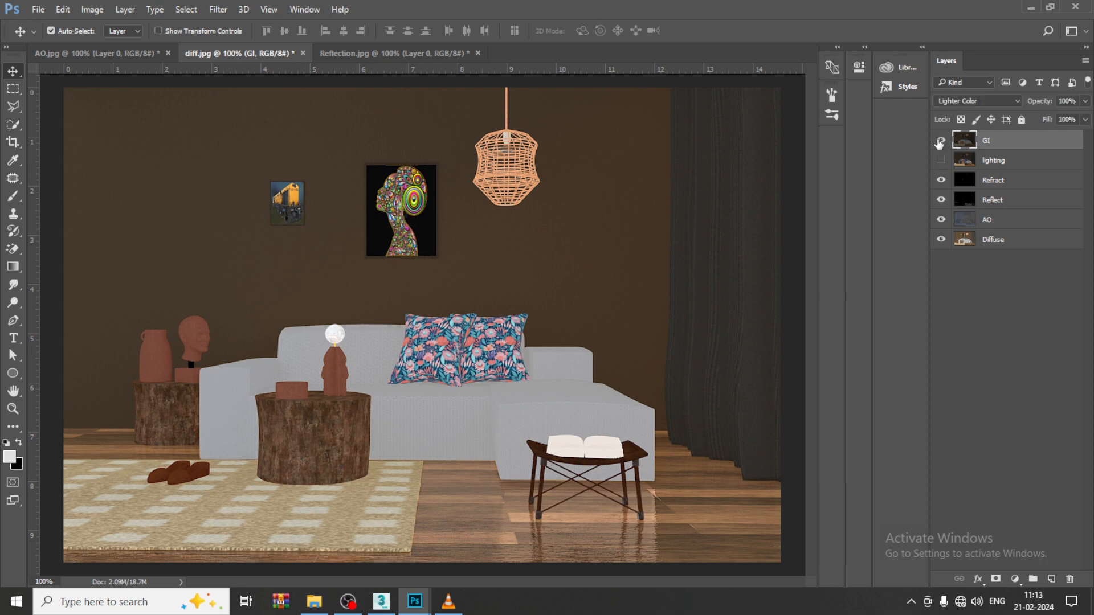
{"action": "left_click", "coordinate": [969, 101]}
{"action": "left_click", "coordinate": [972, 113]}
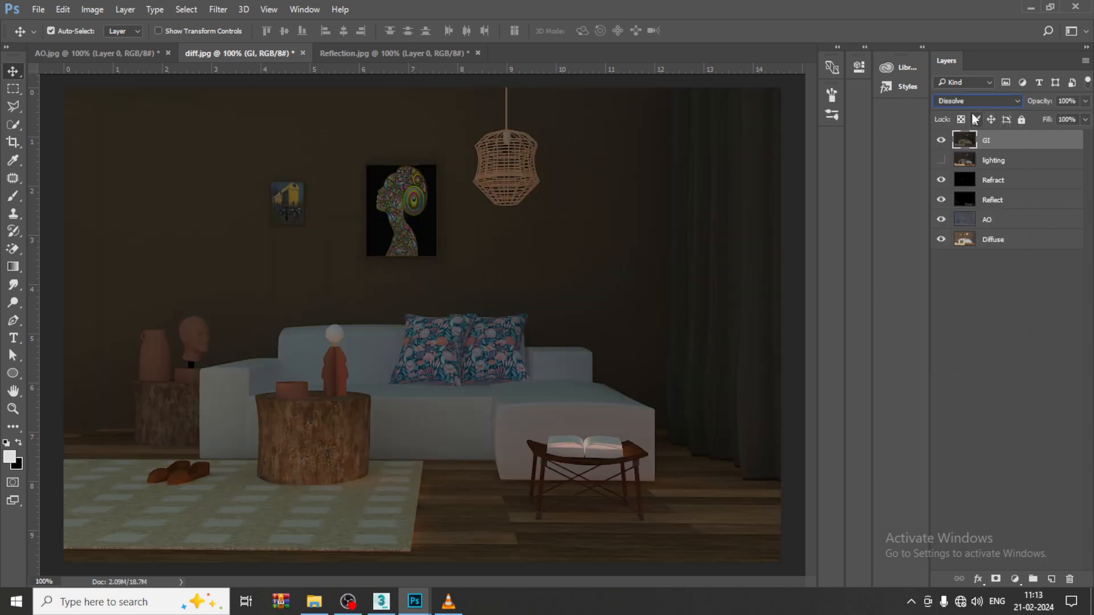
{"action": "key", "text": "Down"}
{"action": "key", "text": "Down"}
{"action": "key", "text": "Down"}
{"action": "key", "text": "Down"}
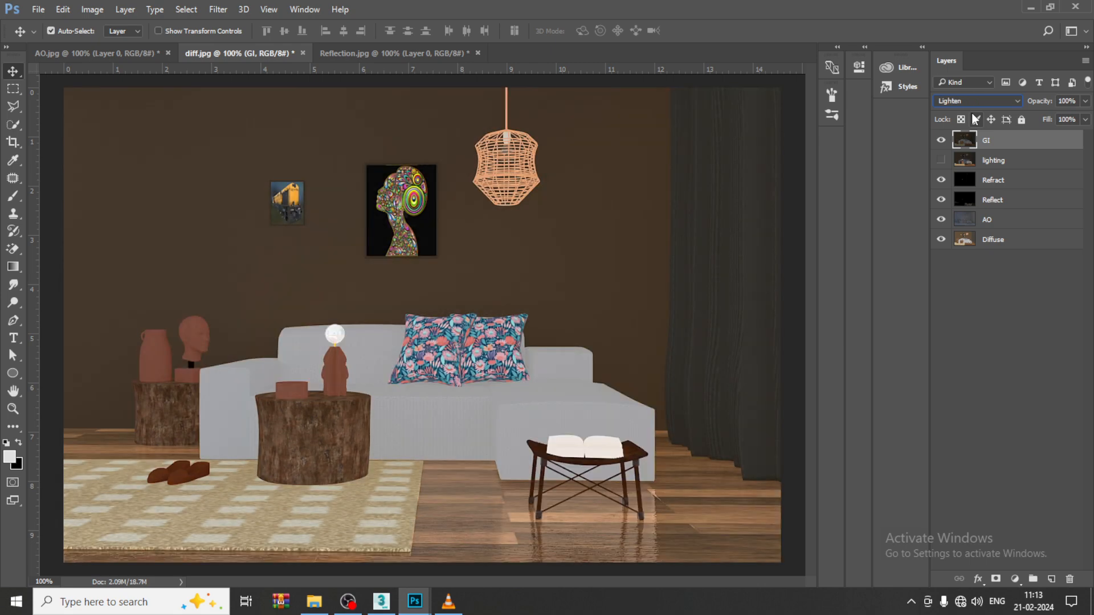
{"action": "left_click", "coordinate": [940, 160]}
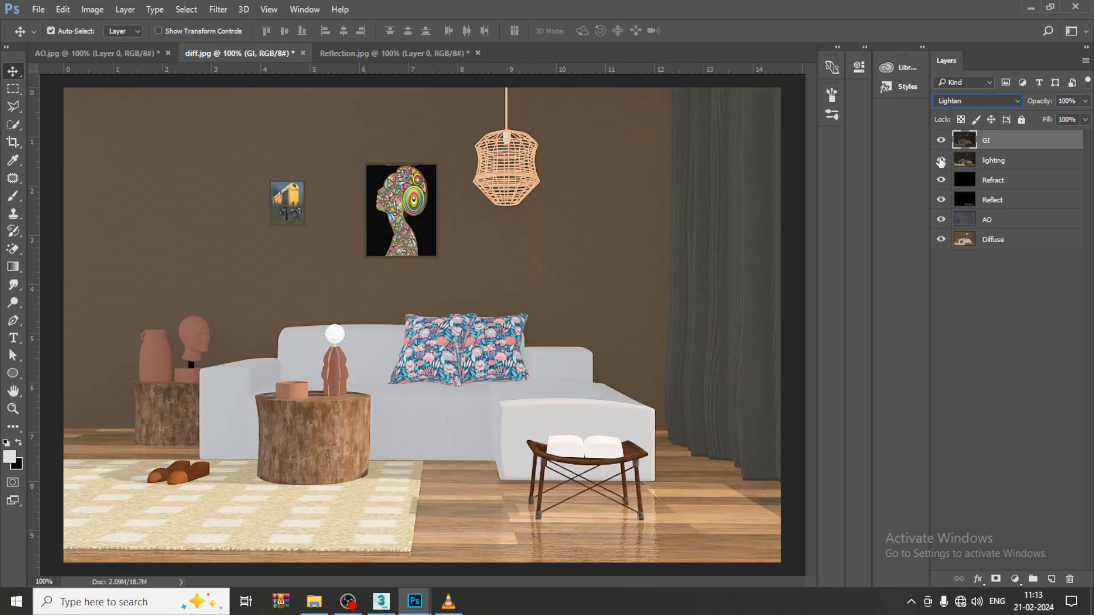
Set the GI layer's blend mode to Lighter Color and toggle the GI and lighting layers' visibility to compare the effect.
{"action": "scroll", "coordinate": [987, 105], "scroll_direction": "down", "scroll_amount": 4}
{"action": "scroll", "coordinate": [987, 105], "scroll_direction": "down", "scroll_amount": 3}
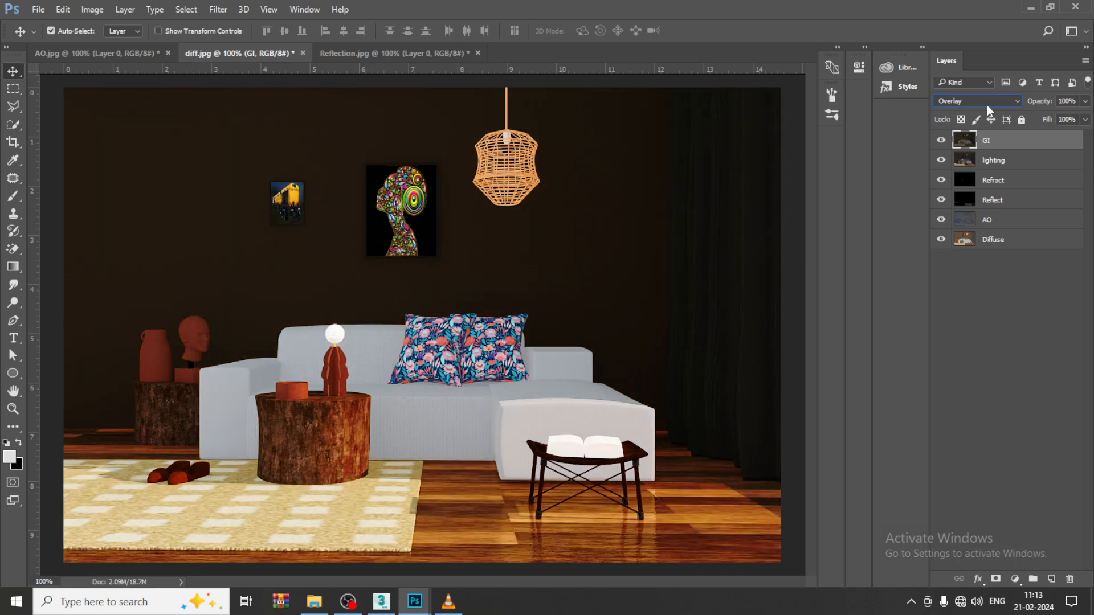
{"action": "scroll", "coordinate": [988, 104], "scroll_direction": "up", "scroll_amount": 1}
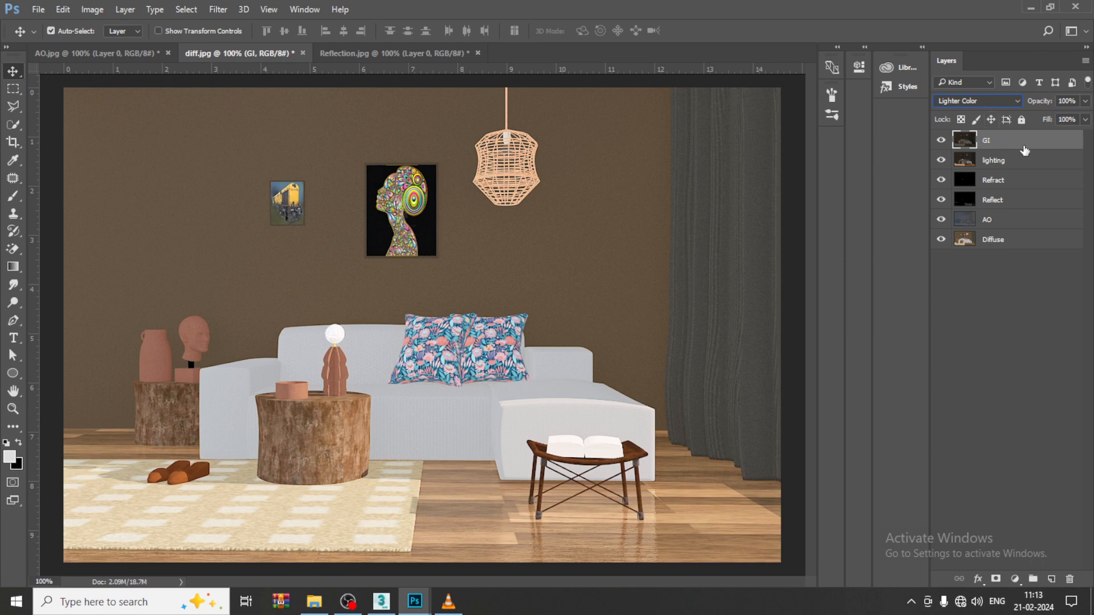
{"action": "left_click", "coordinate": [941, 142]}
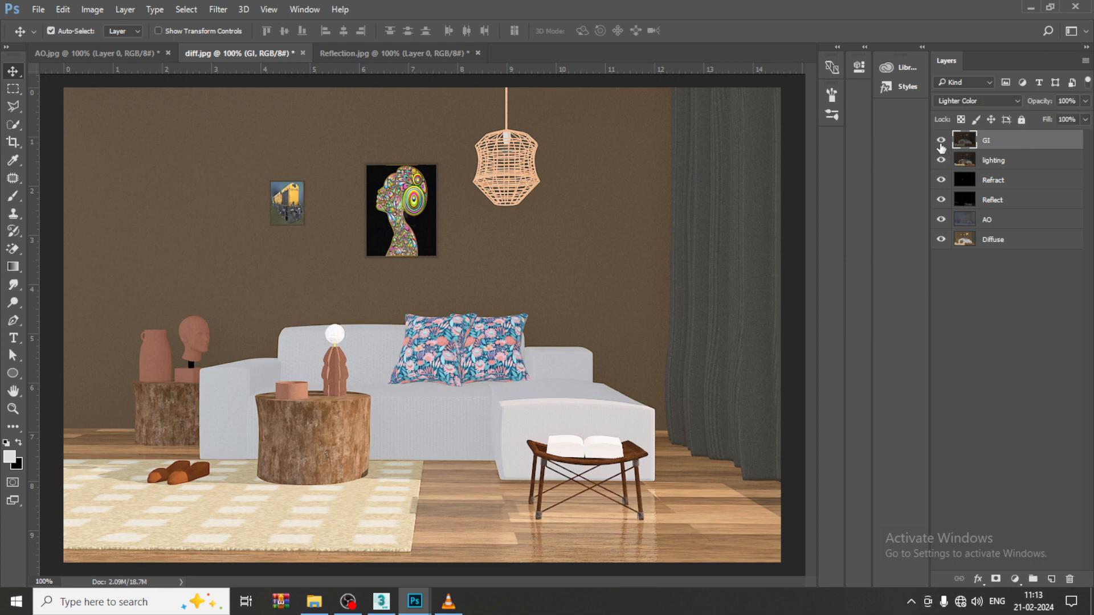
{"action": "left_click", "coordinate": [940, 161]}
{"action": "left_click", "coordinate": [941, 161]}
Switch to 3ds Max, display the RGB color channel in the V-Ray frame buffer for reference, and return to Photoshop.
{"action": "left_click", "coordinate": [392, 608]}
{"action": "left_click", "coordinate": [80, 68]}
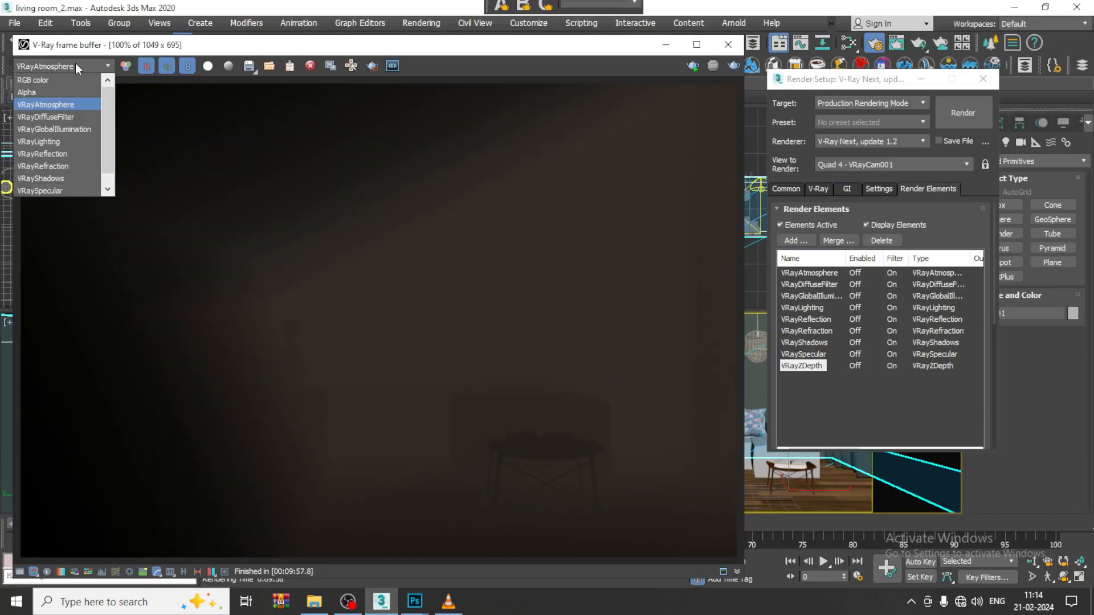
{"action": "left_click", "coordinate": [57, 83]}
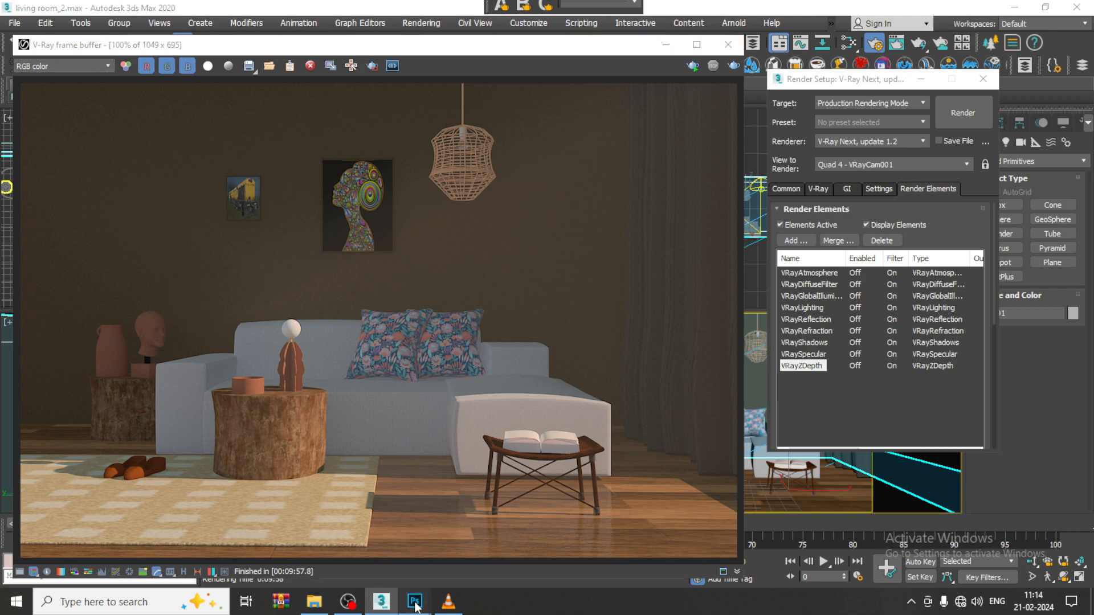
{"action": "mouse_move", "coordinate": [414, 603]}
{"action": "left_click", "coordinate": [243, 554]}
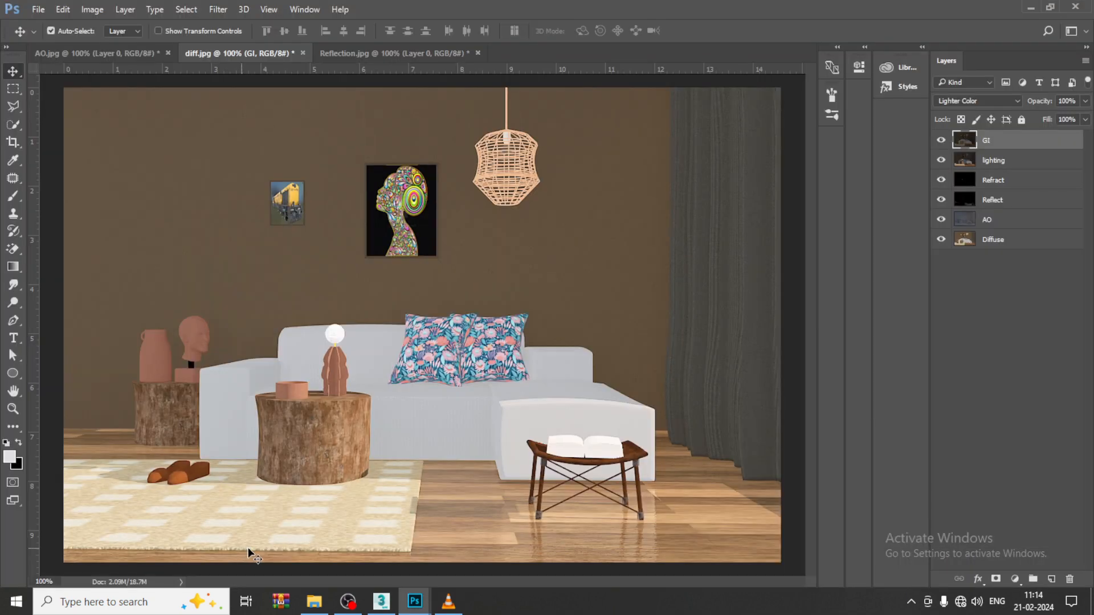
Select the lighting layer and toggle its visibility off and on to check its contribution to the composite.
{"action": "left_click", "coordinate": [1003, 161]}
{"action": "left_click", "coordinate": [942, 161]}
{"action": "left_click", "coordinate": [942, 160]}
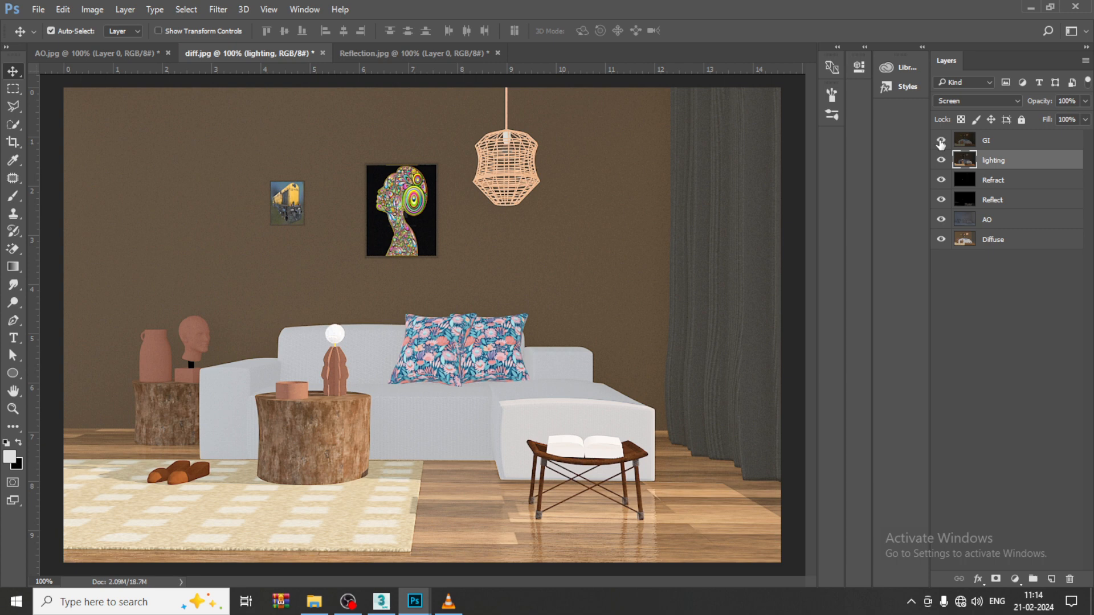
Open Vray Atmosphere.jpg from the passes folder, unlock its background layer, and float its document window over diff.jpg.
{"action": "left_click", "coordinate": [38, 9]}
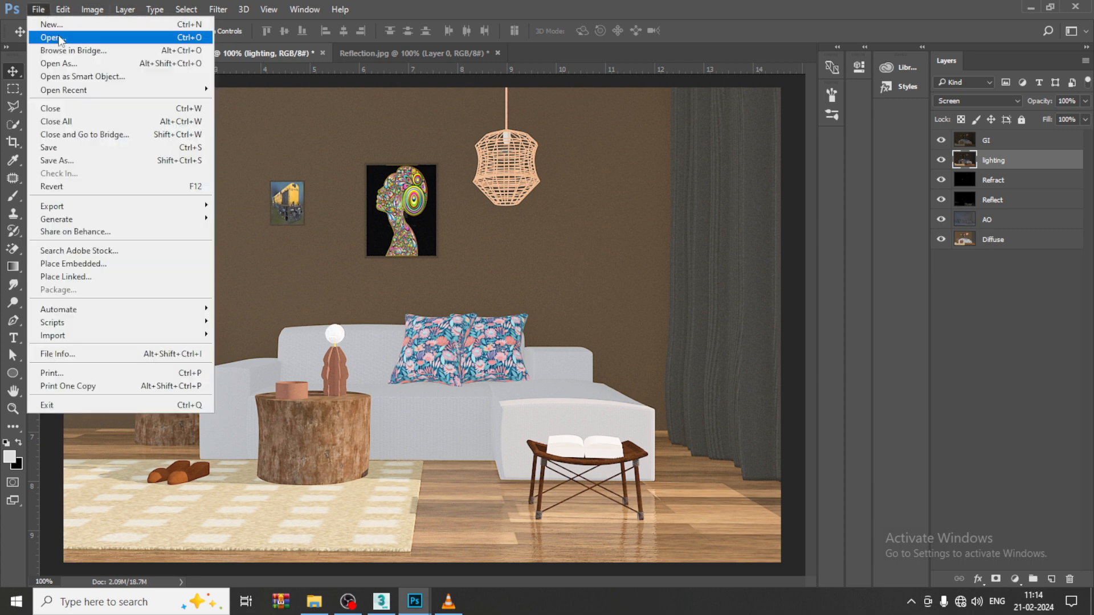
{"action": "left_click", "coordinate": [60, 38]}
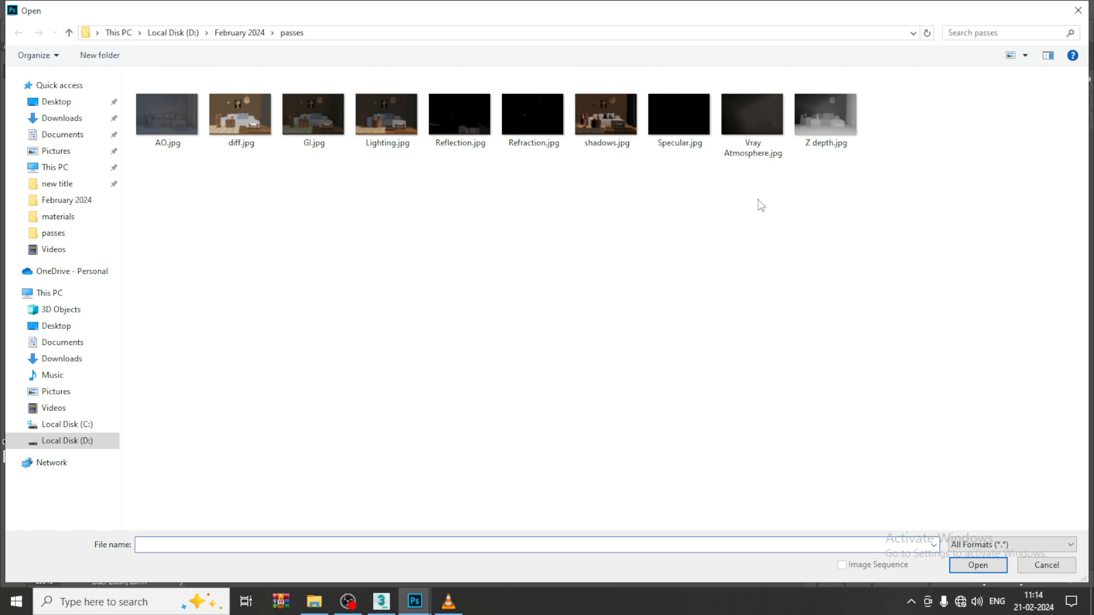
{"action": "double_click", "coordinate": [760, 115]}
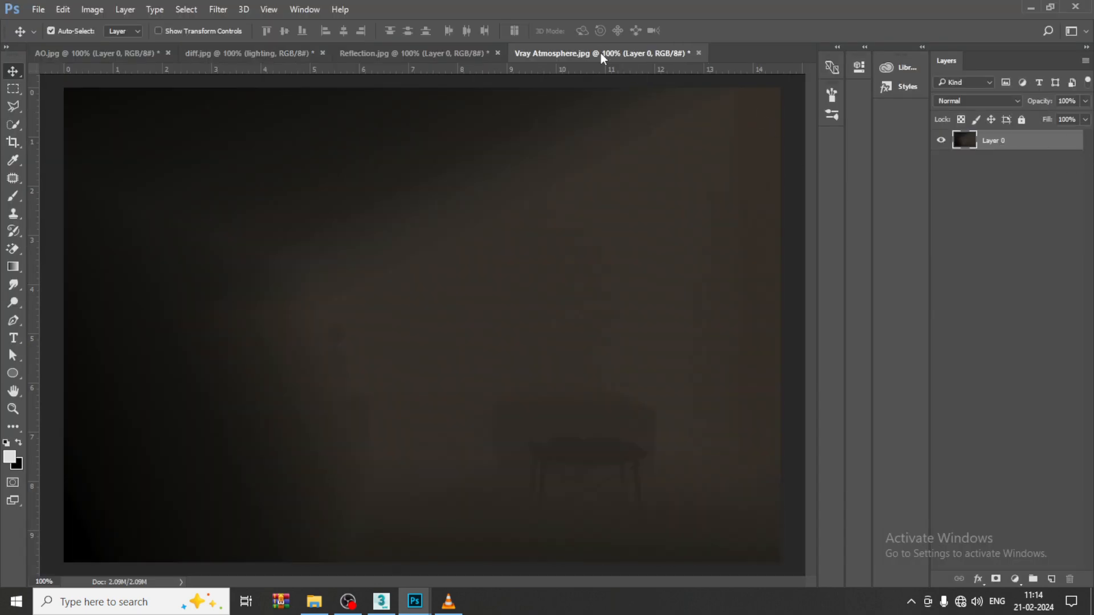
{"action": "left_click_drag", "start_coordinate": [601, 53], "coordinate": [752, 173]}
Try to place the Vray Atmosphere layer in diff.jpg directly beneath GI, and undo the placement.
{"action": "left_click_drag", "start_coordinate": [860, 301], "coordinate": [423, 281]}
{"action": "key", "text": "ctrl+z"}
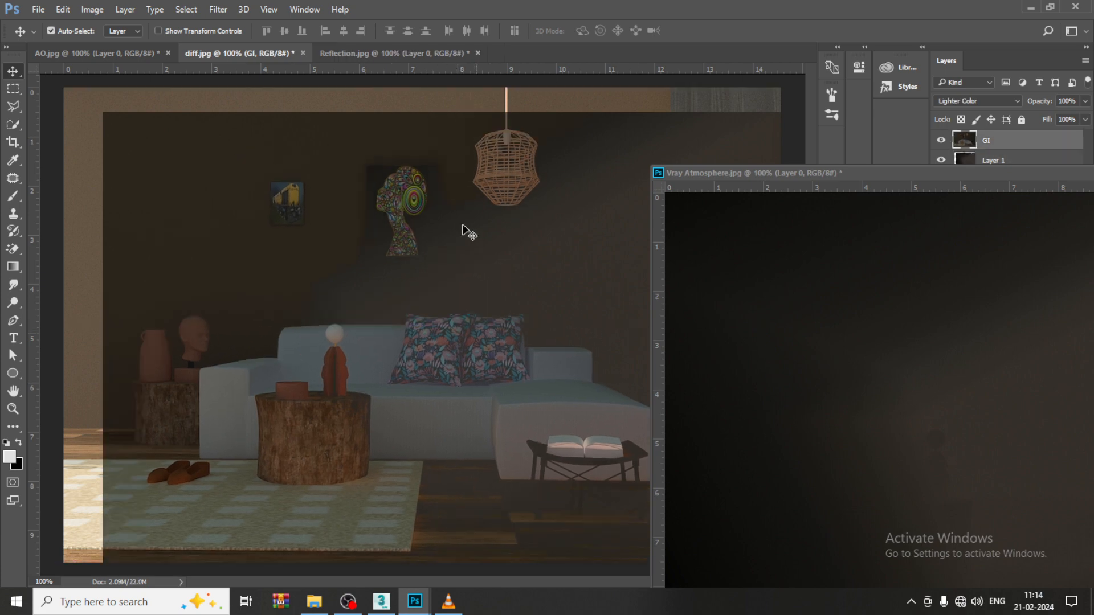
{"action": "key", "text": "ctrl+z"}
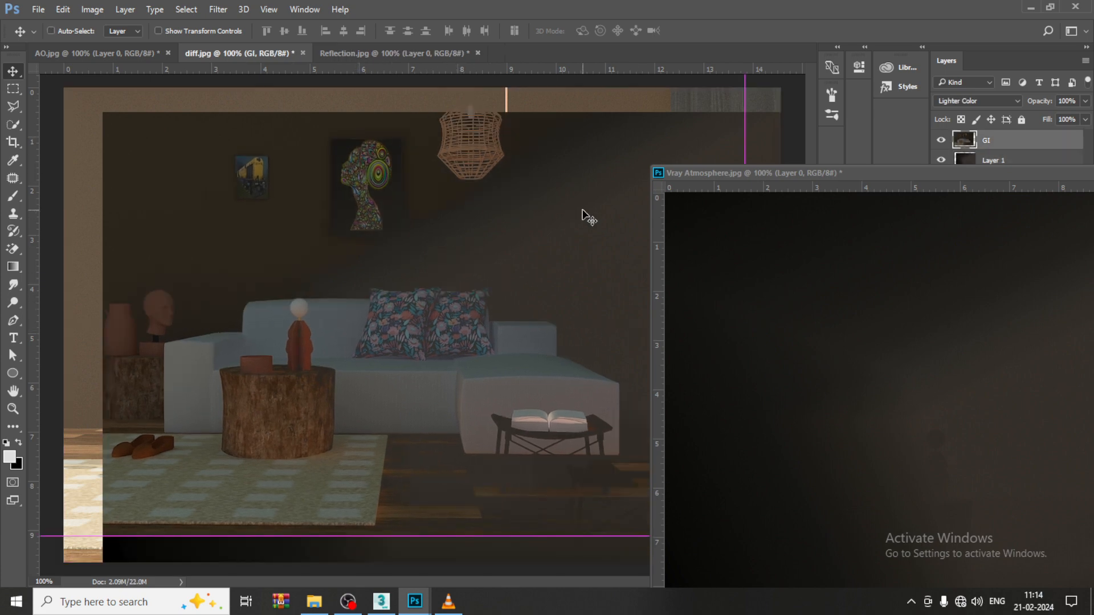
{"action": "key", "text": "ctrl+alt+z"}
{"action": "key", "text": "ctrl+alt+z"}
Copy the Vray Atmosphere layer into diff.jpg above GI, aligned with the canvas, and close the Vray Atmosphere.jpg window.
{"action": "left_click", "coordinate": [957, 374]}
{"action": "left_click_drag", "start_coordinate": [956, 374], "coordinate": [323, 147]}
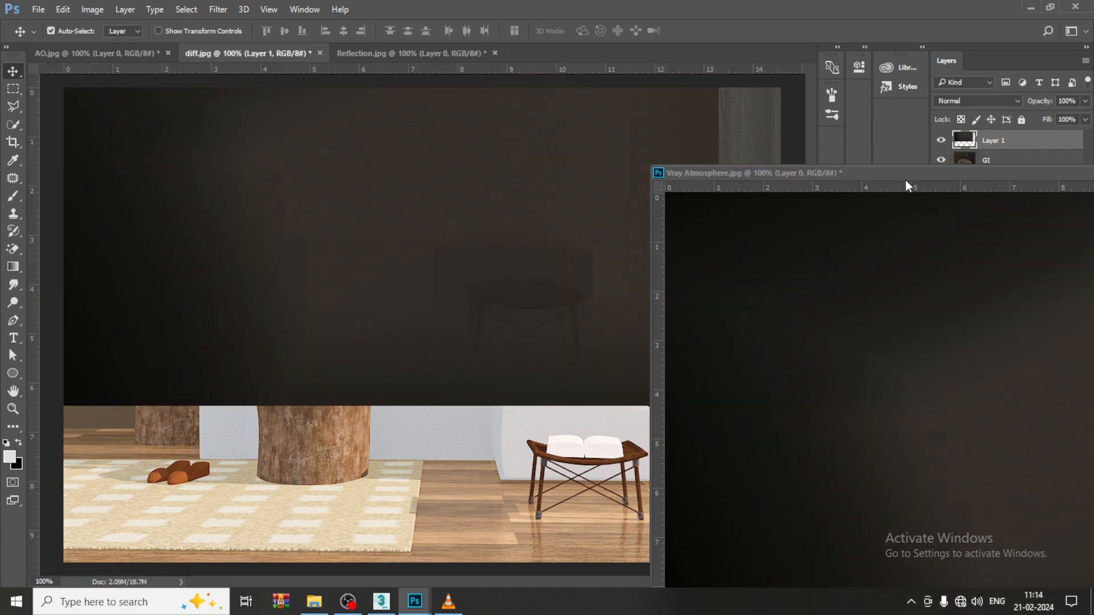
{"action": "left_click_drag", "start_coordinate": [989, 174], "coordinate": [412, 395]}
{"action": "left_click", "coordinate": [723, 248]}
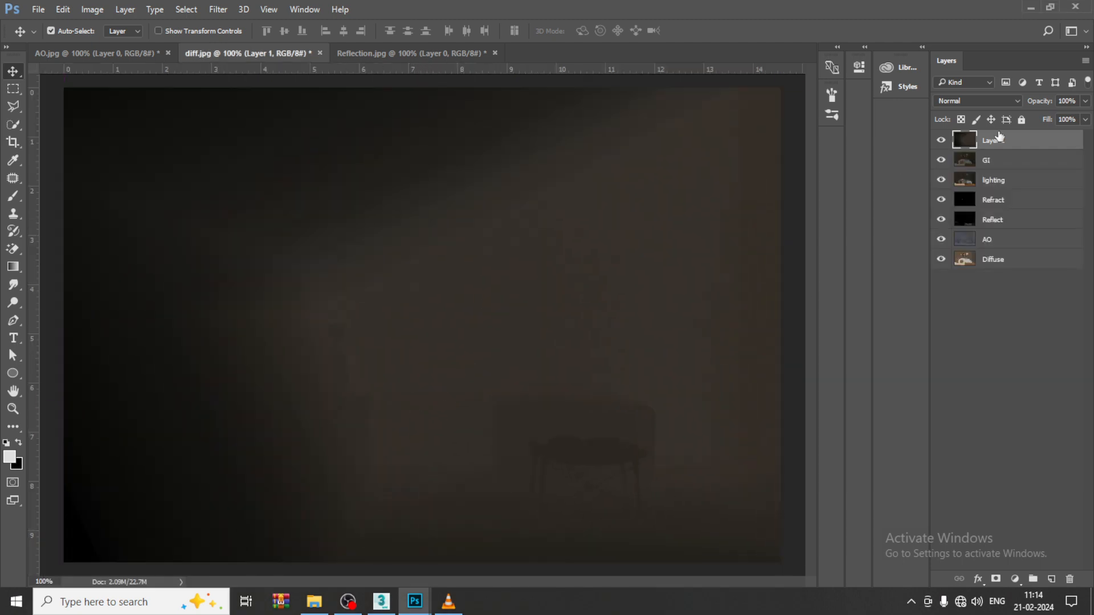
Try the blend modes from Darken through Luminosity on the atmosphere layer to compare their effect on the composite.
{"action": "left_click", "coordinate": [976, 101]}
{"action": "left_click", "coordinate": [969, 115]}
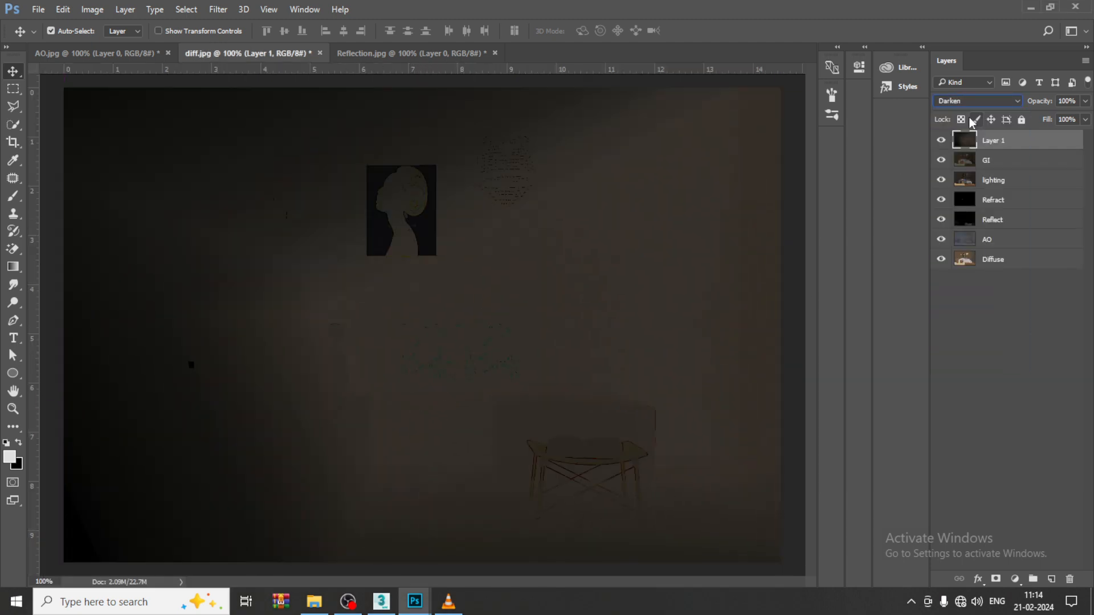
{"action": "key", "text": "Down"}
{"action": "key", "text": "Down"}
{"action": "key", "text": "Down"}
{"action": "key", "text": "Down"}
{"action": "key", "text": "Down"}
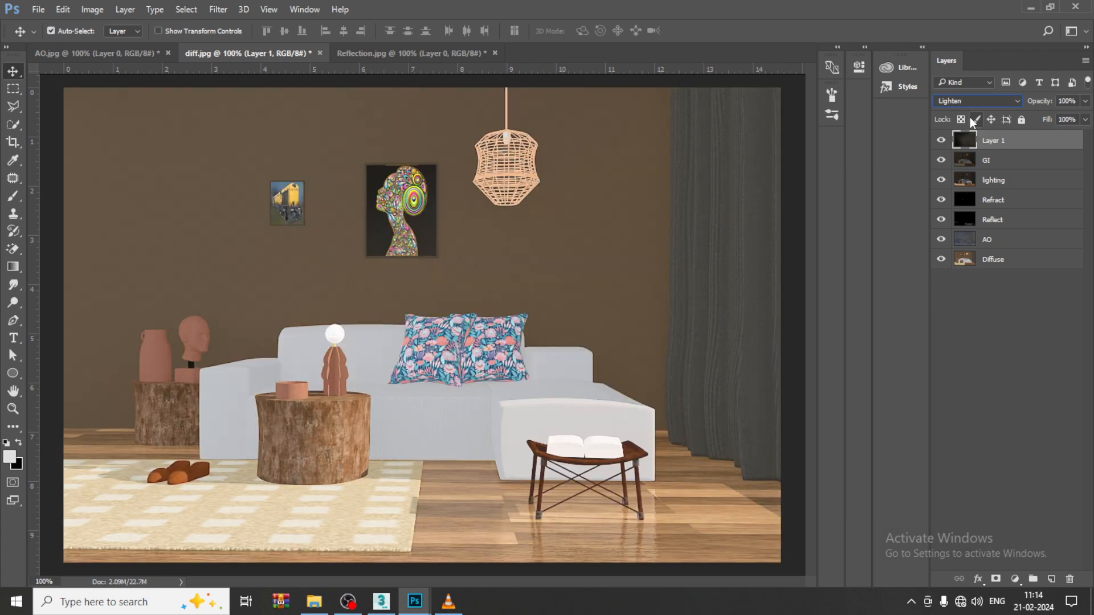
{"action": "key", "text": "Down"}
{"action": "key", "text": "Down"}
{"action": "key", "text": "Down"}
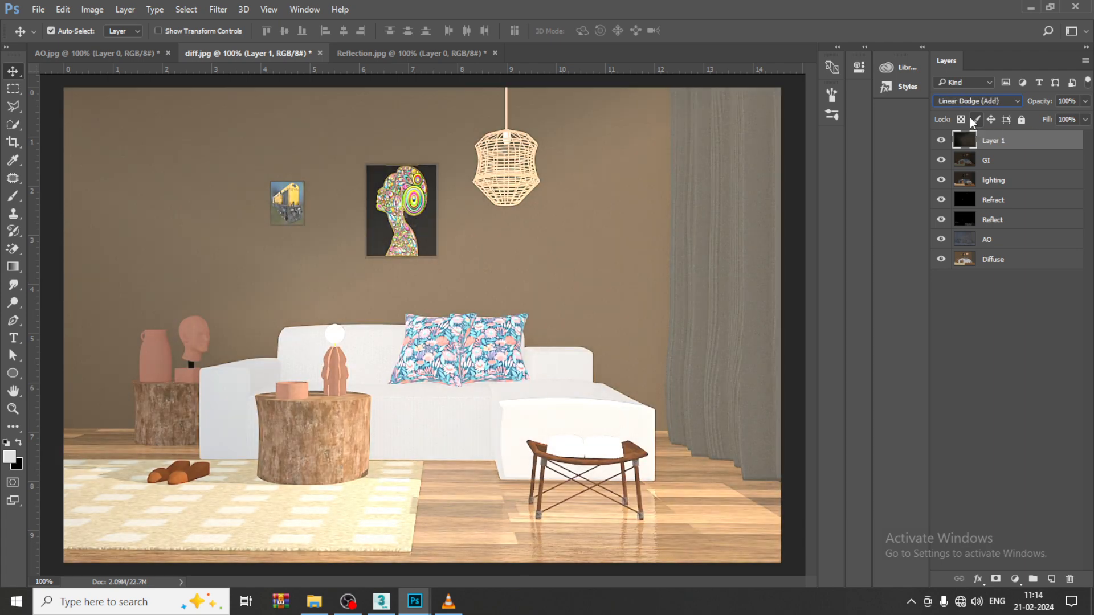
{"action": "key", "text": "Down"}
{"action": "key", "text": "Down"}
{"action": "key", "text": "Down"}
{"action": "key", "text": "Down"}
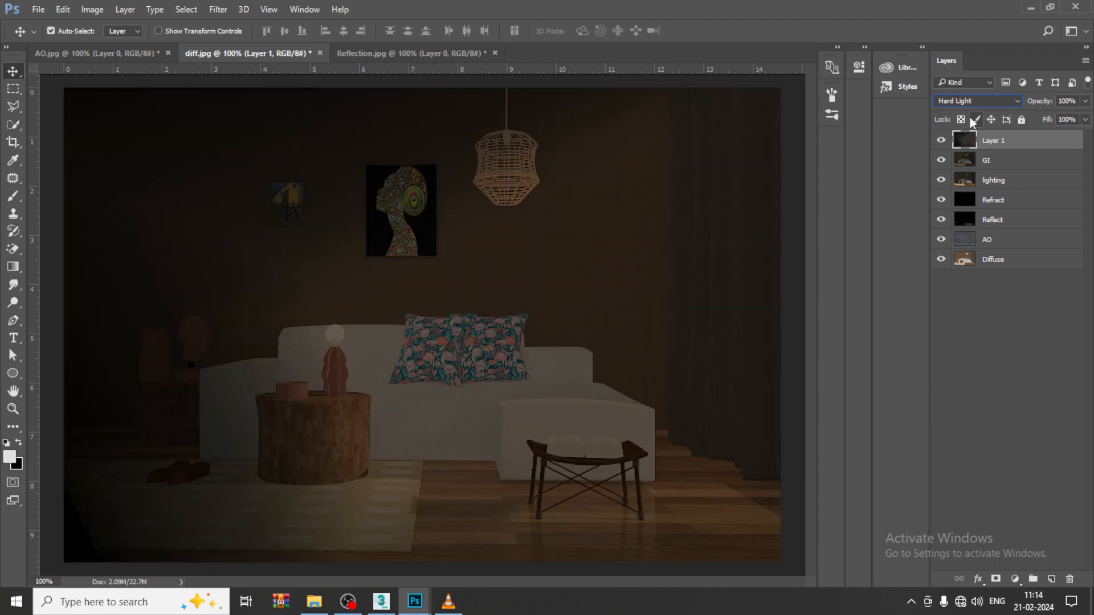
{"action": "key", "text": "Down"}
{"action": "key", "text": "Down"}
{"action": "key", "text": "Down"}
{"action": "key", "text": "Down"}
{"action": "key", "text": "Down"}
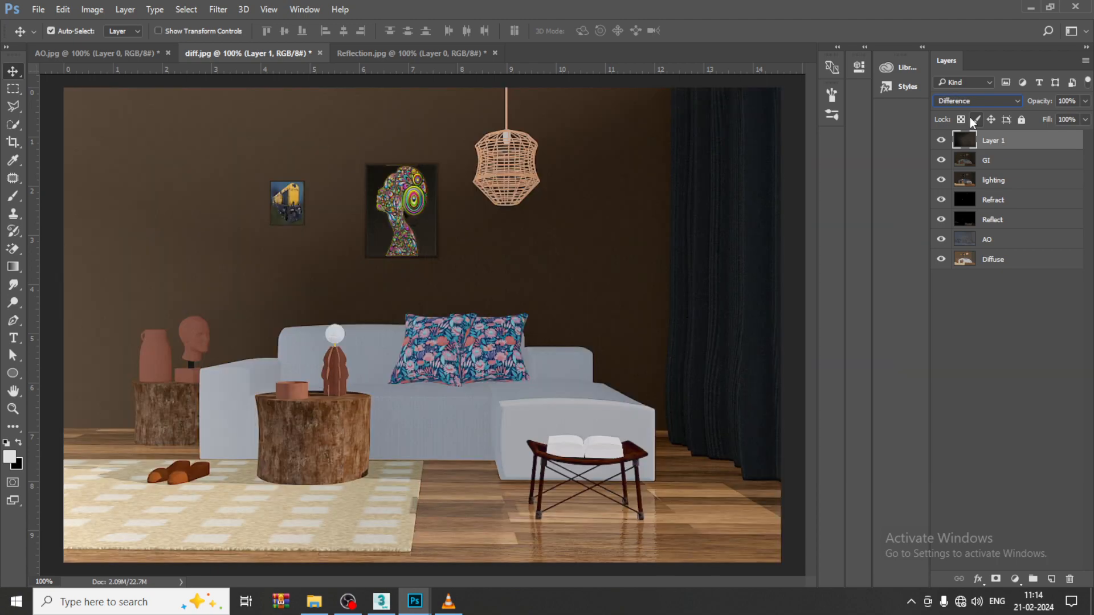
{"action": "key", "text": "Down"}
{"action": "key", "text": "Down"}
{"action": "key", "text": "Down"}
{"action": "key", "text": "Down"}
{"action": "key", "text": "Down"}
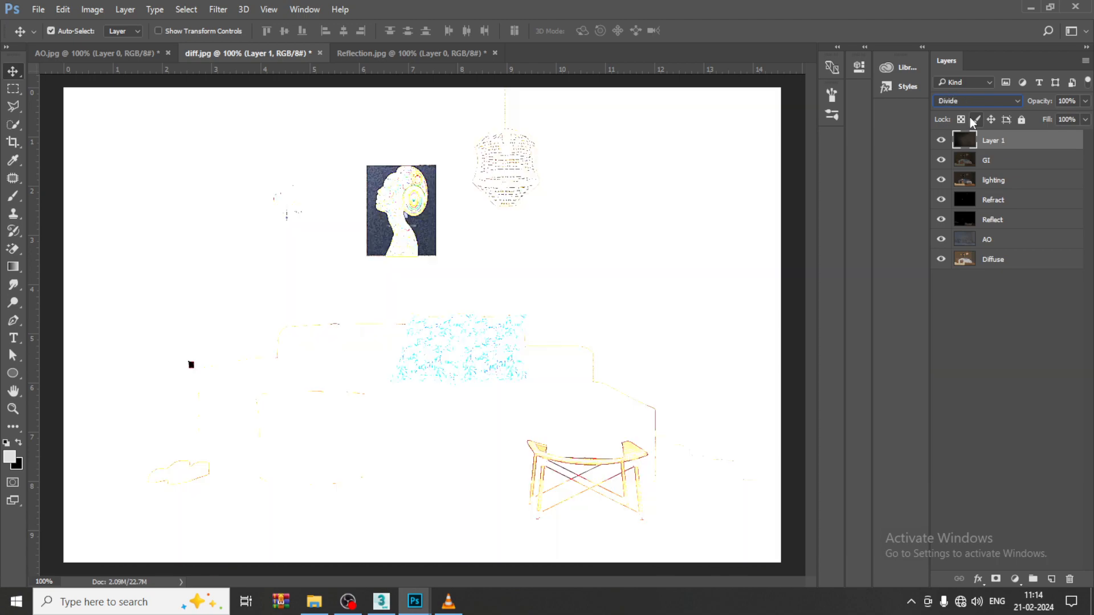
{"action": "key", "text": "Down"}
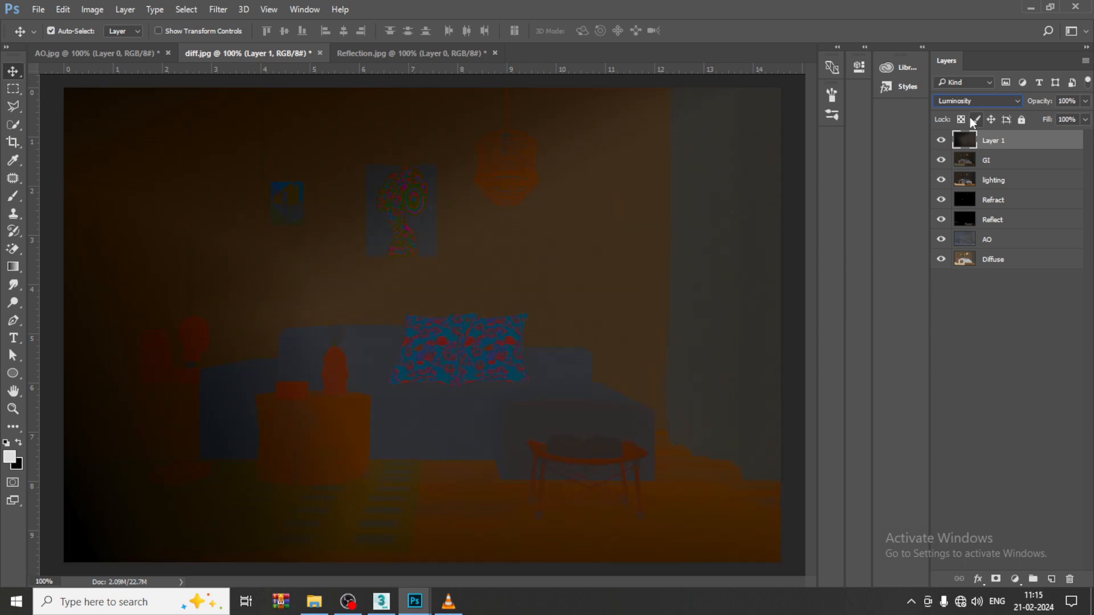
{"action": "key", "text": "Up"}
{"action": "key", "text": "Up"}
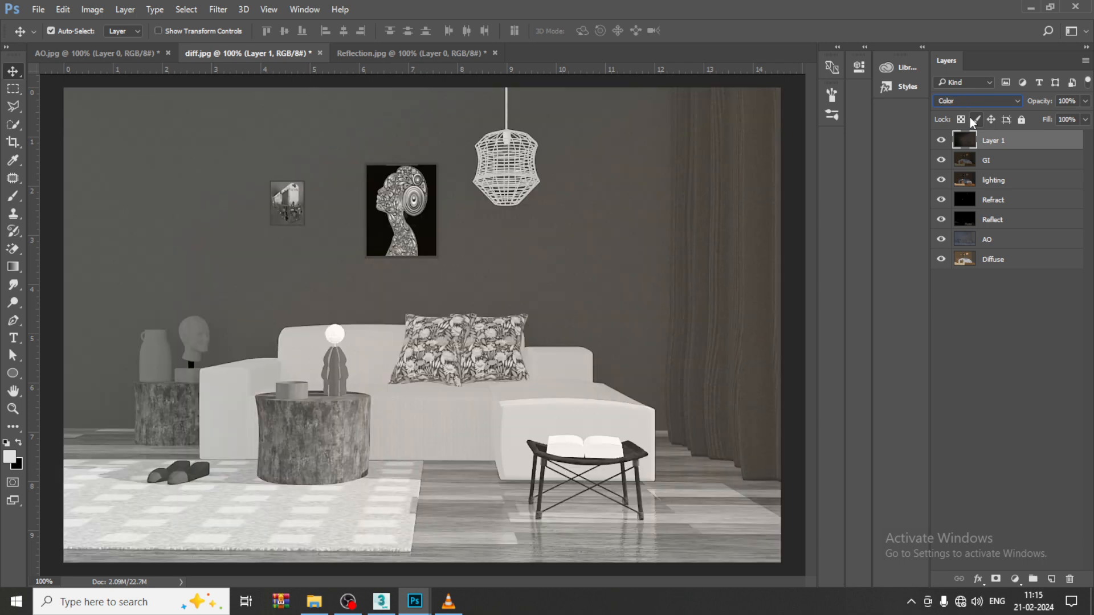
Go through the atmosphere layer's blend modes again from Normal and set it to Color Dodge.
{"action": "left_click", "coordinate": [977, 101]}
{"action": "left_click", "coordinate": [972, 113]}
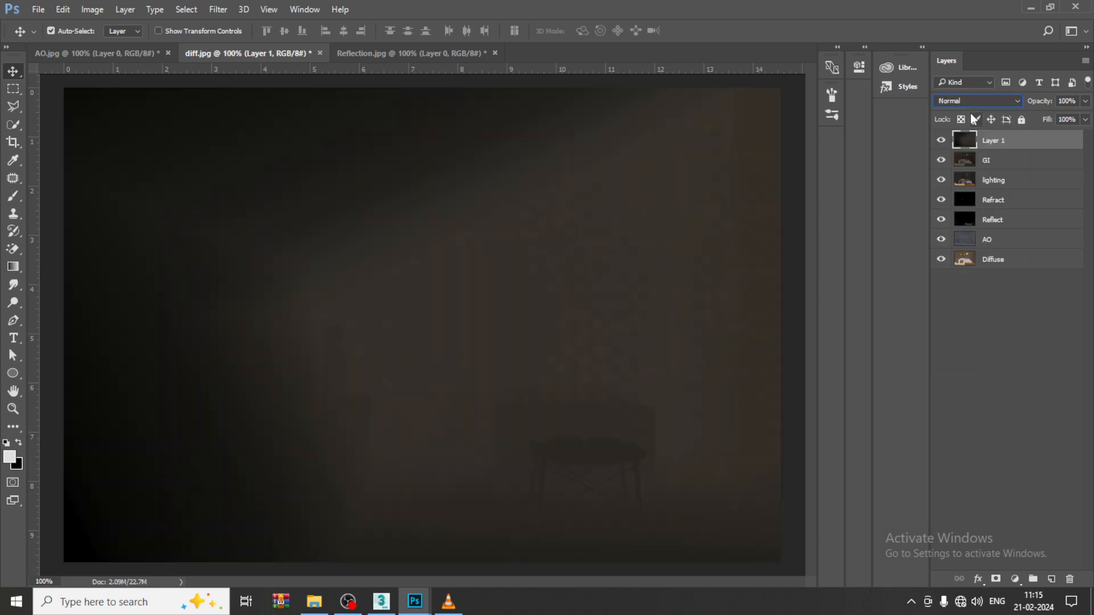
{"action": "key", "text": "Down"}
{"action": "key", "text": "Down"}
{"action": "key", "text": "Down"}
{"action": "key", "text": "Down"}
{"action": "key", "text": "Down"}
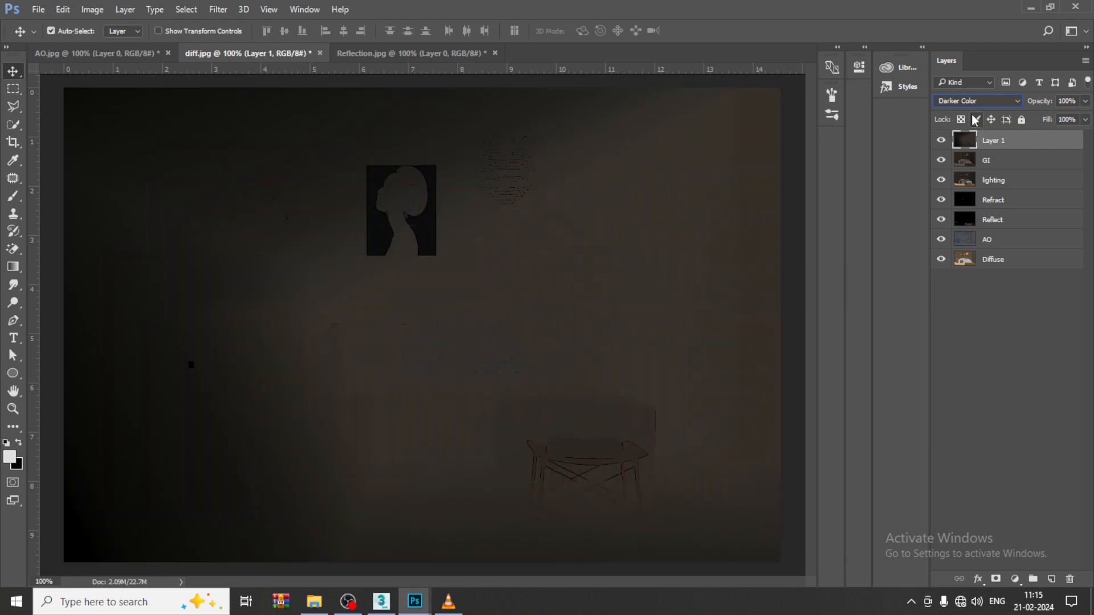
{"action": "key", "text": "Down"}
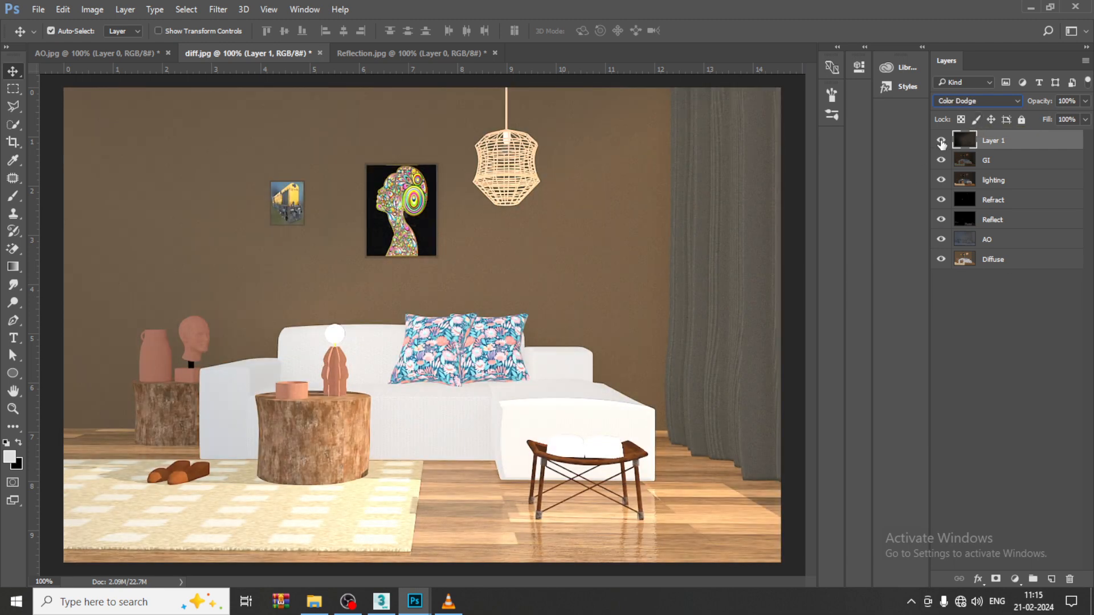
Toggle the atmosphere layer's visibility repeatedly to compare the composite with and without it.
{"action": "left_click", "coordinate": [942, 140]}
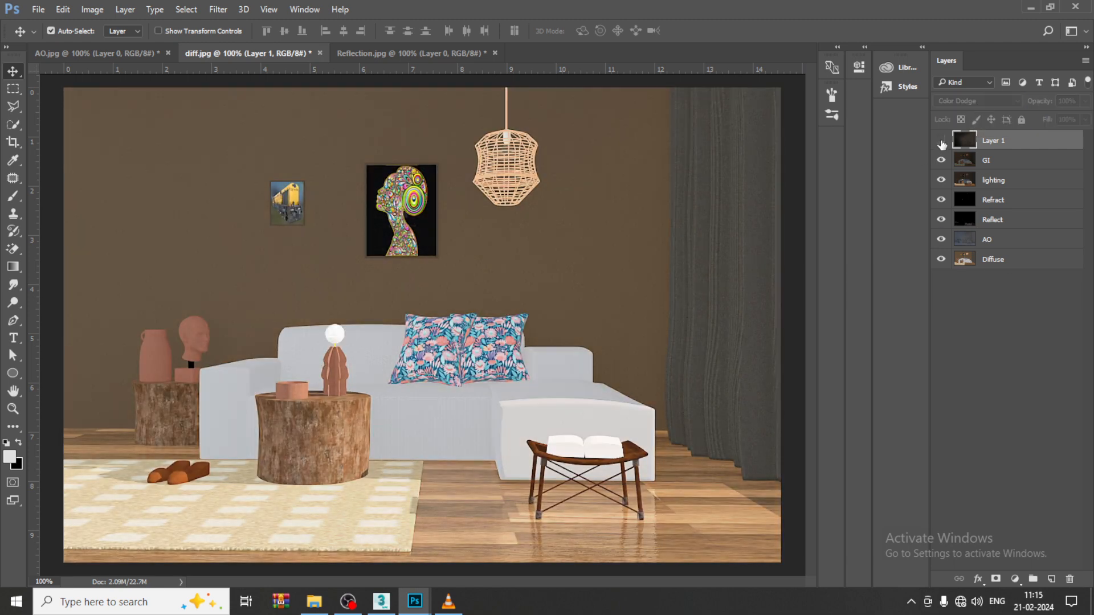
{"action": "left_click", "coordinate": [942, 140]}
{"action": "left_click", "coordinate": [941, 140]}
{"action": "left_click", "coordinate": [941, 140]}
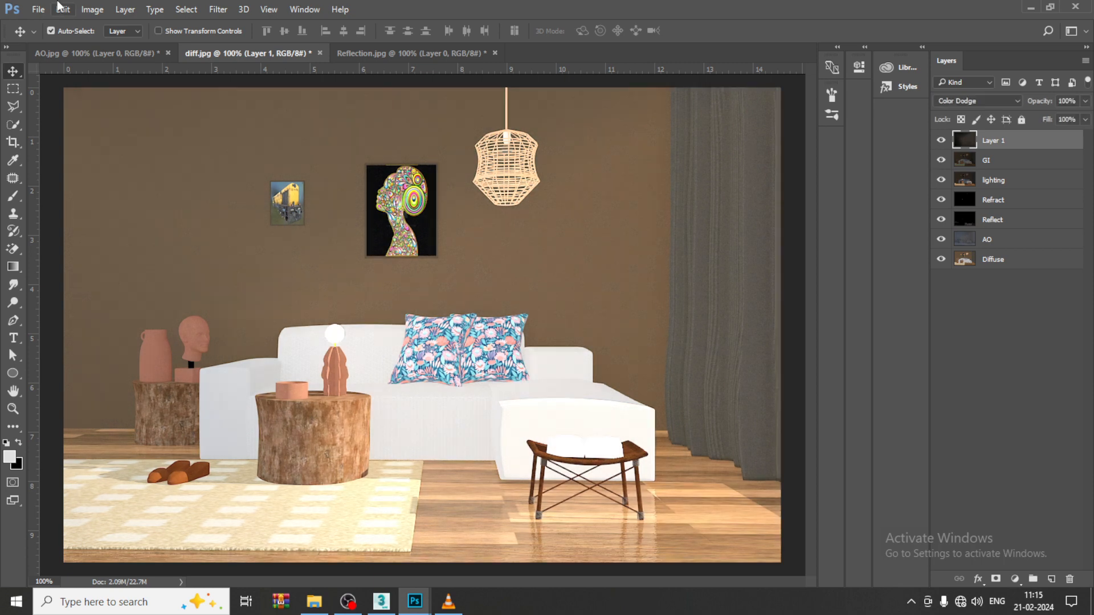
Open Z depth.jpg from the passes folder and unlock its background layer.
{"action": "left_click", "coordinate": [39, 9]}
{"action": "left_click", "coordinate": [94, 46]}
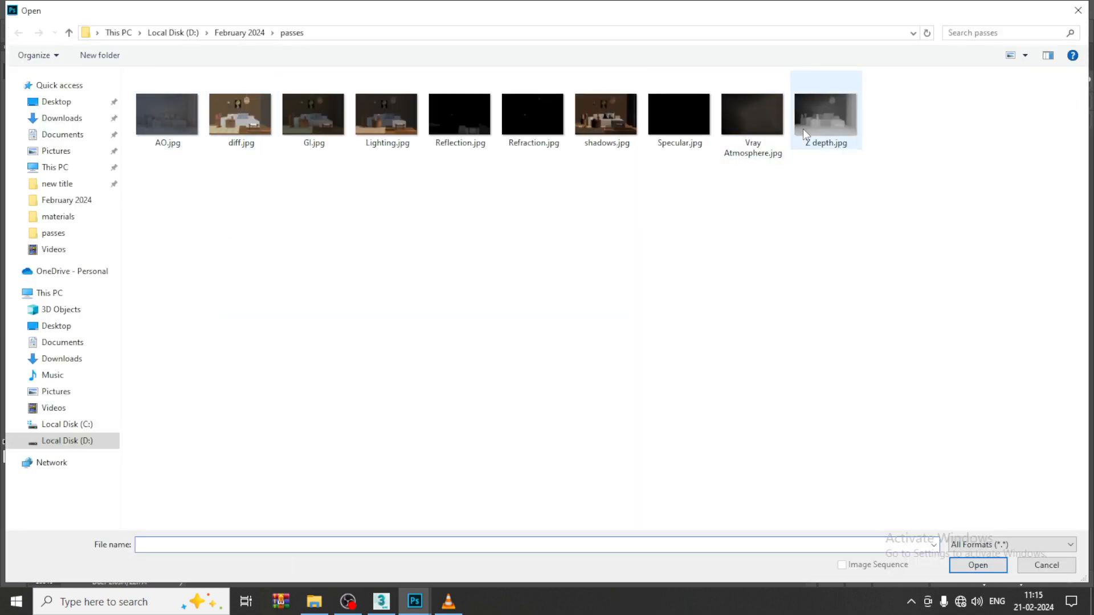
{"action": "double_click", "coordinate": [823, 115]}
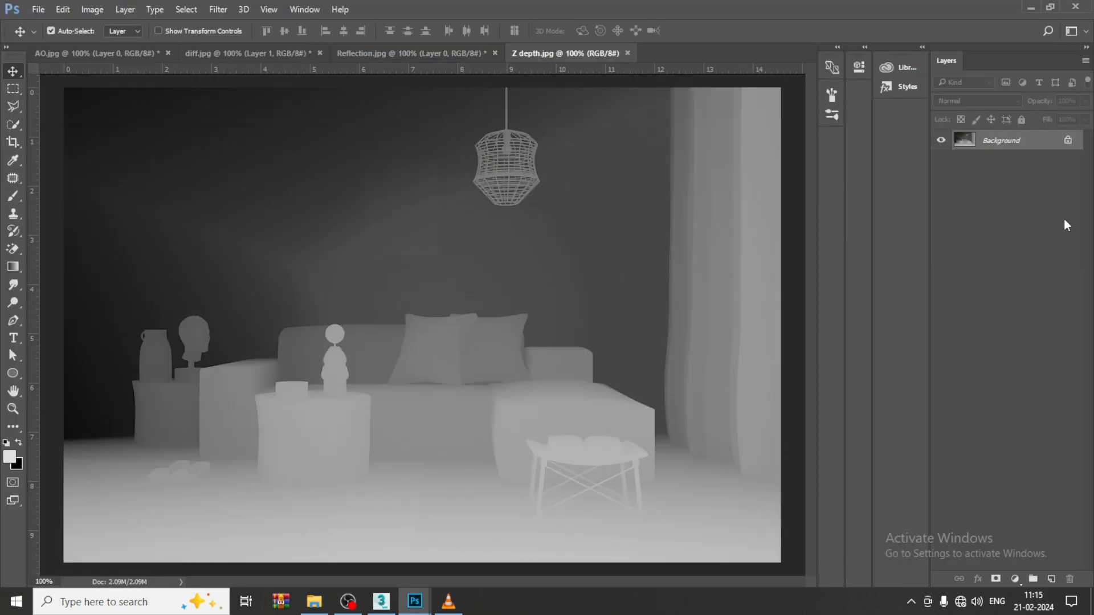
{"action": "left_click", "coordinate": [1068, 139]}
Copy the Z depth layer into diff.jpg as the topmost layer, aligned with the canvas, and close the Z depth.jpg window.
{"action": "left_click_drag", "start_coordinate": [548, 53], "coordinate": [763, 177]}
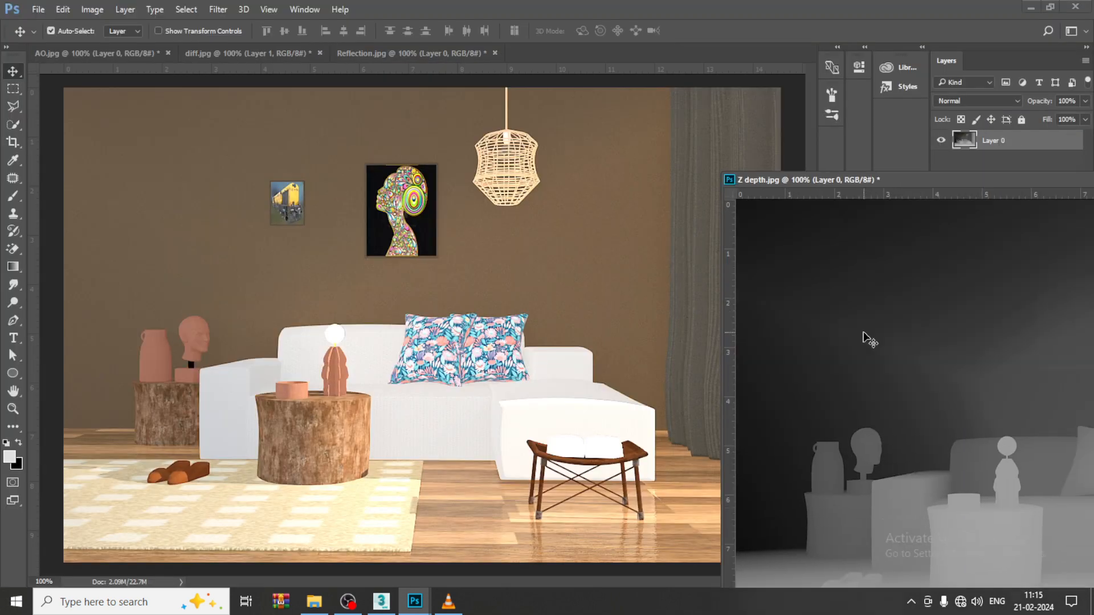
{"action": "left_click_drag", "start_coordinate": [866, 340], "coordinate": [379, 306]}
{"action": "left_click_drag", "start_coordinate": [939, 180], "coordinate": [444, 163]}
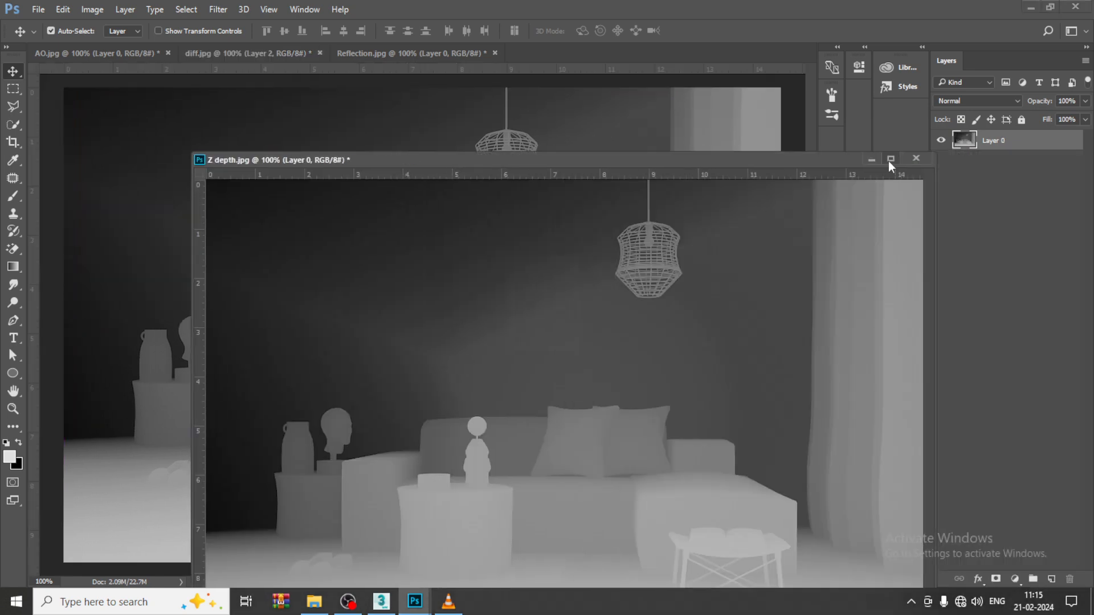
{"action": "left_click", "coordinate": [891, 160]}
Go through the Z depth layer's blend modes from Dissolve to Luminosity to compare their effect on the composite.
{"action": "left_click", "coordinate": [977, 101]}
{"action": "left_click", "coordinate": [986, 120]}
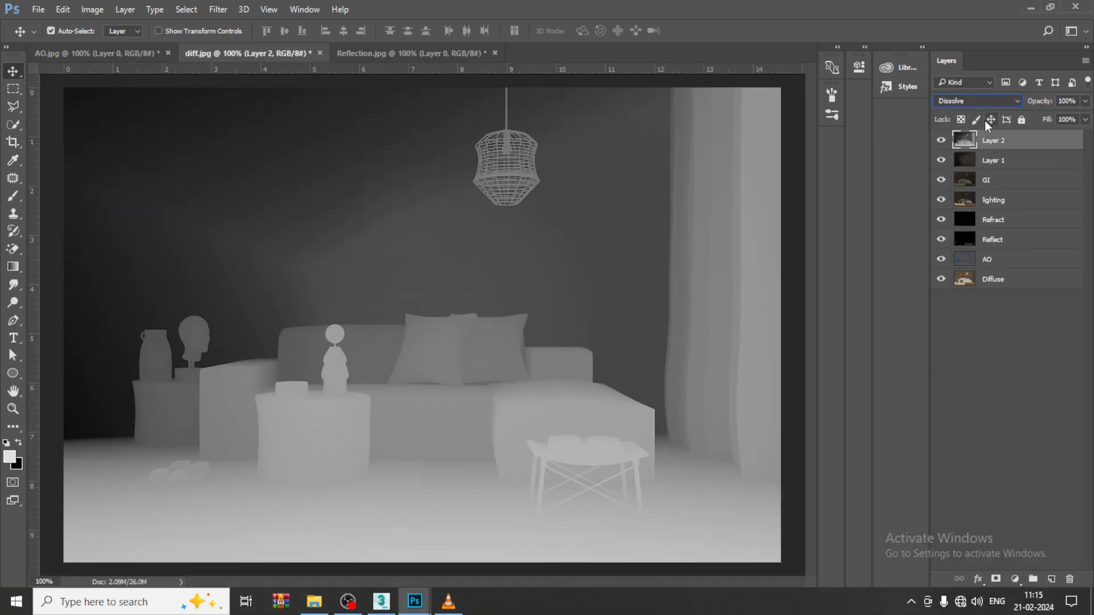
{"action": "key", "text": "Down"}
{"action": "key", "text": "Down"}
{"action": "key", "text": "Down"}
{"action": "key", "text": "Down"}
{"action": "key", "text": "Down"}
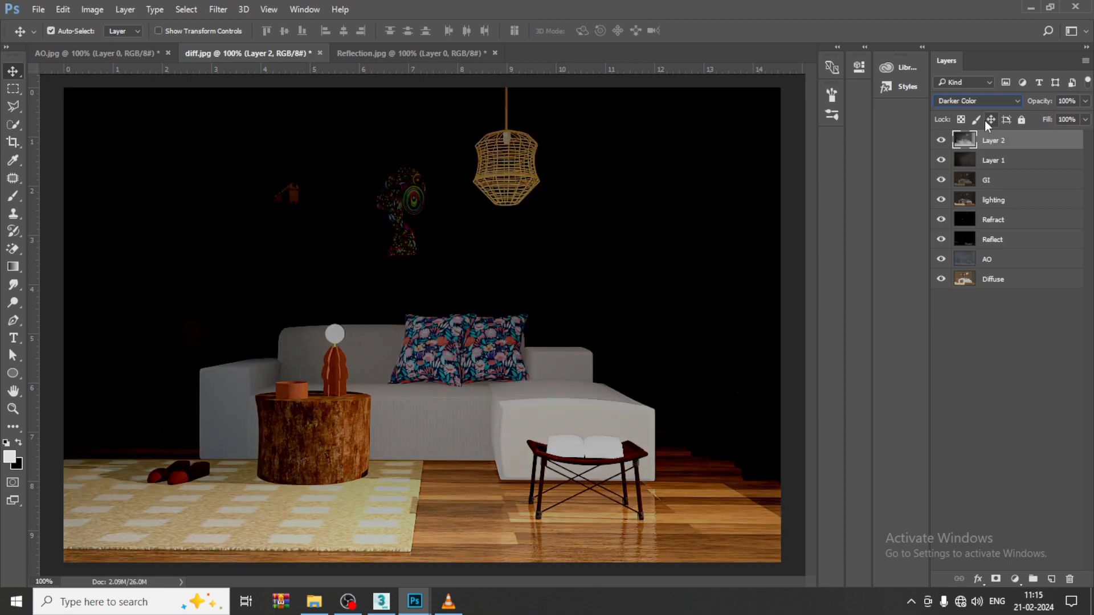
{"action": "key", "text": "Down"}
{"action": "key", "text": "Down"}
{"action": "key", "text": "Down"}
{"action": "key", "text": "Down"}
{"action": "key", "text": "Down"}
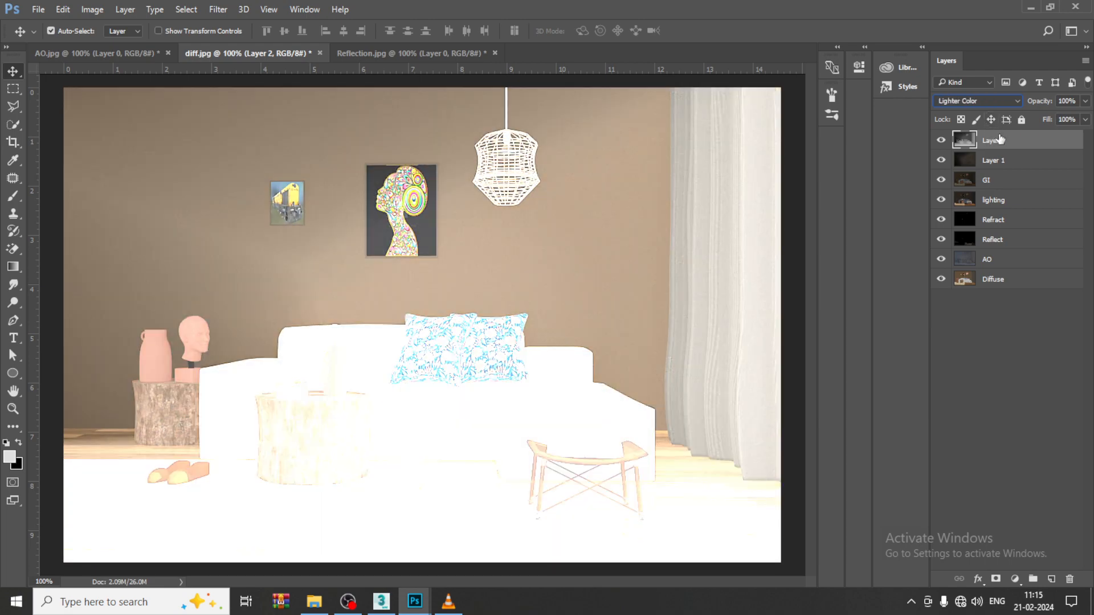
{"action": "key", "text": "Down"}
{"action": "key", "text": "Down"}
{"action": "key", "text": "Down"}
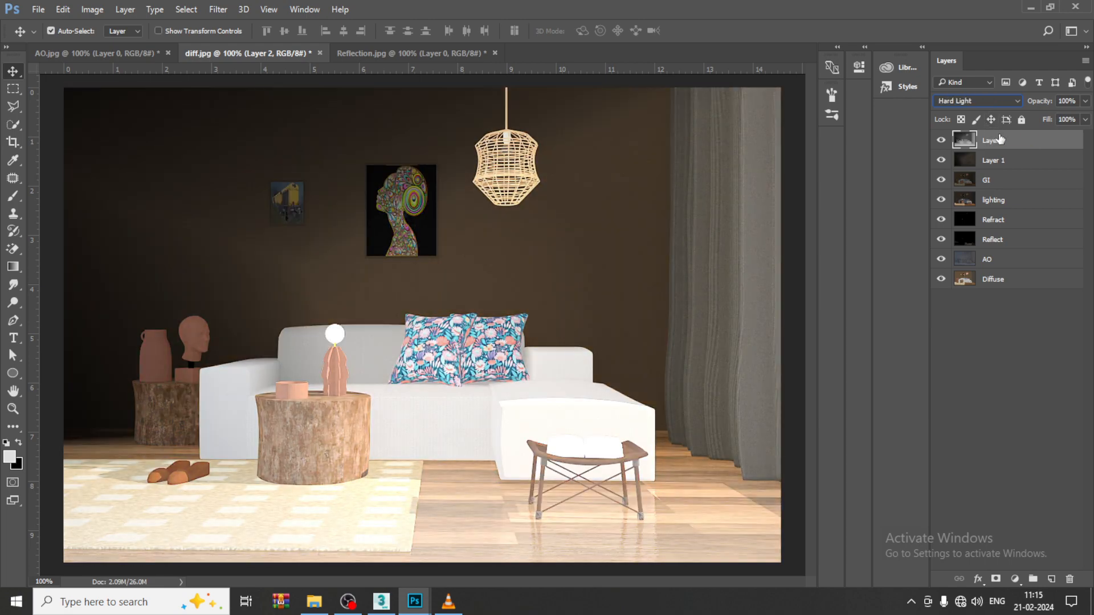
{"action": "key", "text": "Up"}
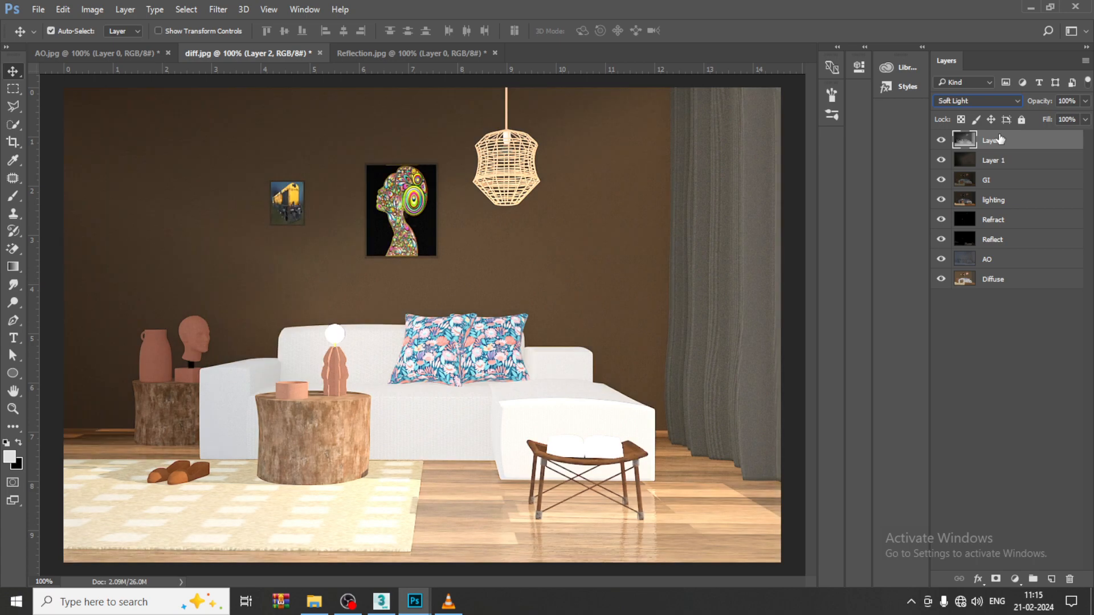
{"action": "key", "text": "Down"}
{"action": "key", "text": "Down"}
{"action": "key", "text": "Down"}
{"action": "key", "text": "Down"}
{"action": "key", "text": "Down"}
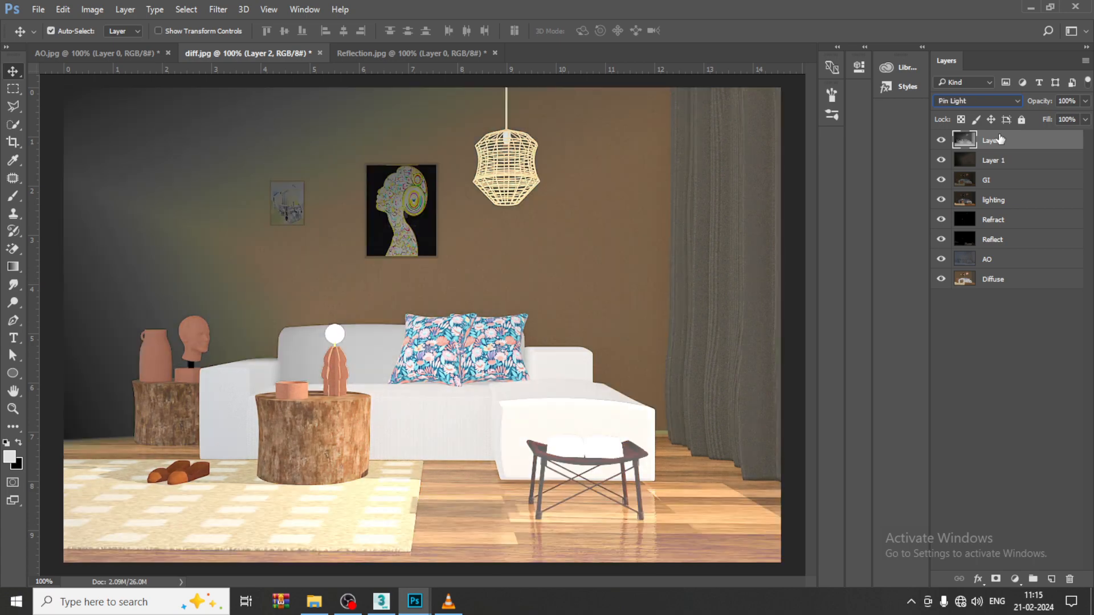
{"action": "key", "text": "Down"}
{"action": "key", "text": "Down"}
{"action": "key", "text": "Down"}
{"action": "key", "text": "Down"}
{"action": "key", "text": "Down"}
{"action": "key", "text": "Down"}
{"action": "key", "text": "Down"}
{"action": "key", "text": "Down"}
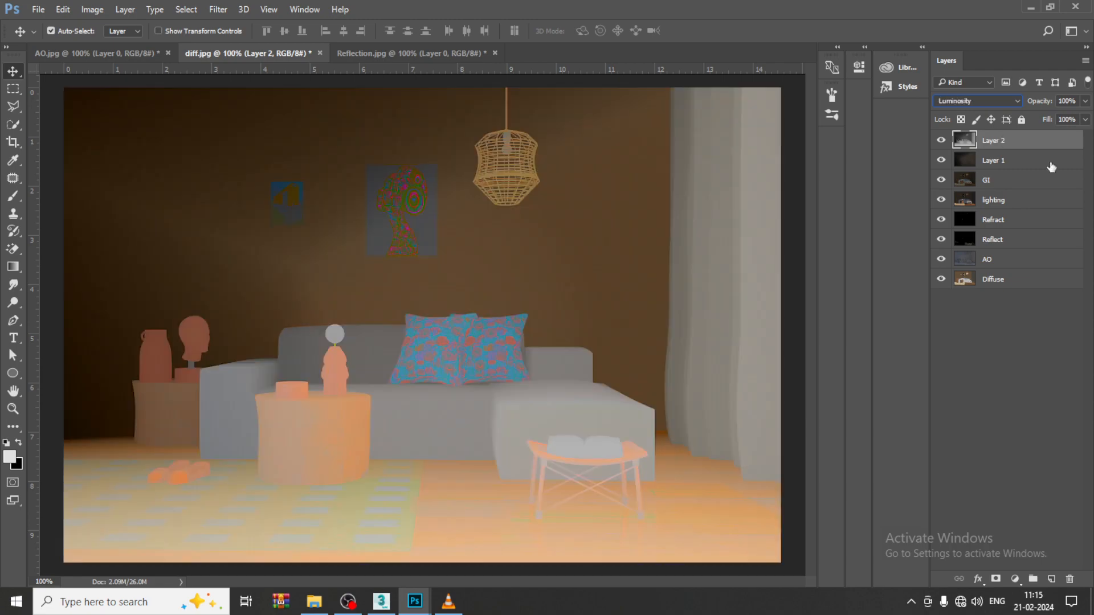
Go through the Z depth layer's blend modes again from Normal and set it to Soft Light.
{"action": "left_click", "coordinate": [997, 101]}
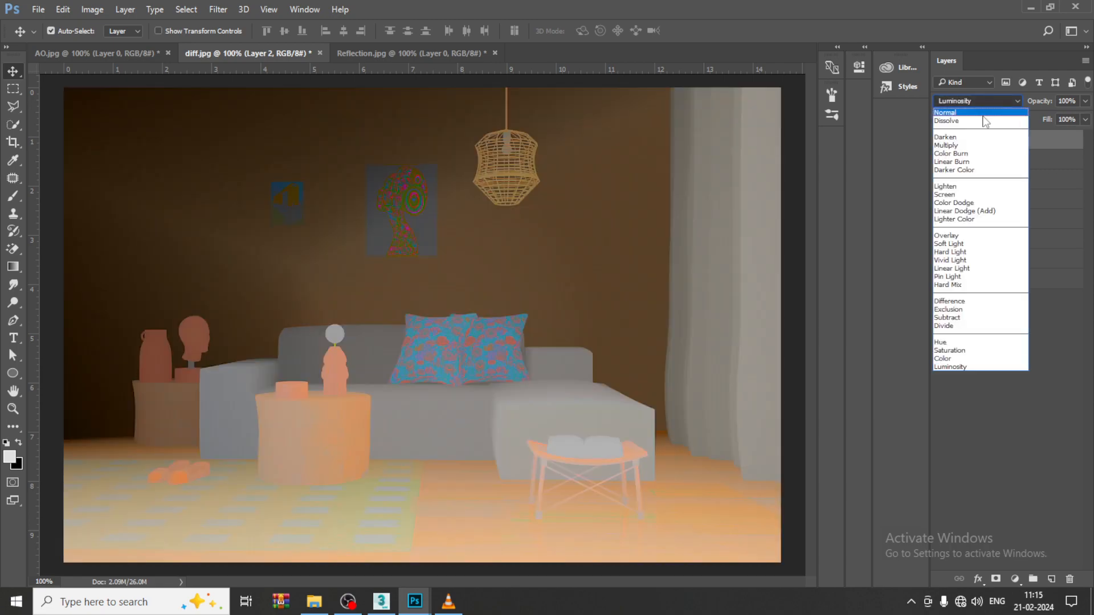
{"action": "left_click", "coordinate": [983, 112]}
{"action": "key", "text": "Down"}
{"action": "key", "text": "Down"}
{"action": "key", "text": "Down"}
{"action": "key", "text": "Down"}
{"action": "key", "text": "Down"}
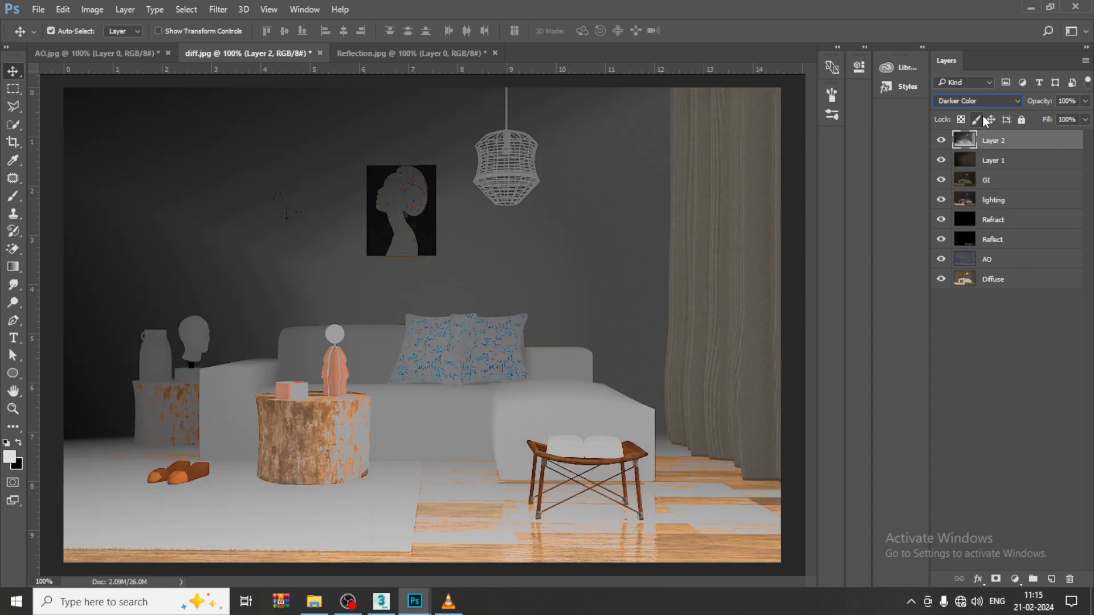
{"action": "key", "text": "Down"}
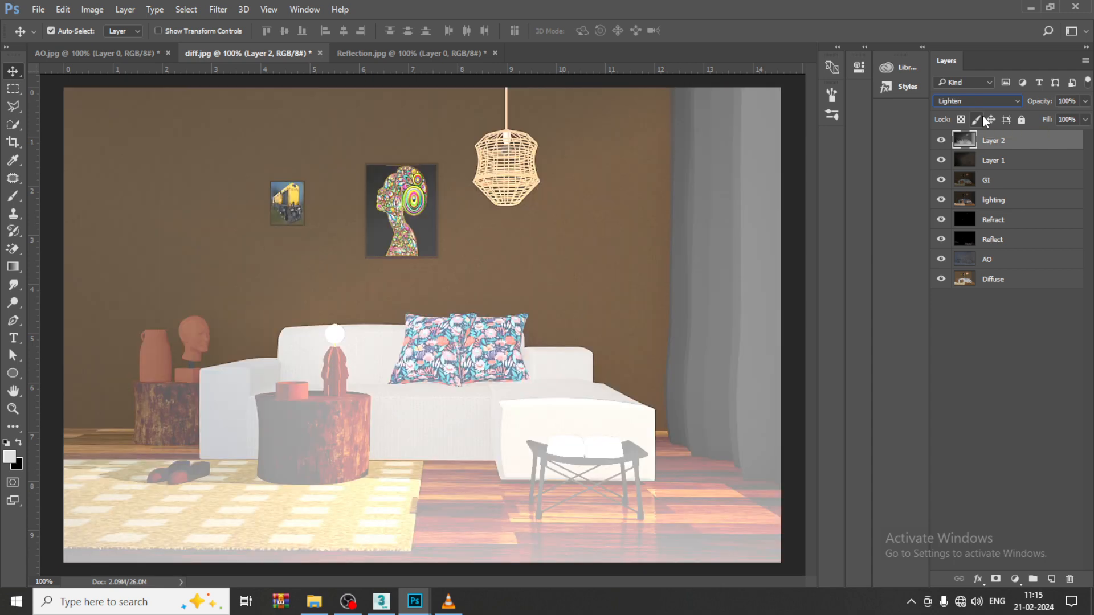
{"action": "key", "text": "Down"}
{"action": "key", "text": "Down"}
{"action": "key", "text": "Down"}
{"action": "key", "text": "Down"}
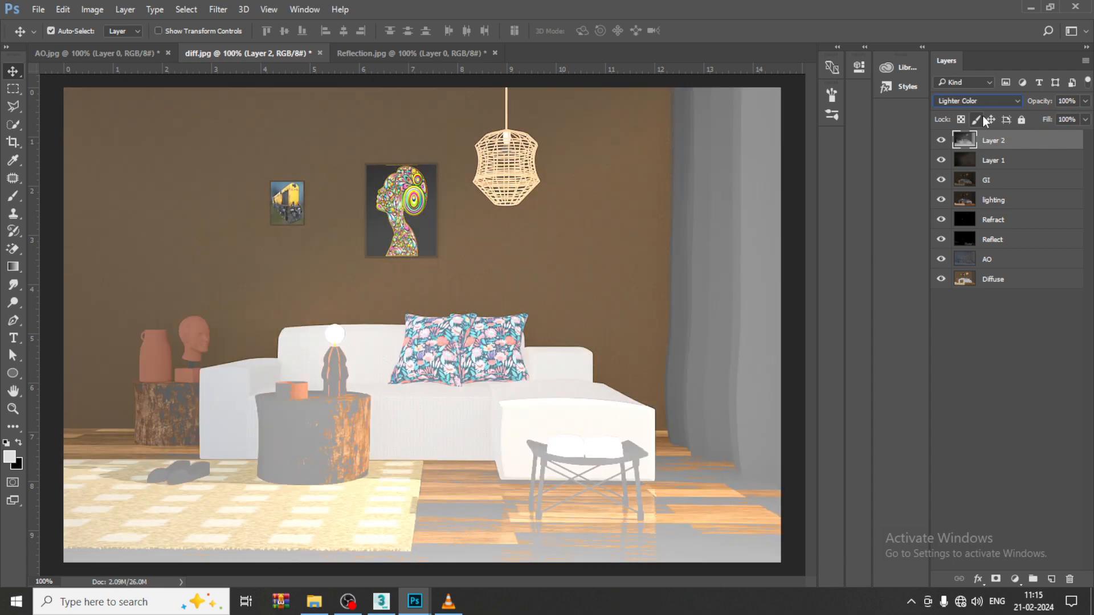
{"action": "key", "text": "Down"}
{"action": "key", "text": "Down"}
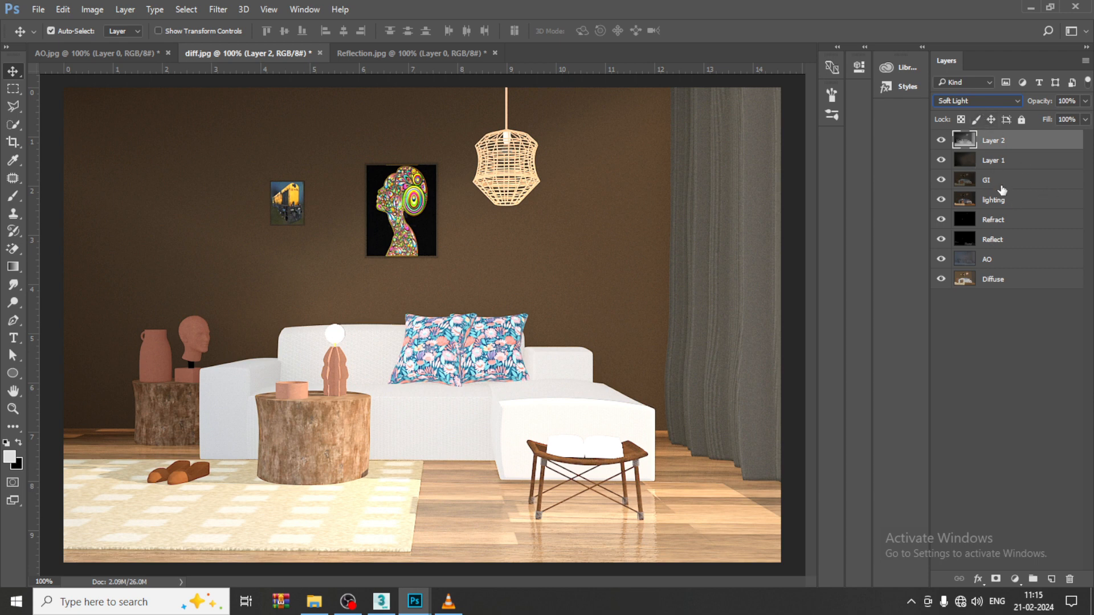
{"action": "key", "text": "Up"}
{"action": "key", "text": "Up"}
{"action": "key", "text": "Up"}
{"action": "key", "text": "Up"}
{"action": "key", "text": "Up"}
Move the lighting layer to the top of the stack and toggle its and the Z depth layer's visibility to compare.
{"action": "left_click_drag", "start_coordinate": [1004, 203], "coordinate": [1008, 137]}
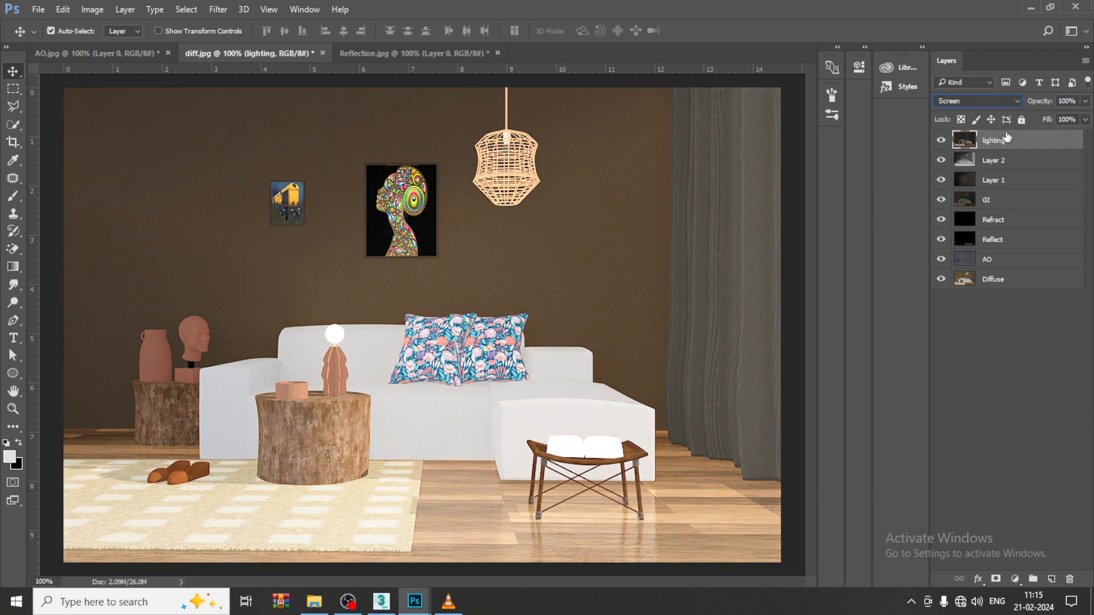
{"action": "left_click", "coordinate": [942, 162]}
{"action": "left_click", "coordinate": [943, 162]}
{"action": "left_click", "coordinate": [942, 144]}
{"action": "left_click", "coordinate": [941, 144]}
{"action": "left_click", "coordinate": [942, 145]}
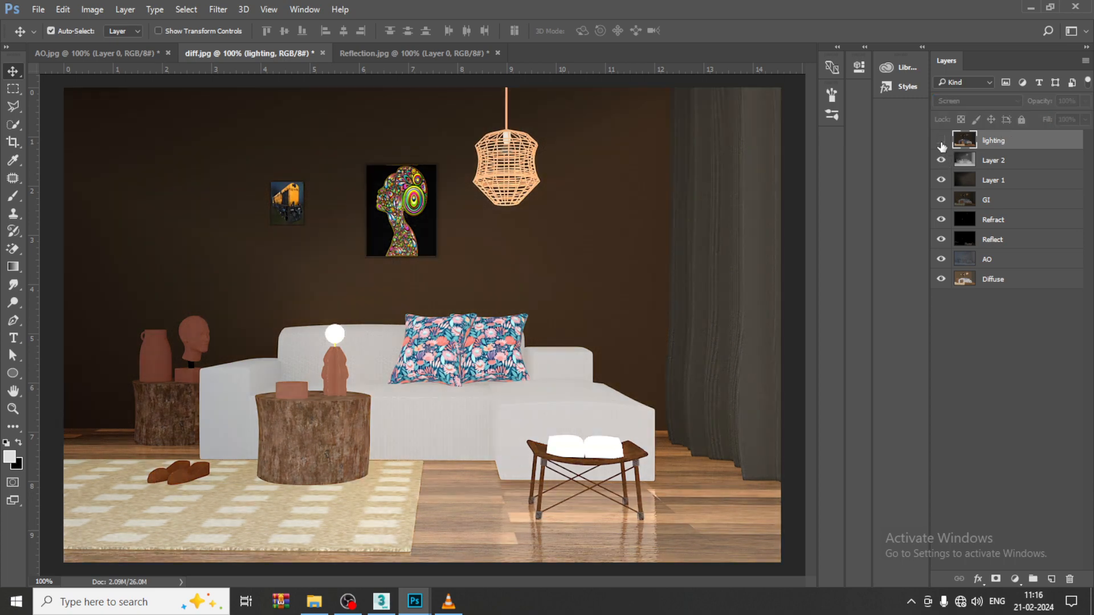
{"action": "left_click", "coordinate": [941, 144]}
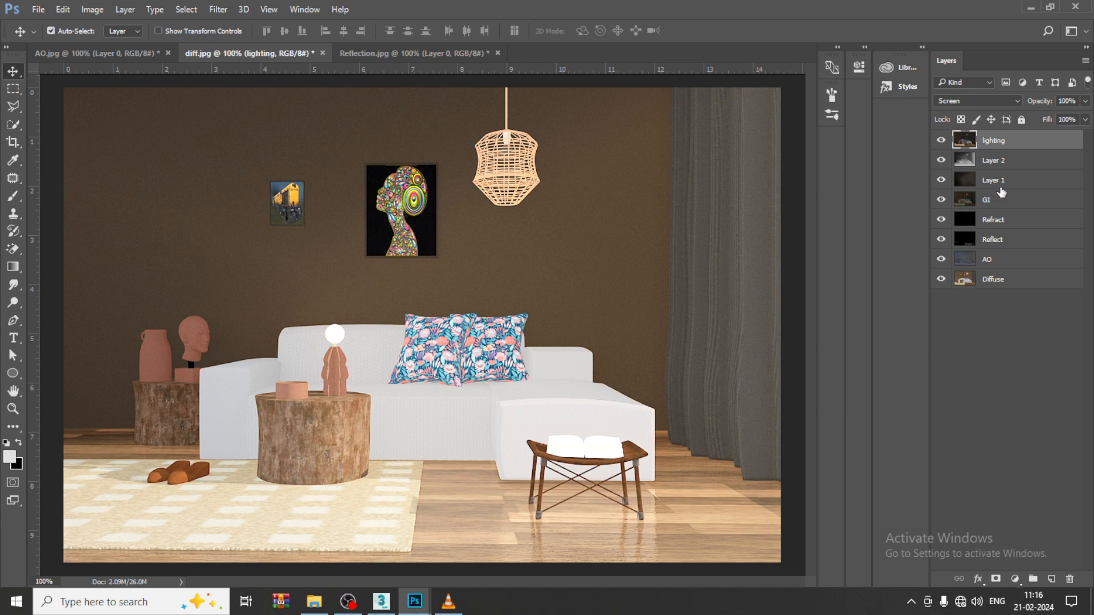
Go through the lighting layer's blend modes from Normal to Luminosity to compare their effect on the composite.
{"action": "left_click", "coordinate": [998, 101]}
{"action": "left_click", "coordinate": [974, 109]}
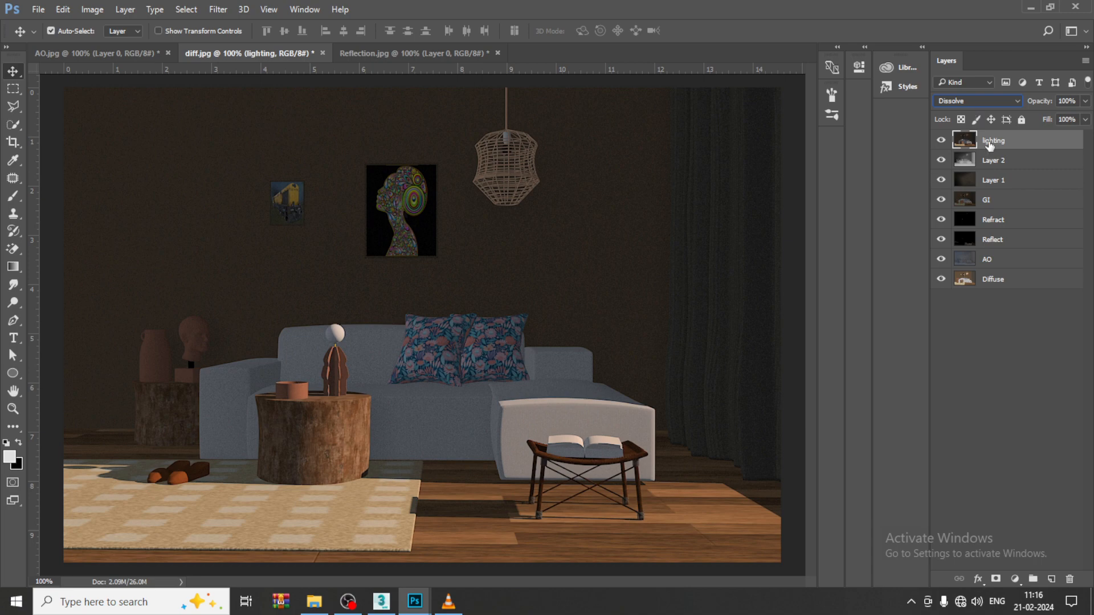
{"action": "key", "text": "Down"}
{"action": "key", "text": "Down"}
{"action": "key", "text": "Down"}
{"action": "key", "text": "Down"}
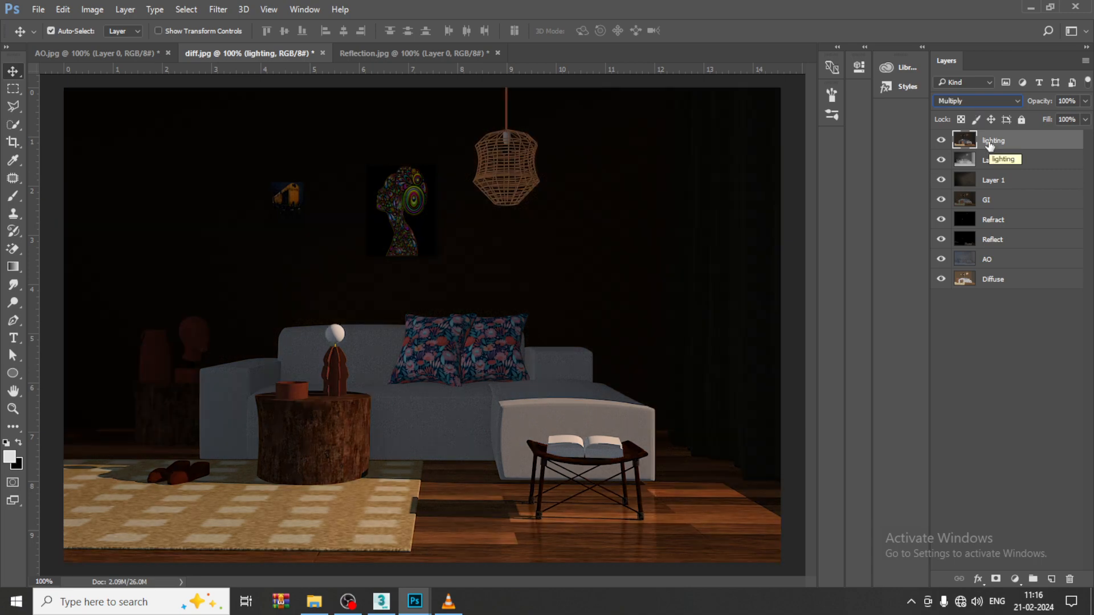
{"action": "key", "text": "Down"}
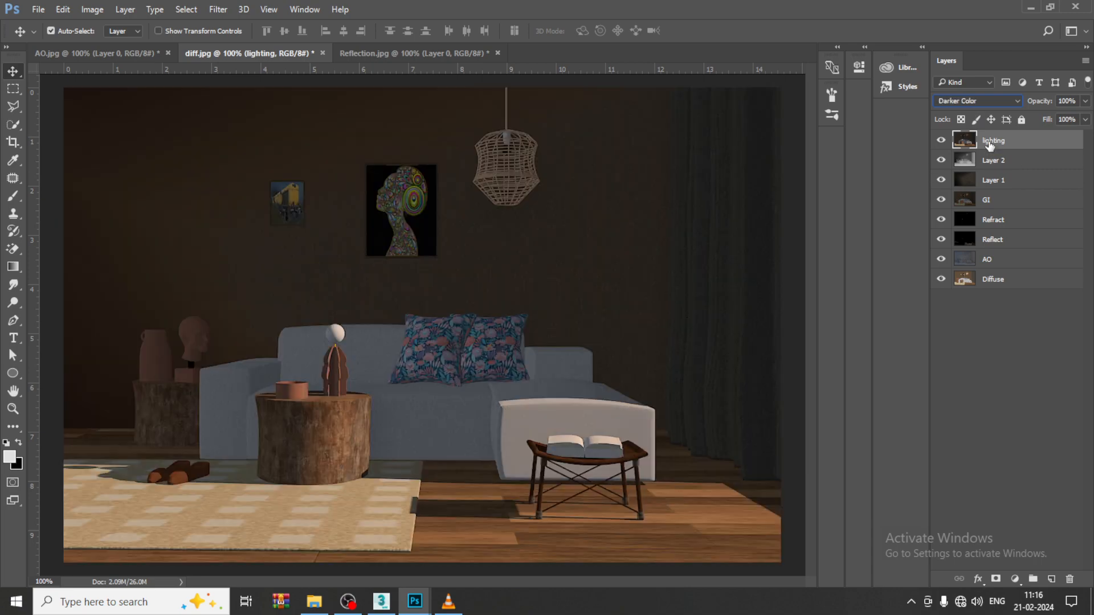
{"action": "key", "text": "Down"}
{"action": "key", "text": "Down"}
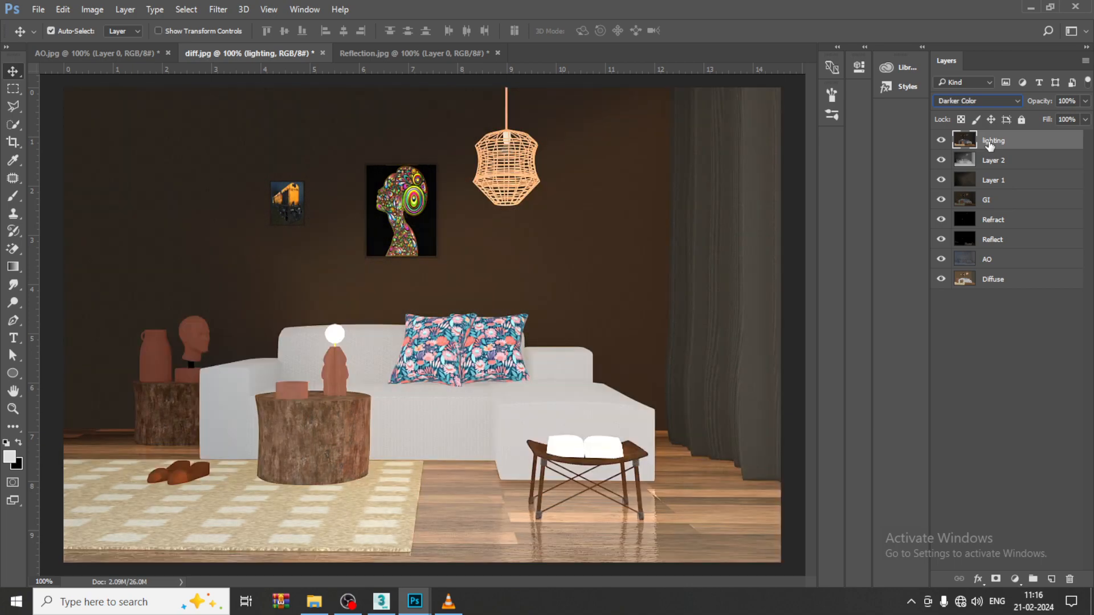
{"action": "key", "text": "Down"}
{"action": "key", "text": "Down"}
{"action": "key", "text": "Down"}
{"action": "key", "text": "Down"}
{"action": "key", "text": "Down"}
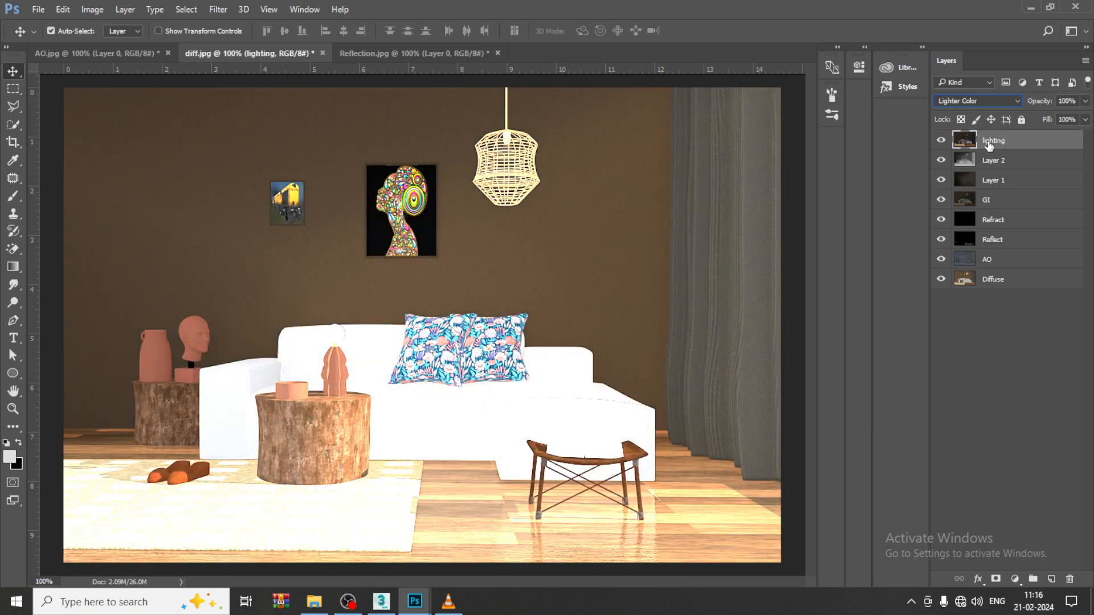
{"action": "key", "text": "Down"}
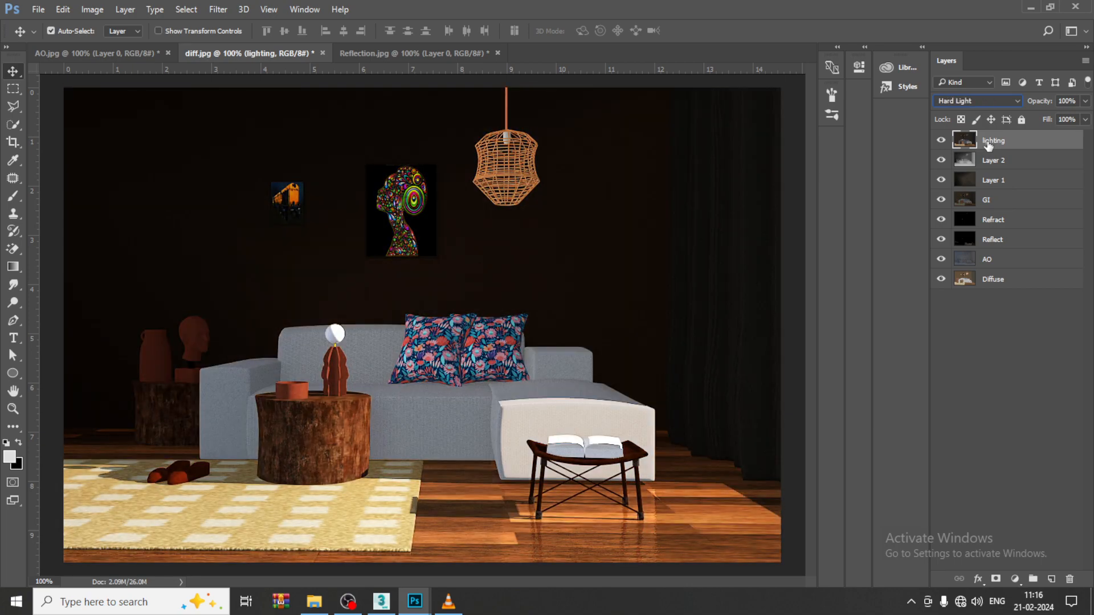
{"action": "key", "text": "Down"}
{"action": "key", "text": "Down"}
{"action": "key", "text": "Down"}
{"action": "key", "text": "Down"}
{"action": "key", "text": "Down"}
{"action": "key", "text": "Down"}
{"action": "key", "text": "Down"}
{"action": "key", "text": "Down"}
{"action": "key", "text": "Down"}
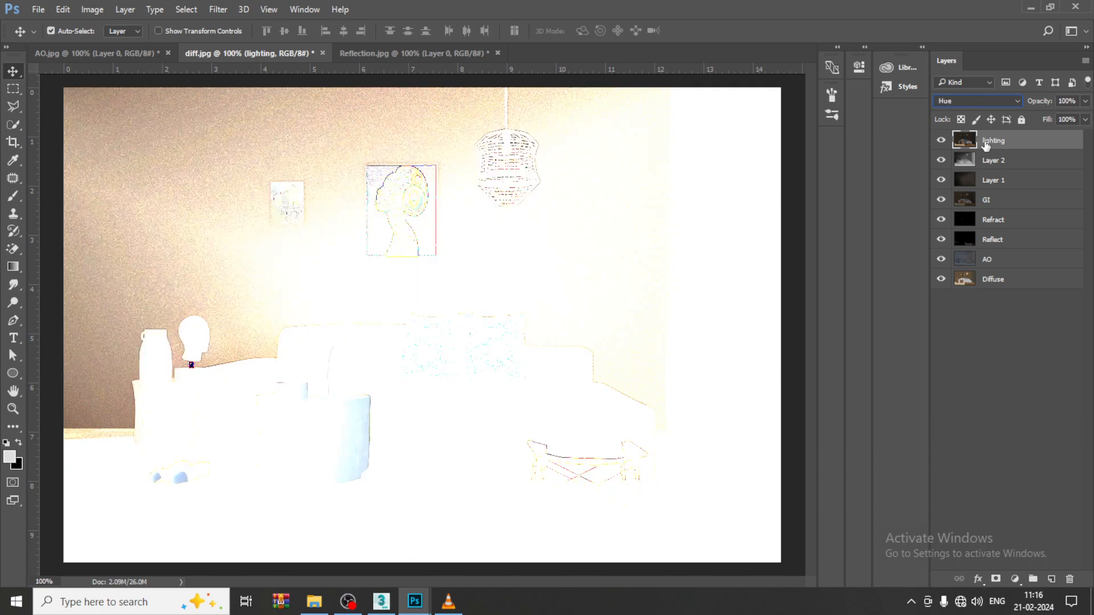
{"action": "key", "text": "Home"}
Set the lighting layer's blend mode to Normal and check the Z depth and atmosphere layers below it.
{"action": "left_click", "coordinate": [974, 98]}
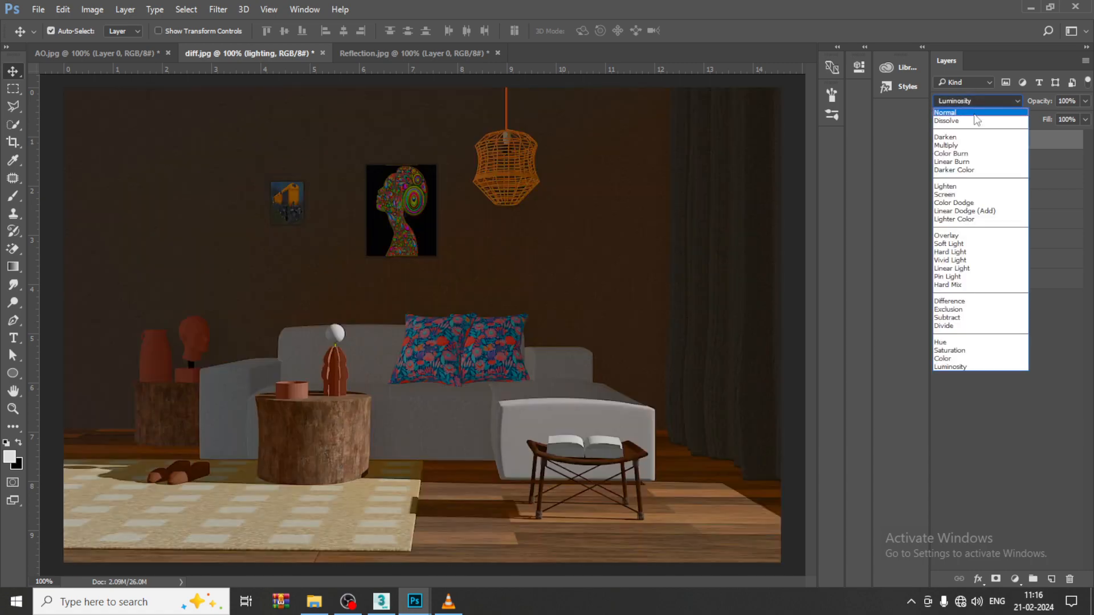
{"action": "left_click", "coordinate": [974, 108]}
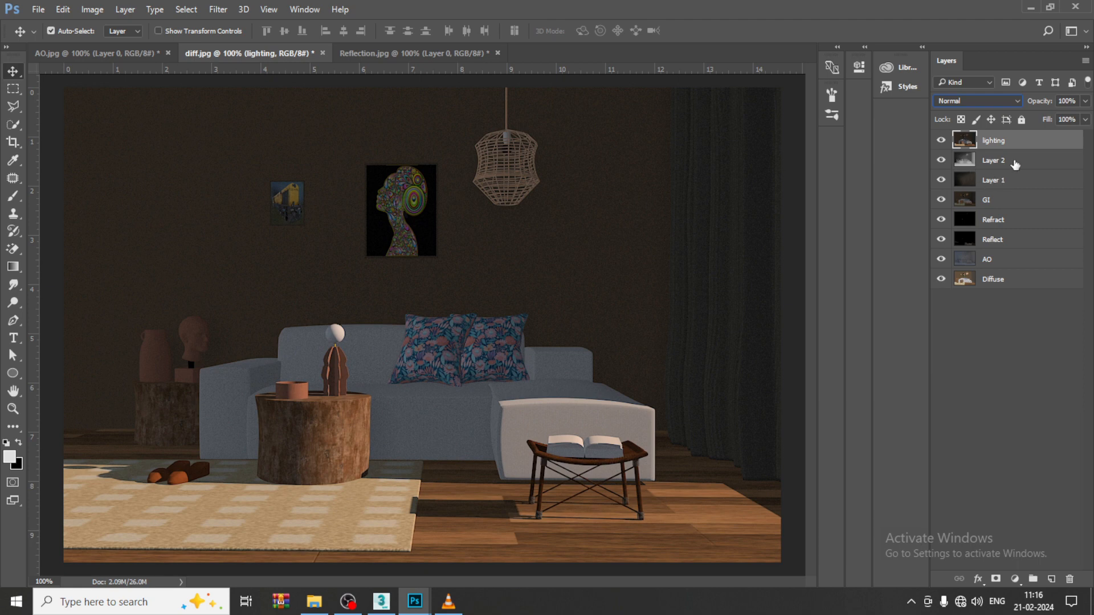
{"action": "mouse_move", "coordinate": [1013, 162]}
{"action": "left_mouse_down"}
{"action": "mouse_move", "coordinate": [1010, 140]}
{"action": "mouse_move", "coordinate": [1010, 173]}
{"action": "left_mouse_up"}
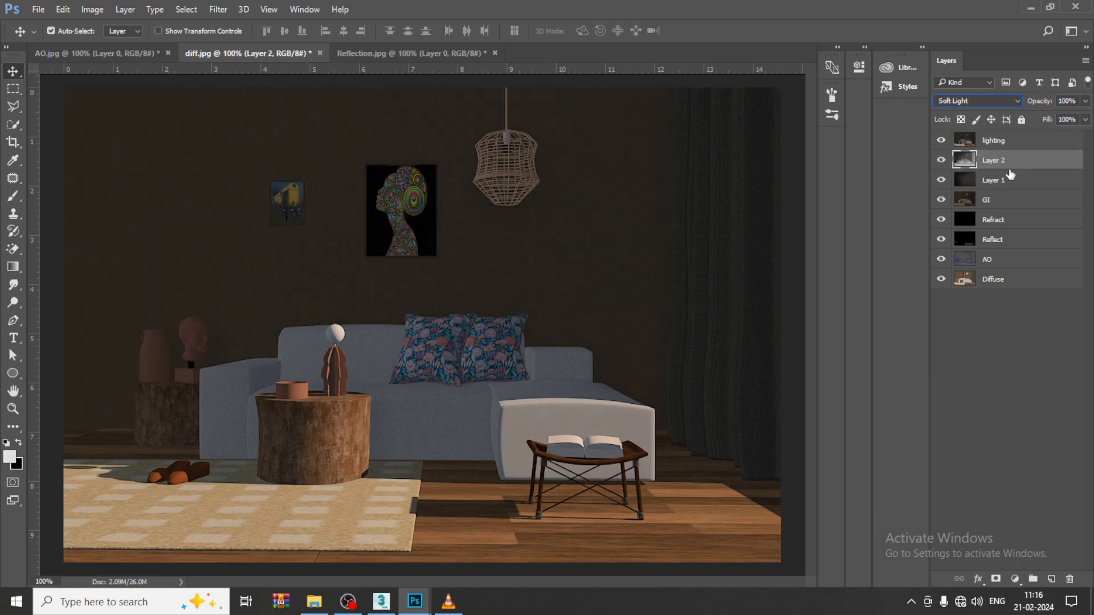
{"action": "left_click", "coordinate": [1006, 184]}
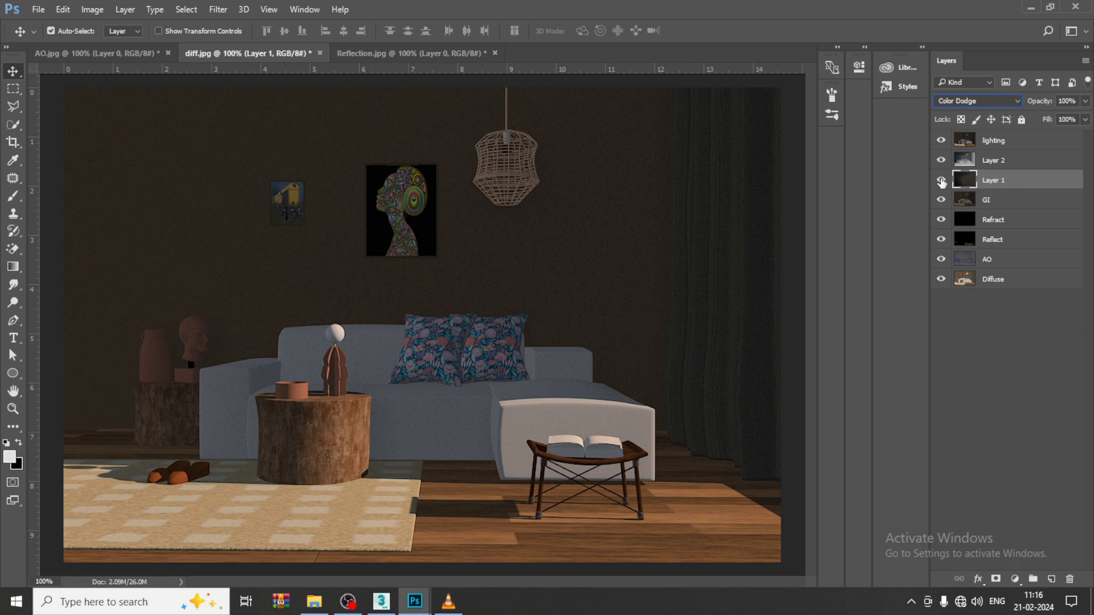
{"action": "left_click", "coordinate": [942, 183]}
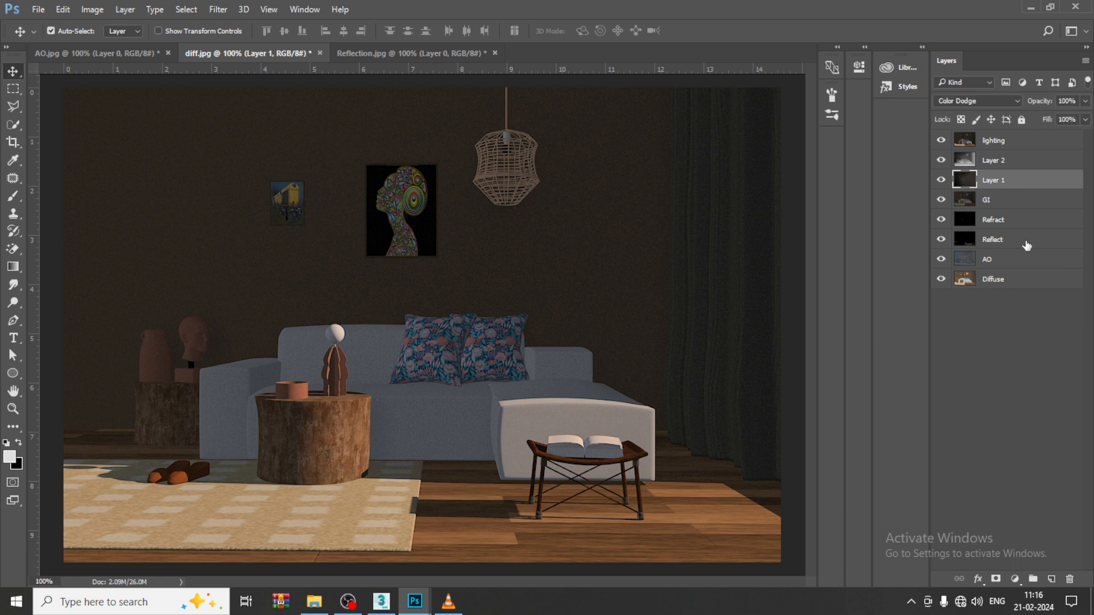
Add a Brightness/Contrast adjustment as the topmost layer, with brightness 40 and contrast -1.
{"action": "left_click", "coordinate": [1015, 580]}
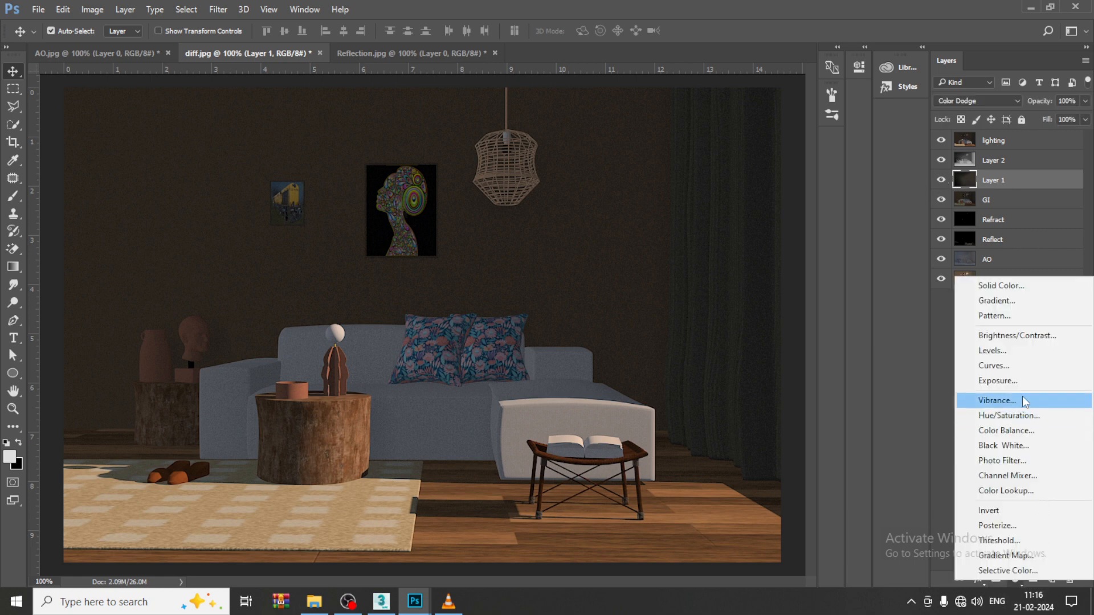
{"action": "left_click", "coordinate": [1025, 336]}
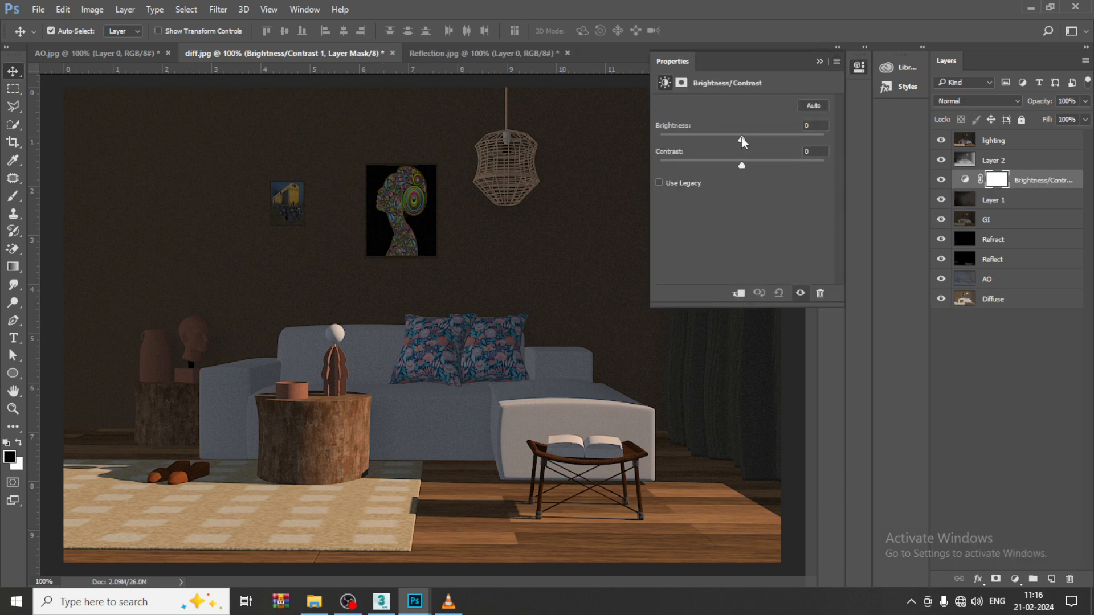
{"action": "left_click_drag", "start_coordinate": [742, 139], "coordinate": [785, 141]}
{"action": "key", "text": "ctrl+z"}
{"action": "left_click_drag", "start_coordinate": [1035, 185], "coordinate": [1029, 140]}
{"action": "left_click_drag", "start_coordinate": [742, 139], "coordinate": [736, 166]}
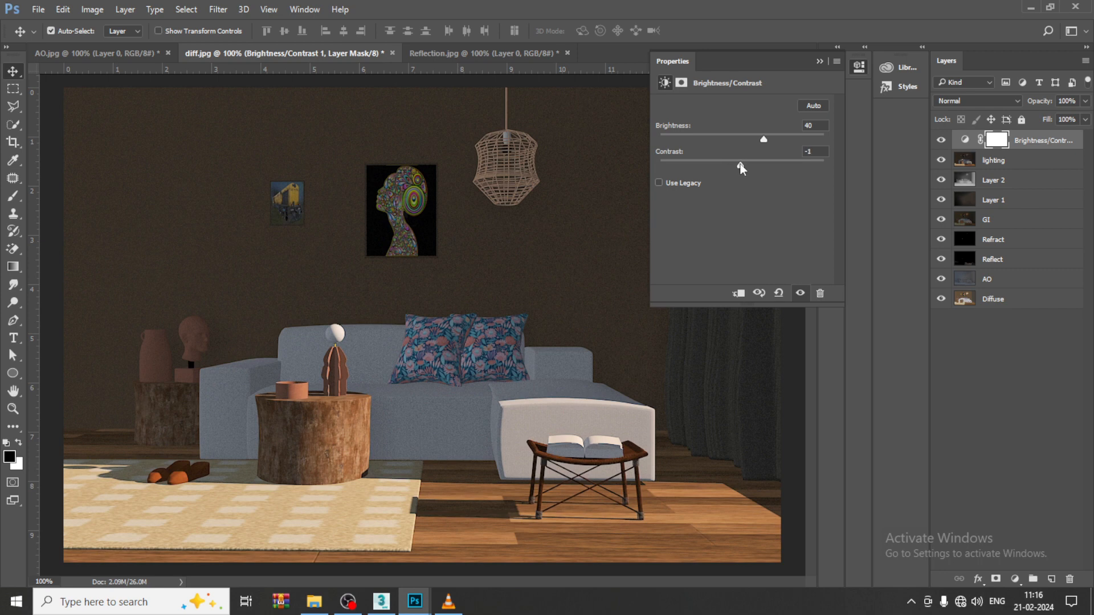
{"action": "left_click", "coordinate": [820, 61]}
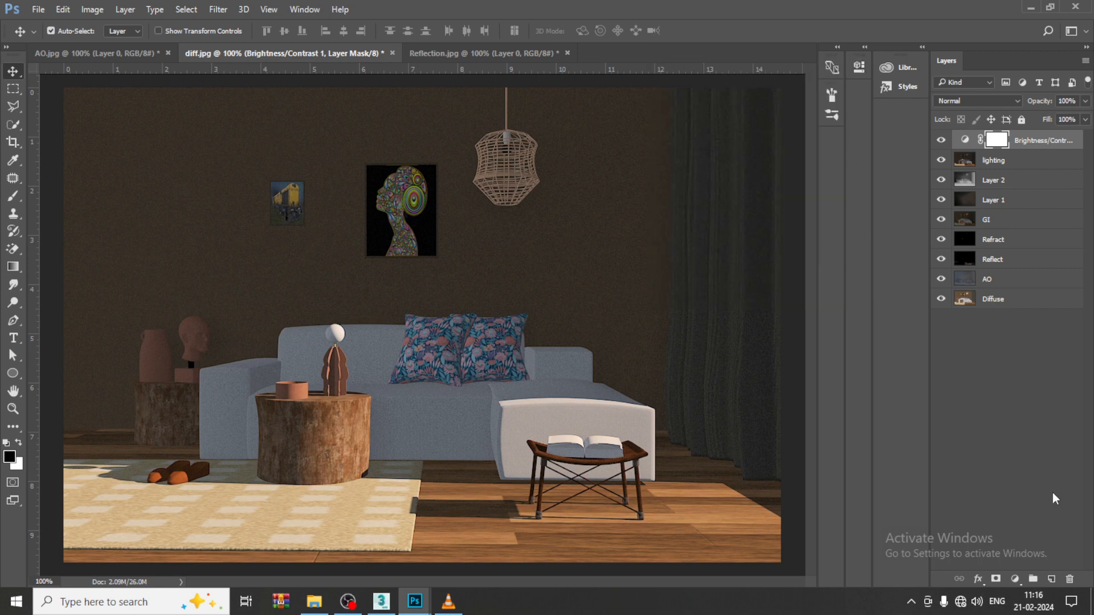
Add a Color Balance adjustment layer on top and set its midtones to Cyan/Red +2 and Yellow/Blue -4.
{"action": "left_click", "coordinate": [1015, 579]}
{"action": "left_click", "coordinate": [1038, 437]}
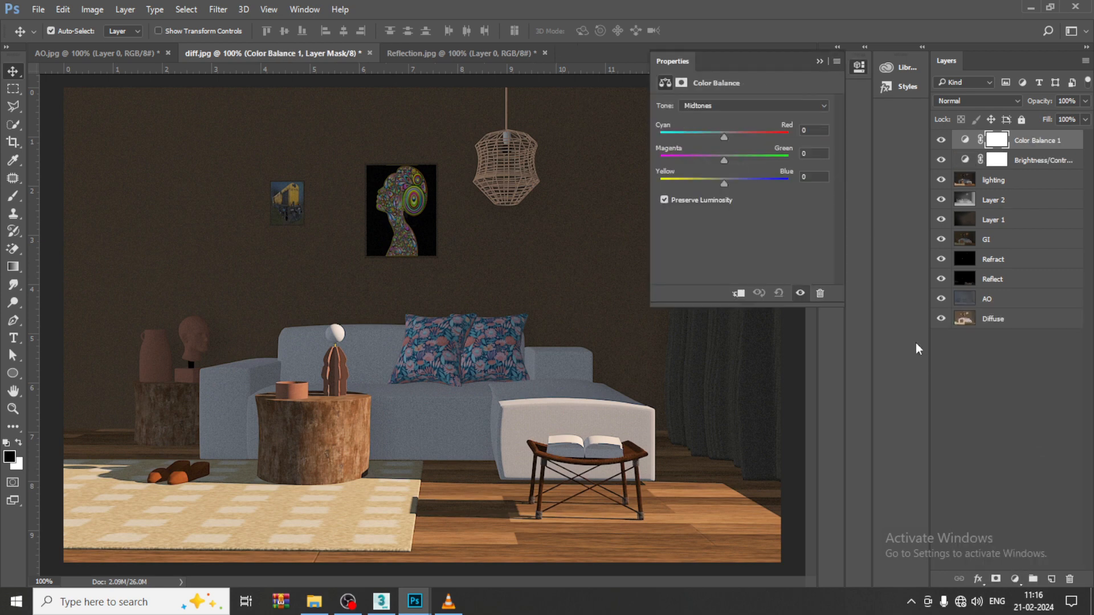
{"action": "left_click_drag", "start_coordinate": [723, 183], "coordinate": [719, 183]}
{"action": "mouse_move", "coordinate": [727, 138]}
{"action": "left_mouse_down"}
{"action": "mouse_move", "coordinate": [736, 138]}
{"action": "mouse_move", "coordinate": [726, 138]}
{"action": "left_mouse_up"}
{"action": "left_click_drag", "start_coordinate": [720, 183], "coordinate": [722, 184]}
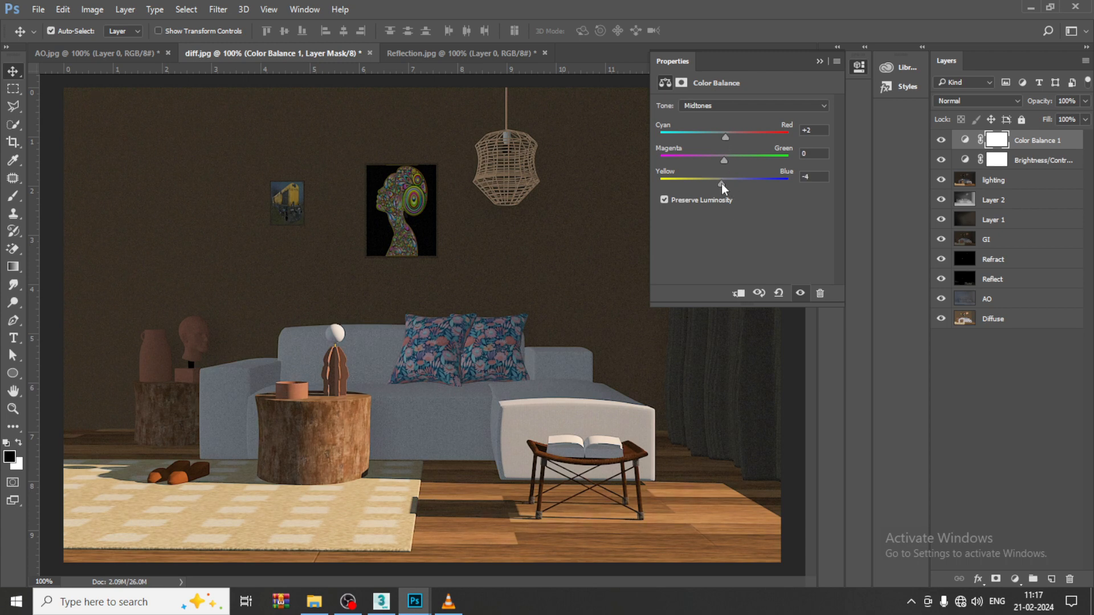
Add a Curves adjustment layer on top, apply the automatic curve correction, and reduce the layer's opacity to 48%.
{"action": "left_click", "coordinate": [1016, 579]}
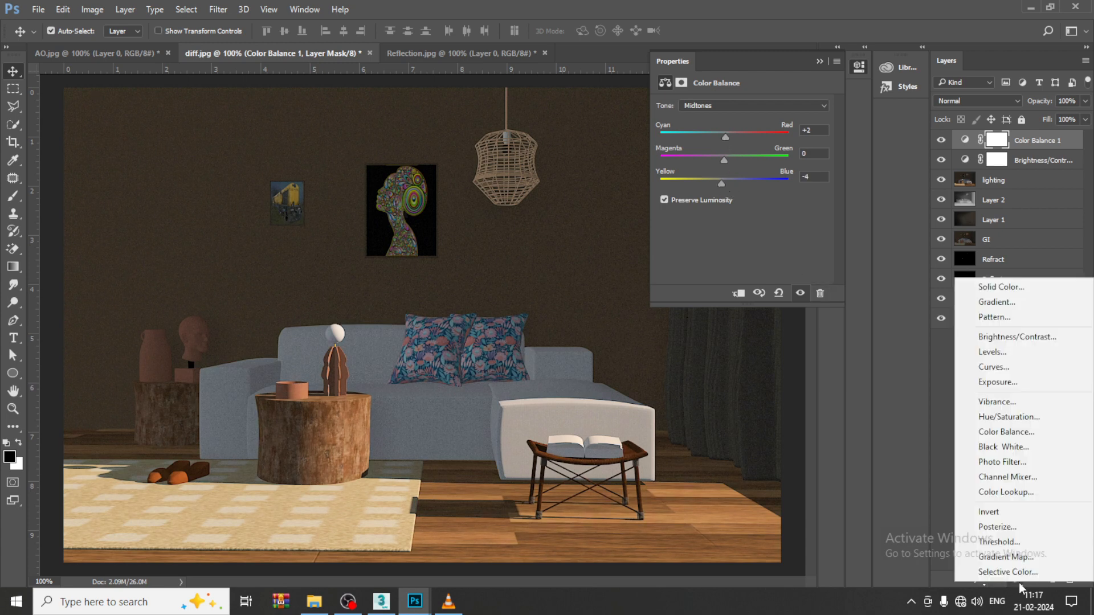
{"action": "left_click", "coordinate": [1024, 369]}
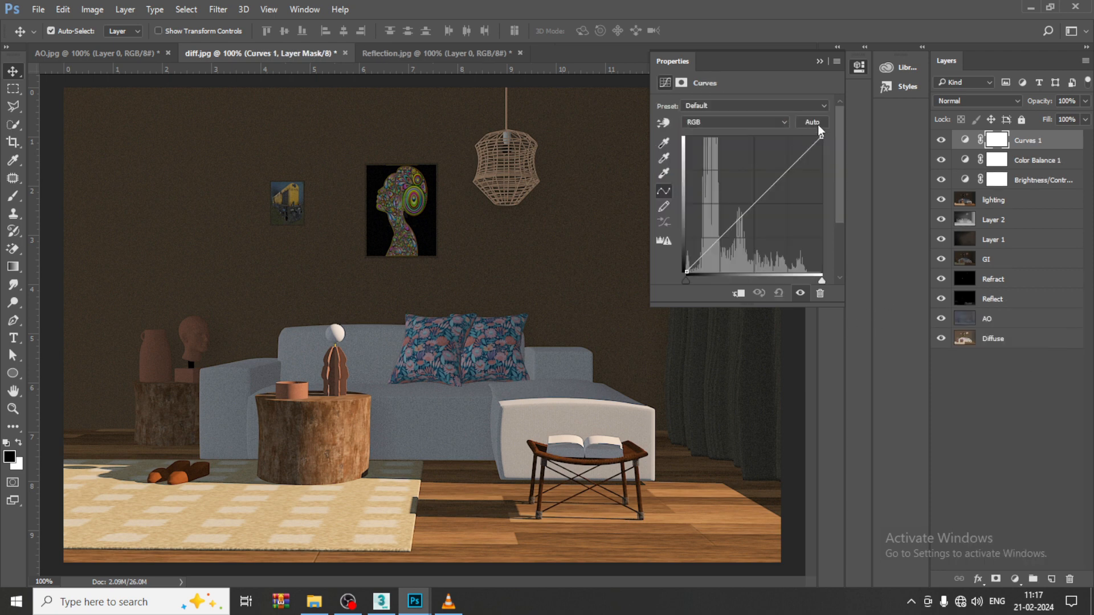
{"action": "left_click", "coordinate": [818, 125]}
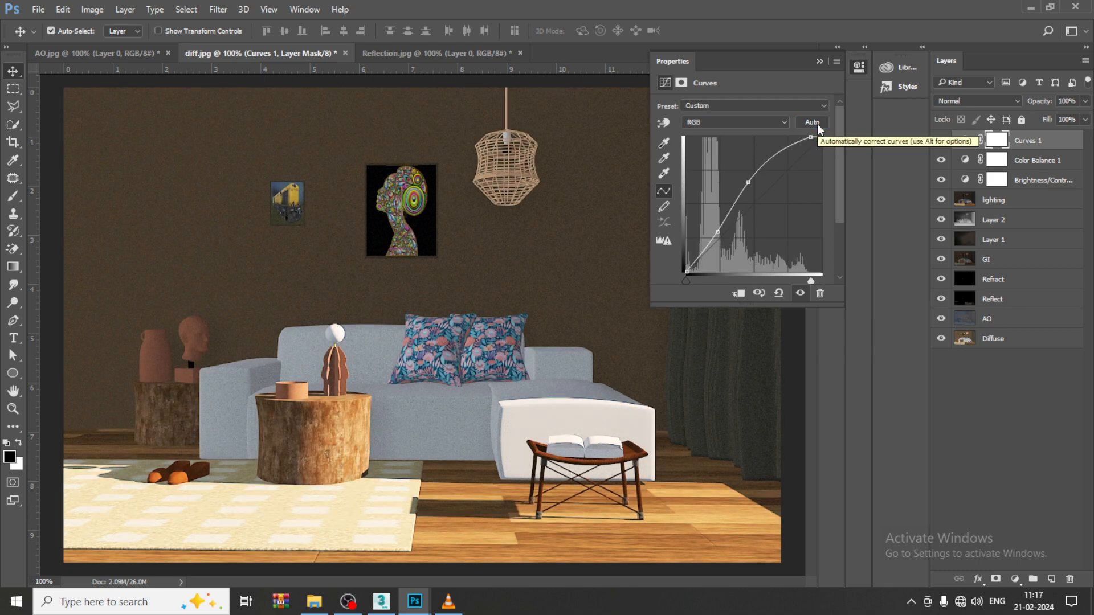
{"action": "left_click", "coordinate": [1085, 101]}
{"action": "left_click_drag", "start_coordinate": [1072, 116], "coordinate": [1057, 115]}
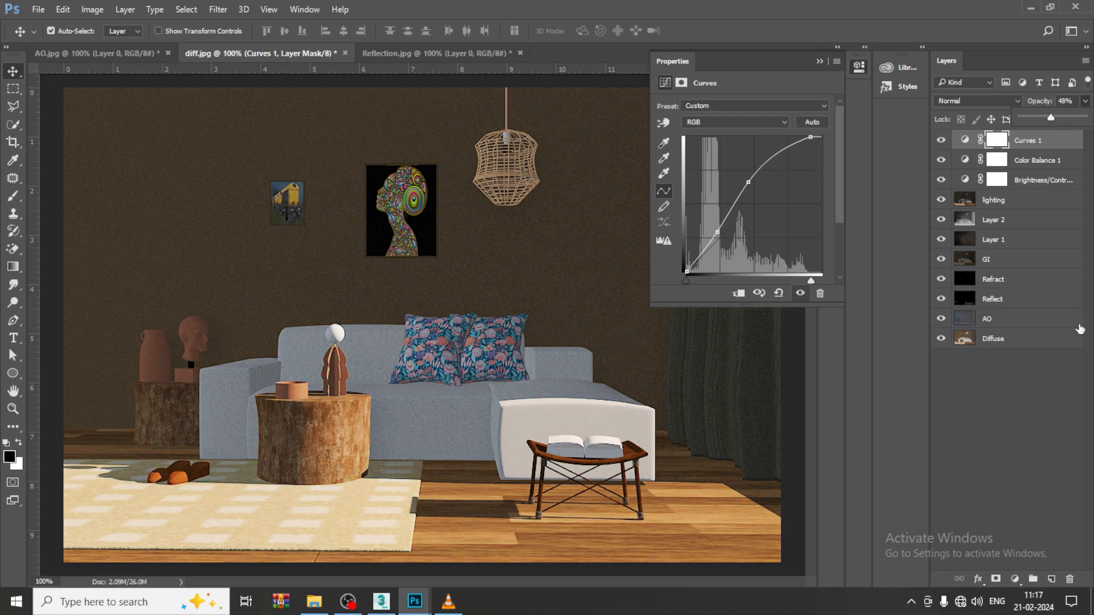
Add a Photo Filter adjustment layer on top using the Sepia filter at 22% density.
{"action": "left_click", "coordinate": [1015, 579]}
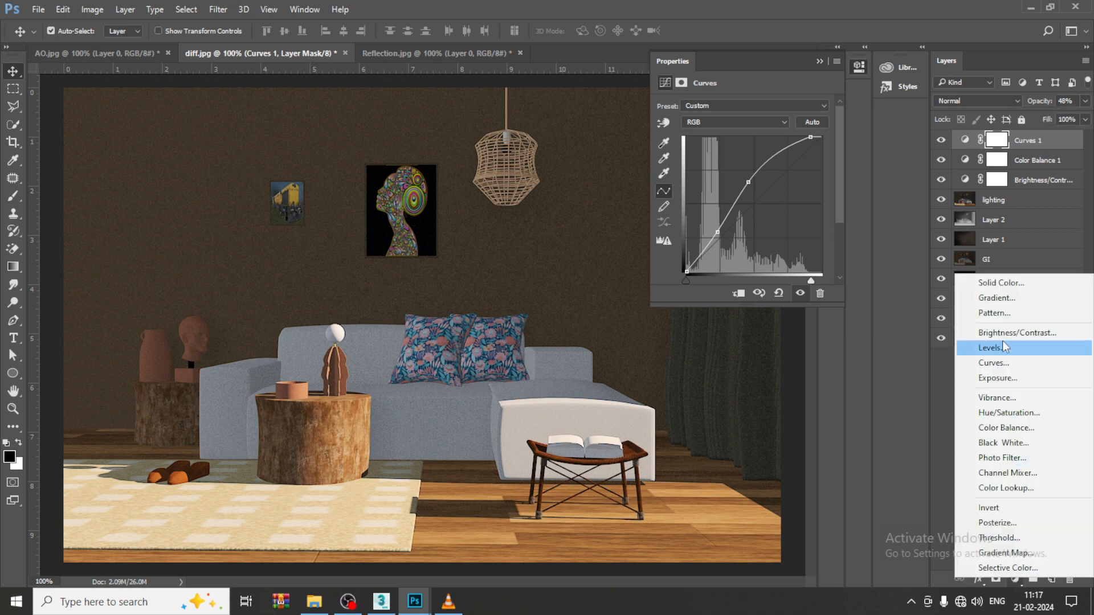
{"action": "left_click", "coordinate": [1036, 457]}
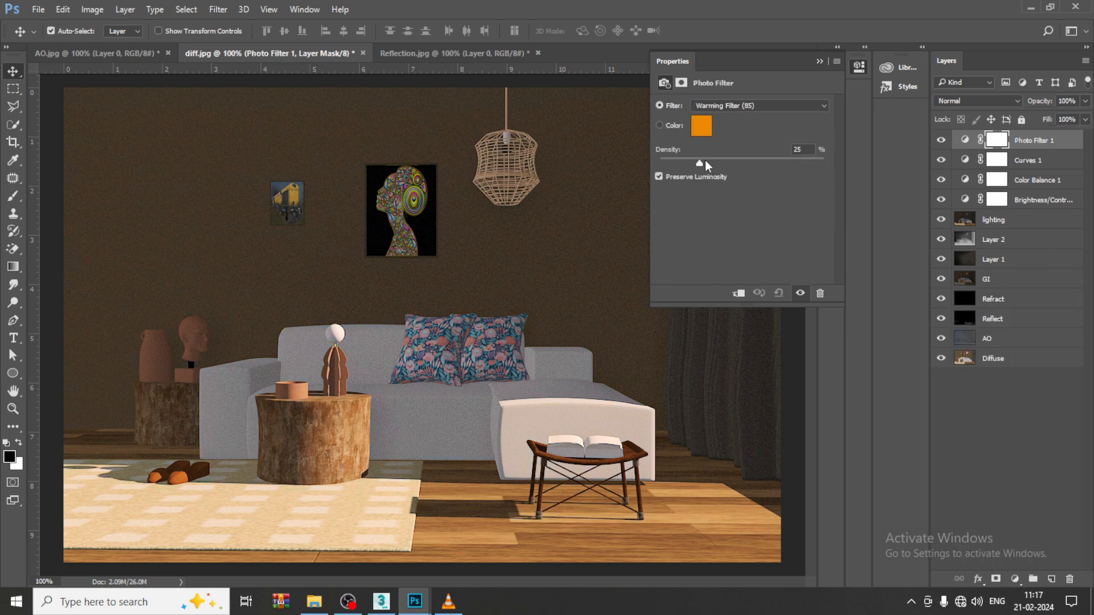
{"action": "left_click", "coordinate": [742, 107]}
{"action": "left_click", "coordinate": [751, 271]}
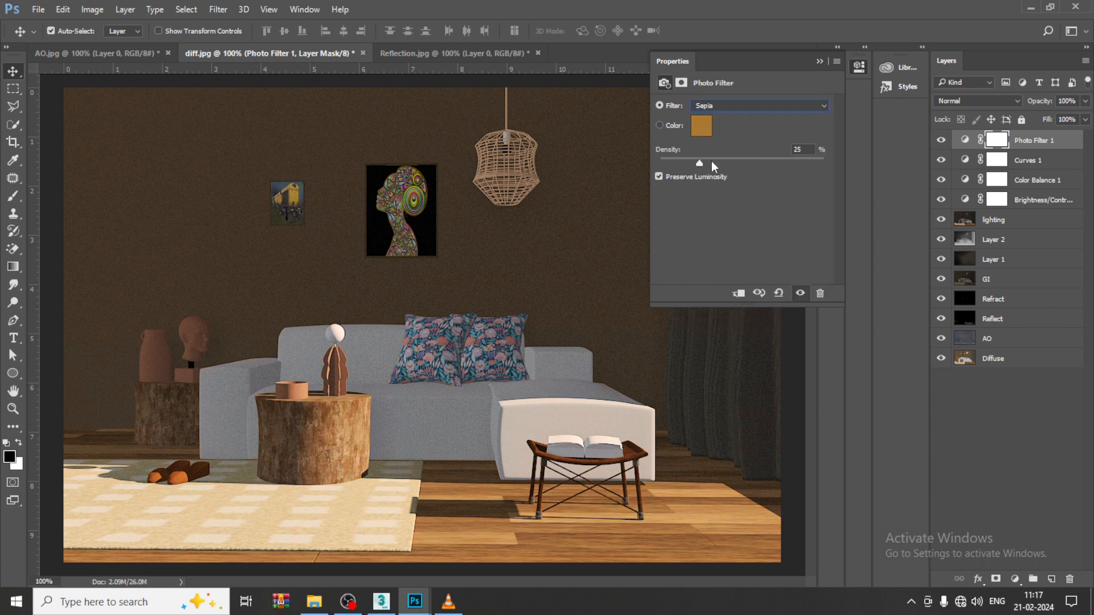
{"action": "left_click_drag", "start_coordinate": [726, 161], "coordinate": [691, 164]}
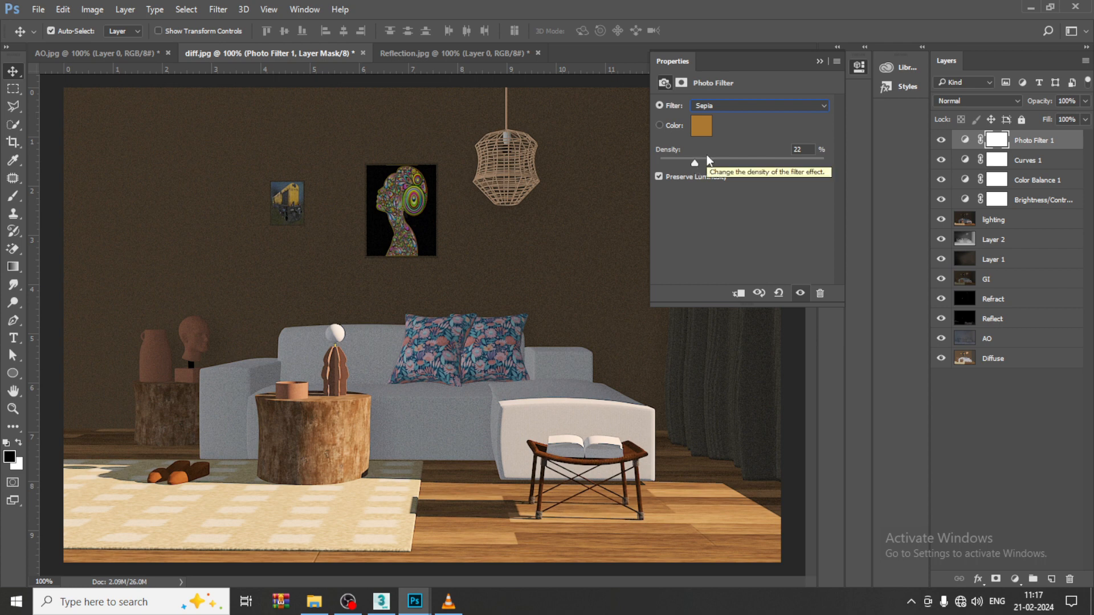
{"action": "left_click", "coordinate": [820, 61]}
Add a Color Lookup adjustment layer on top and apply the Bleach Bypass.look 3DLUT.
{"action": "left_click", "coordinate": [1016, 580]}
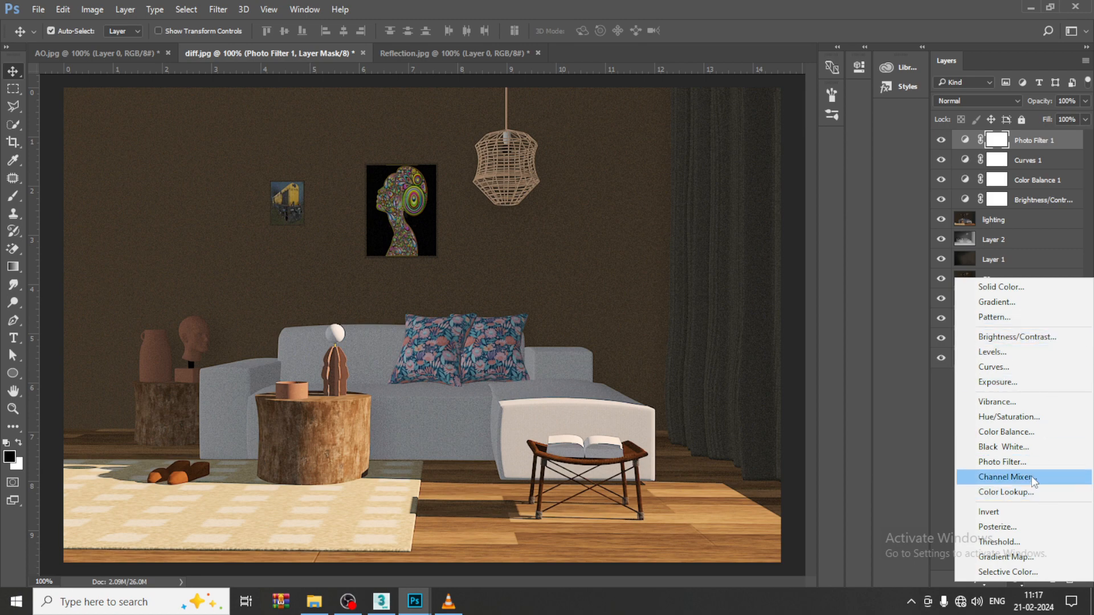
{"action": "left_click", "coordinate": [1036, 492]}
{"action": "left_click", "coordinate": [745, 108]}
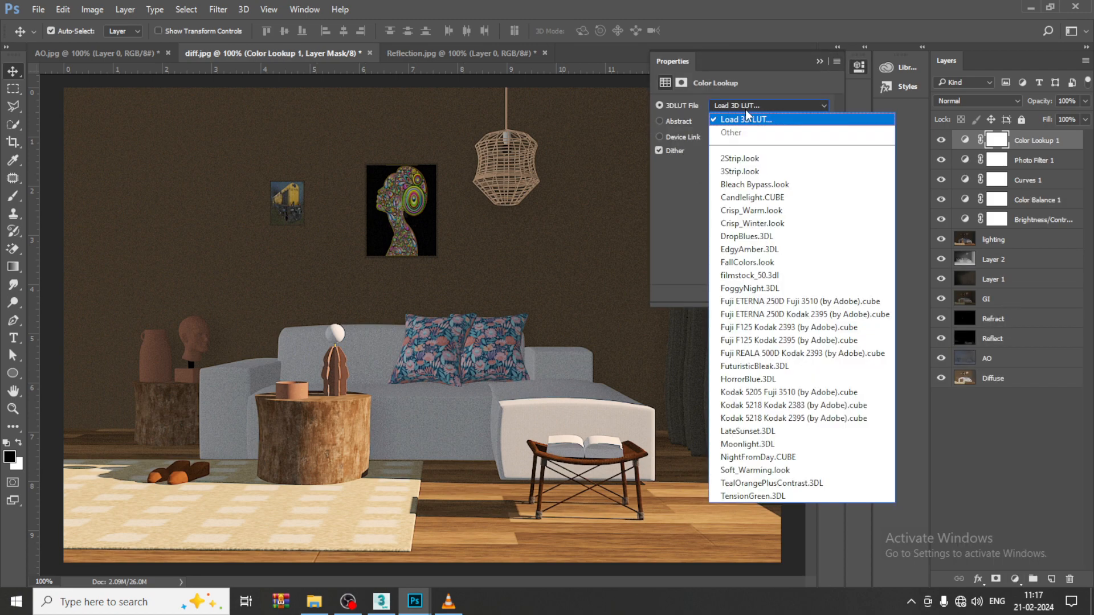
{"action": "left_click", "coordinate": [753, 151]}
{"action": "key", "text": "Down"}
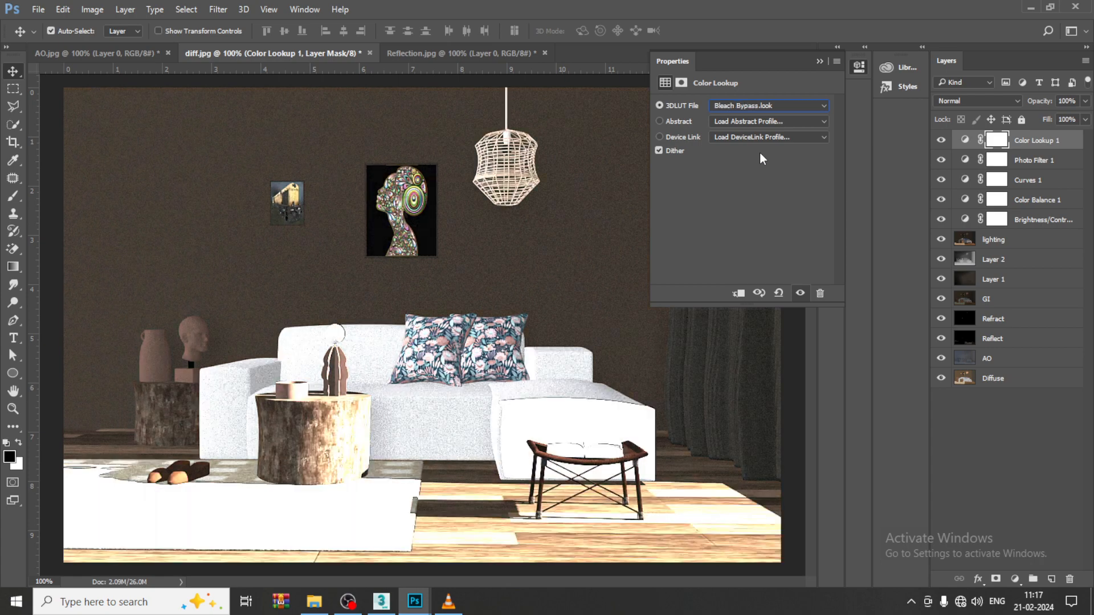
Go through the Color Lookup layer's 3DLUT files from Bleach Bypass.look to Kodak 5218 Kodak 2395 to compare their looks.
{"action": "key", "text": "Up"}
{"action": "key", "text": "Down"}
{"action": "key", "text": "Down"}
{"action": "key", "text": "Down"}
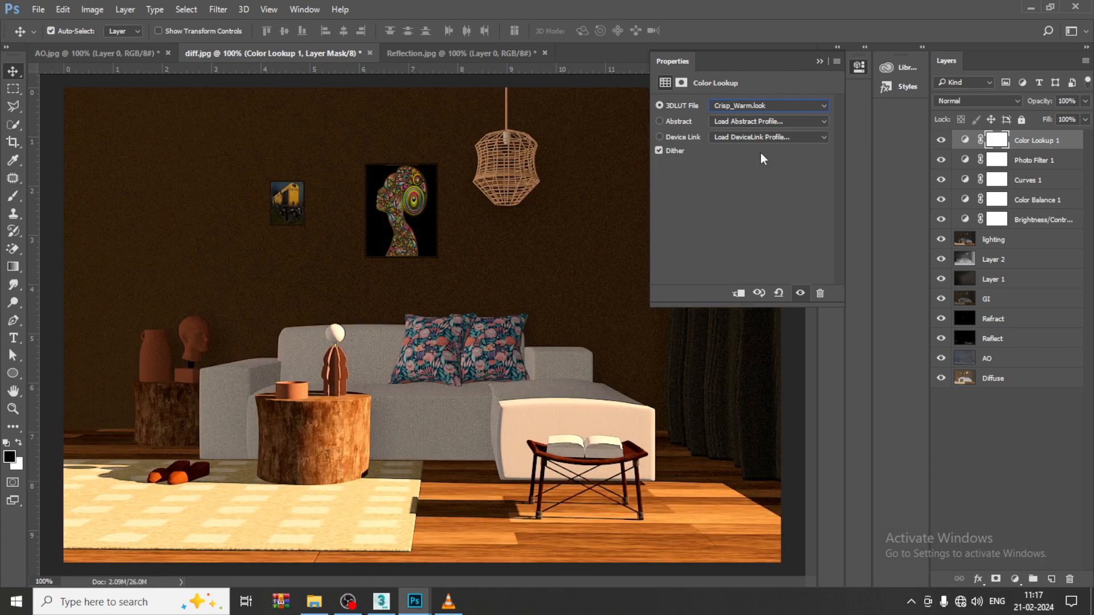
{"action": "key", "text": "Down"}
{"action": "key", "text": "Down"}
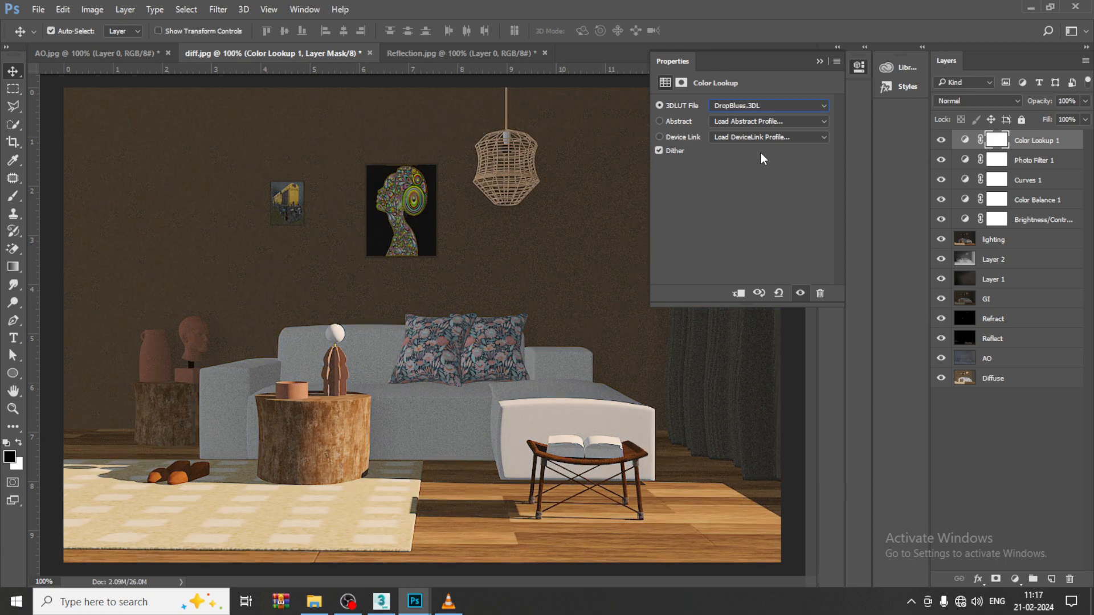
{"action": "key", "text": "Down"}
{"action": "key", "text": "Down"}
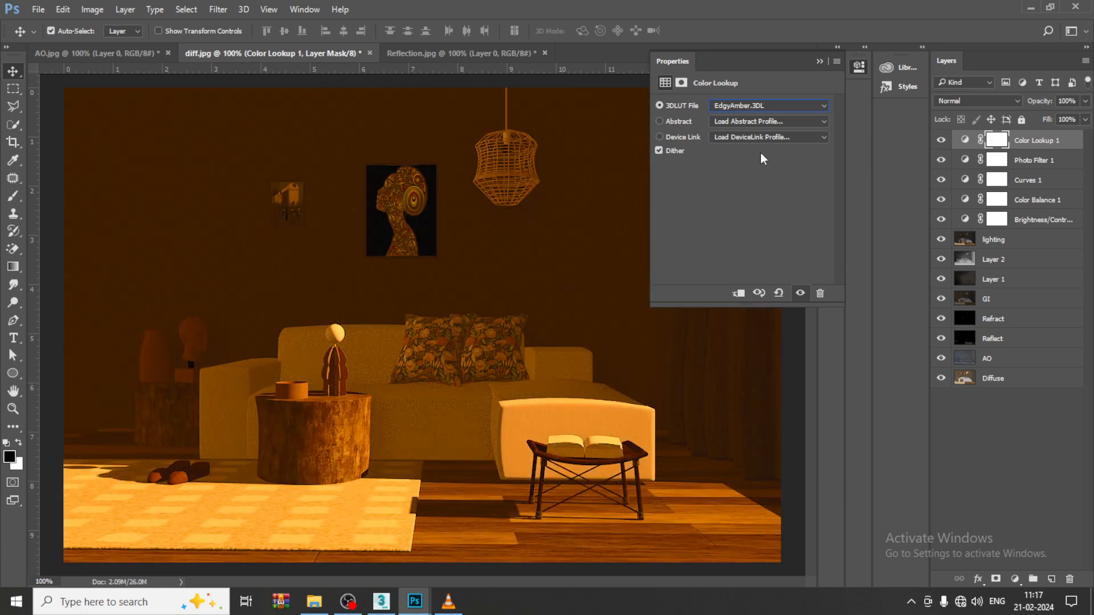
{"action": "key", "text": "Down"}
{"action": "key", "text": "Down"}
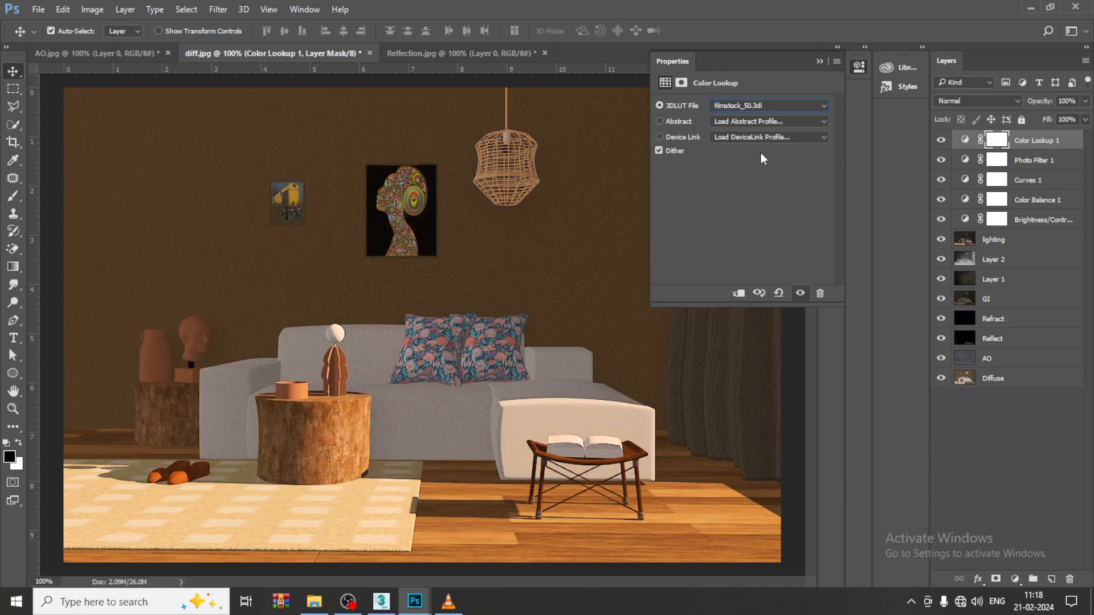
{"action": "key", "text": "Down"}
{"action": "key", "text": "Down"}
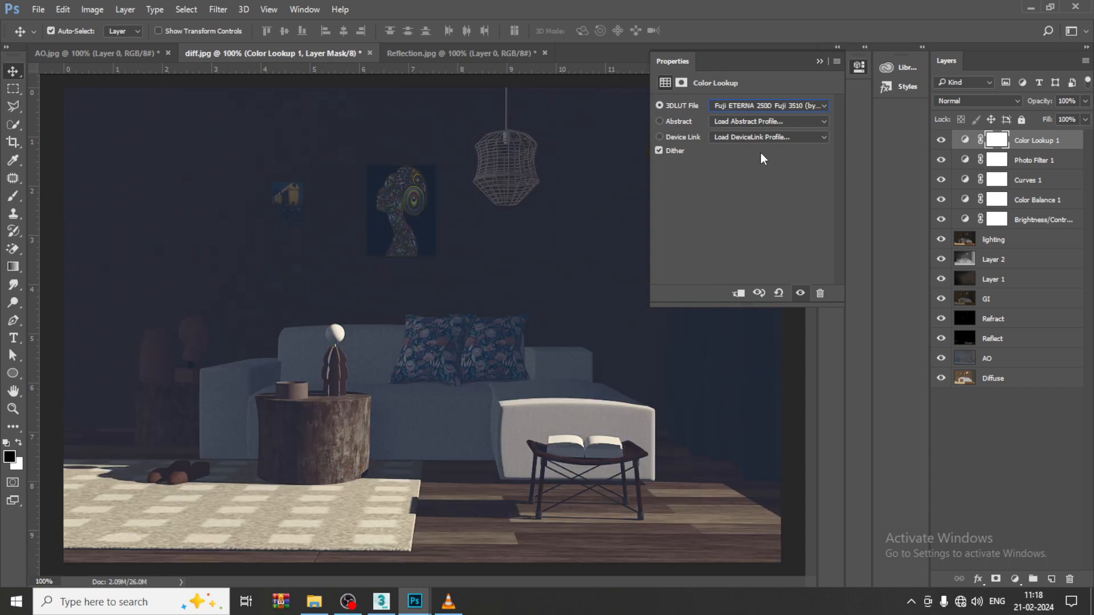
{"action": "key", "text": "Down"}
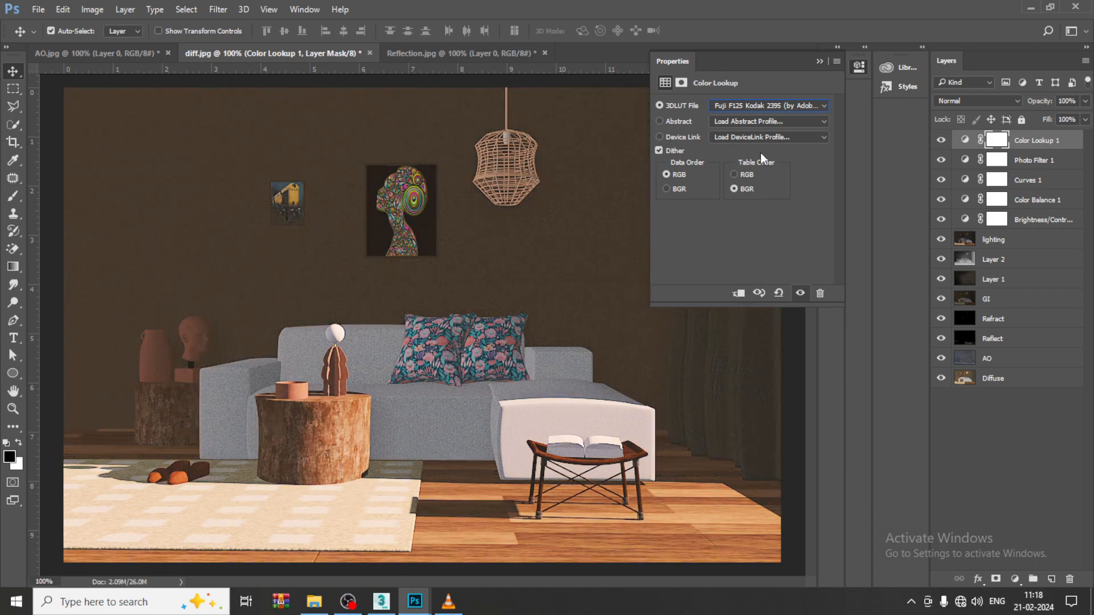
{"action": "key", "text": "Down"}
{"action": "key", "text": "Down"}
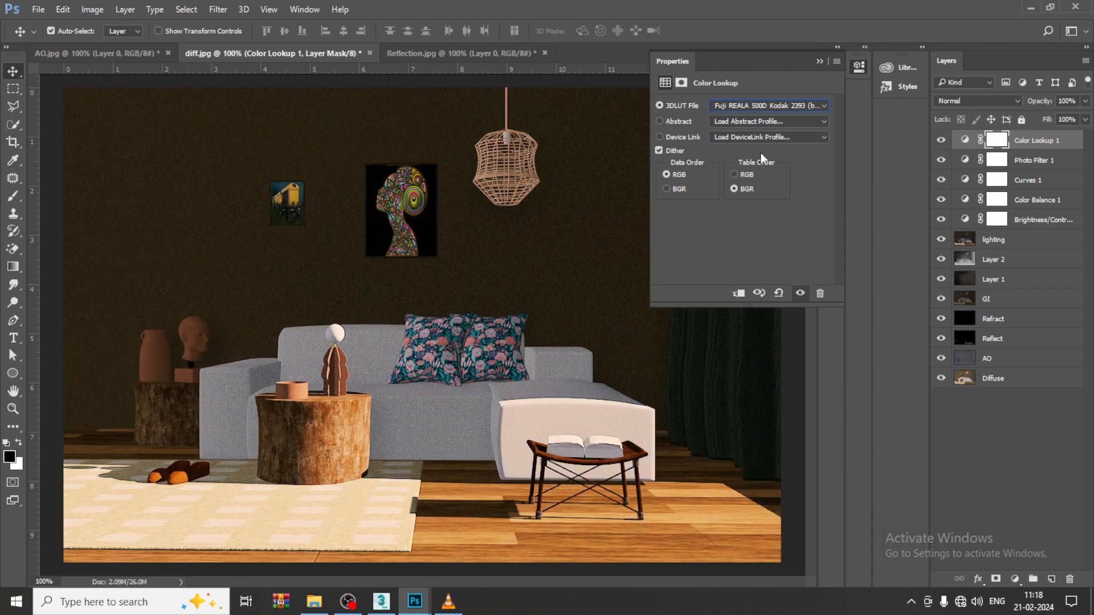
{"action": "key", "text": "Down"}
{"action": "key", "text": "Down"}
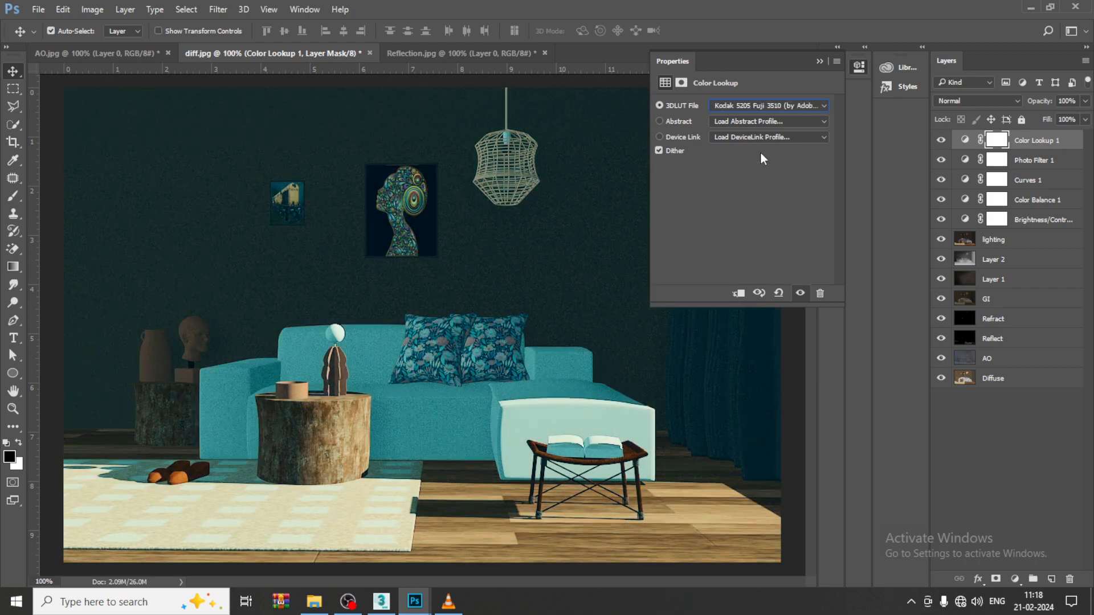
{"action": "key", "text": "Down"}
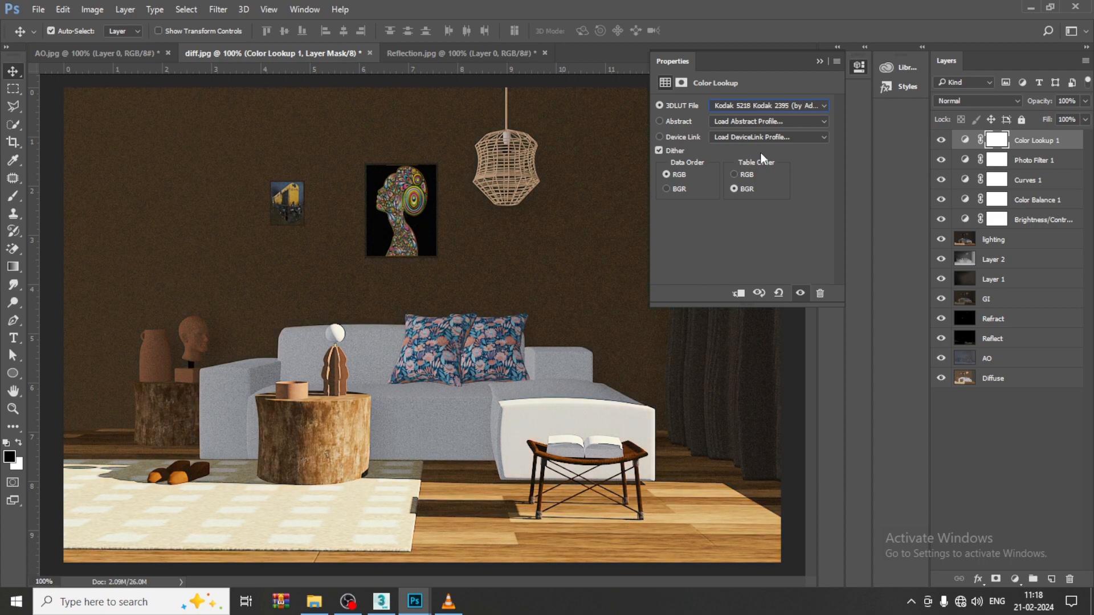
{"action": "key", "text": "Down"}
{"action": "key", "text": "Up"}
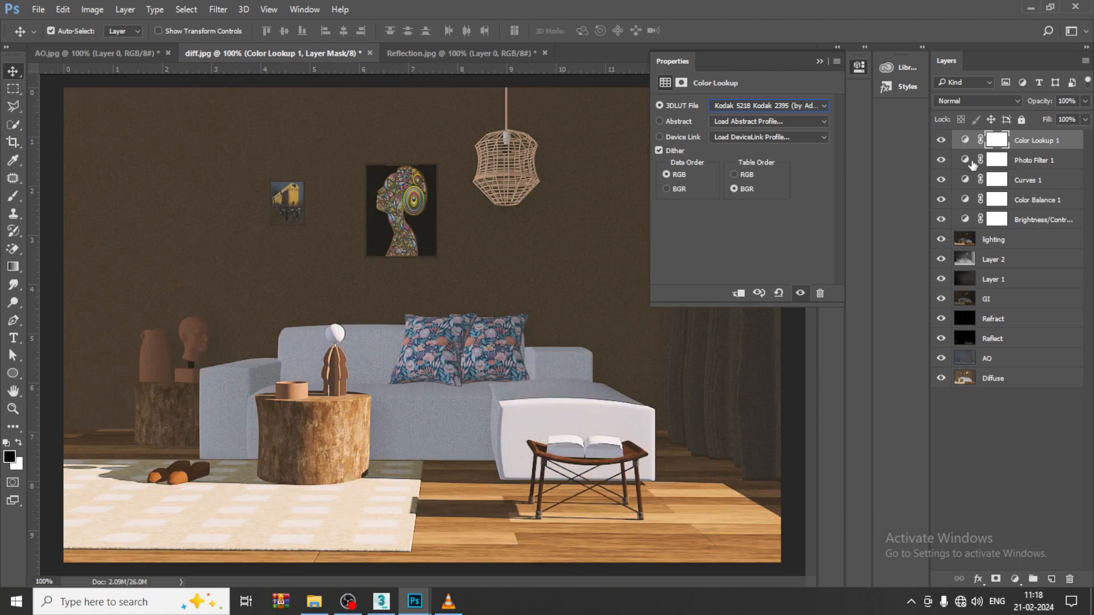
Switch the Color Lookup layer off and on to judge the Kodak 5218 Kodak 2395 grade.
{"action": "left_click", "coordinate": [942, 142]}
{"action": "left_click", "coordinate": [942, 142]}
{"action": "left_click", "coordinate": [942, 141]}
{"action": "left_click", "coordinate": [942, 141]}
Compare the 3DLUT files from 2Strip.look to DropBlues.3DL, checking DropBlues with the Color Lookup layer off and on.
{"action": "left_click", "coordinate": [797, 106]}
{"action": "left_click", "coordinate": [792, 158]}
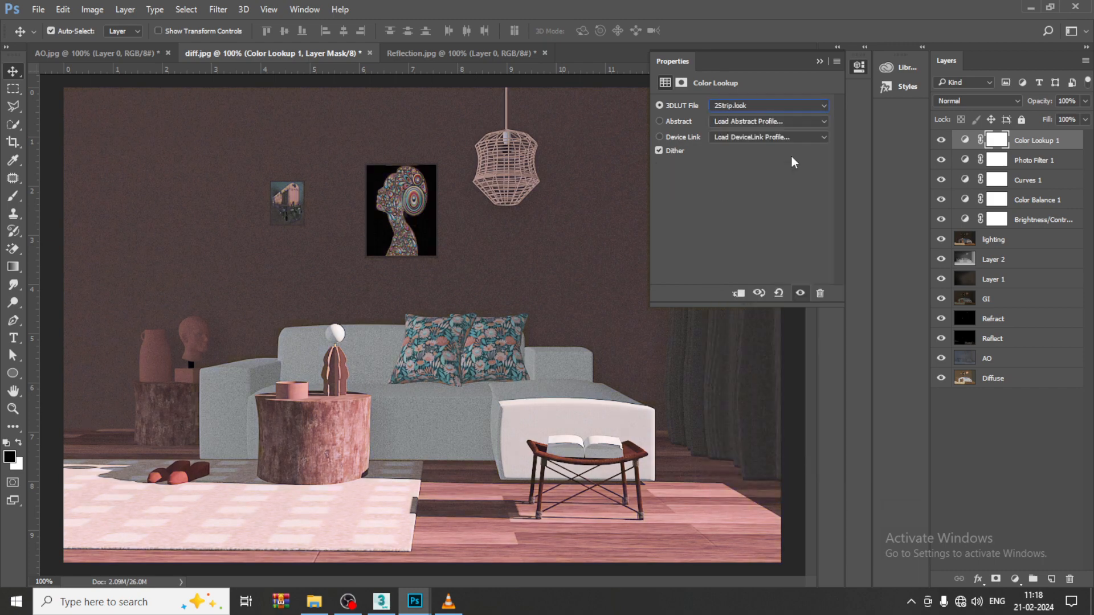
{"action": "key", "text": "Down"}
{"action": "key", "text": "Down"}
{"action": "key", "text": "Down"}
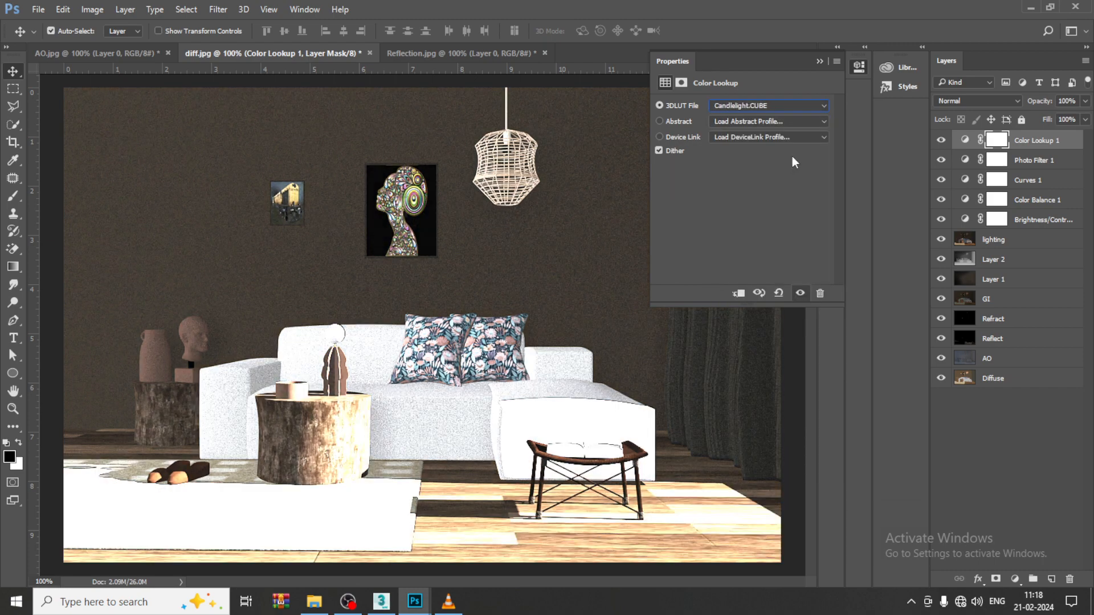
{"action": "key", "text": "Down"}
{"action": "key", "text": "Down"}
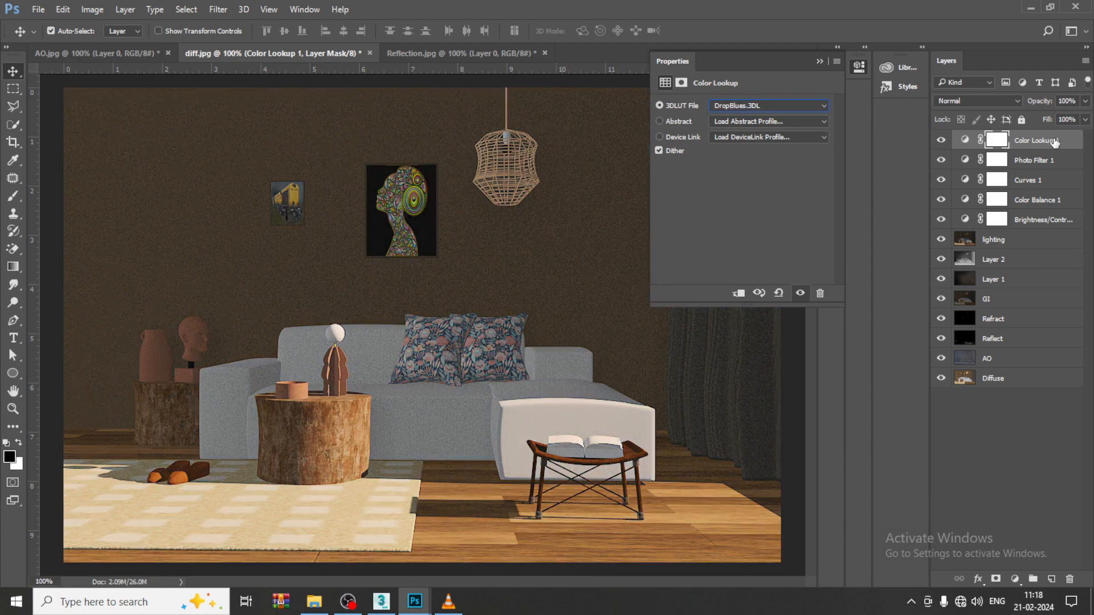
{"action": "left_click", "coordinate": [941, 140]}
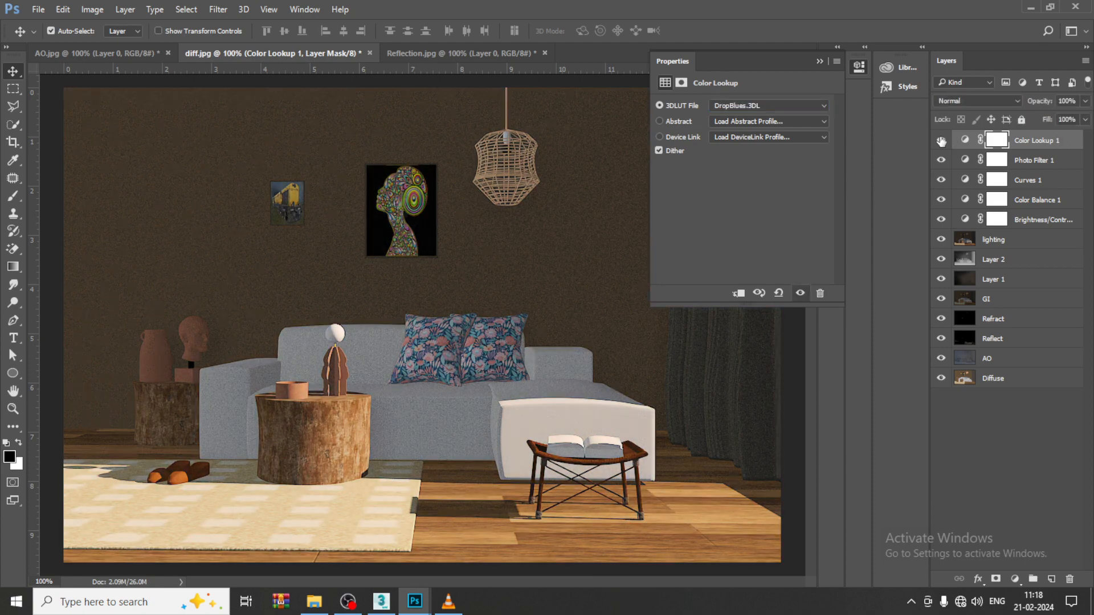
{"action": "left_click", "coordinate": [941, 140]}
Set the Color Lookup layer's 3DLUT to Kodak 5218 Kodak 2383 (by Adobe).cube and check the image with and without it.
{"action": "left_click", "coordinate": [765, 103]}
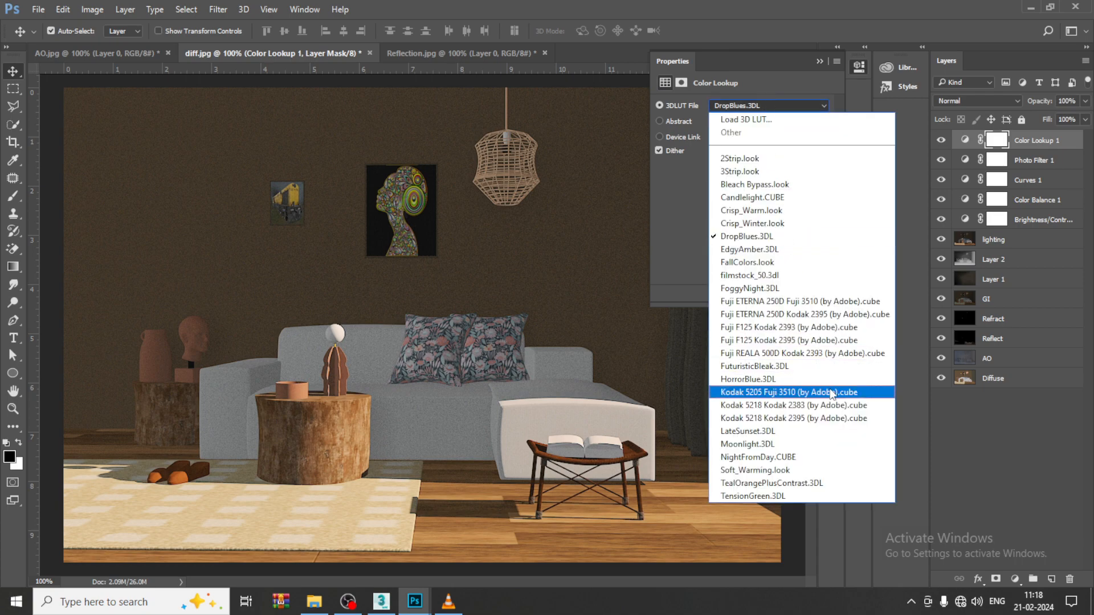
{"action": "left_click", "coordinate": [833, 403]}
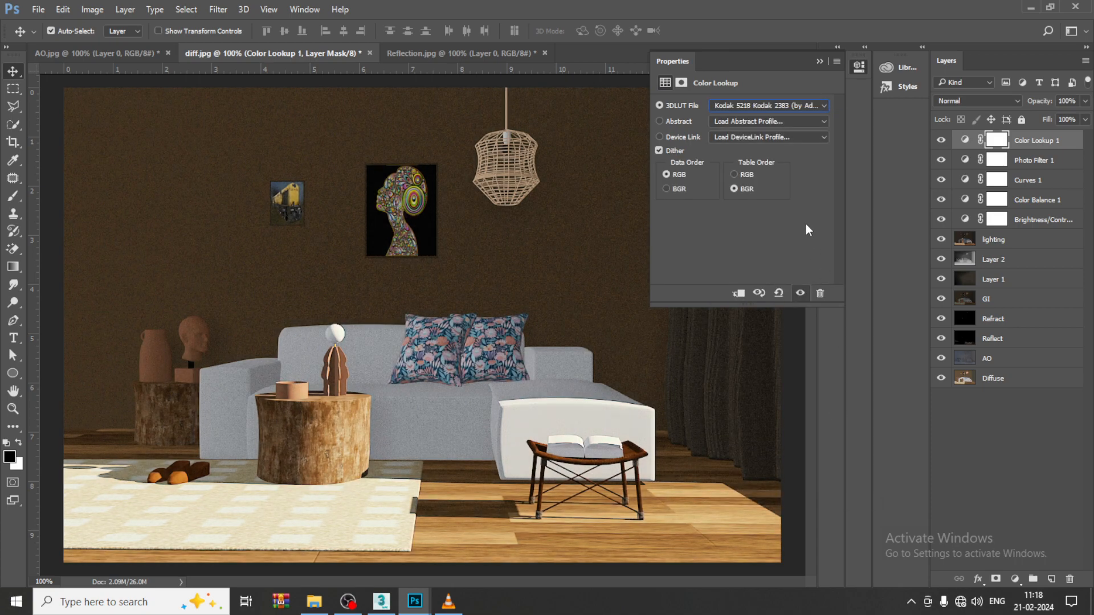
{"action": "left_click", "coordinate": [941, 140]}
{"action": "left_click", "coordinate": [941, 140]}
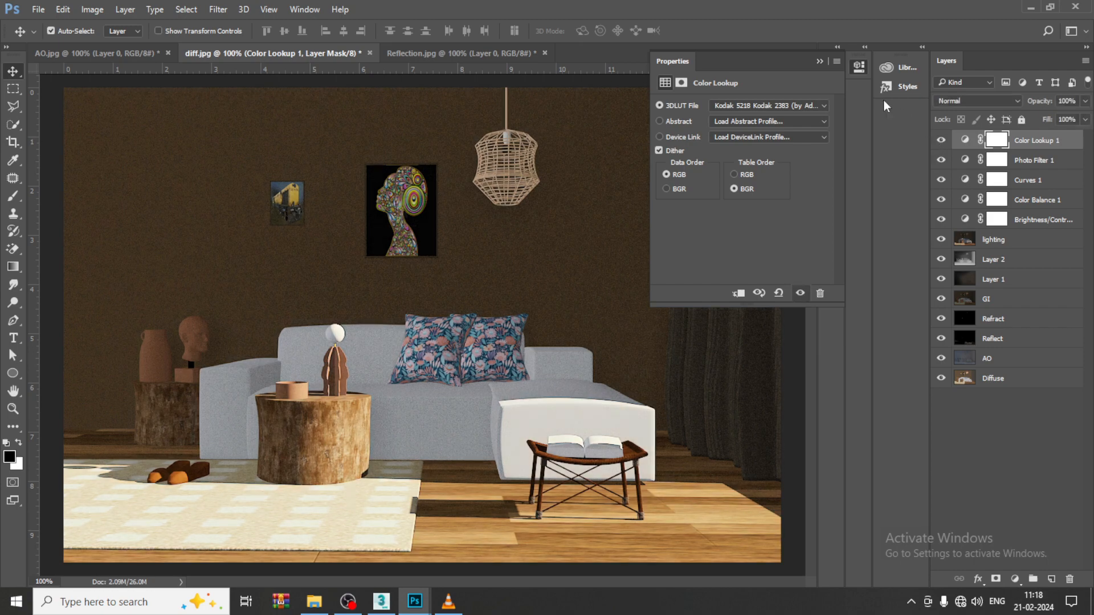
{"action": "left_click", "coordinate": [820, 61]}
Hide all layers, then show them one by one from Diffuse up to Color Lookup to review each layer's contribution.
{"action": "left_click_drag", "start_coordinate": [941, 378], "coordinate": [941, 140]}
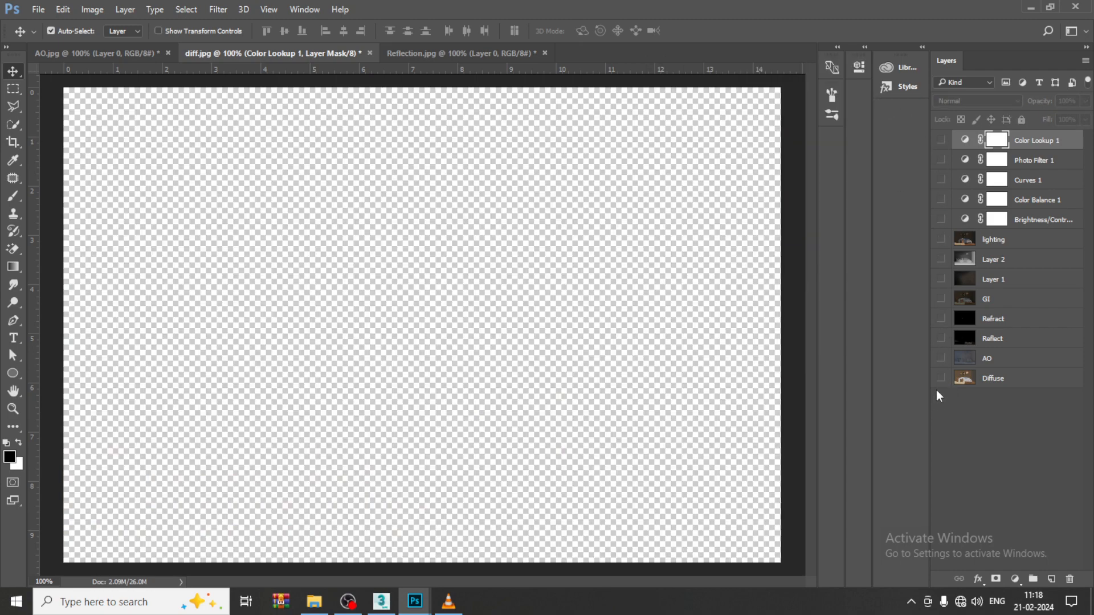
{"action": "left_click", "coordinate": [941, 379]}
{"action": "left_click", "coordinate": [941, 359]}
{"action": "left_click", "coordinate": [941, 339]}
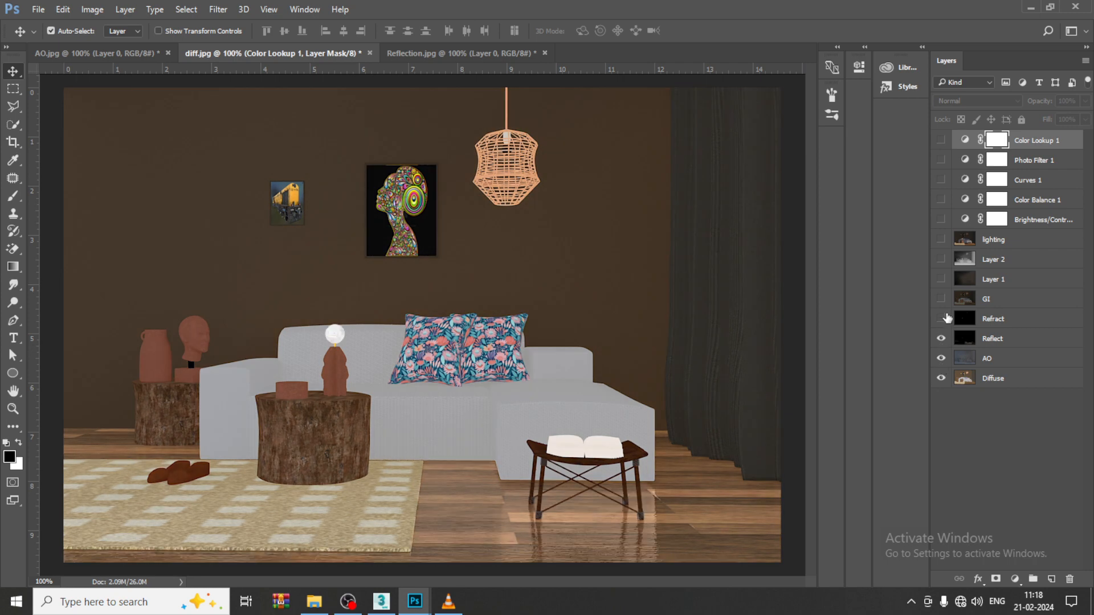
{"action": "left_click", "coordinate": [941, 318]}
{"action": "left_click", "coordinate": [940, 299]}
{"action": "left_click", "coordinate": [941, 278]}
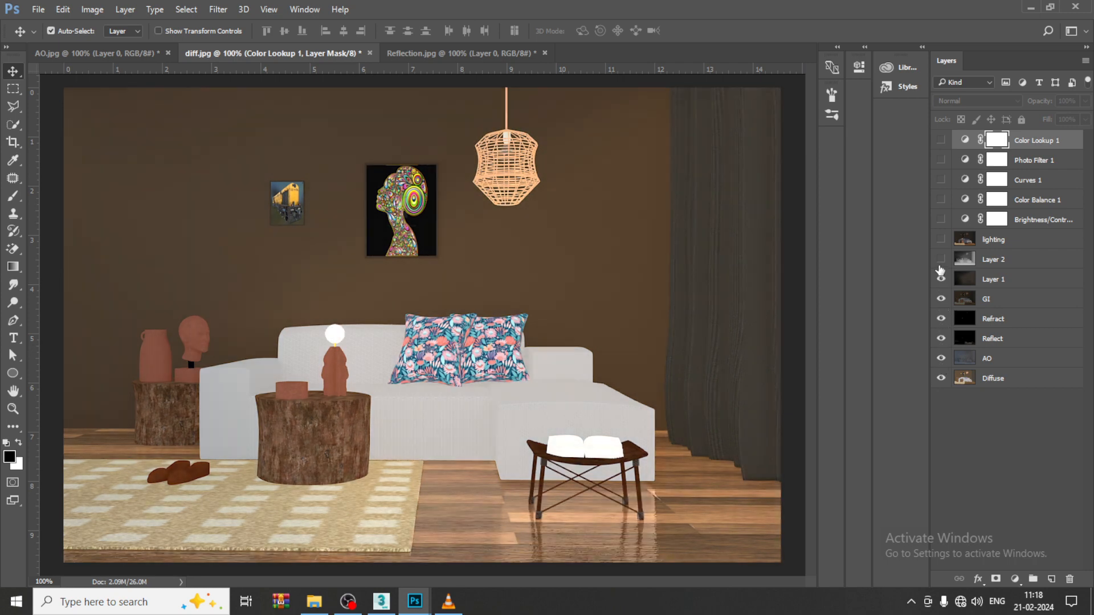
{"action": "left_click", "coordinate": [941, 259]}
{"action": "left_click", "coordinate": [941, 240]}
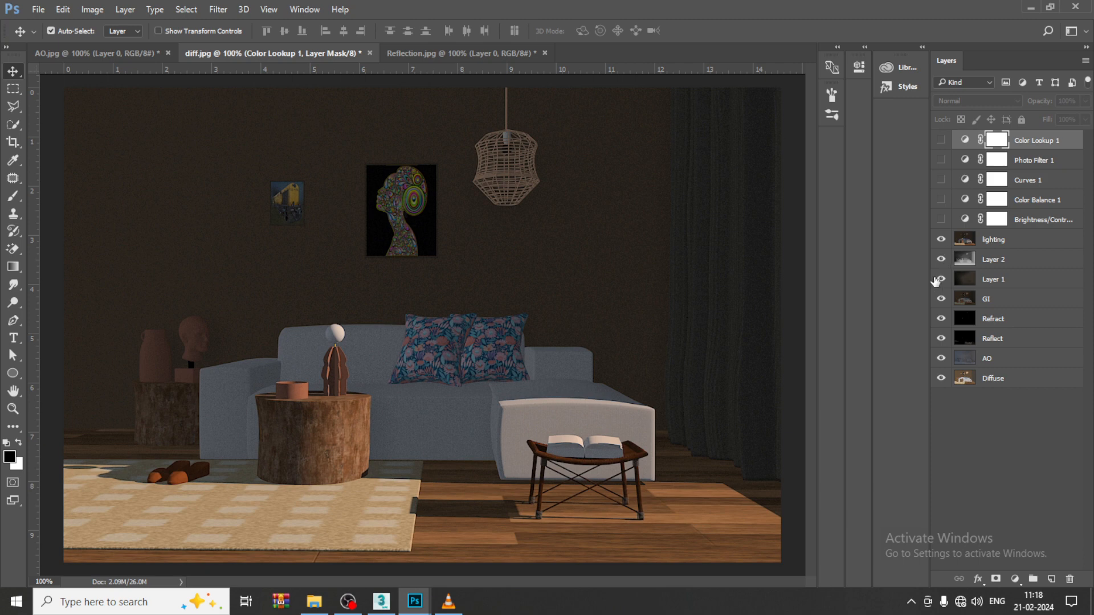
{"action": "left_click", "coordinate": [941, 220]}
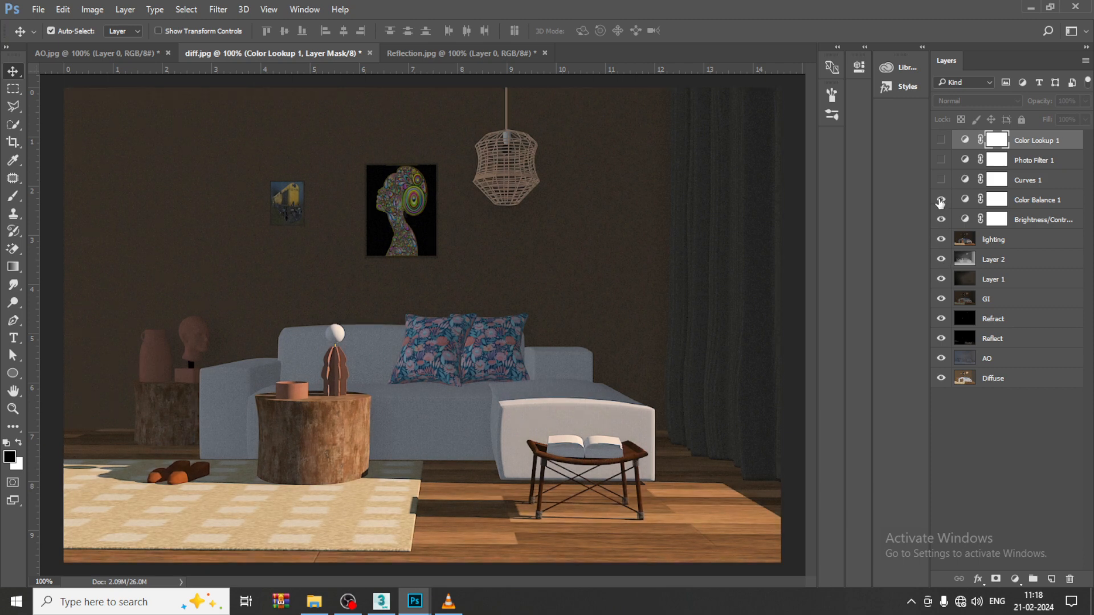
{"action": "left_click", "coordinate": [940, 181]}
{"action": "left_click", "coordinate": [941, 162]}
{"action": "left_click", "coordinate": [940, 143]}
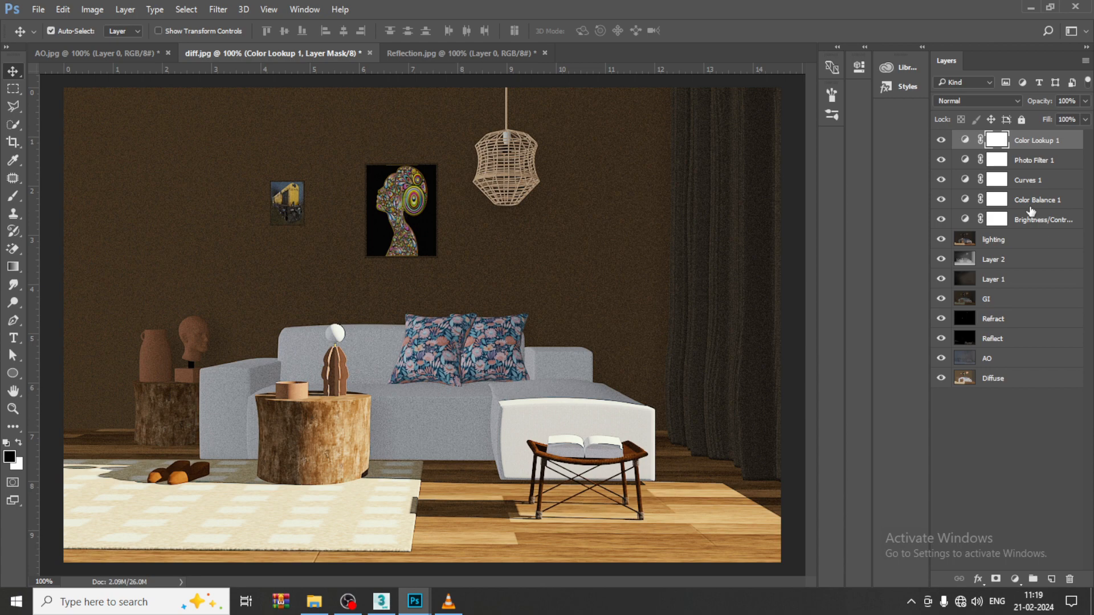
Toggle the Color Lookup layer's visibility repeatedly to compare the composite before and after the final grade.
{"action": "left_click", "coordinate": [941, 140]}
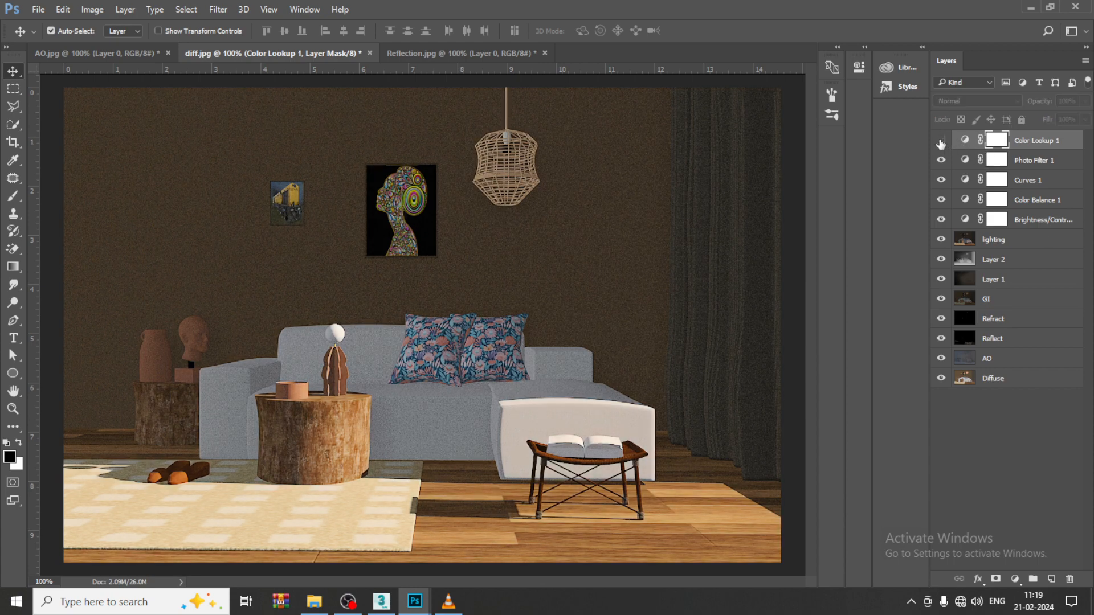
{"action": "left_click", "coordinate": [941, 141]}
{"action": "left_click", "coordinate": [941, 141]}
{"action": "left_click", "coordinate": [941, 141]}
{"action": "left_click", "coordinate": [941, 141]}
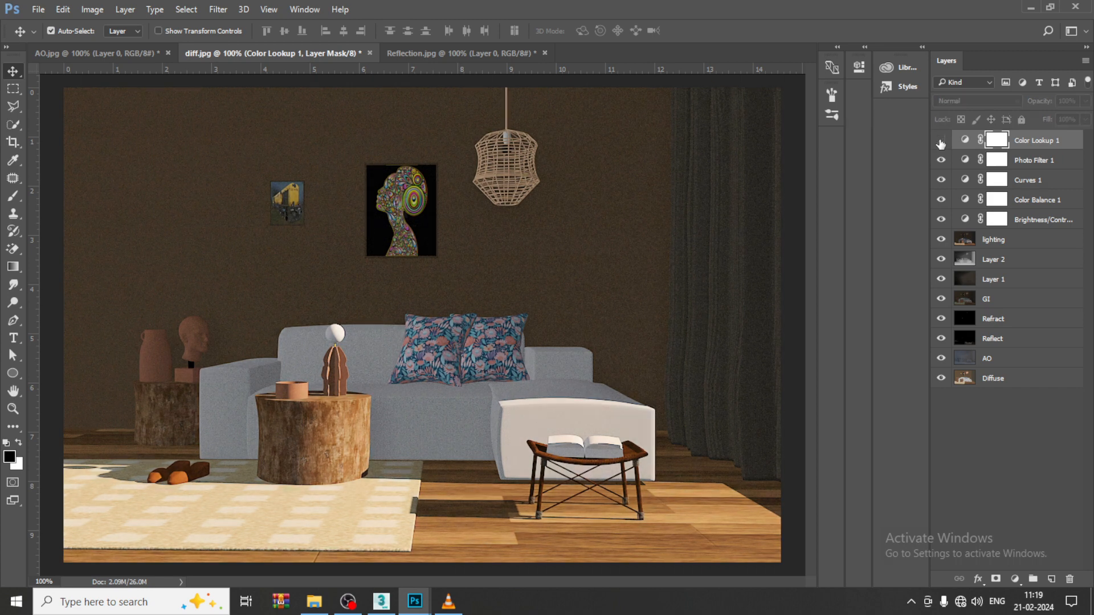